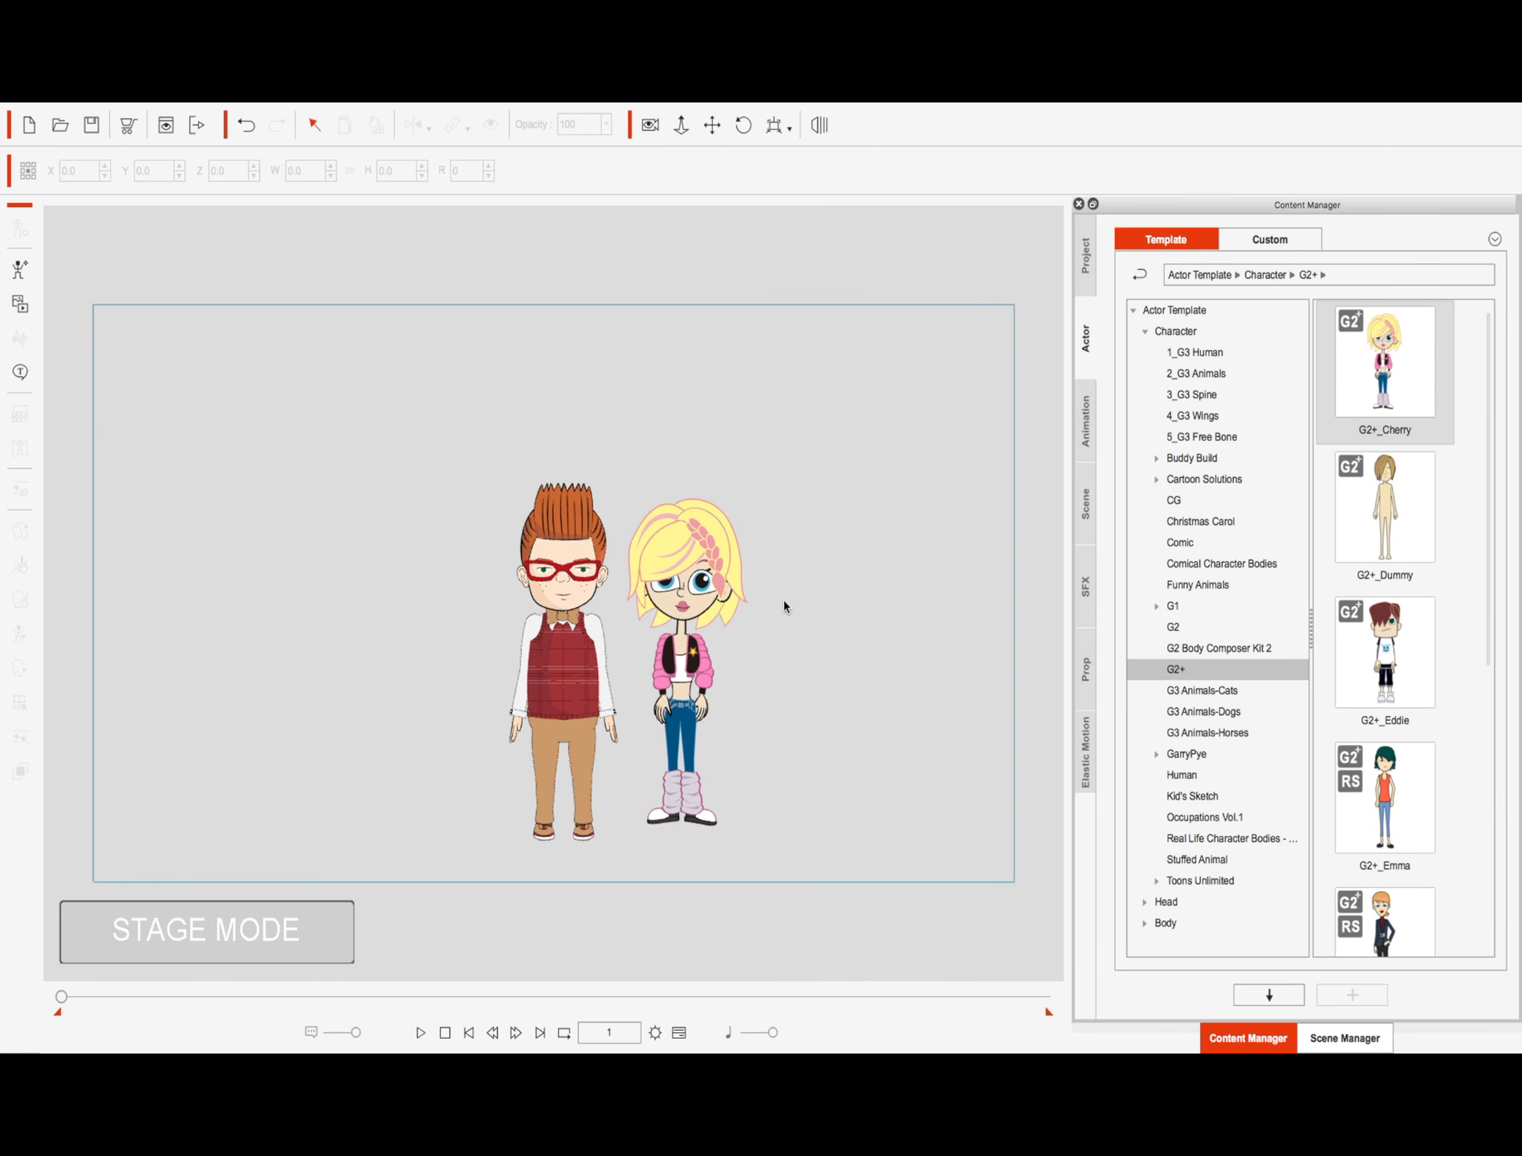
Step: Space the two characters apart, placing the blonde girl at about X 133, Y -44 and the red-haired man at about X 23, Y 42
click(695, 544)
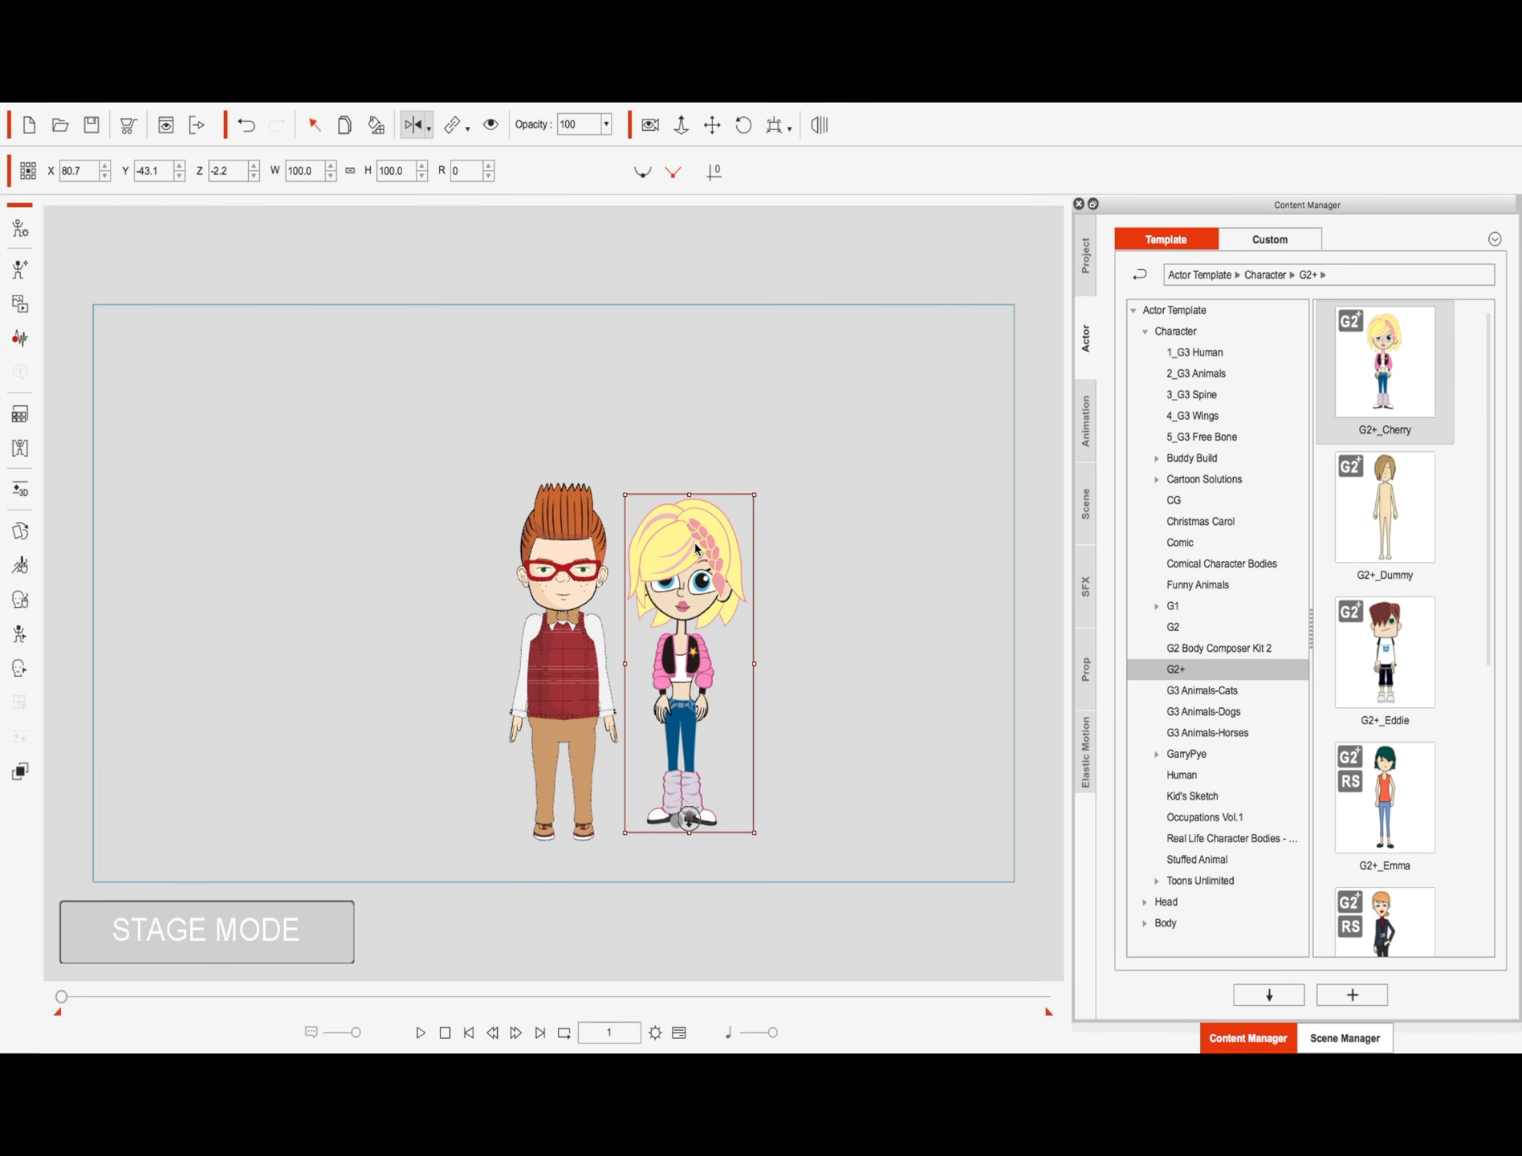
drag(695, 542, 785, 564)
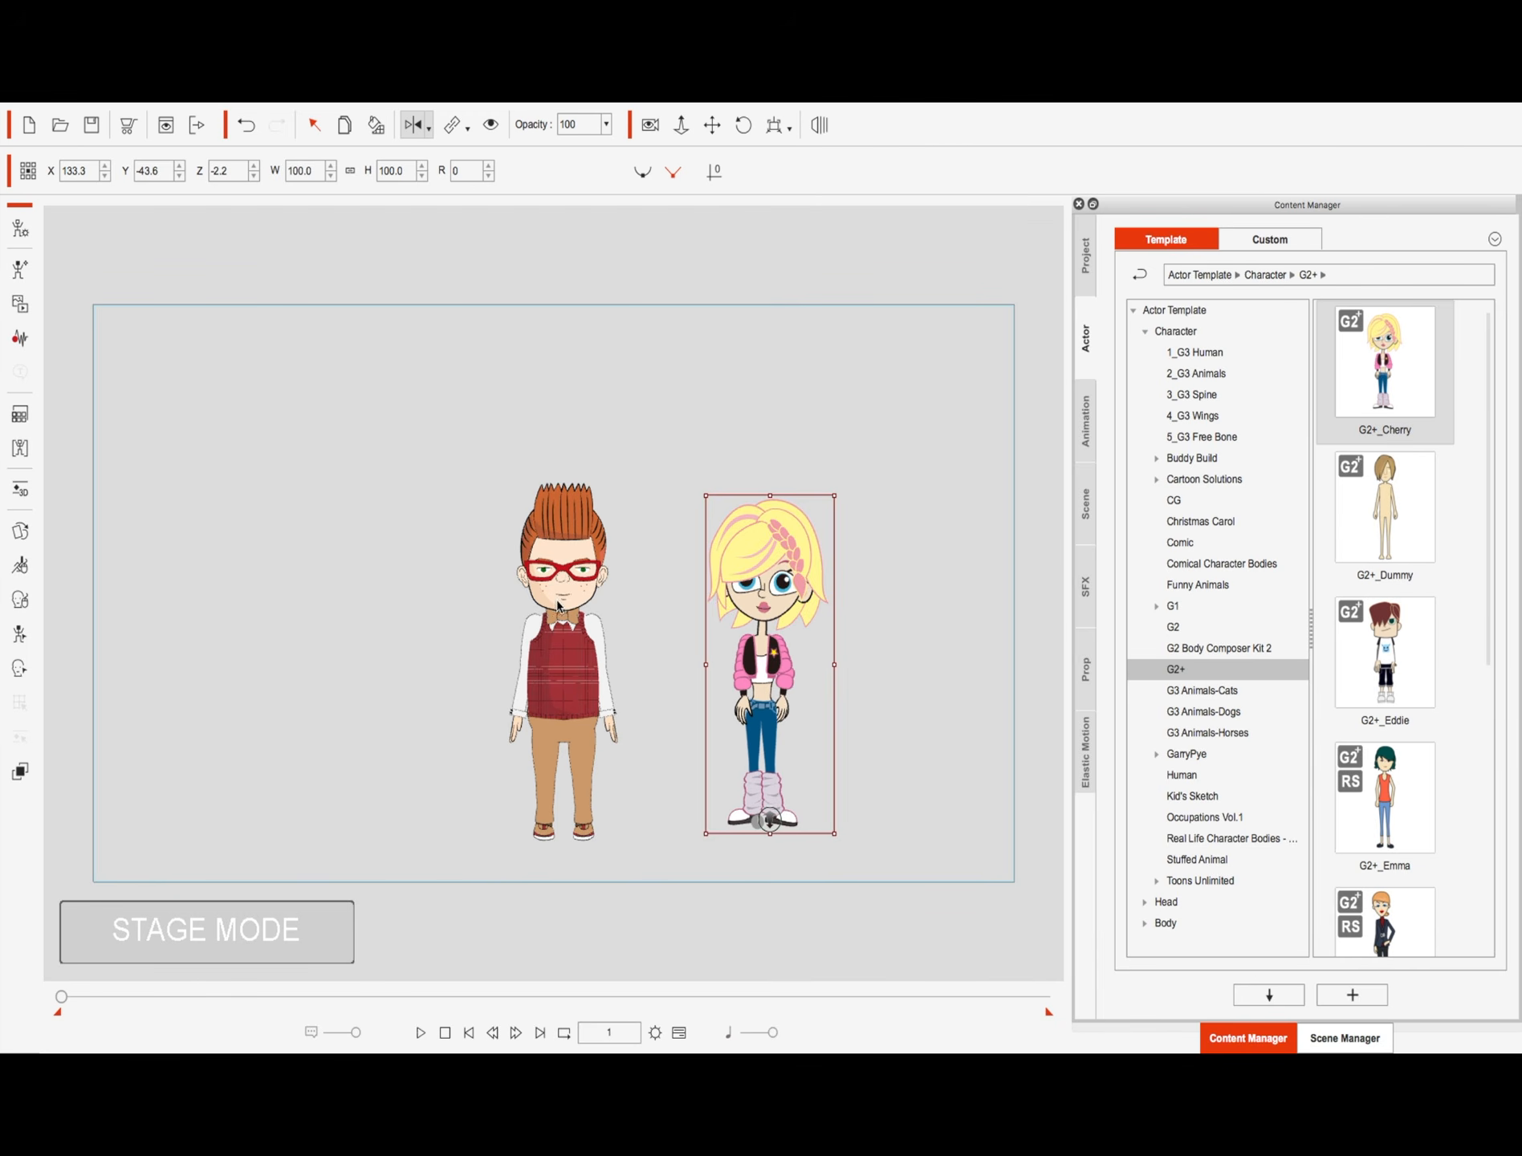
drag(556, 602, 581, 596)
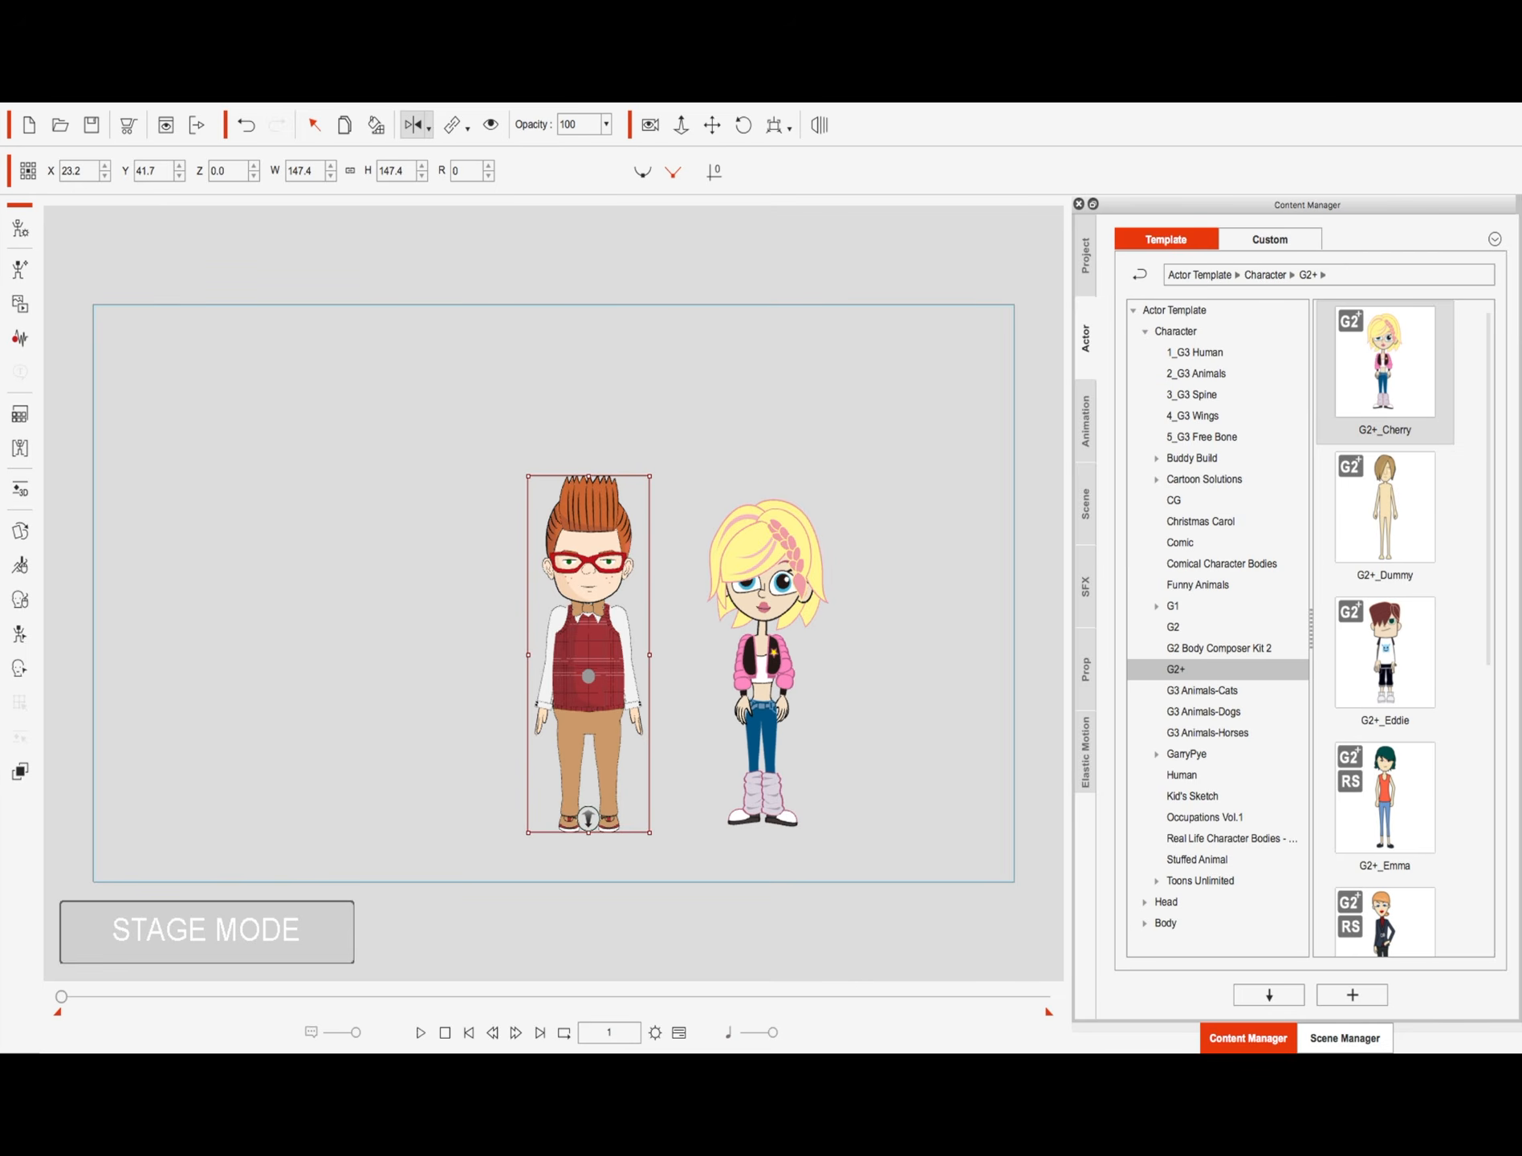
Step: Import the hugging-couple reference image, enlarge it to about 188%, and fit it into the upper-left corner of the stage frame
drag(1, 446, 201, 429)
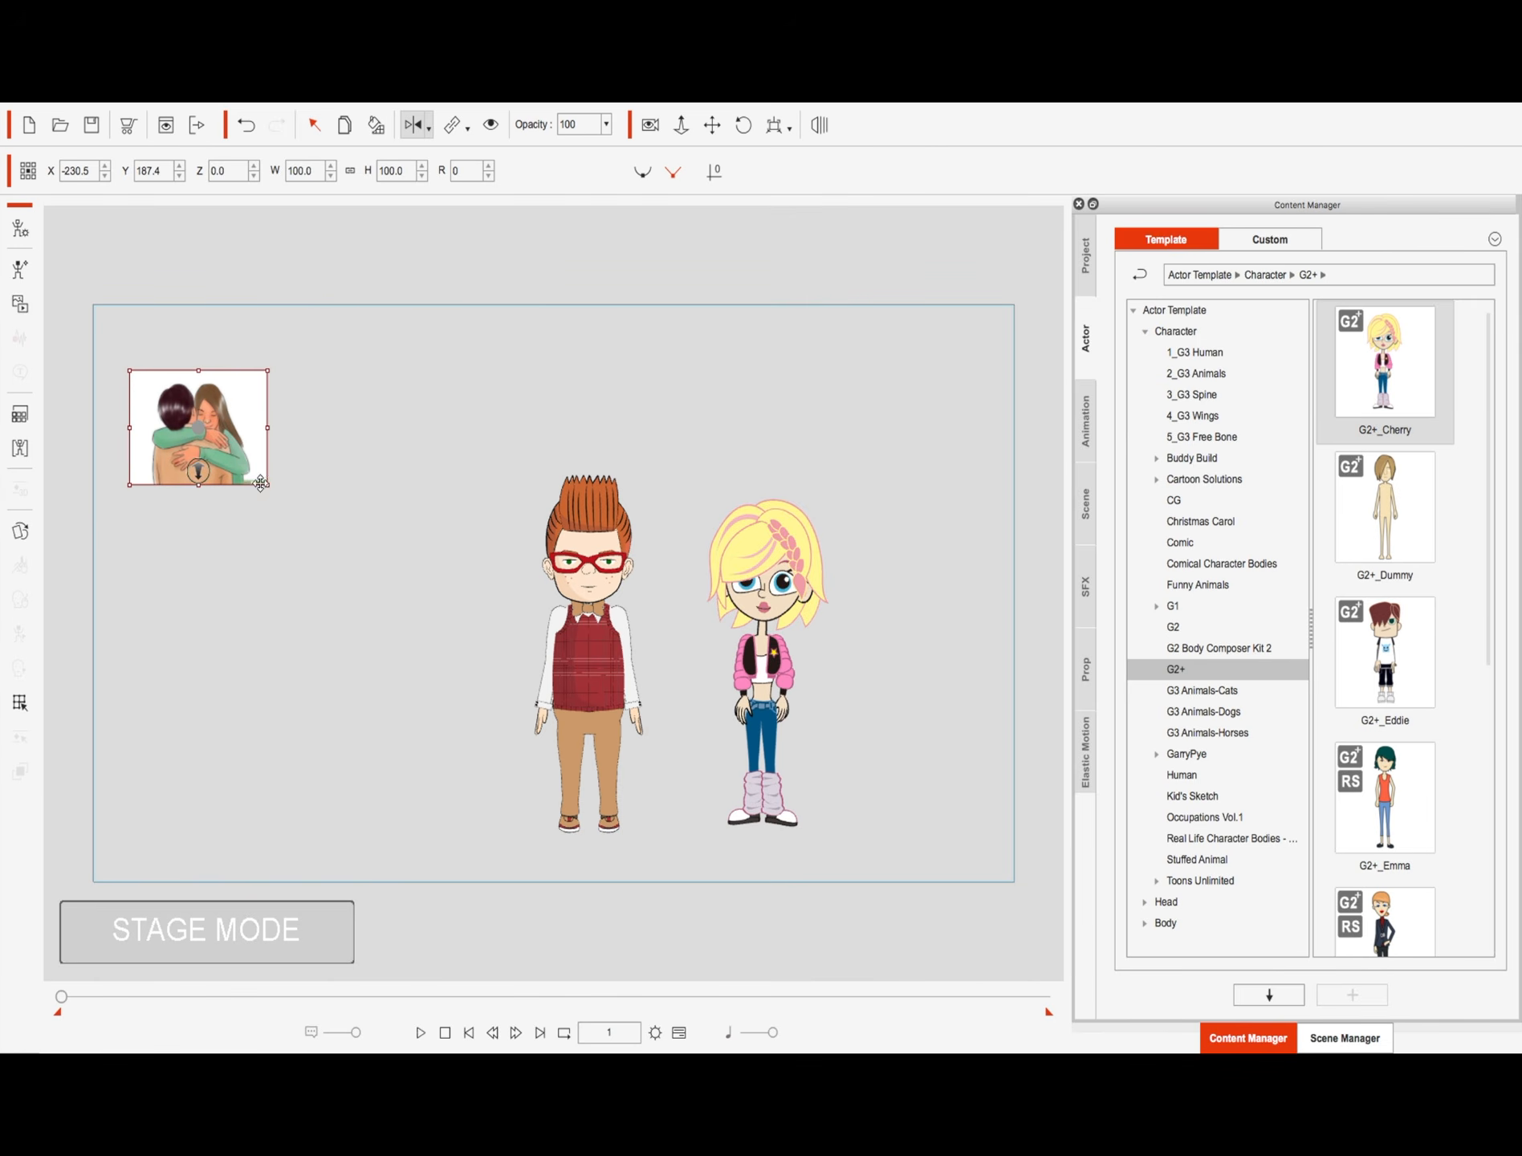
drag(268, 484, 320, 540)
drag(231, 459, 251, 448)
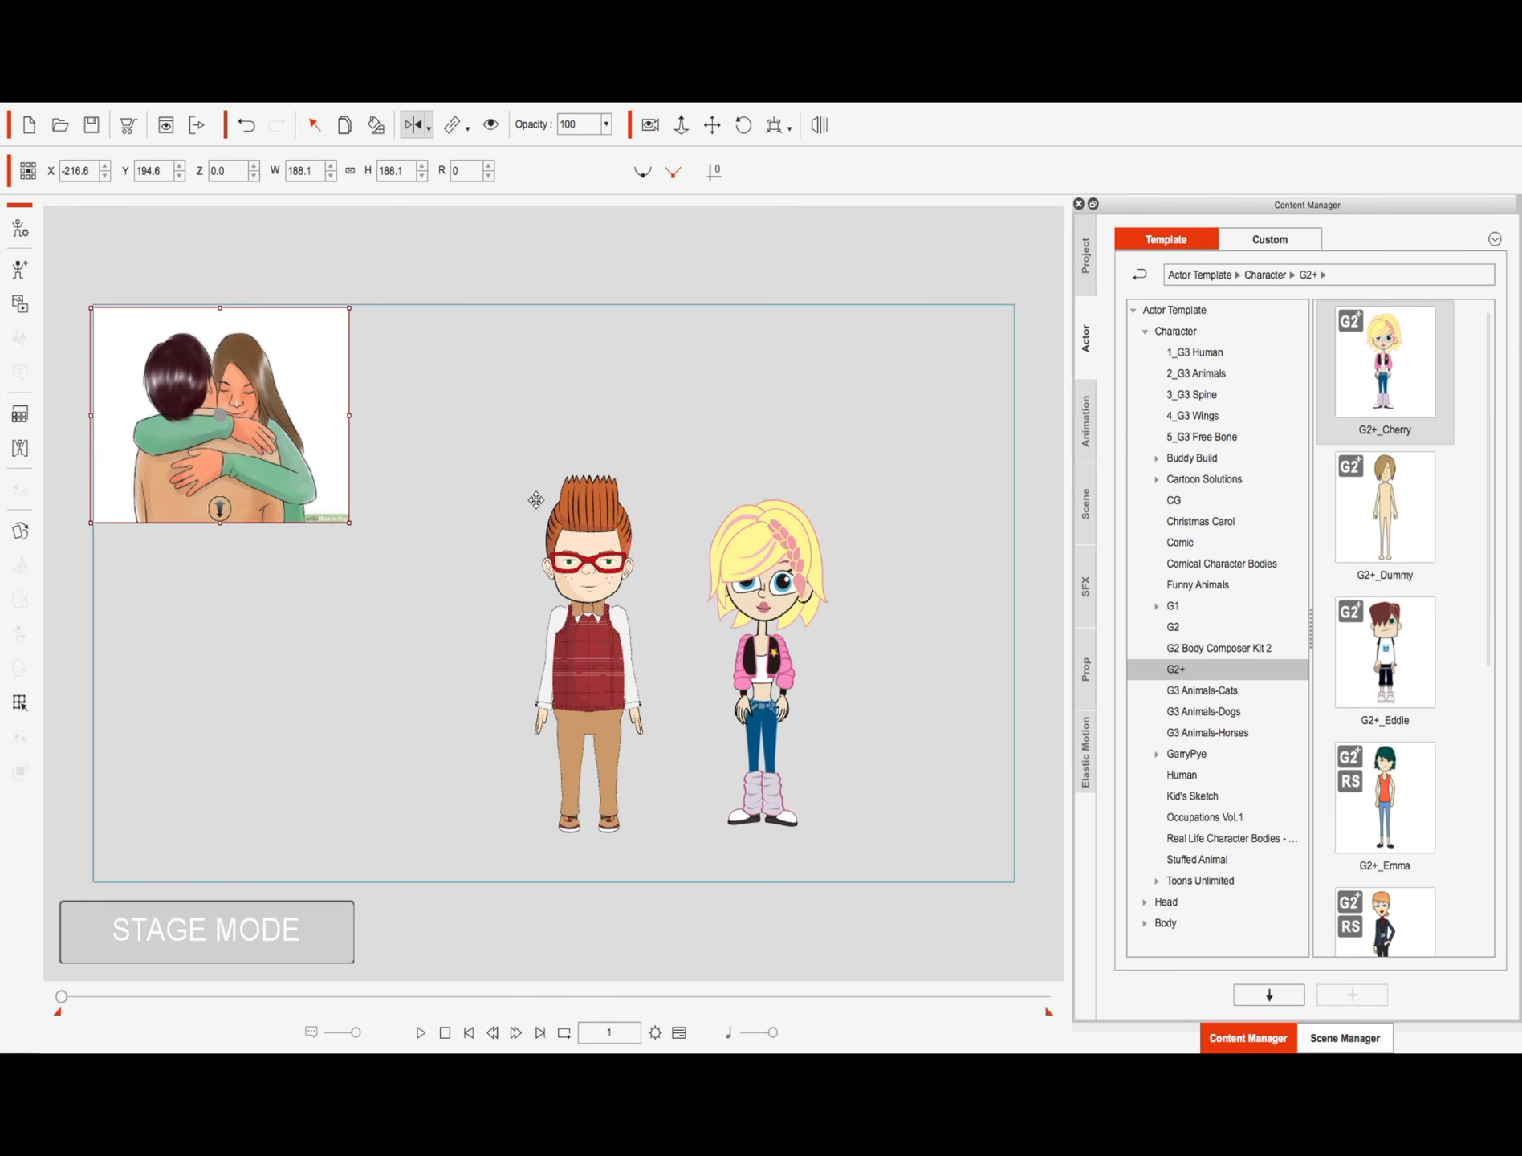
Step: Move the girl to about X 102, Y -16, and the man partly in front of her at about X 72, Y 44
click(769, 654)
drag(770, 654, 723, 606)
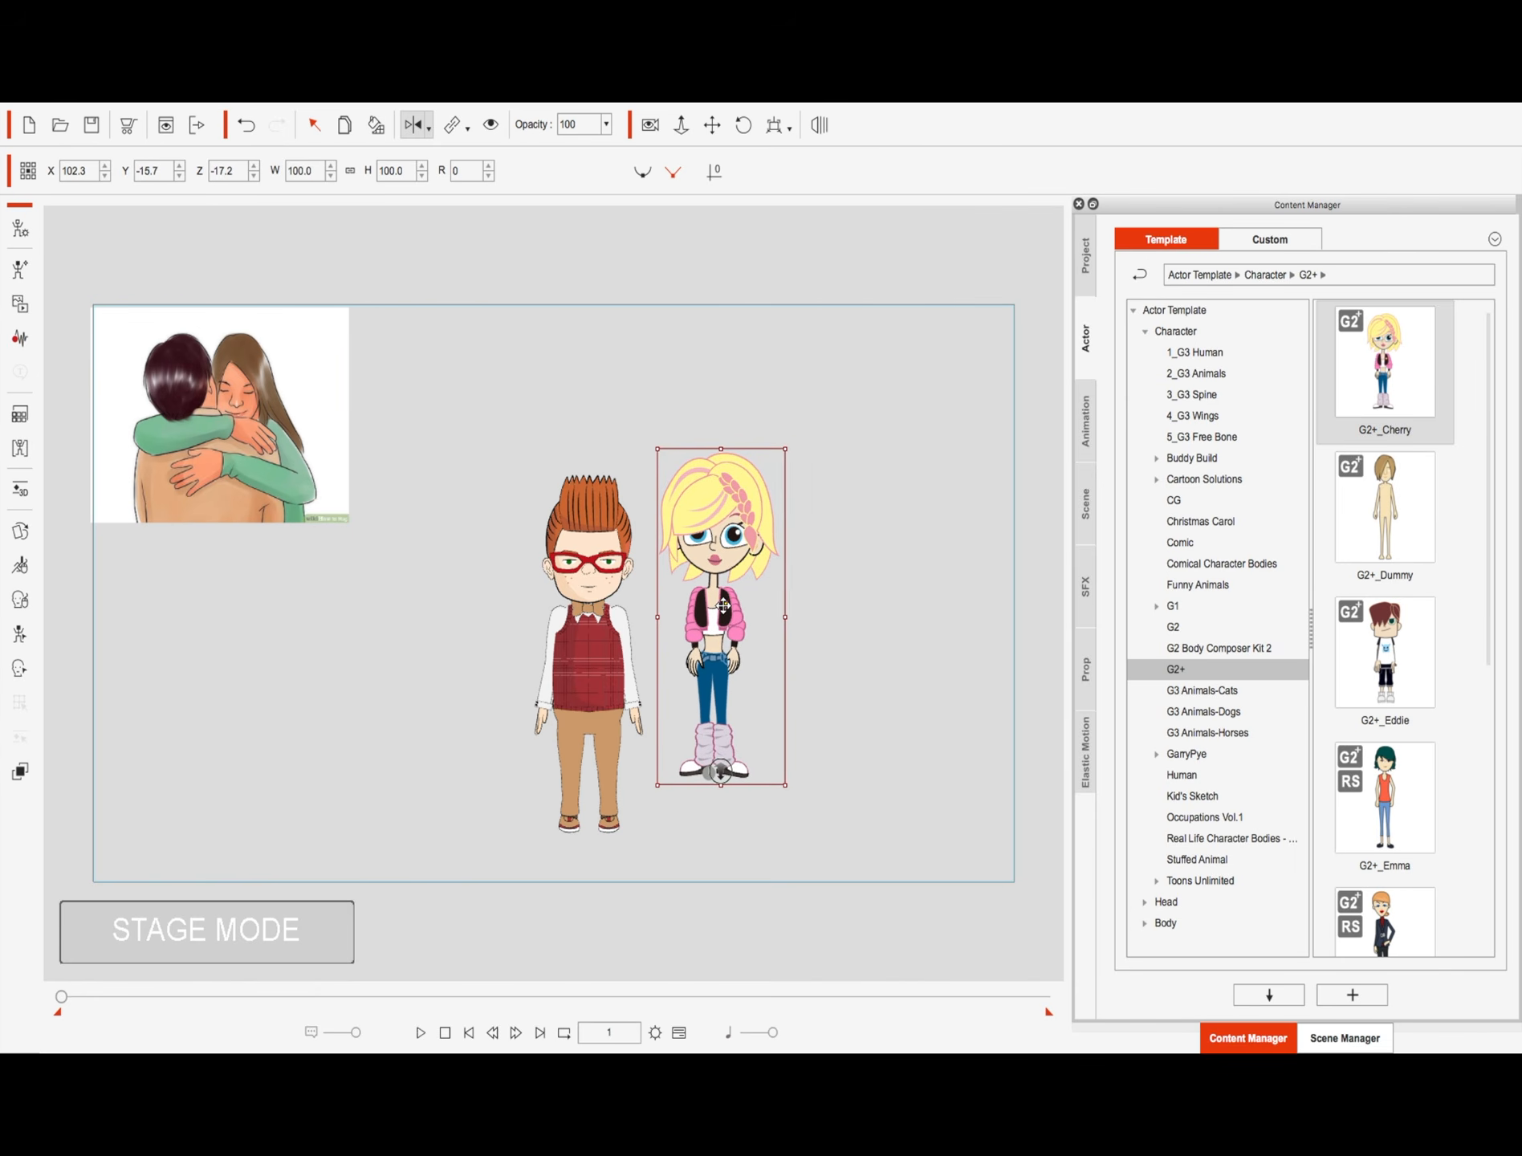
click(611, 648)
drag(574, 639, 646, 634)
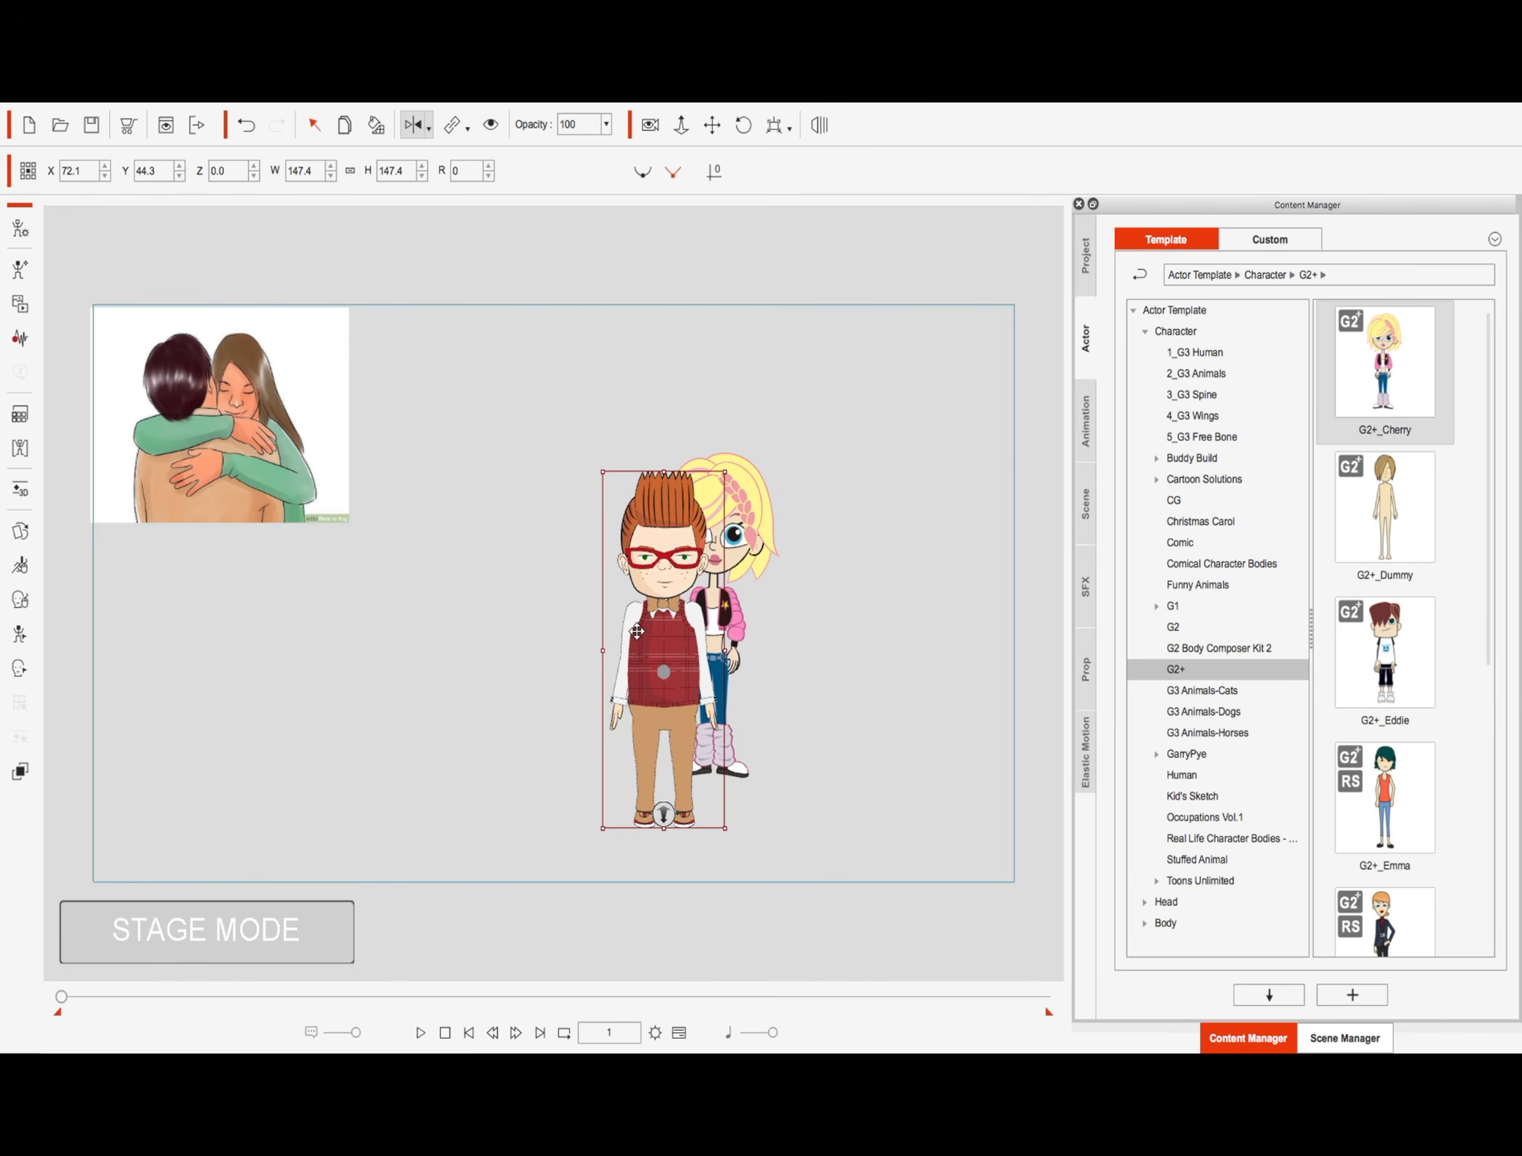
Step: Turn the man to a full back view and nudge him up to about X 73, Y 57
key(Left)
key(Left)
key(Left)
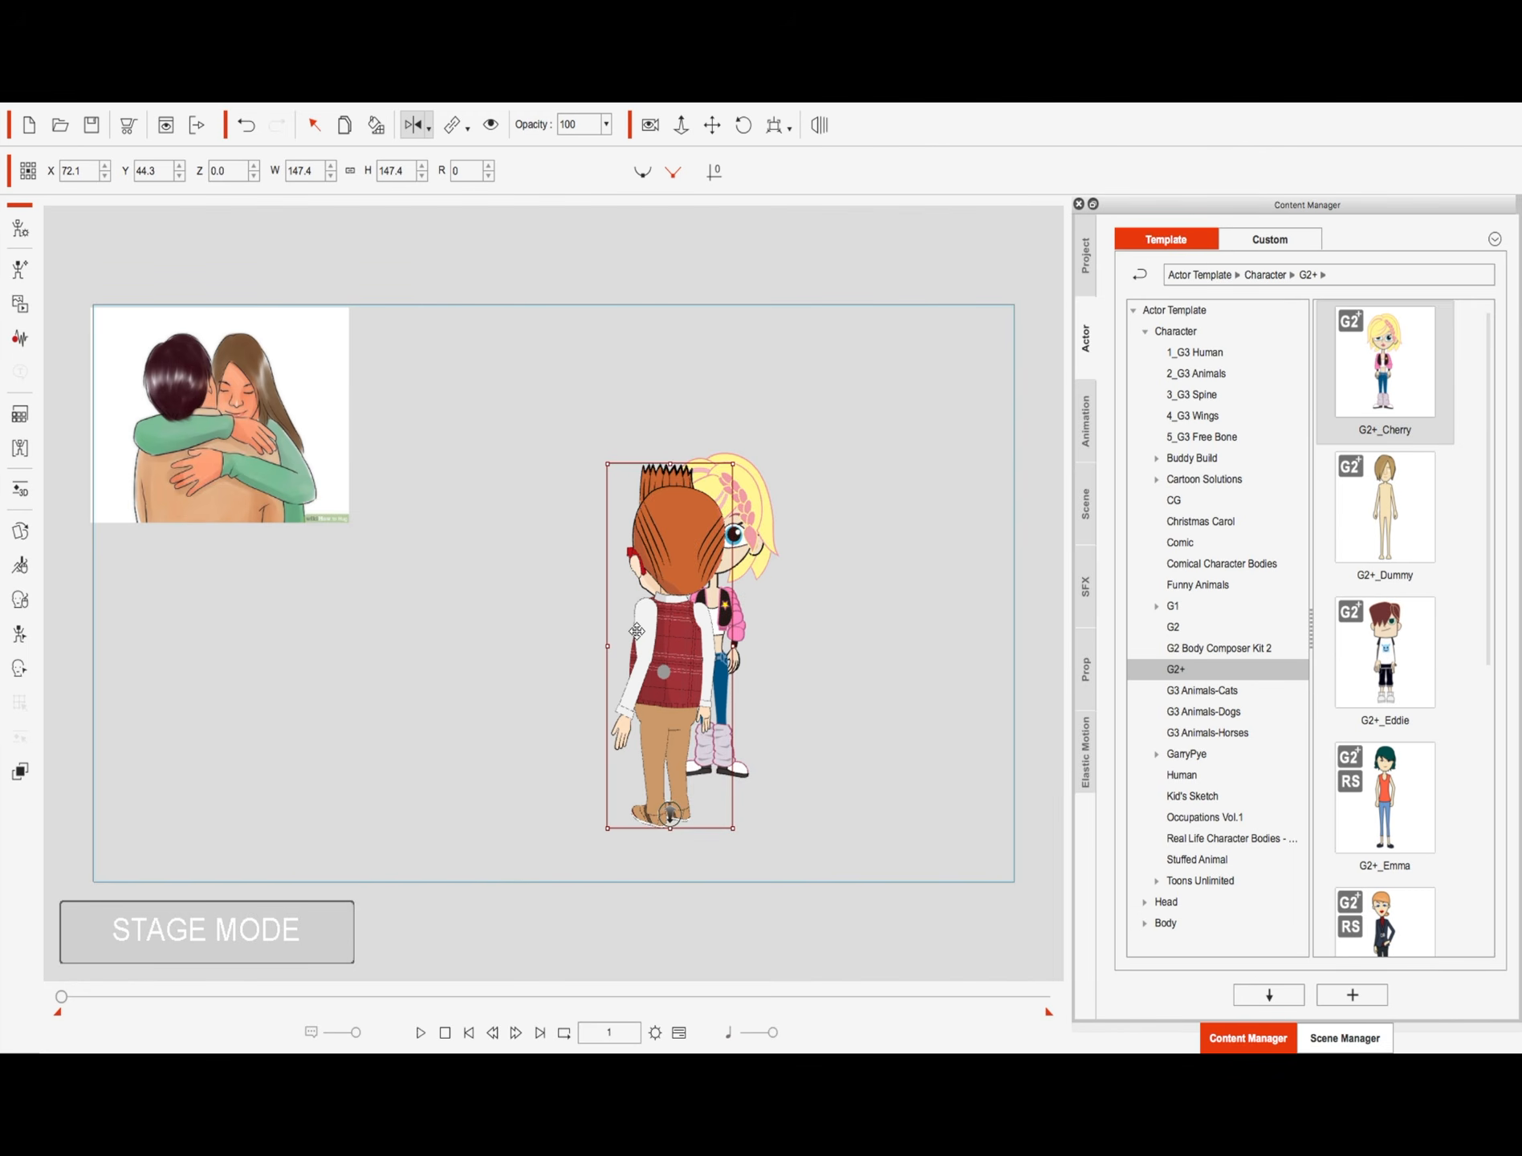
key(Left)
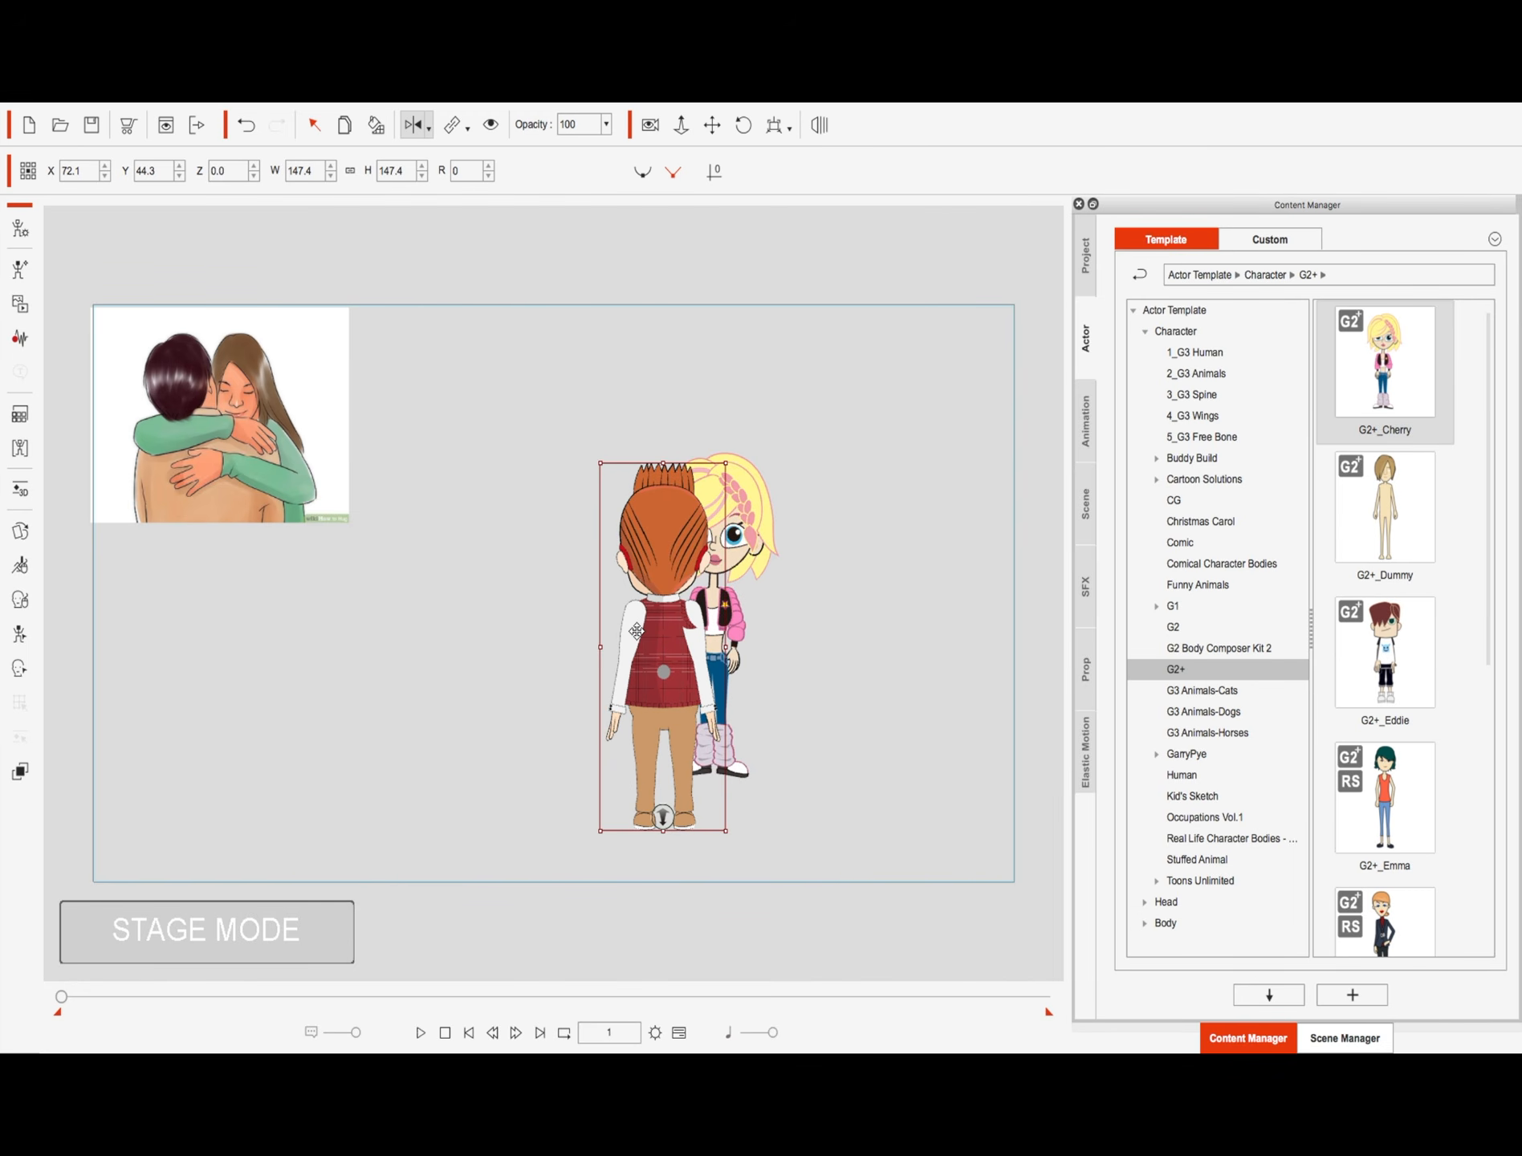
mouse_move(652, 725)
mouse_down()
mouse_move(626, 706)
mouse_move(658, 707)
mouse_move(642, 705)
mouse_up()
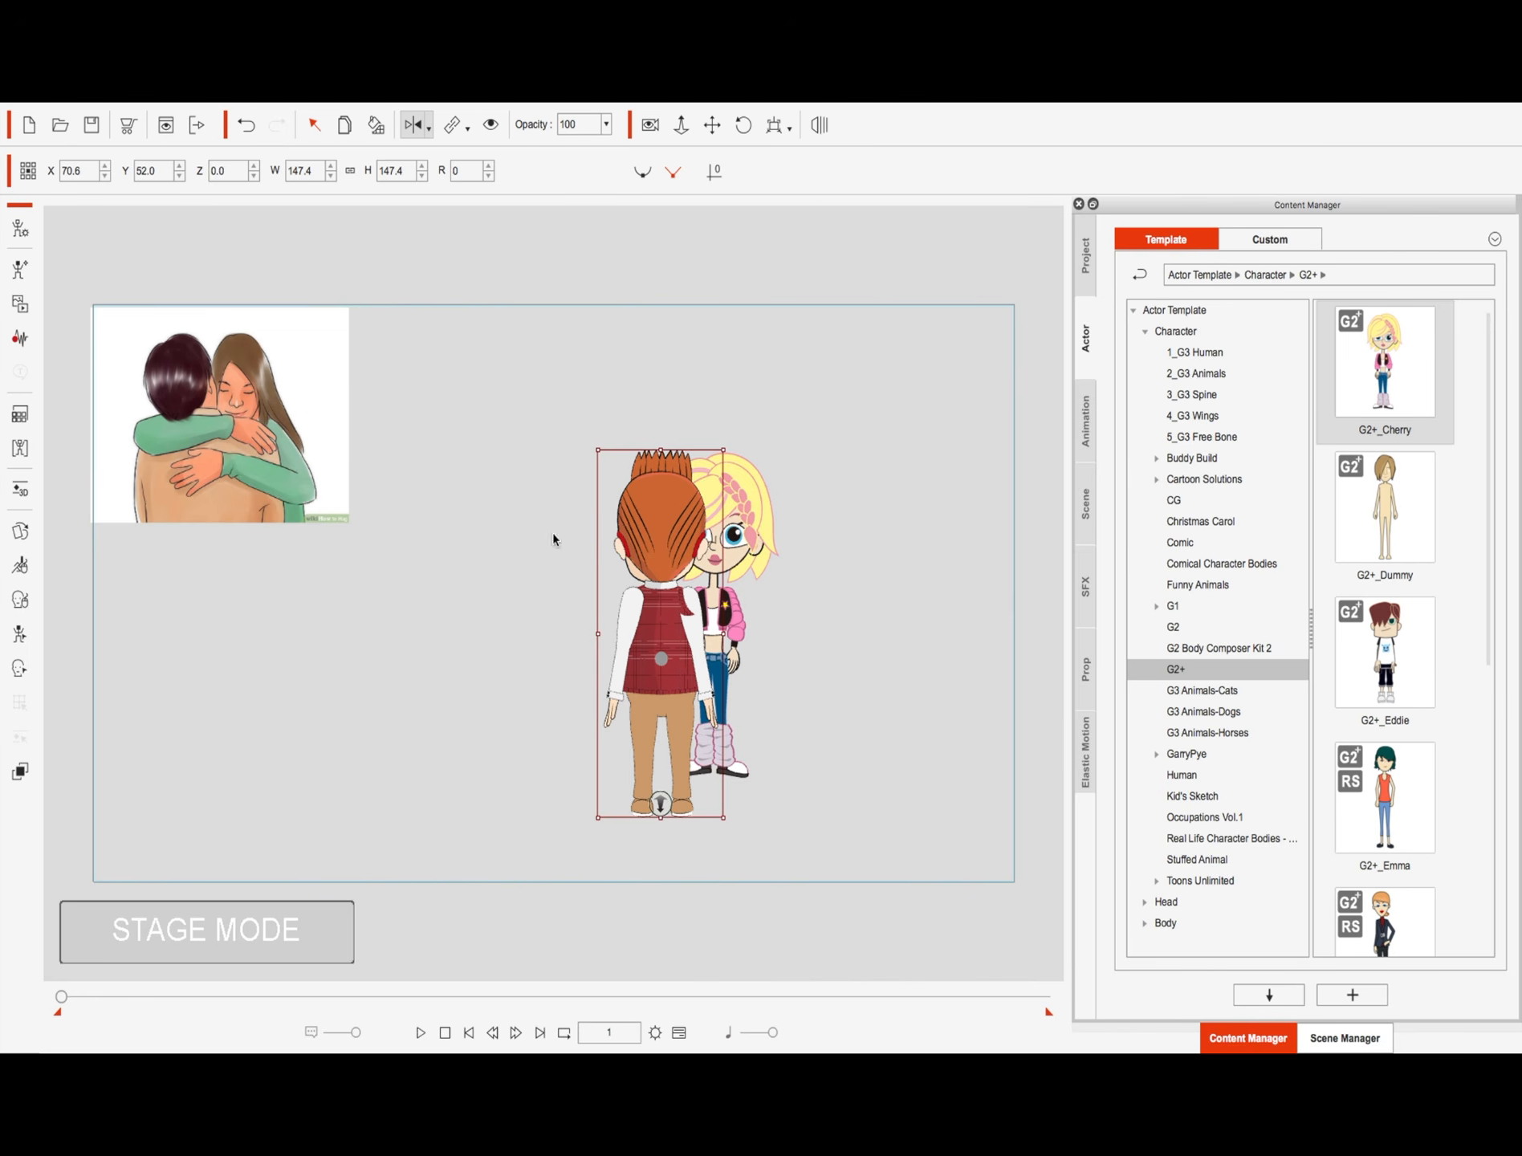
drag(675, 606, 720, 599)
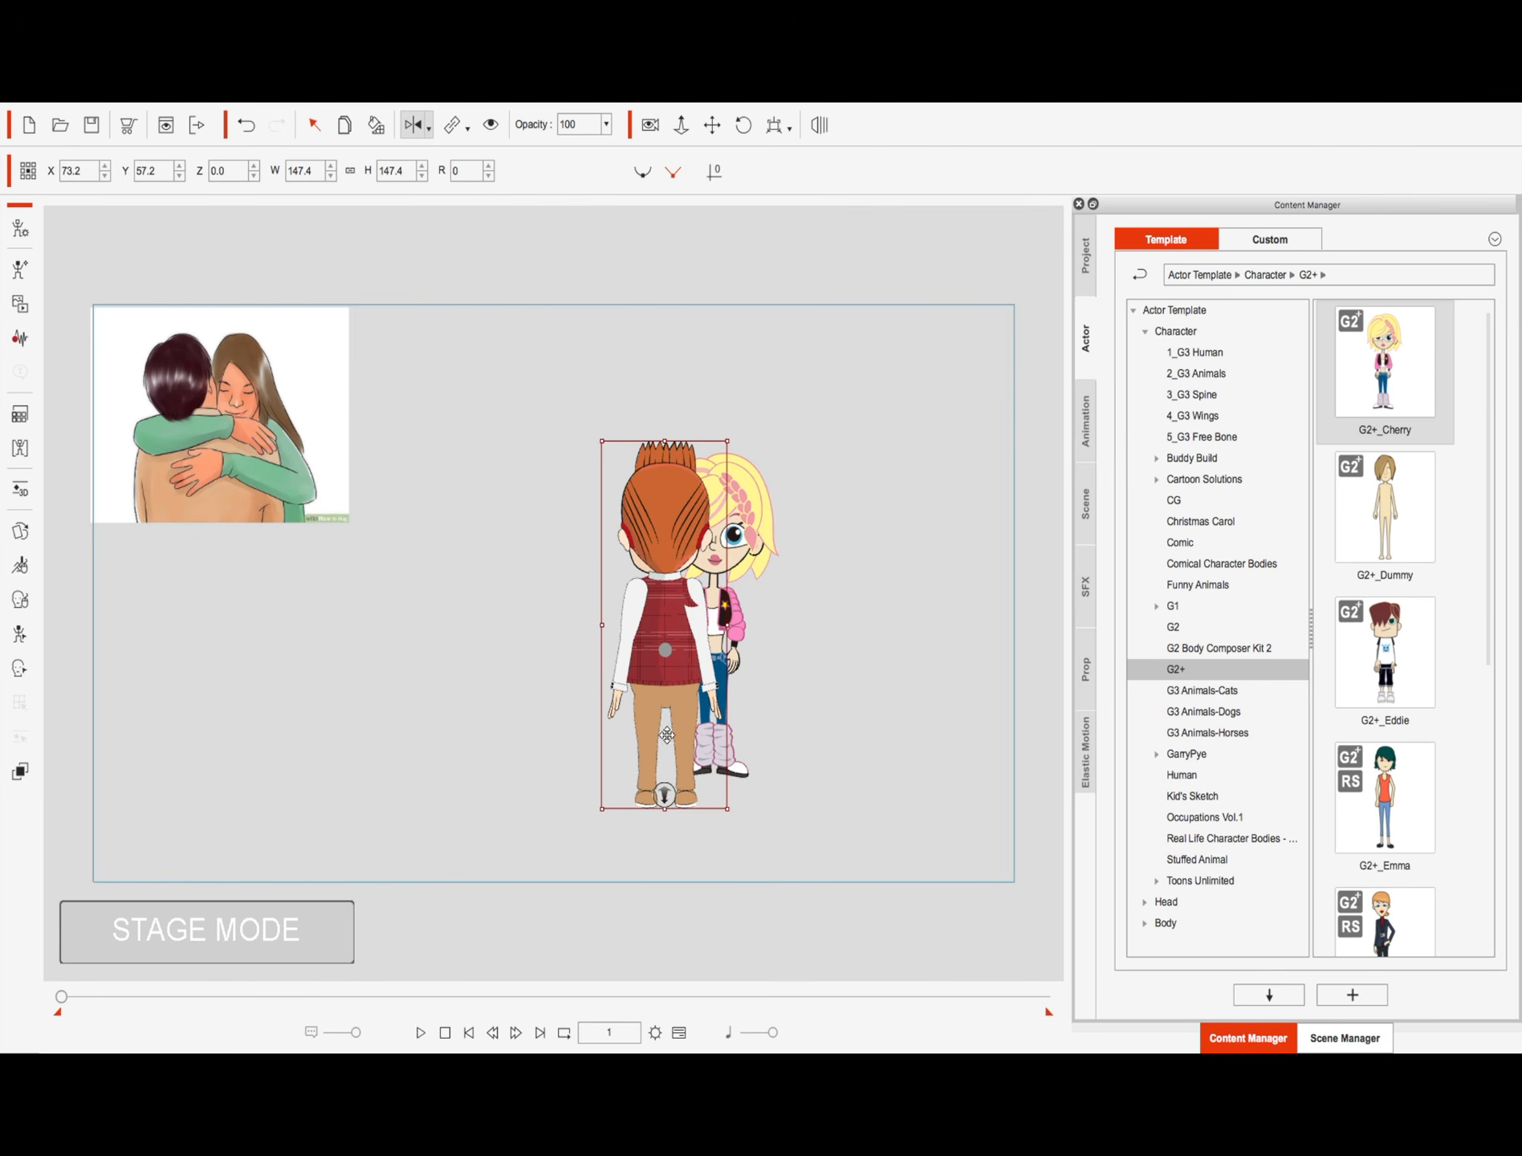
Step: Rotate the man's head slightly toward the girl in the 3D Motion Key Editor
click(20, 488)
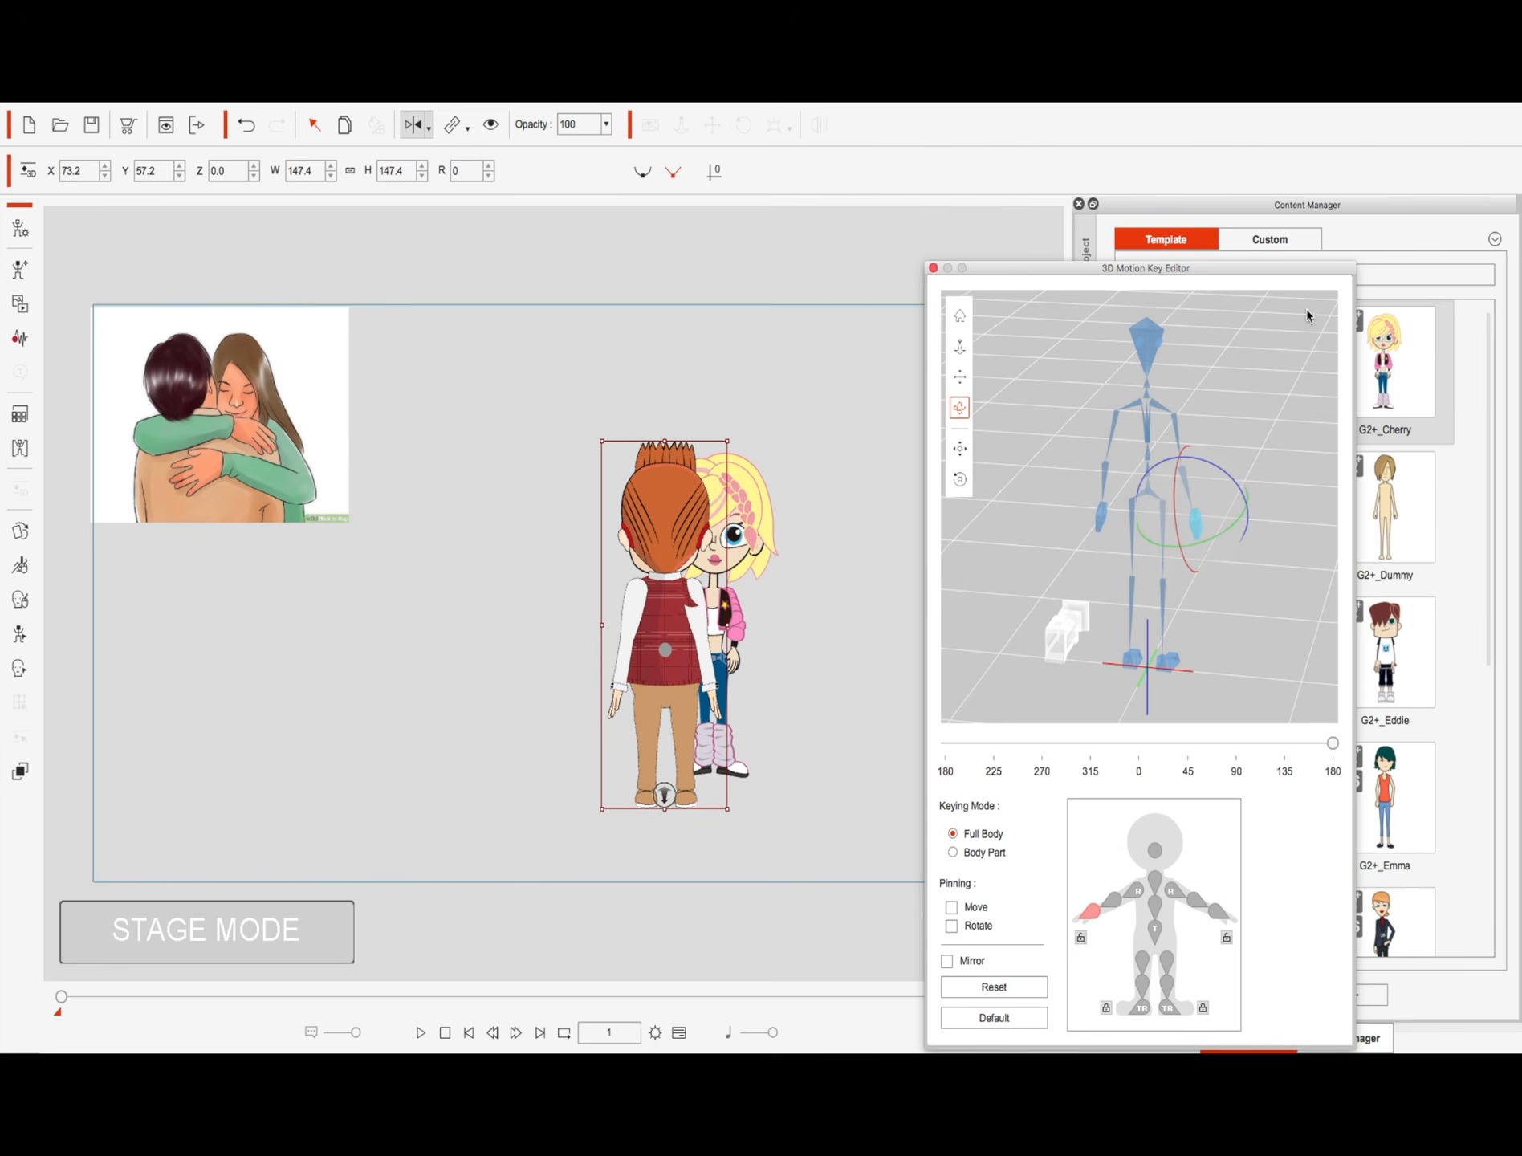
click(1155, 850)
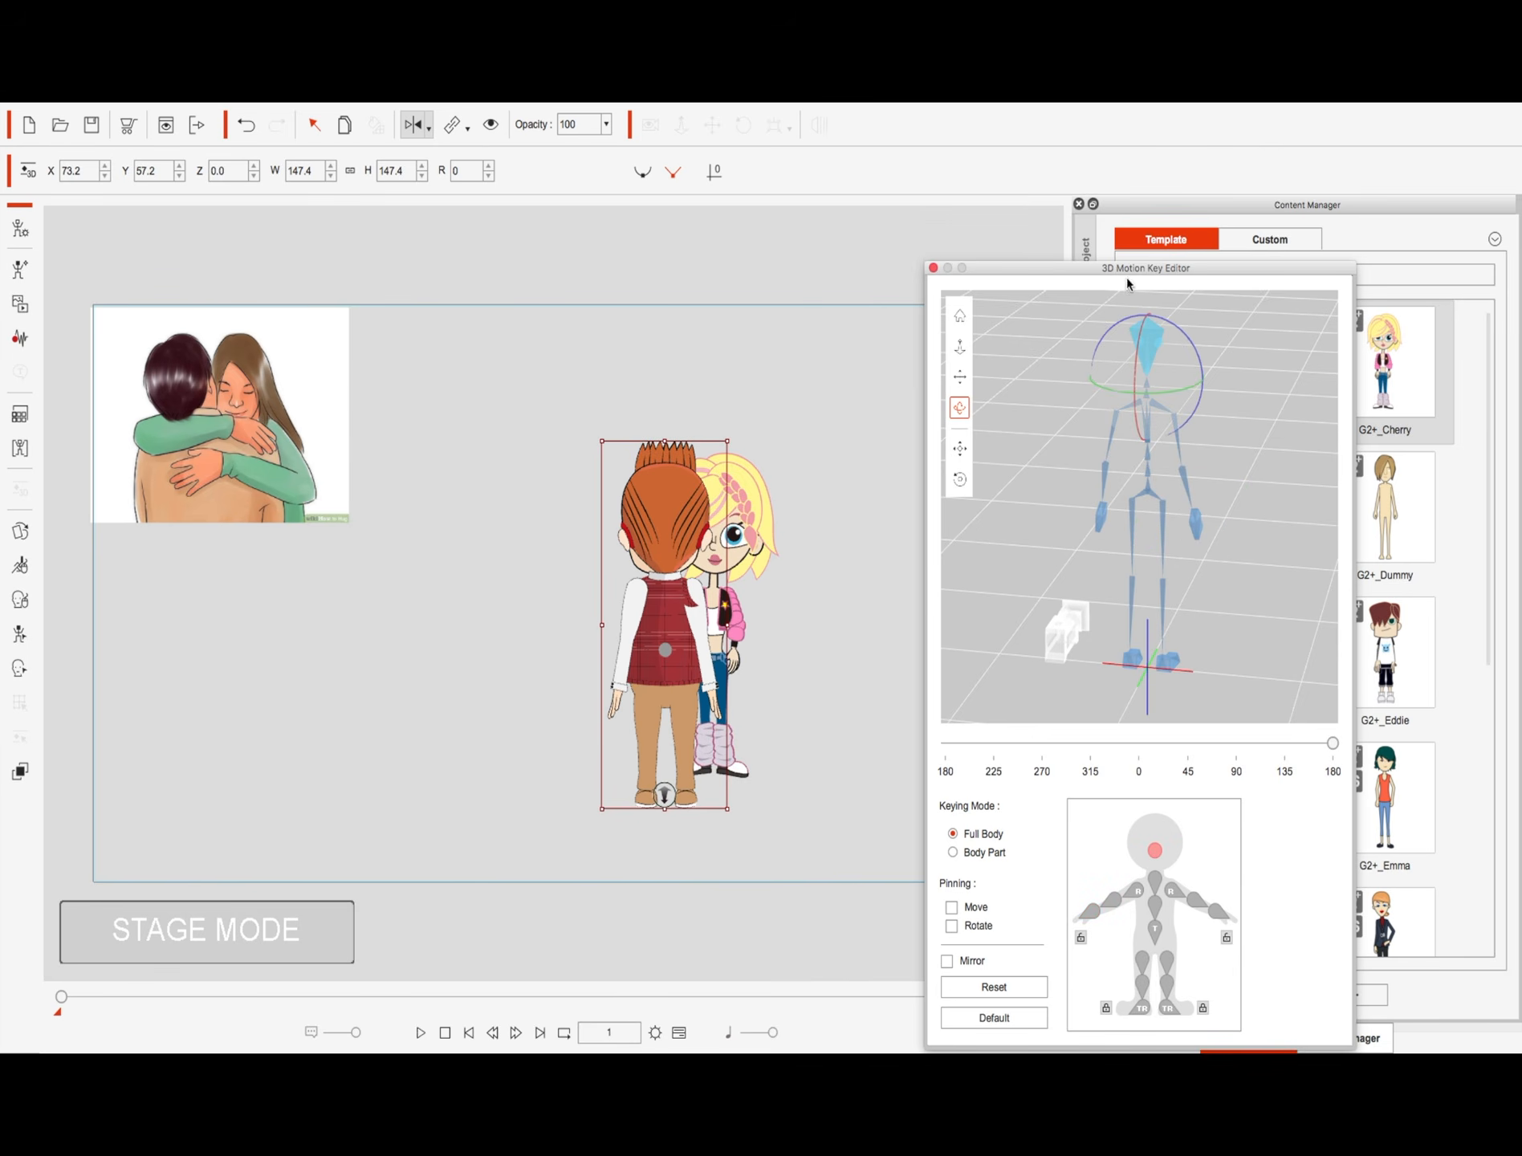
drag(1111, 266, 1009, 210)
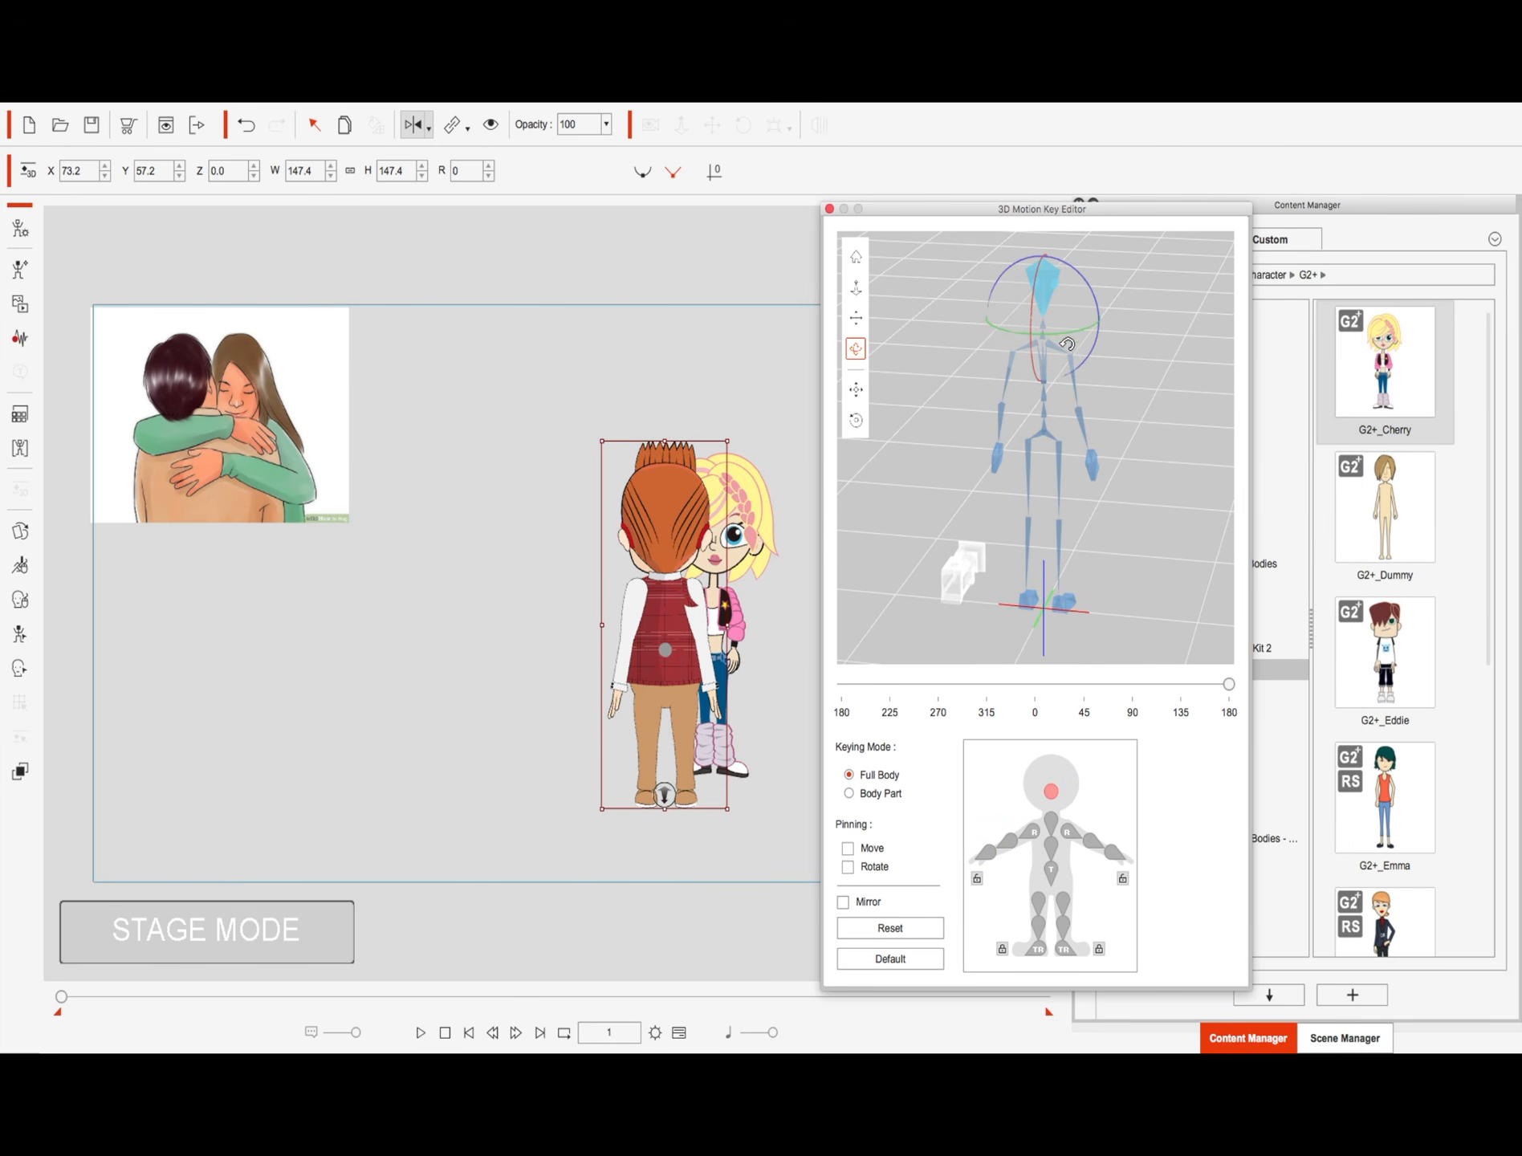
drag(1060, 334, 1045, 334)
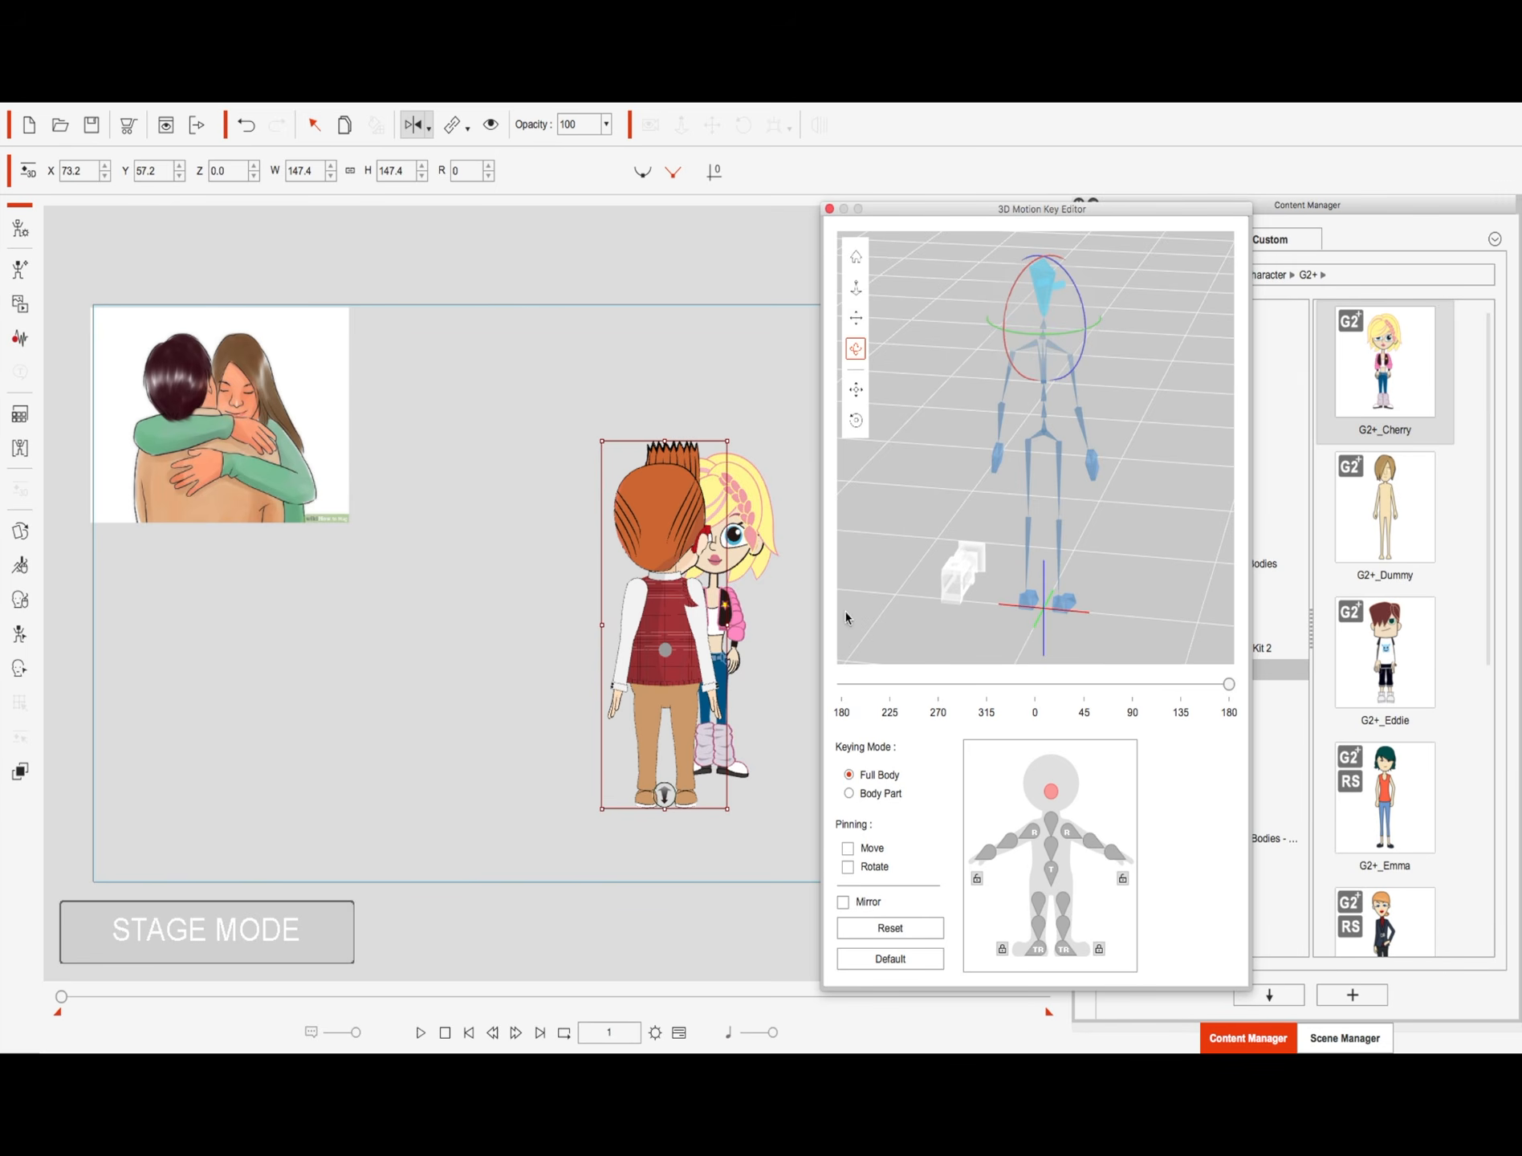
Step: Send all sections of both of the man's arms to the bottommost layer in the Layer Editor
click(635, 602)
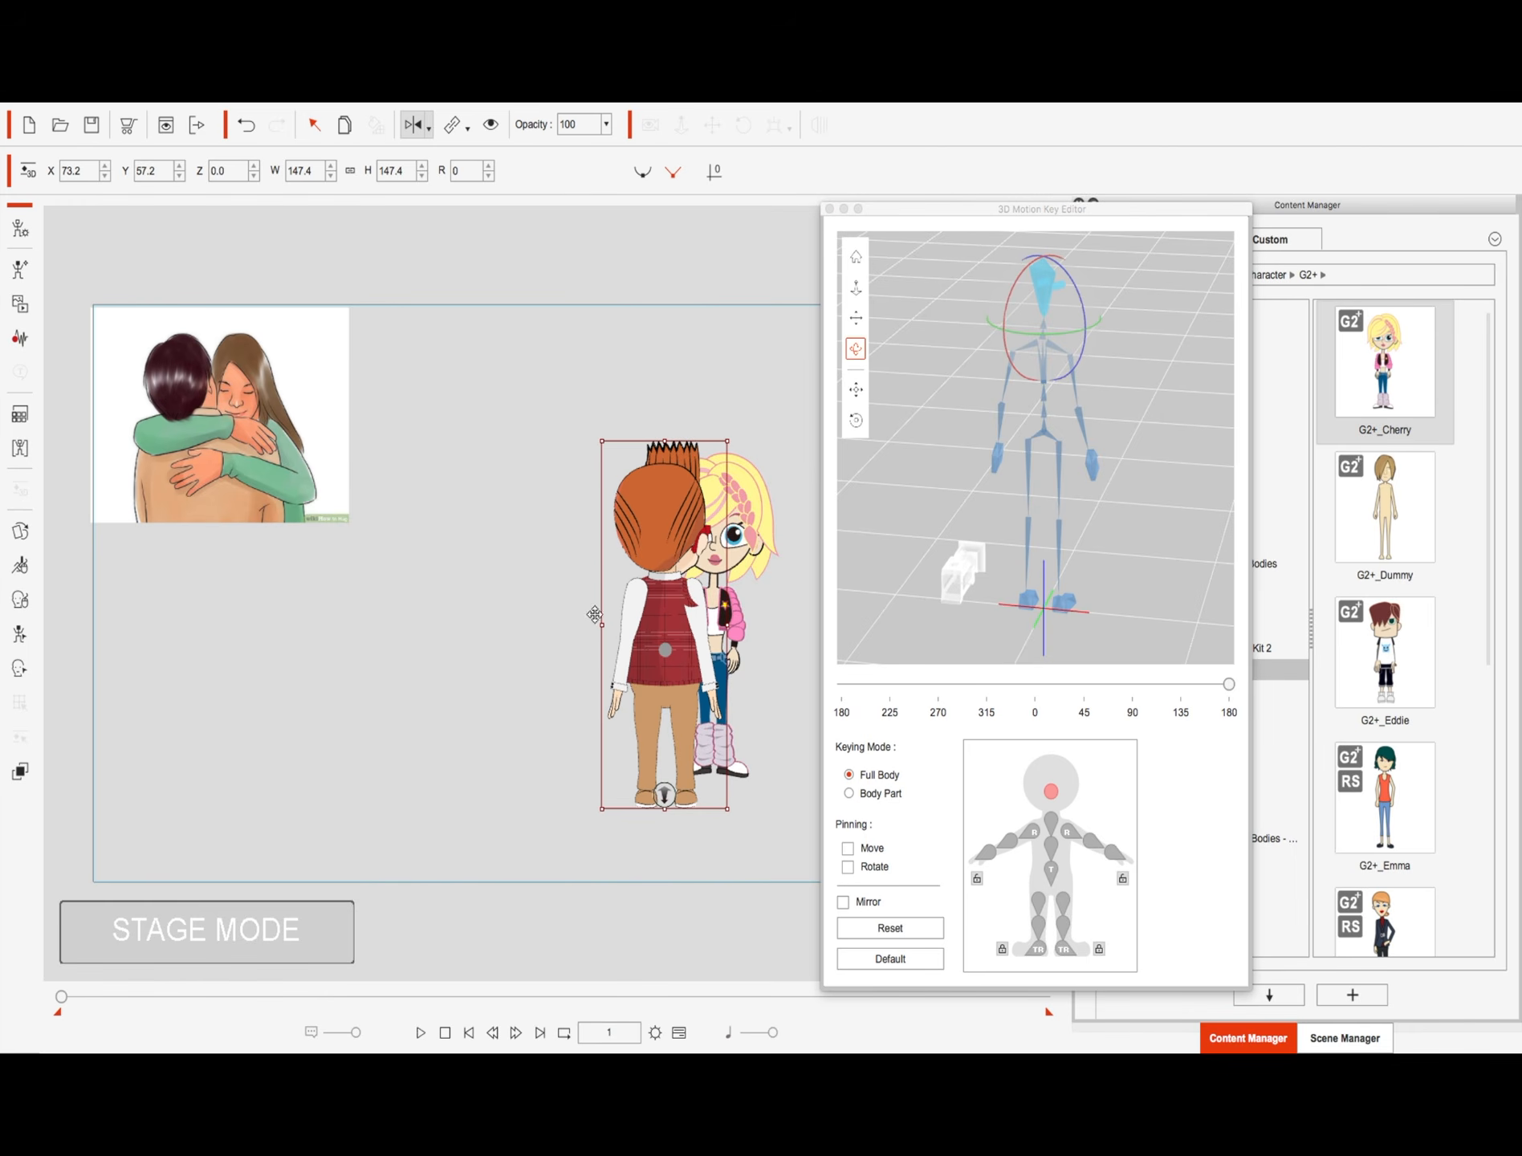
click(21, 772)
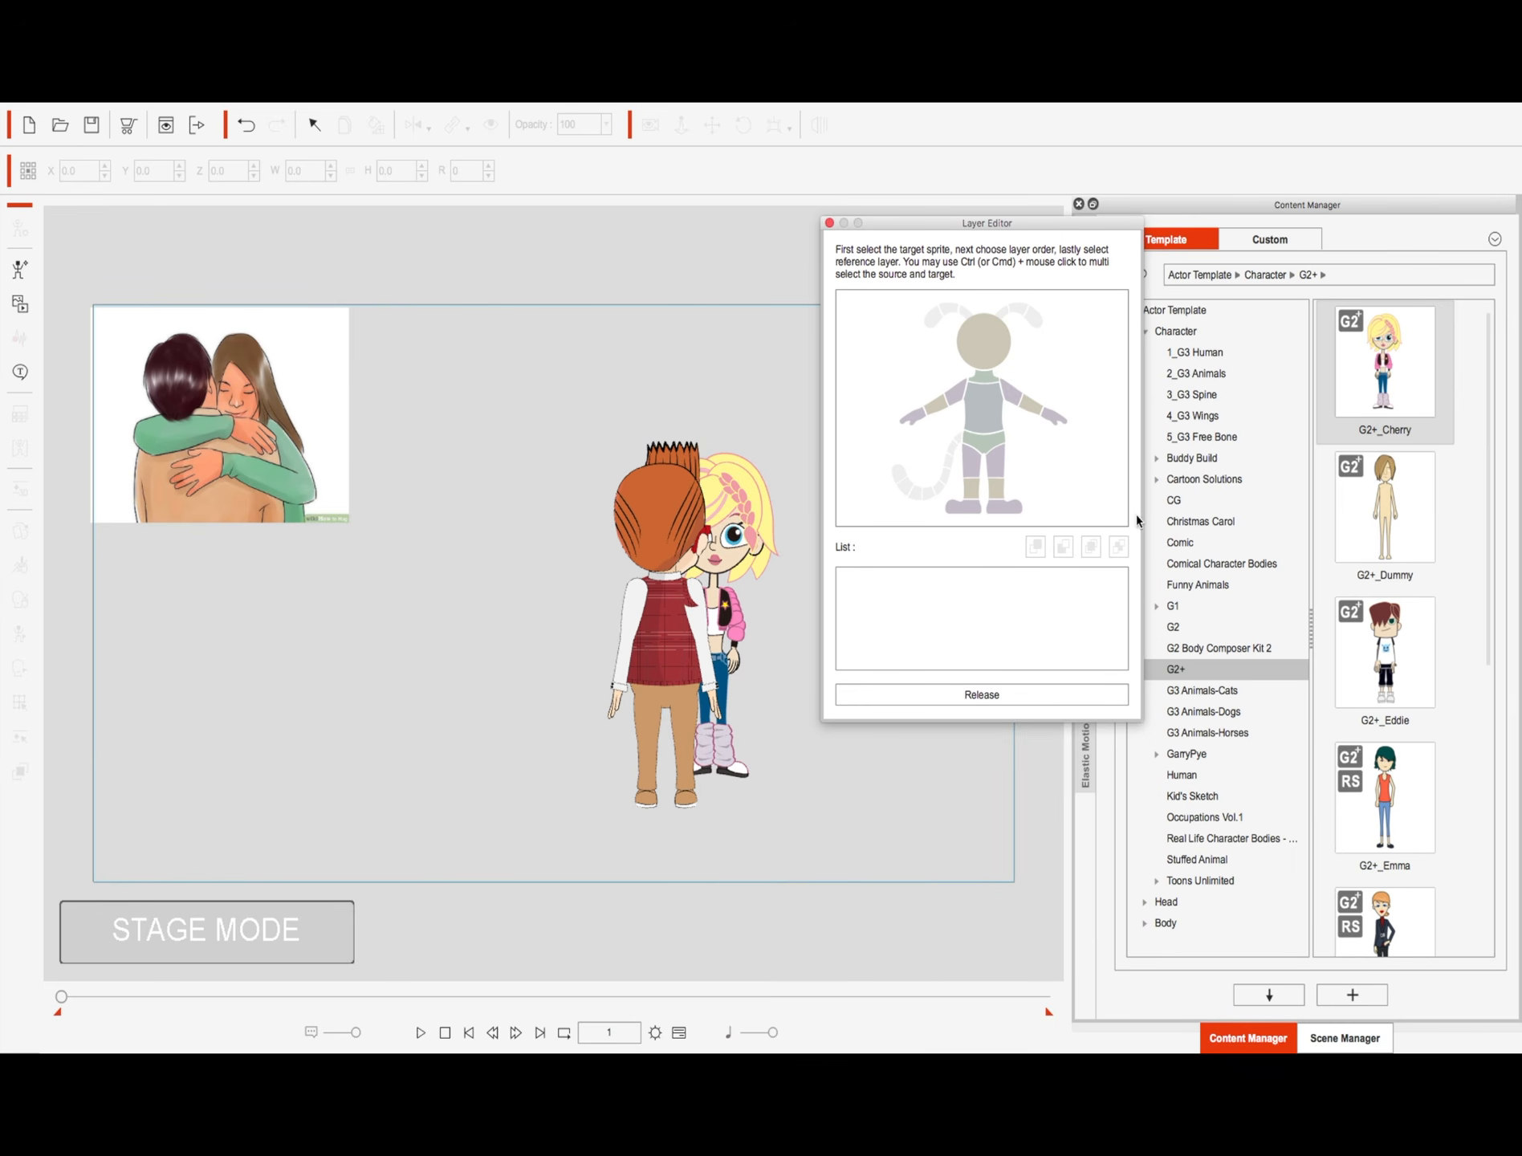
click(957, 398)
super+click(916, 417)
super+click(1011, 393)
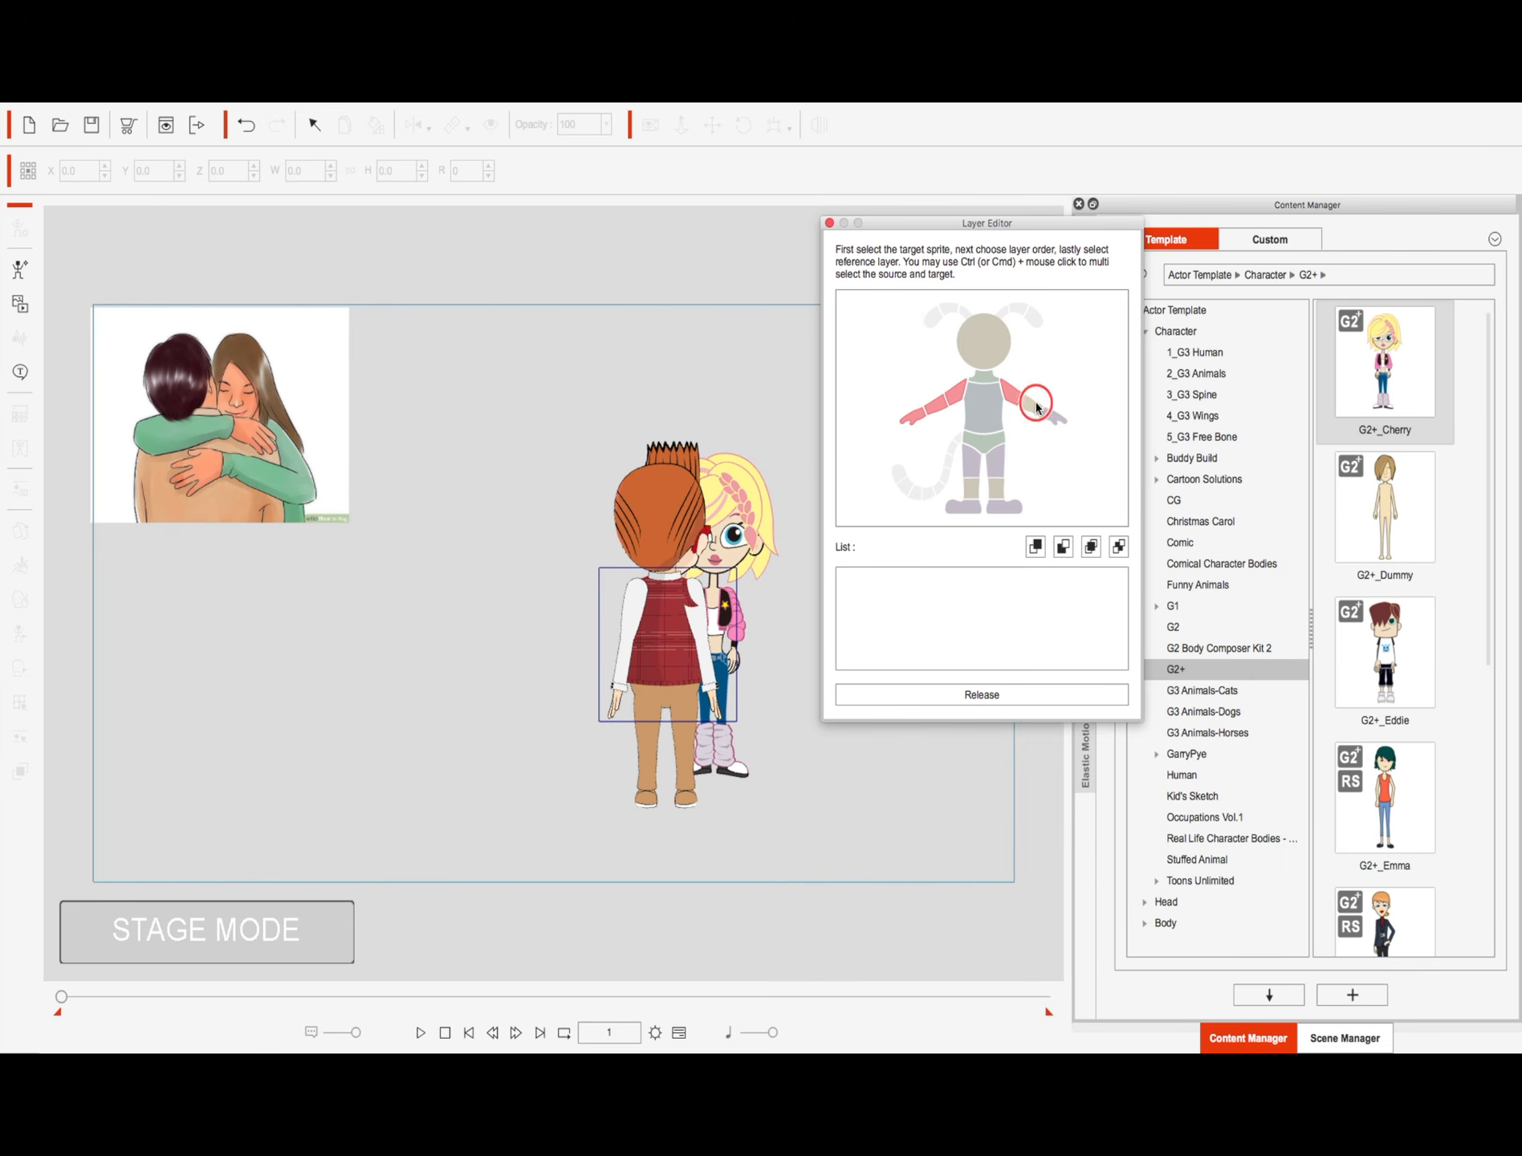
super+click(1037, 406)
super+click(1055, 416)
click(1117, 548)
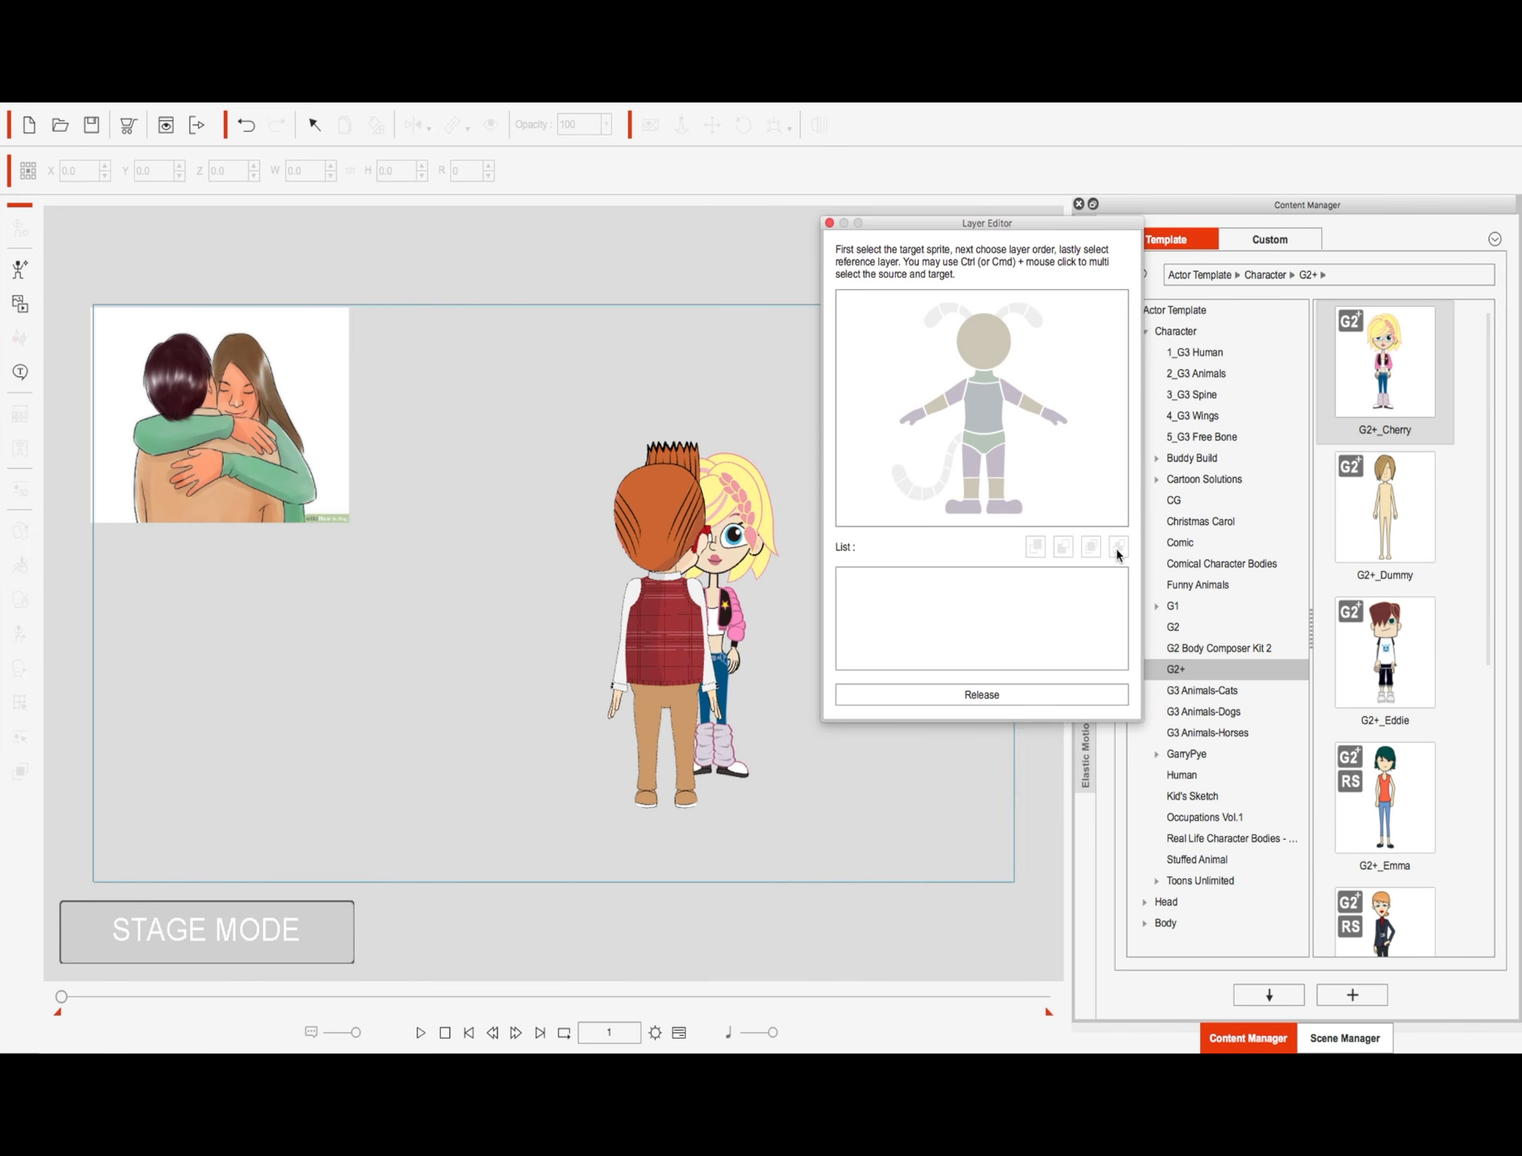
drag(851, 214, 987, 213)
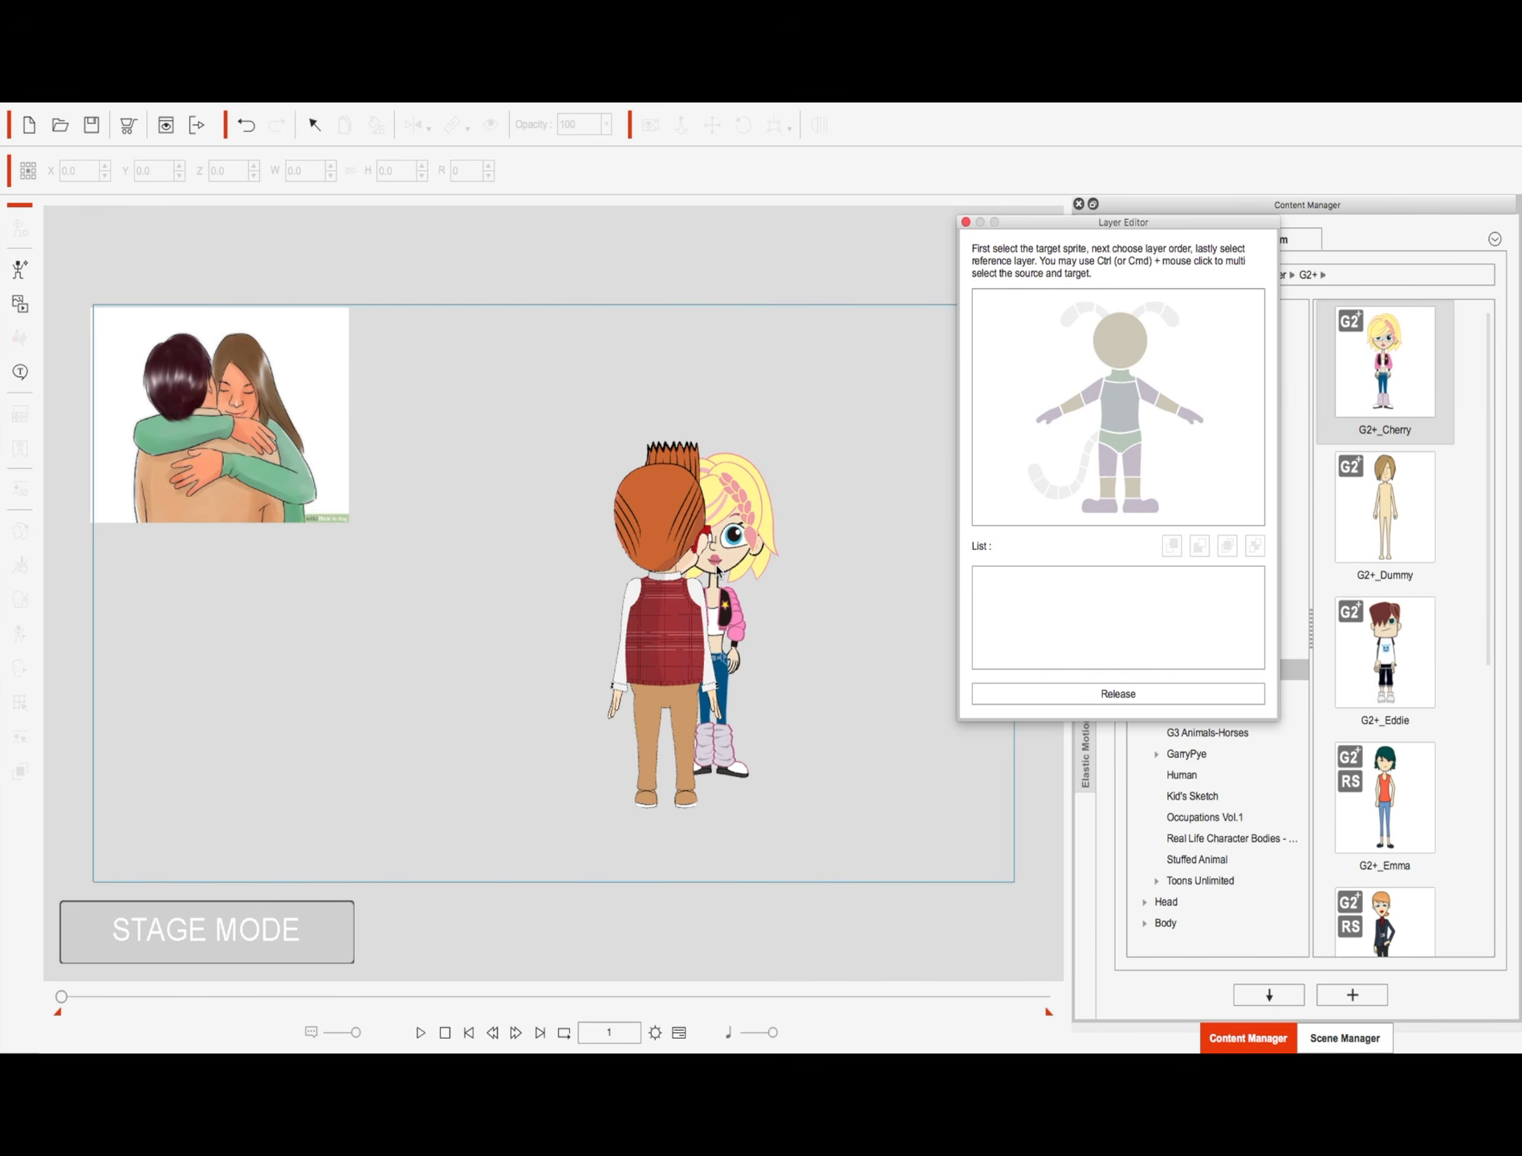
click(966, 223)
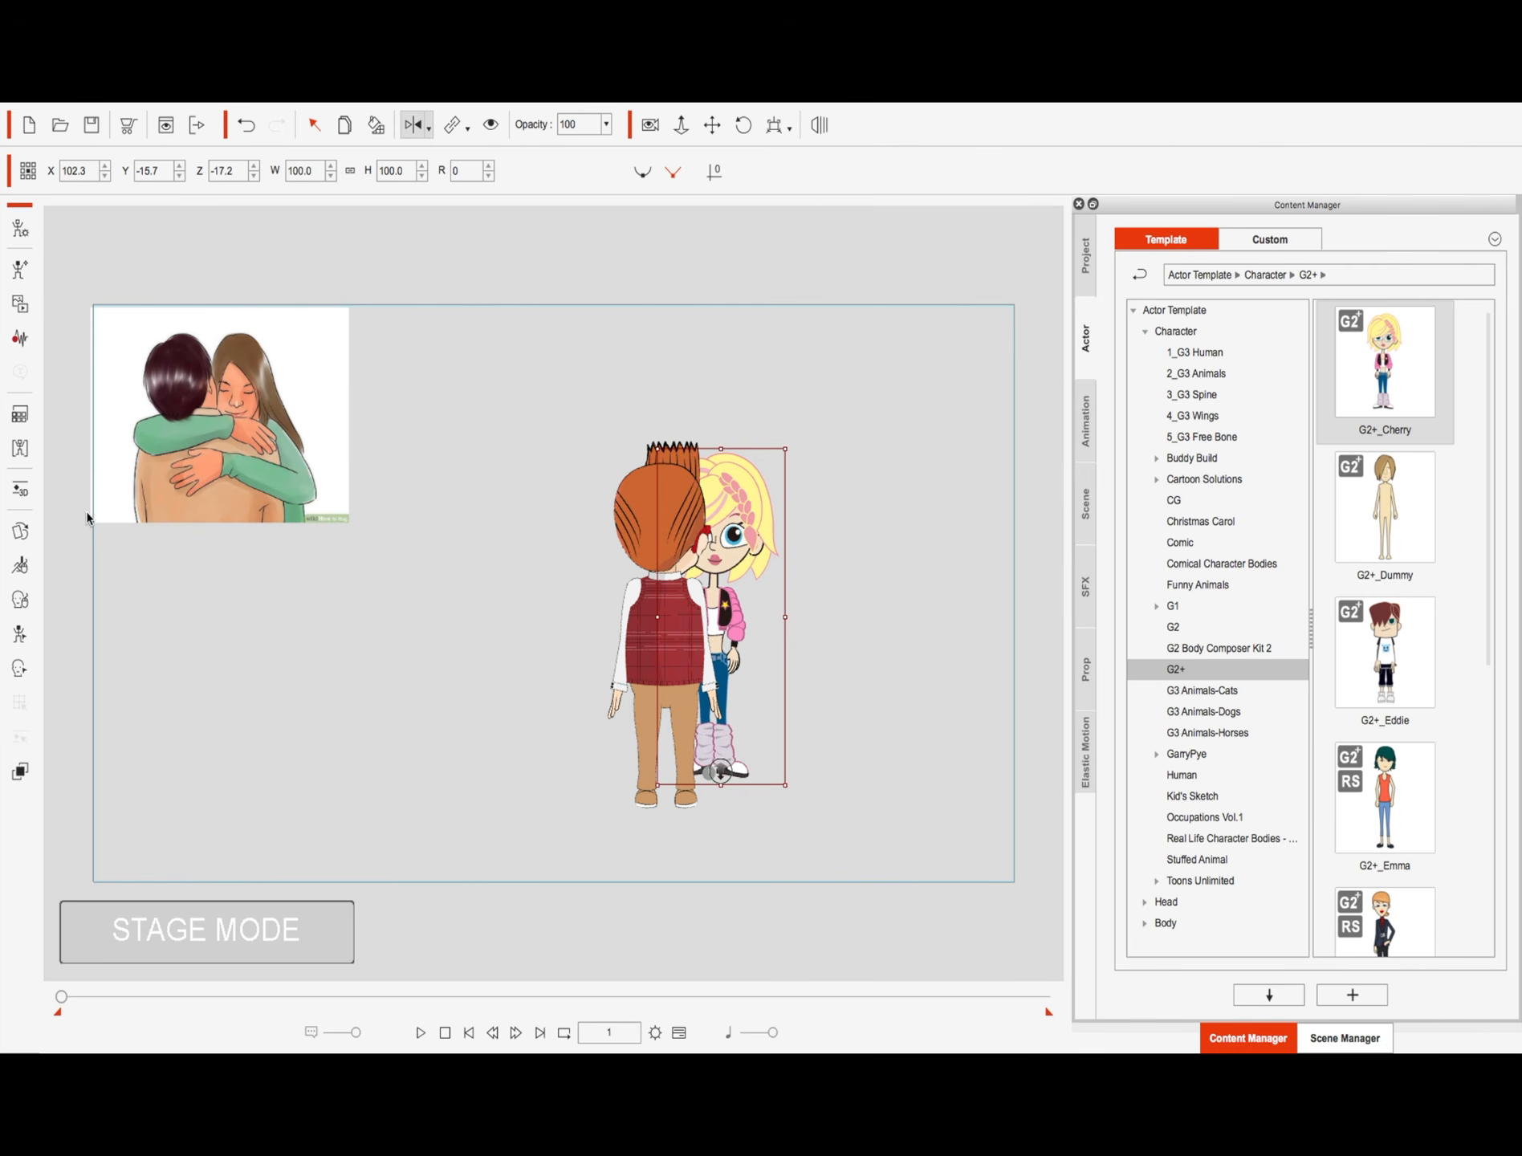
Step: Open the girl's arms in the 2D Motion Key Editor, rotating one upper arm to about 317° and the other to about 55°
click(20, 635)
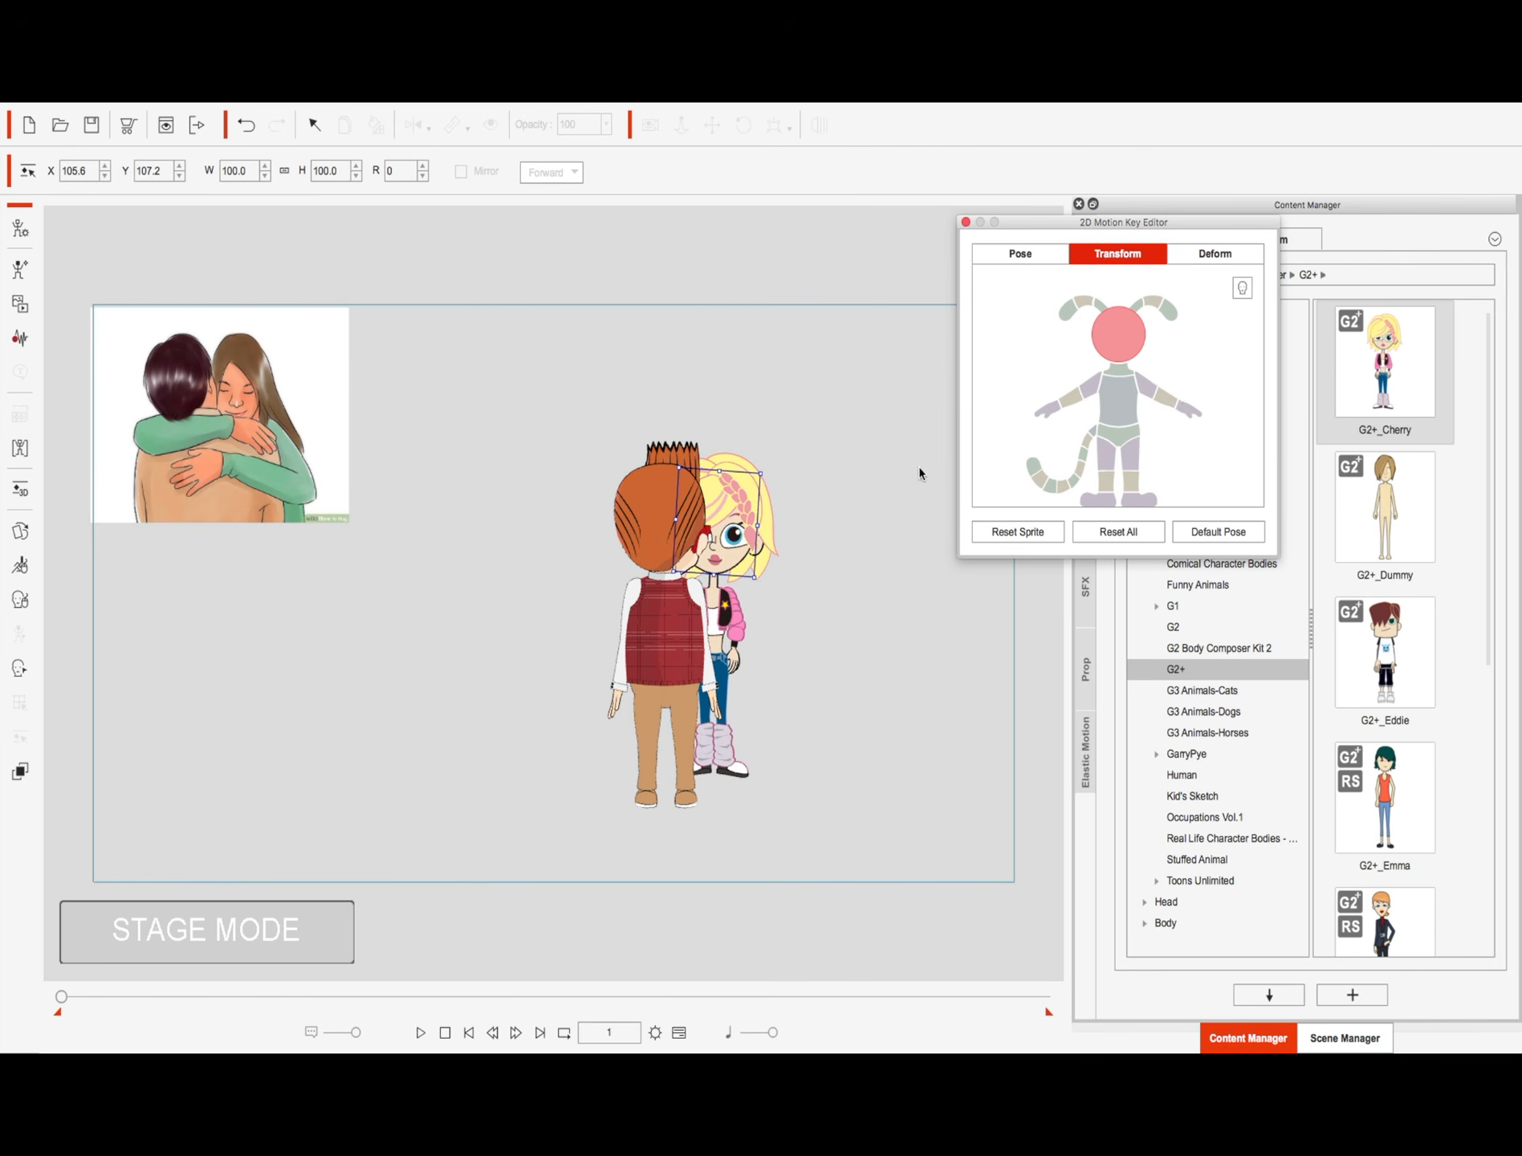
click(1148, 388)
drag(758, 625, 810, 596)
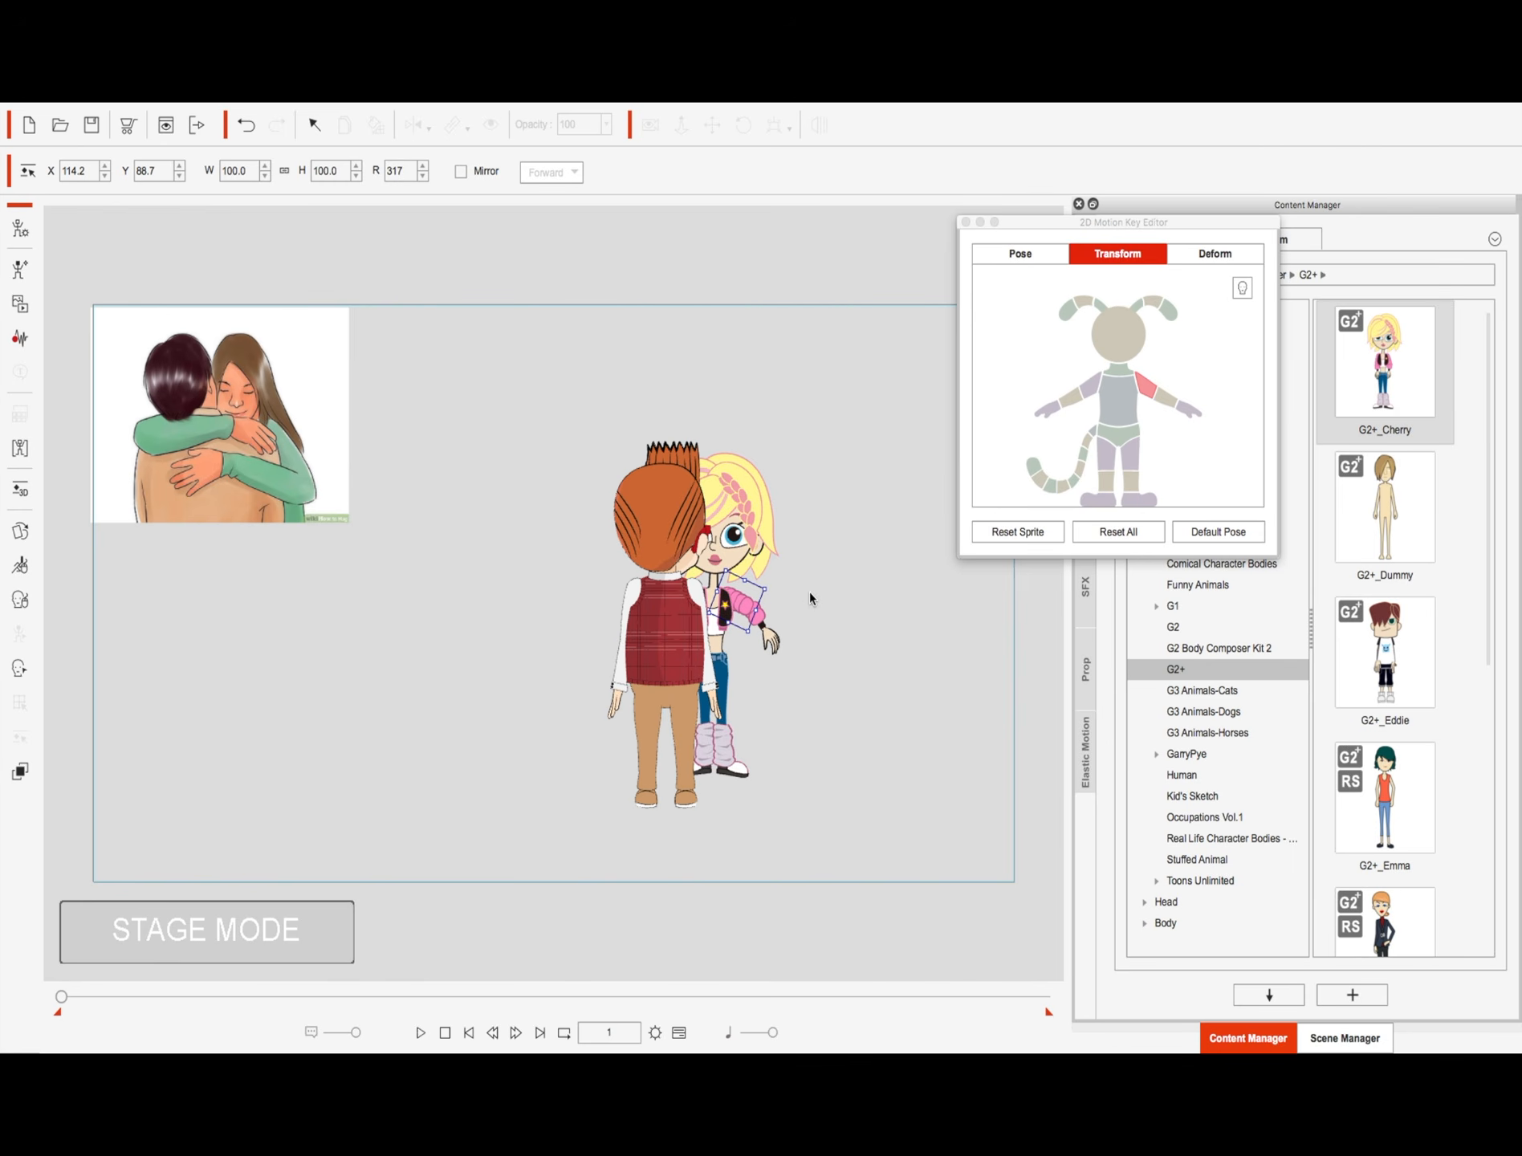
click(1091, 389)
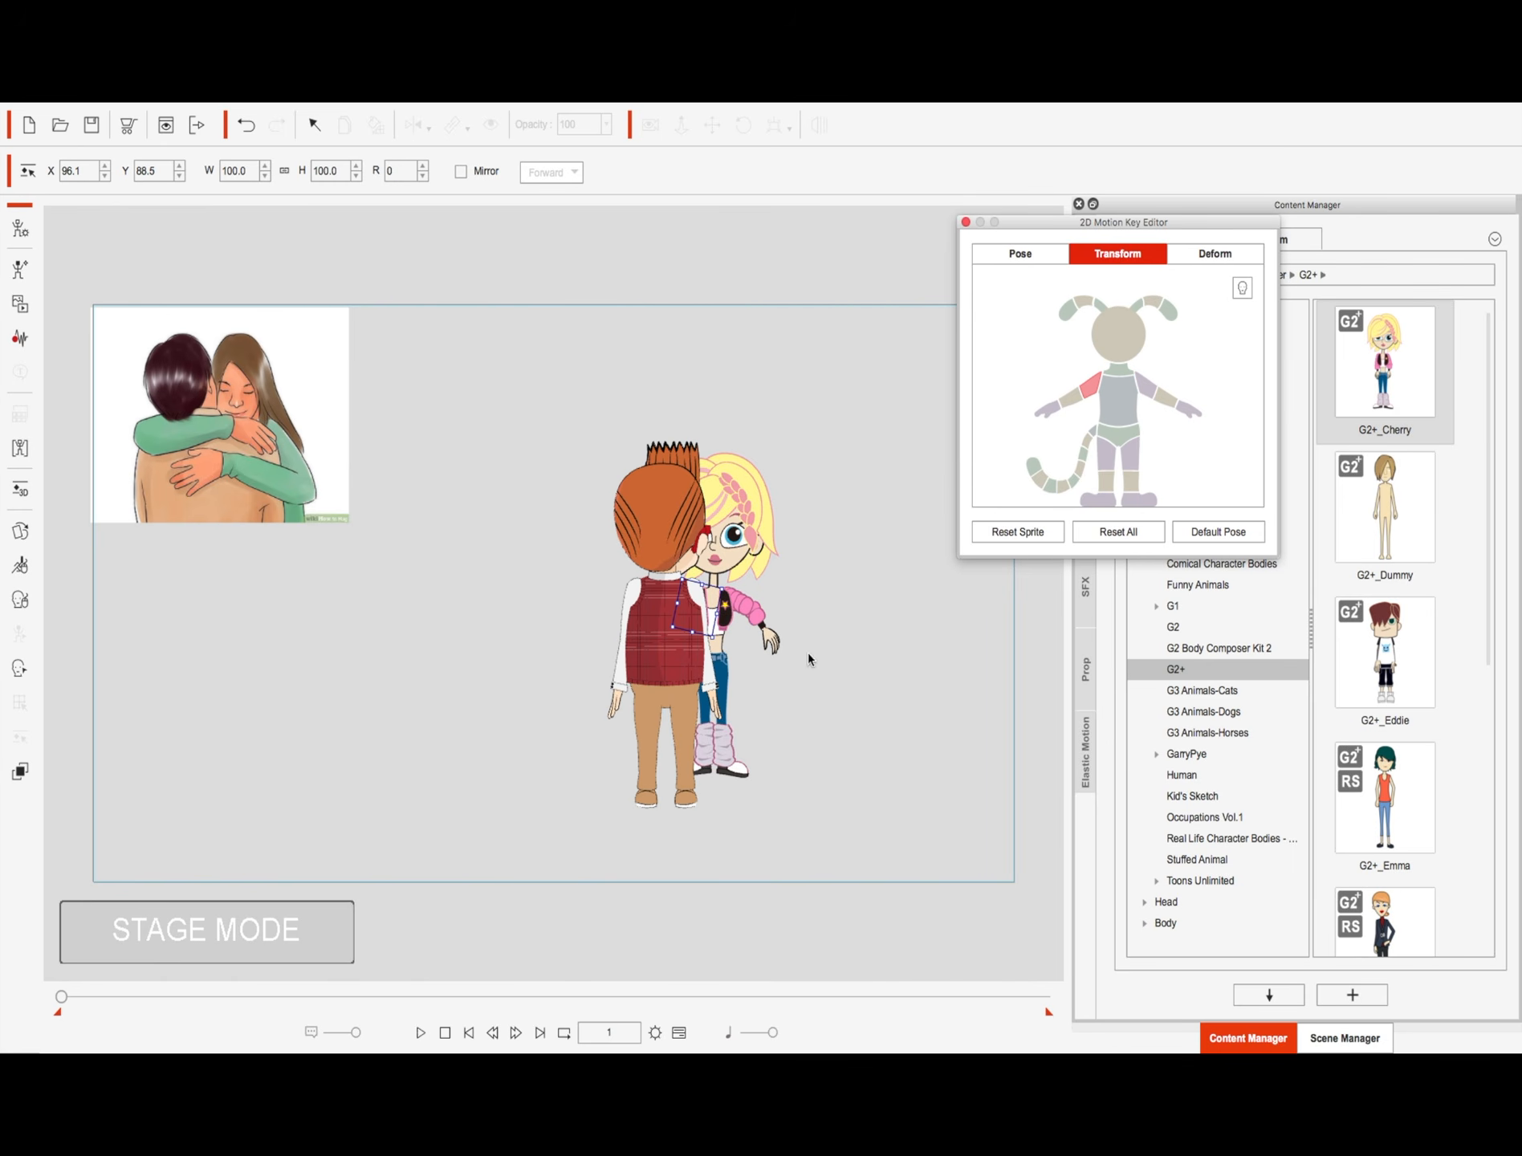
drag(720, 636, 680, 645)
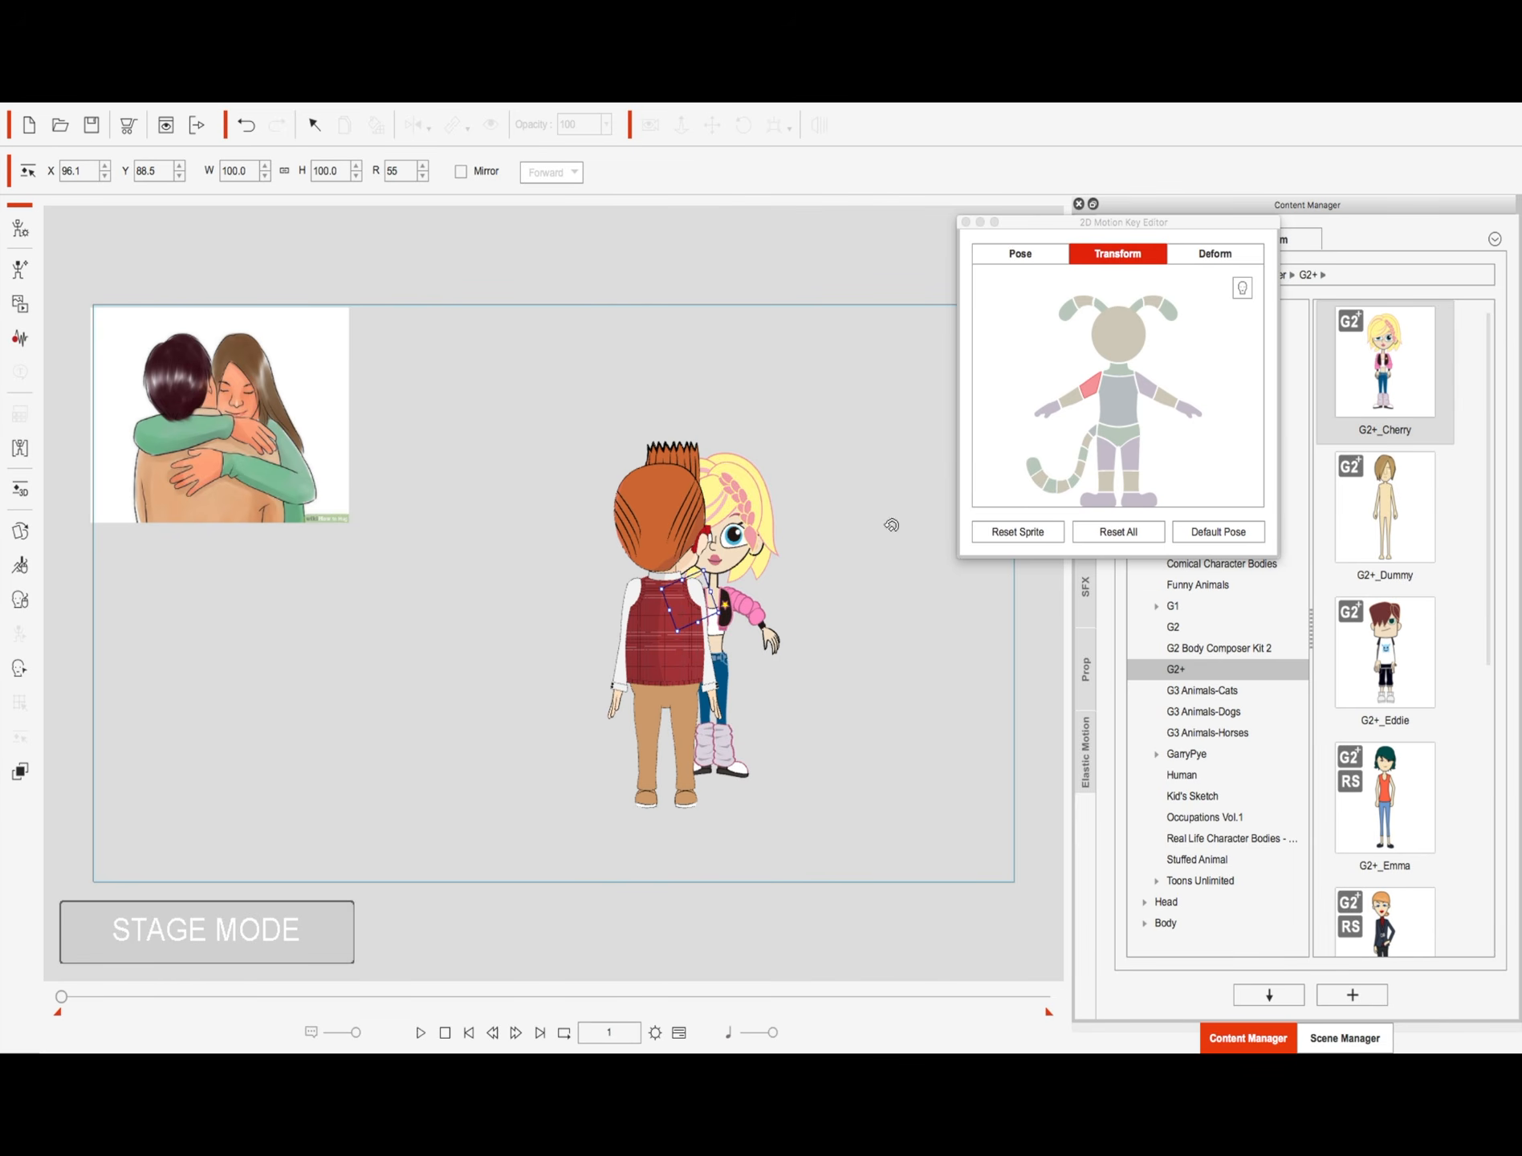
click(967, 223)
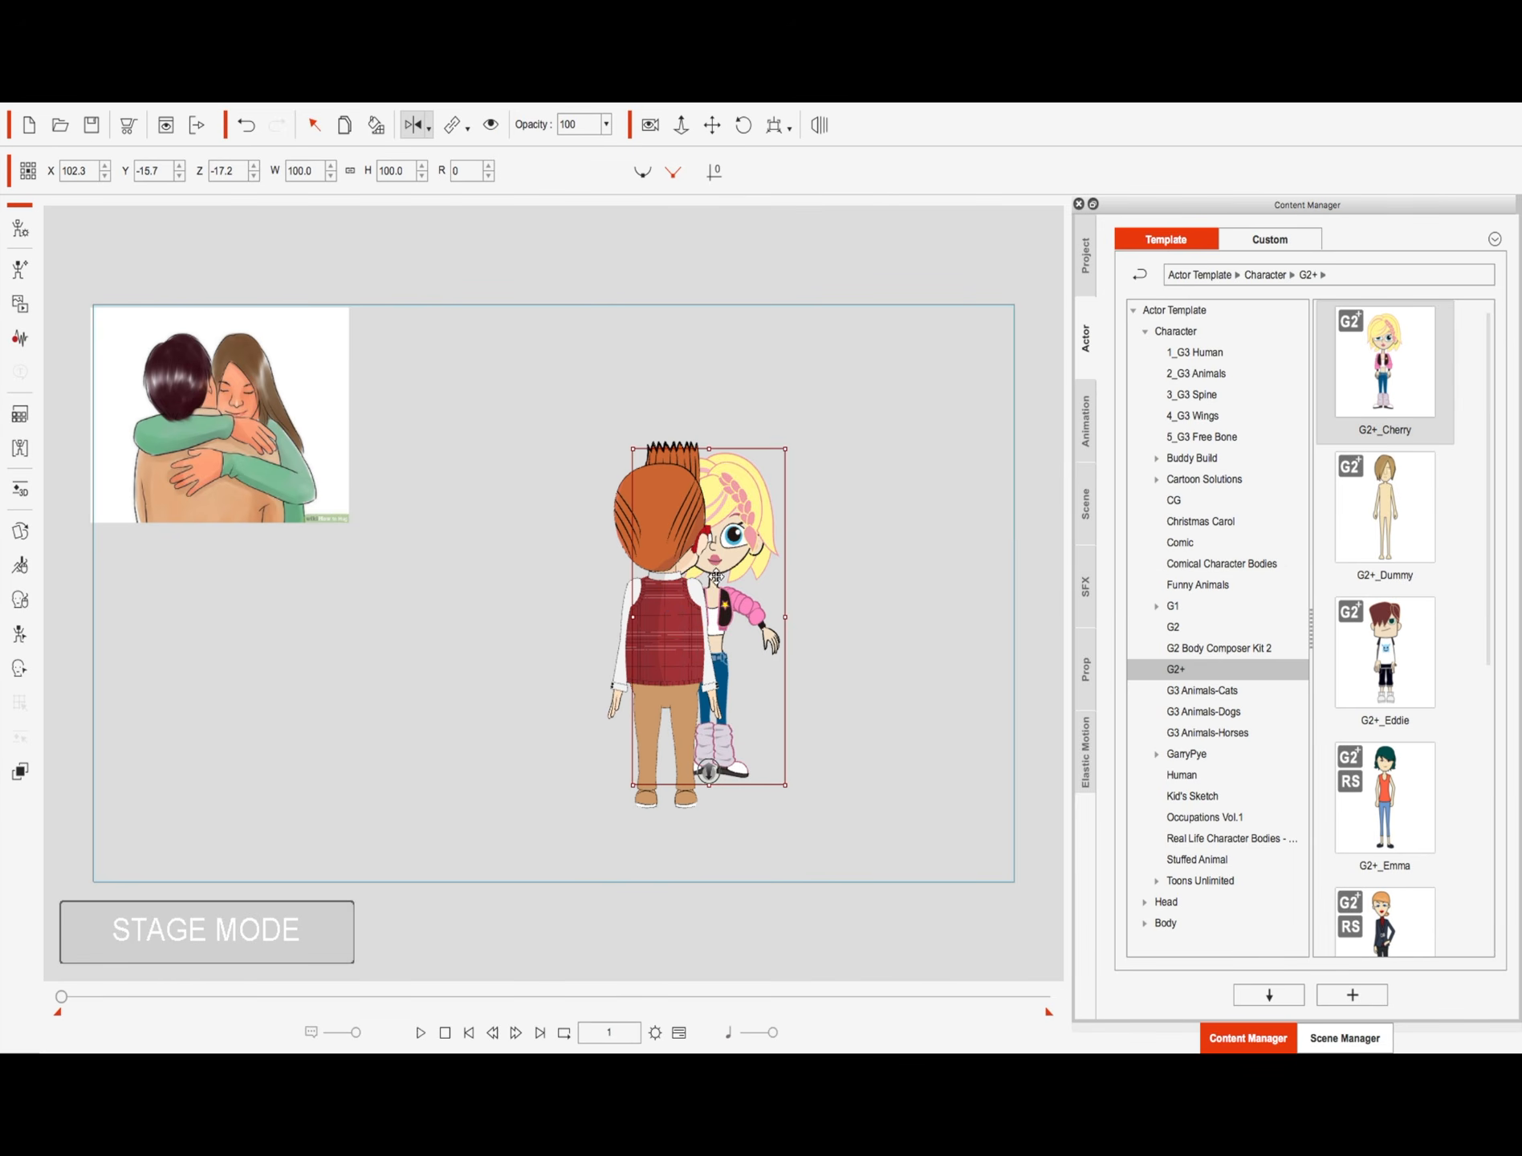
Step: Move the man closer in front of the girl, to about X 86, Y 56
click(679, 639)
drag(676, 641, 691, 643)
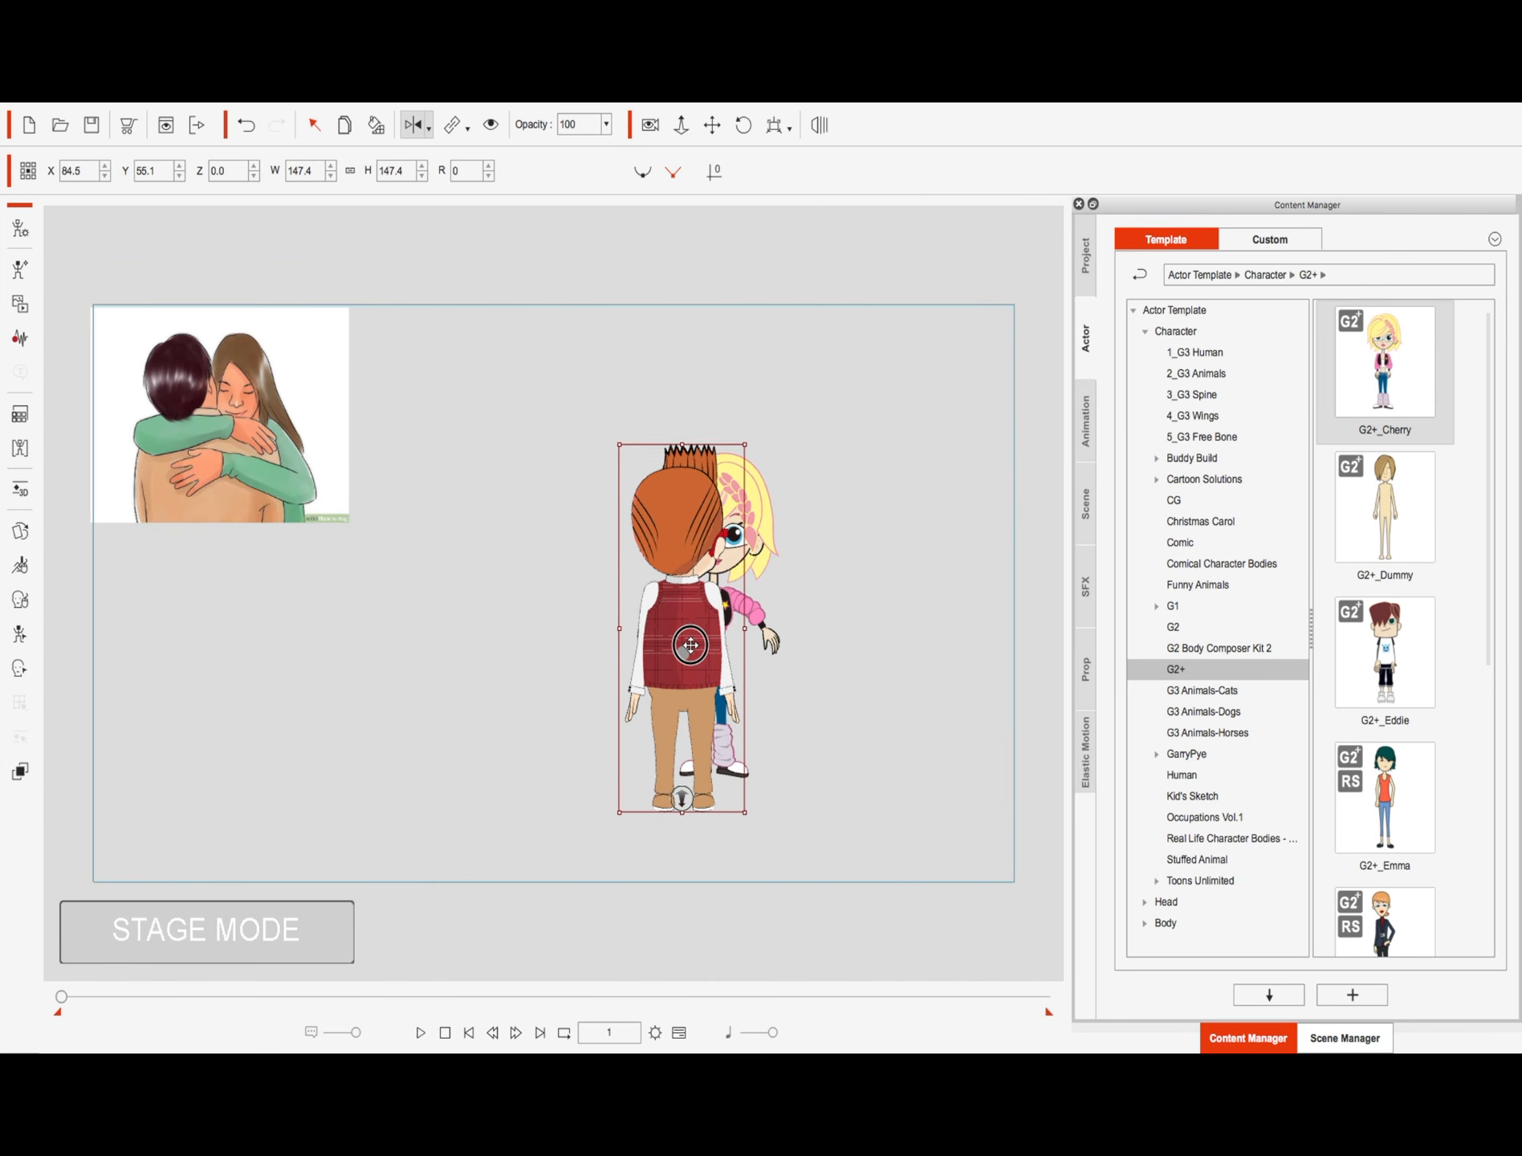
drag(690, 643, 692, 644)
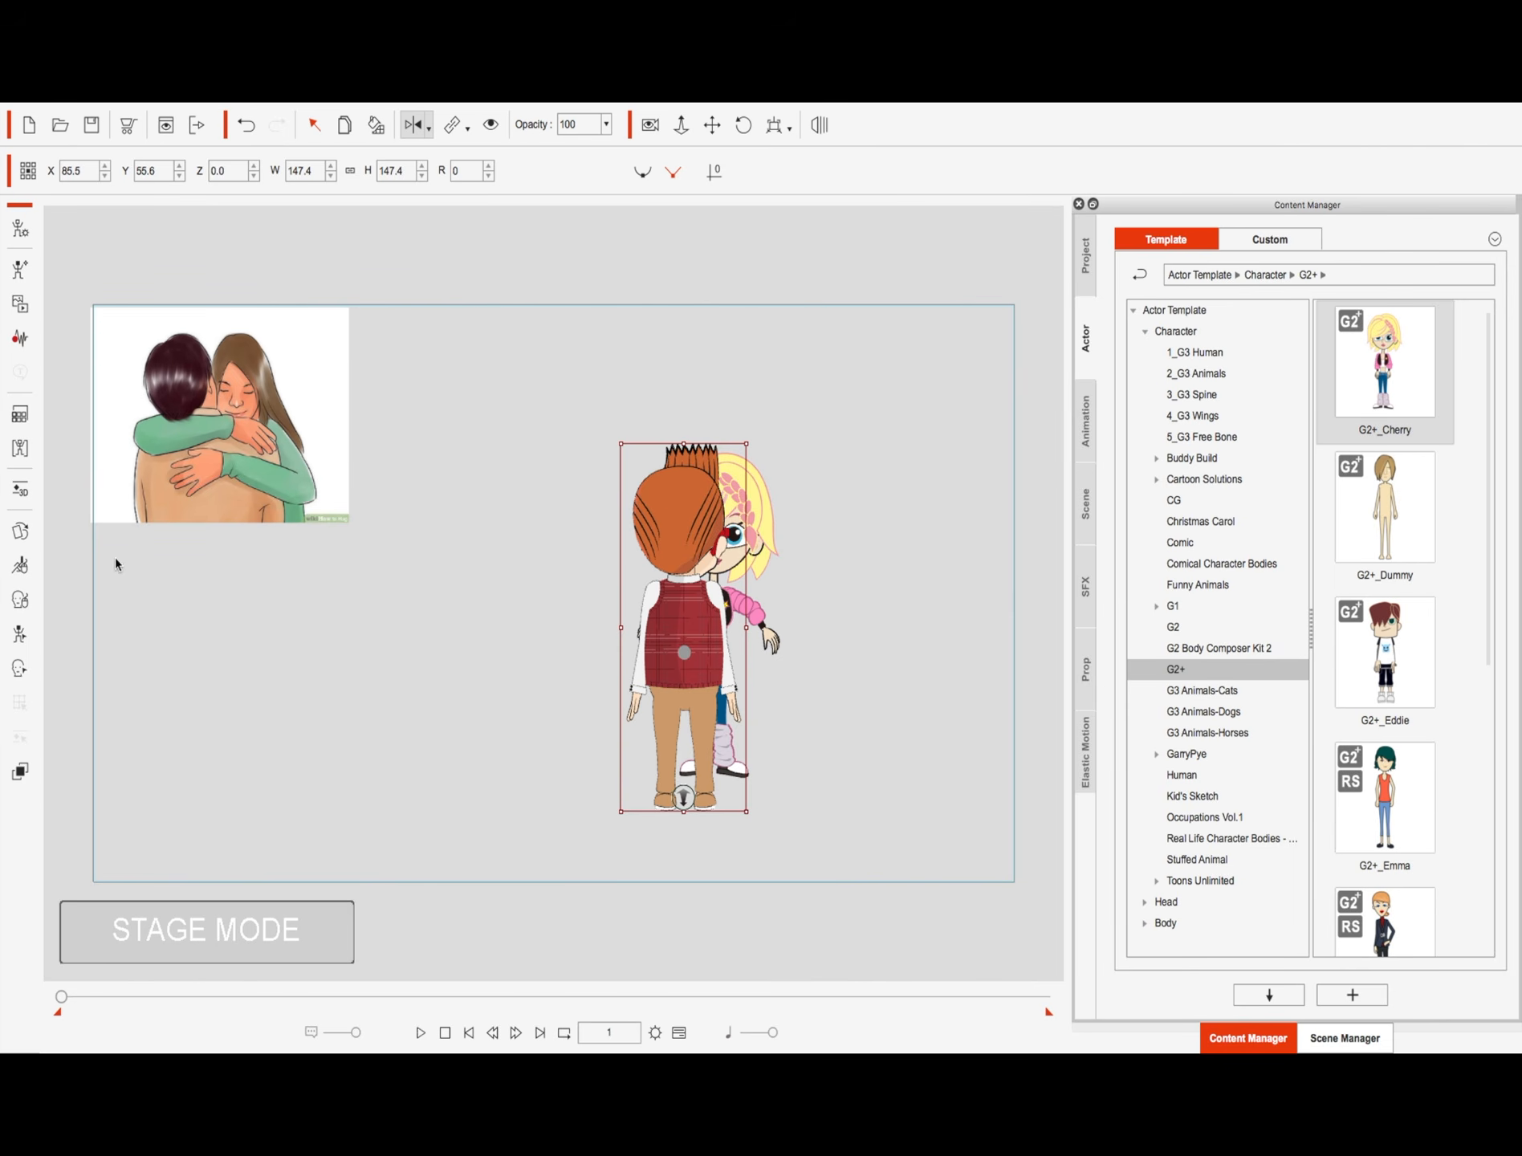
Step: Replace the man's neck sprite with the Empty sprite in the Sprite Editor
click(20, 532)
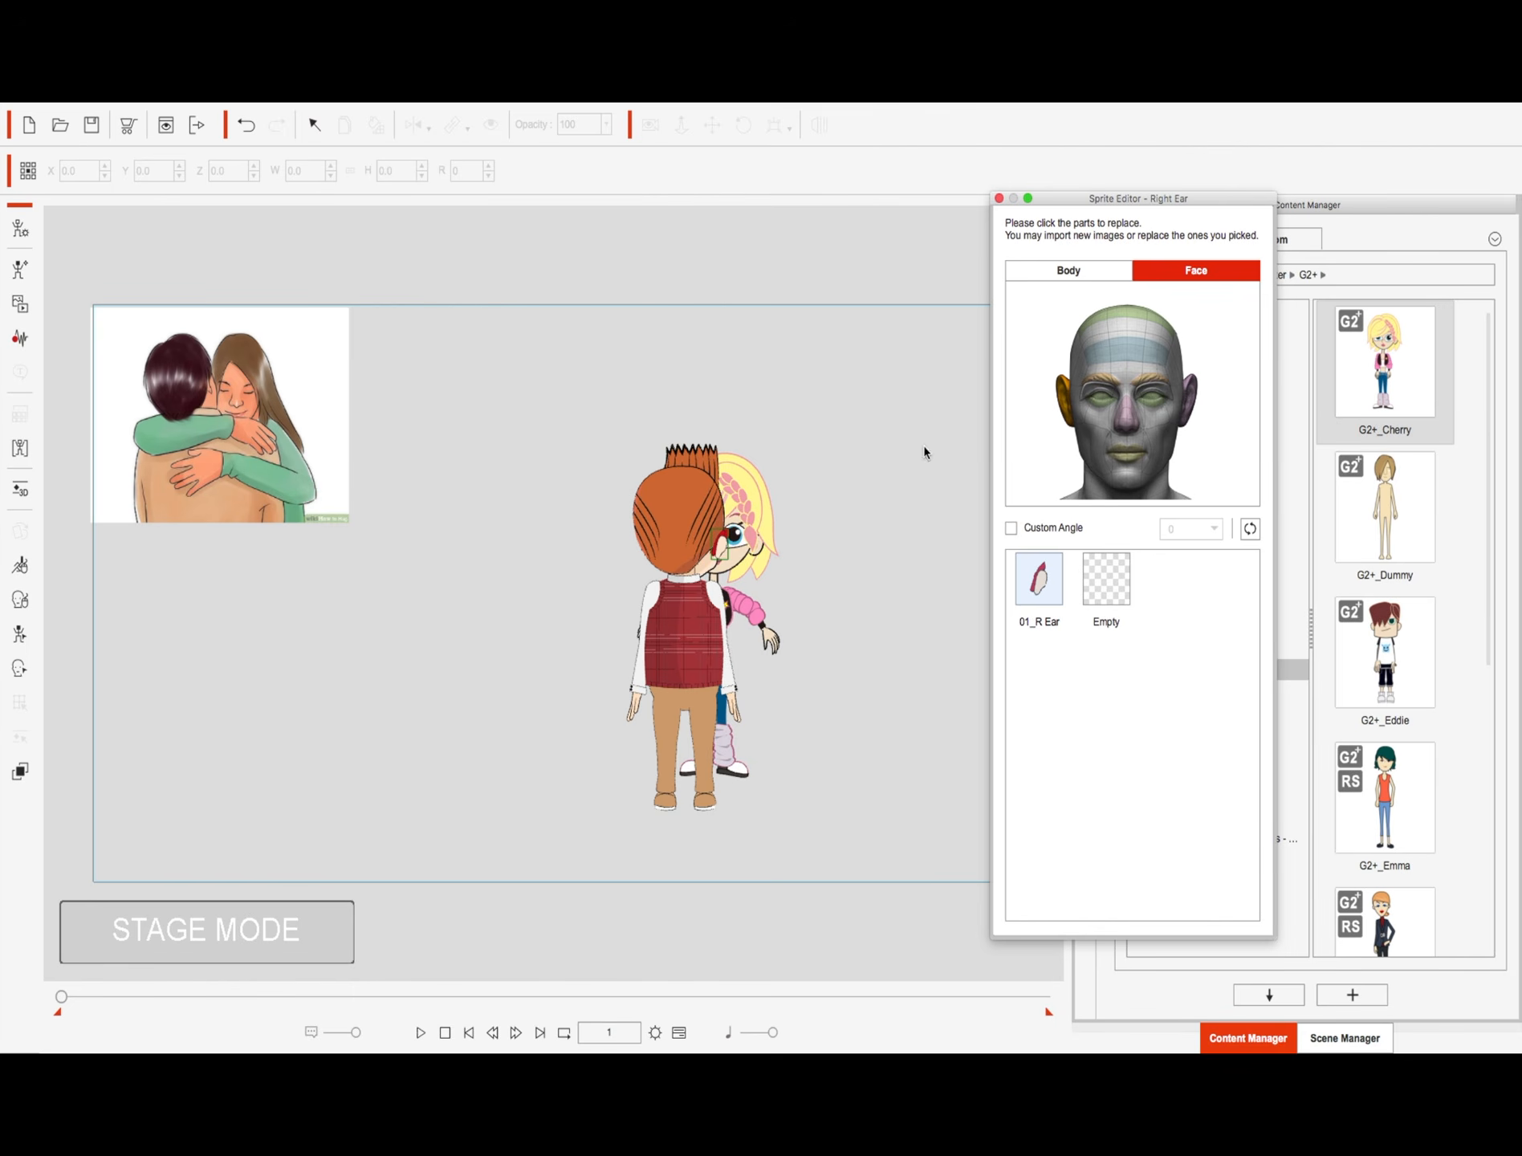
click(1074, 271)
click(1103, 579)
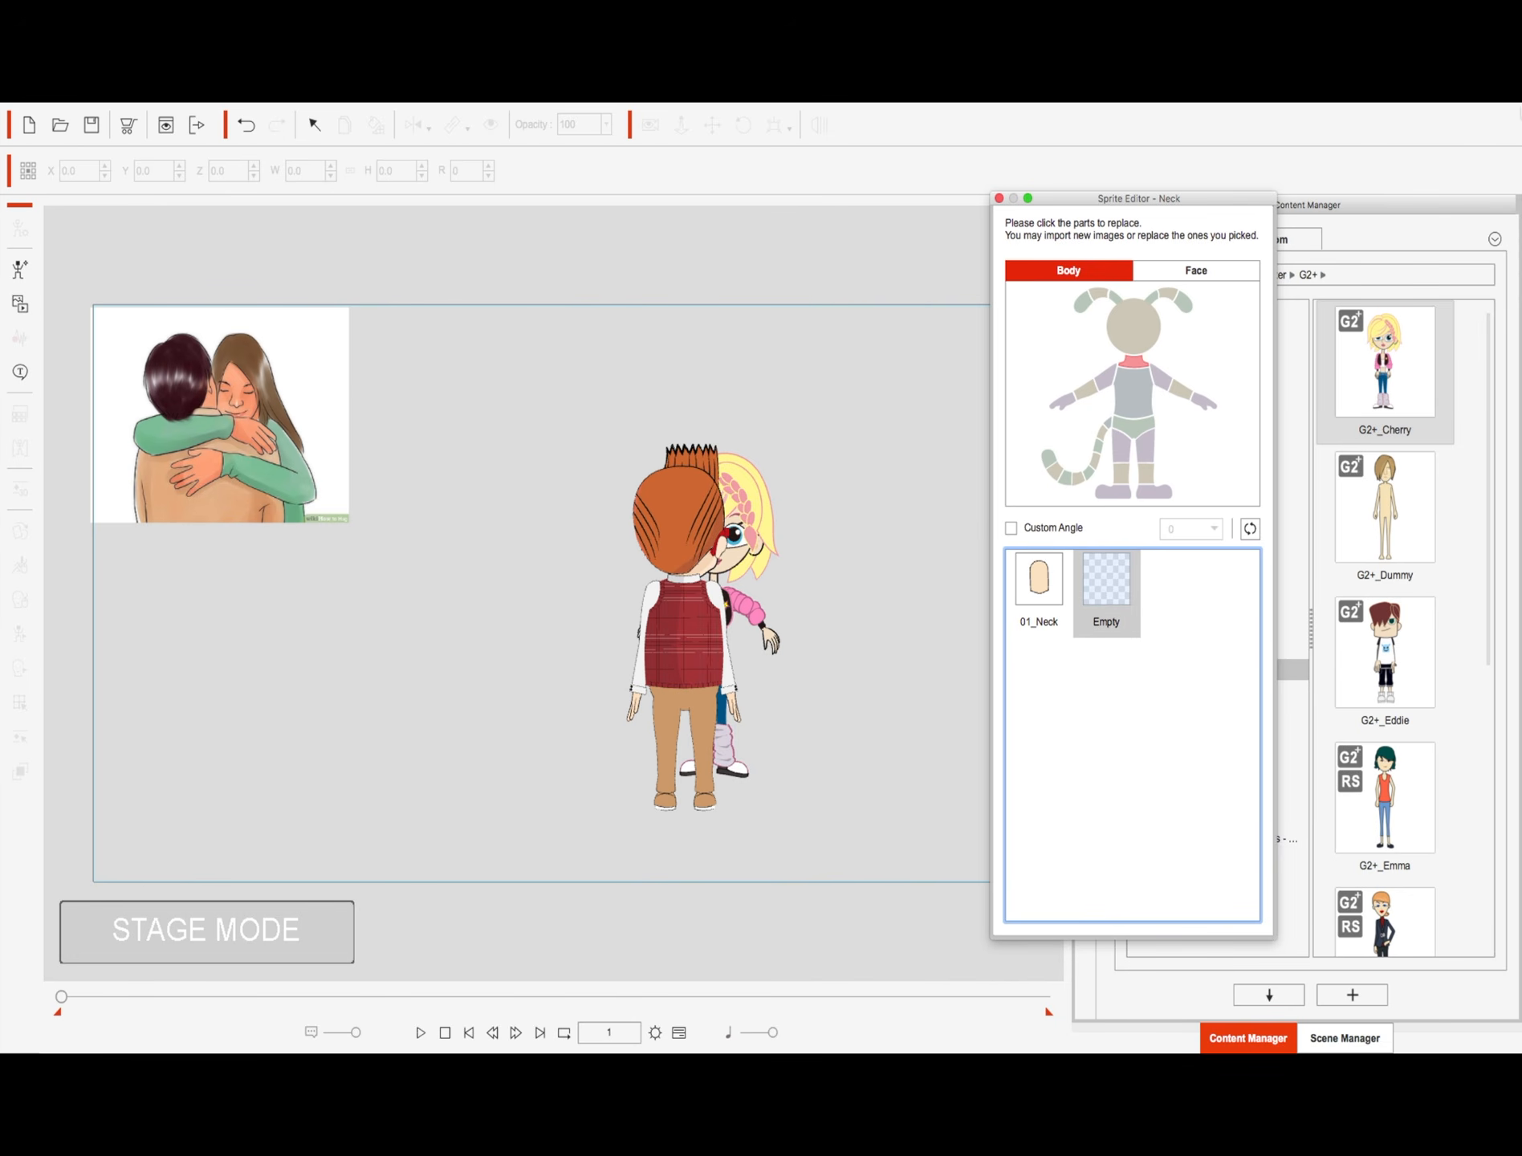
click(999, 198)
Step: Tilt the man's head to about 351° in the 2D Motion Key Editor and shift it to about X 83, Y 106
click(669, 629)
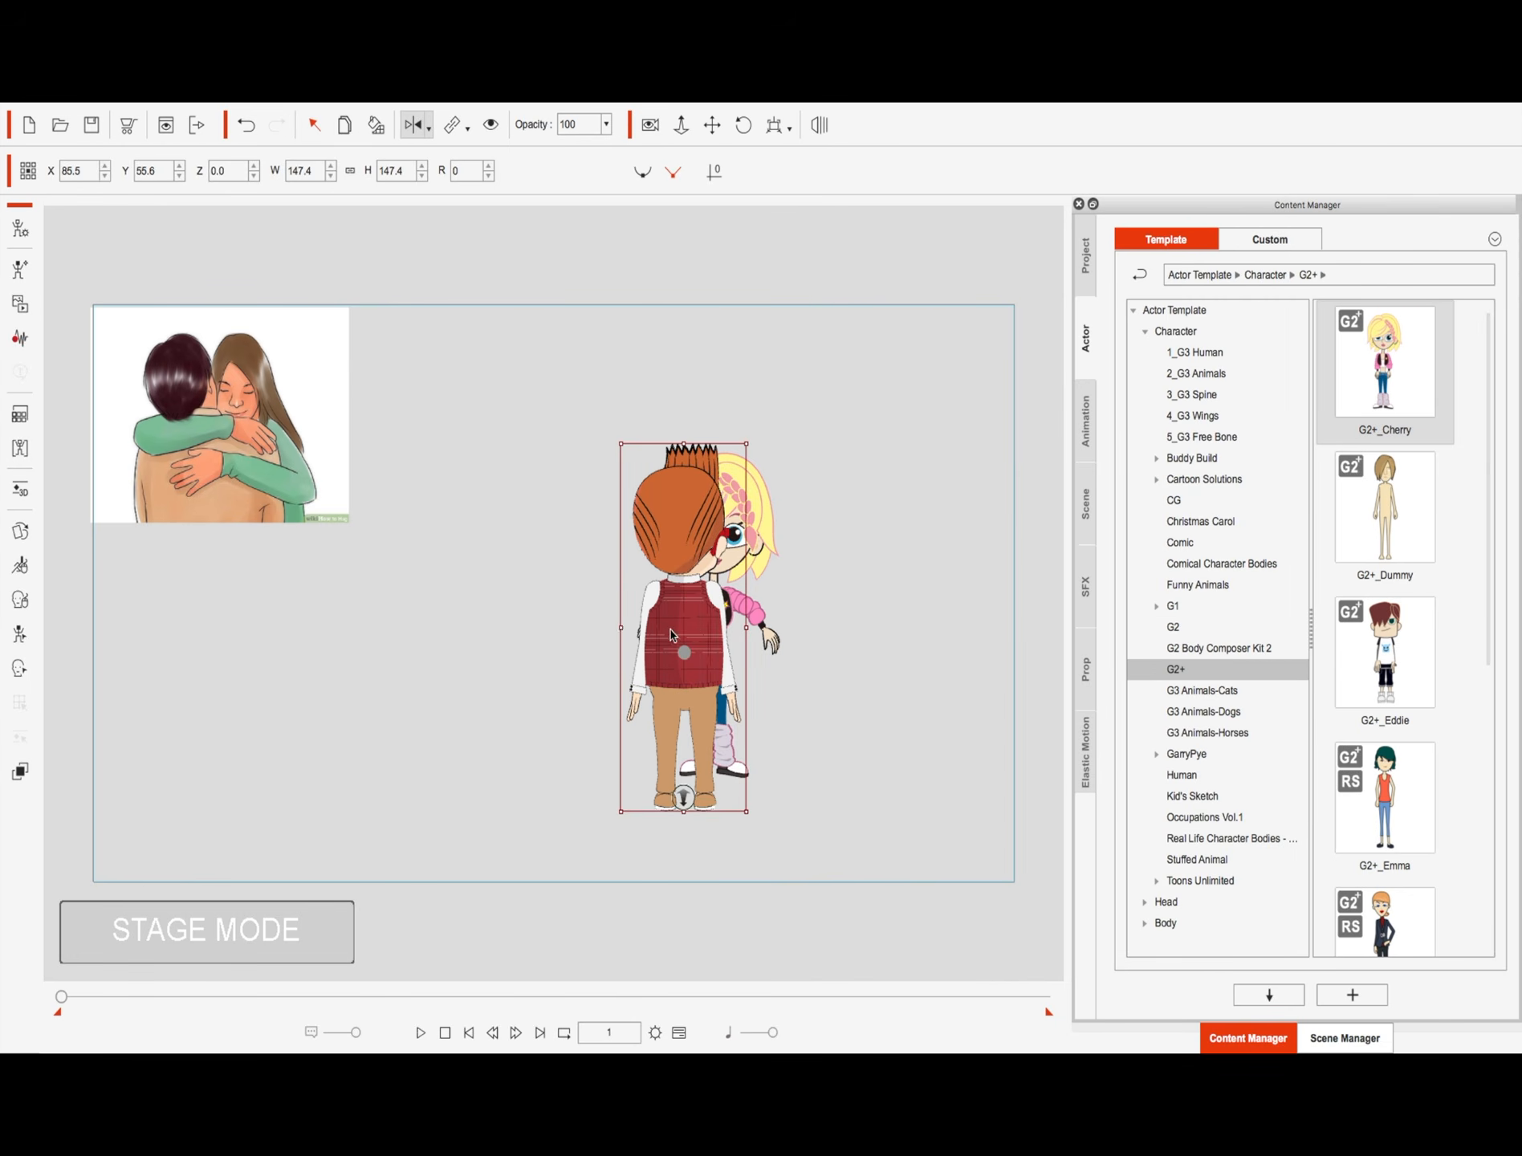
click(17, 642)
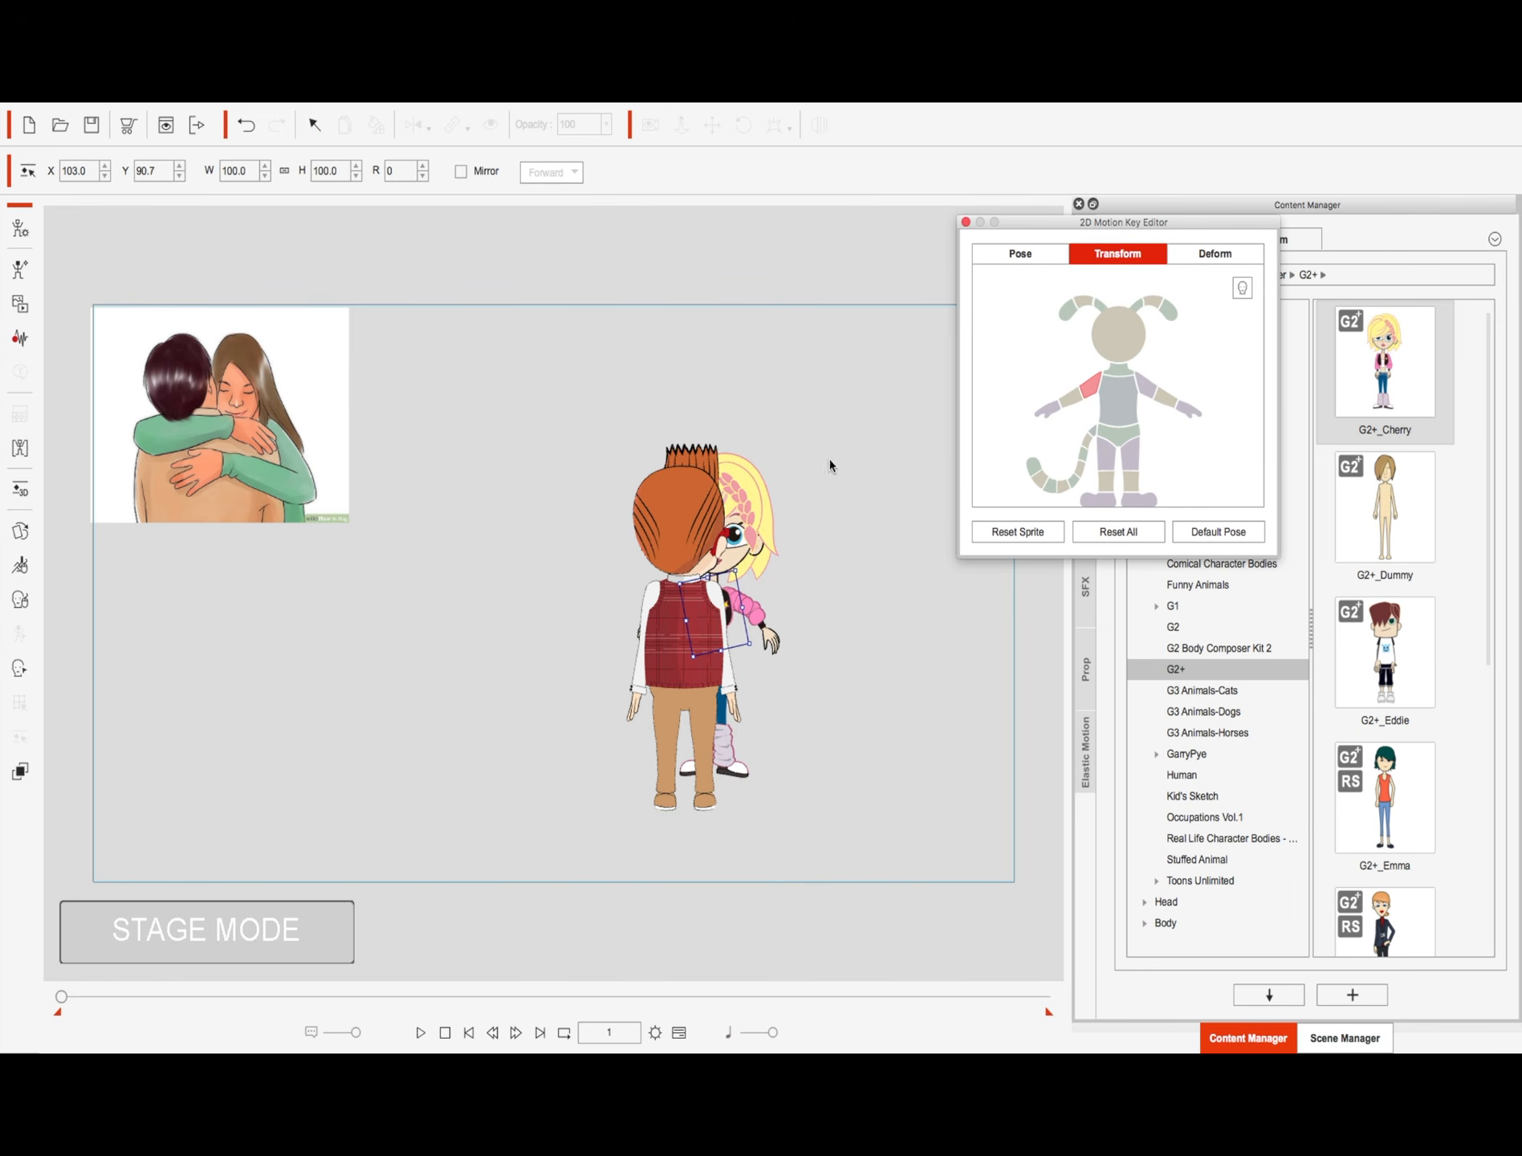
click(1122, 336)
click(727, 470)
drag(726, 469, 726, 472)
drag(698, 548, 695, 549)
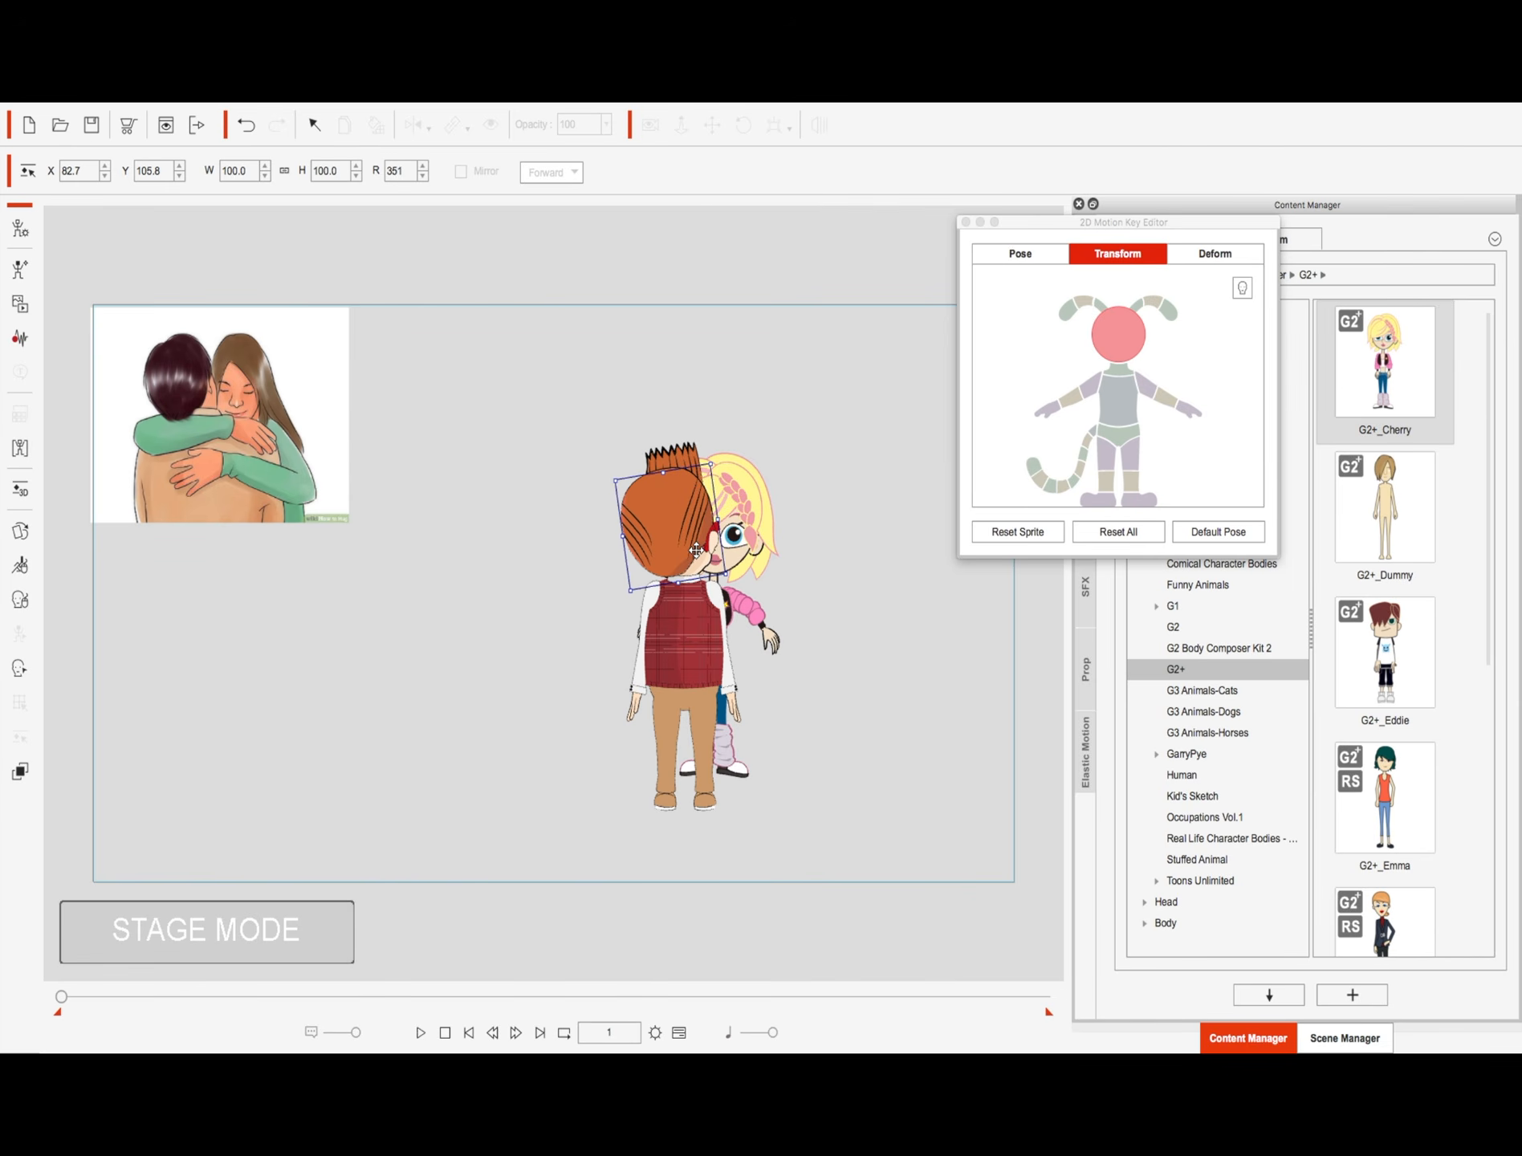
Step: Tilt the girl's head to about 18° in the 2D Motion Key Editor
click(1110, 336)
click(767, 512)
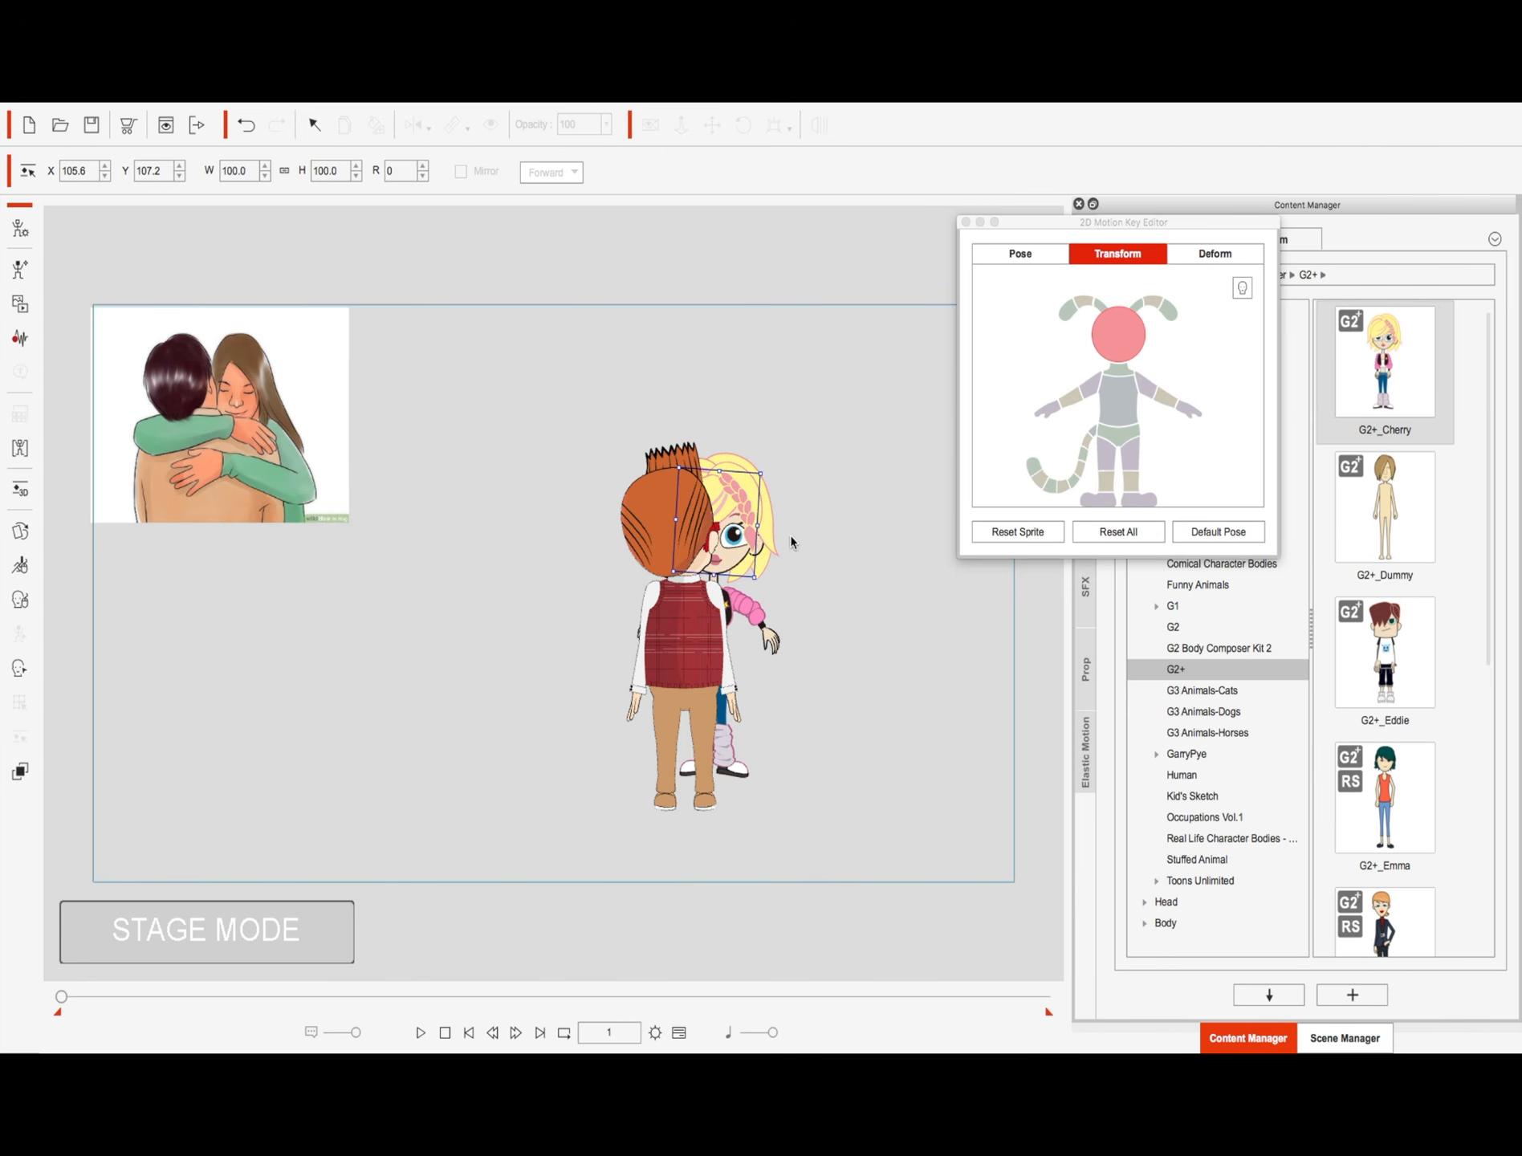
drag(768, 464, 797, 484)
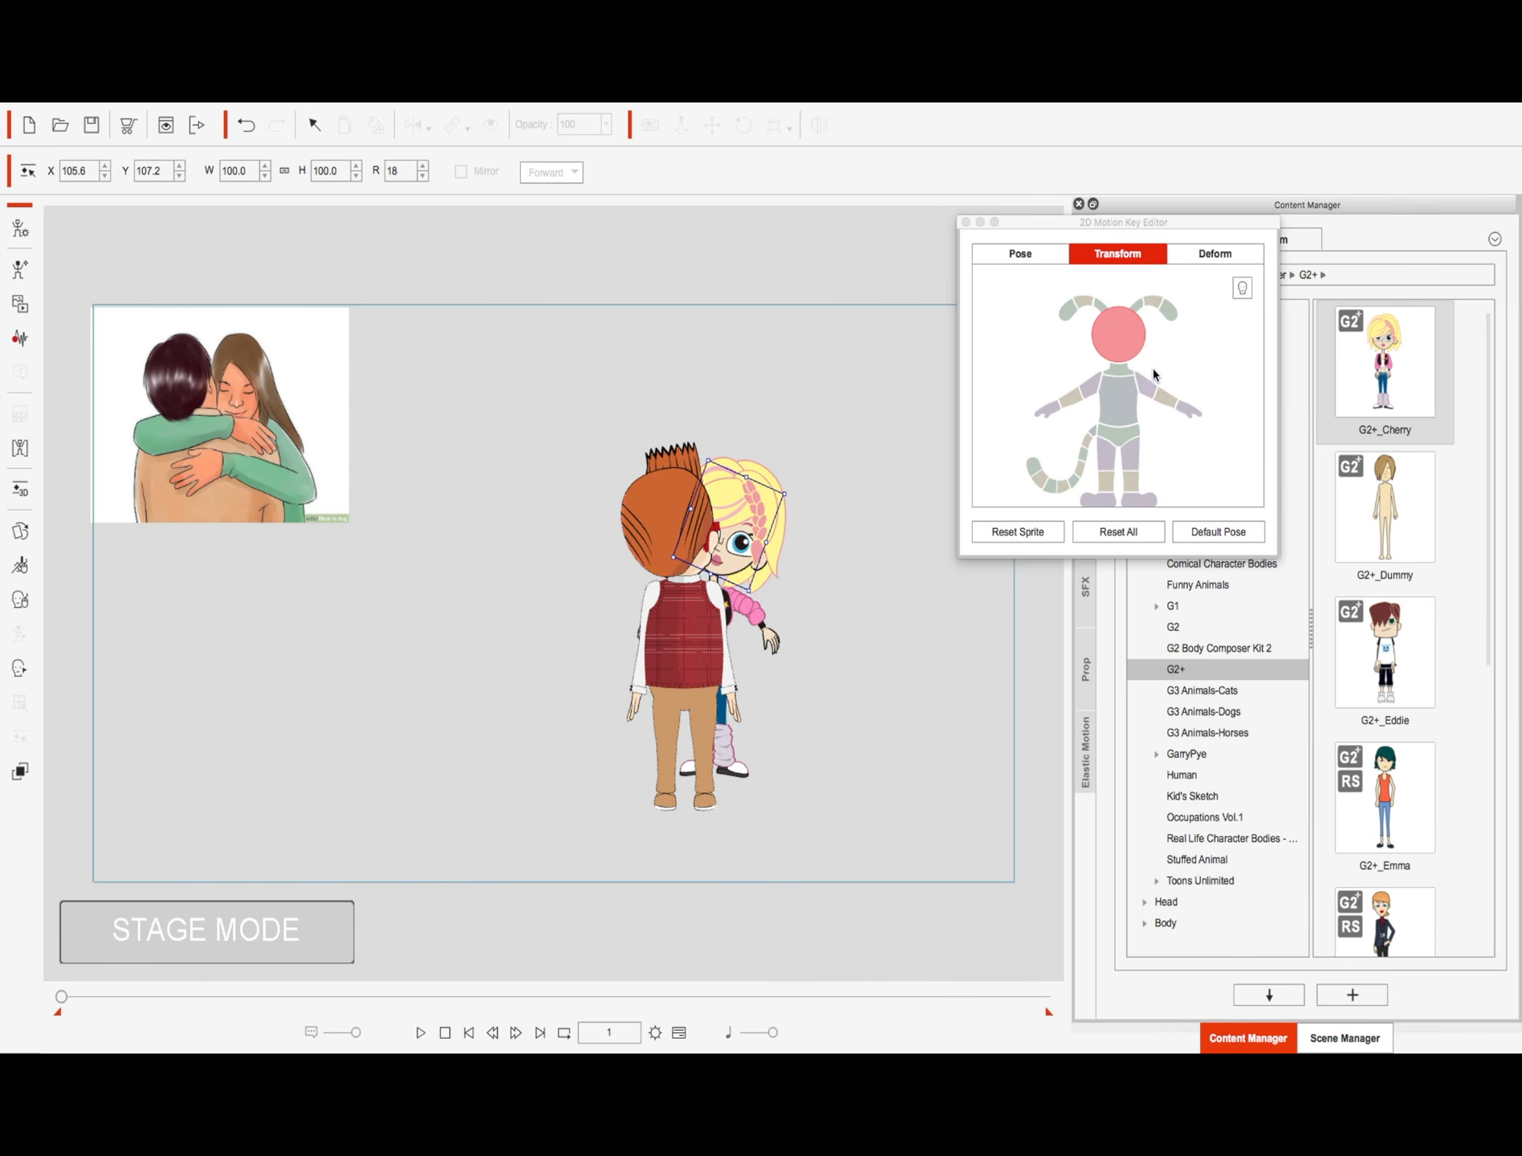
Step: Rotate the girl's left upper arm to about 337° and her left forearm to about 81° in the 2D Motion Key Editor
click(1094, 391)
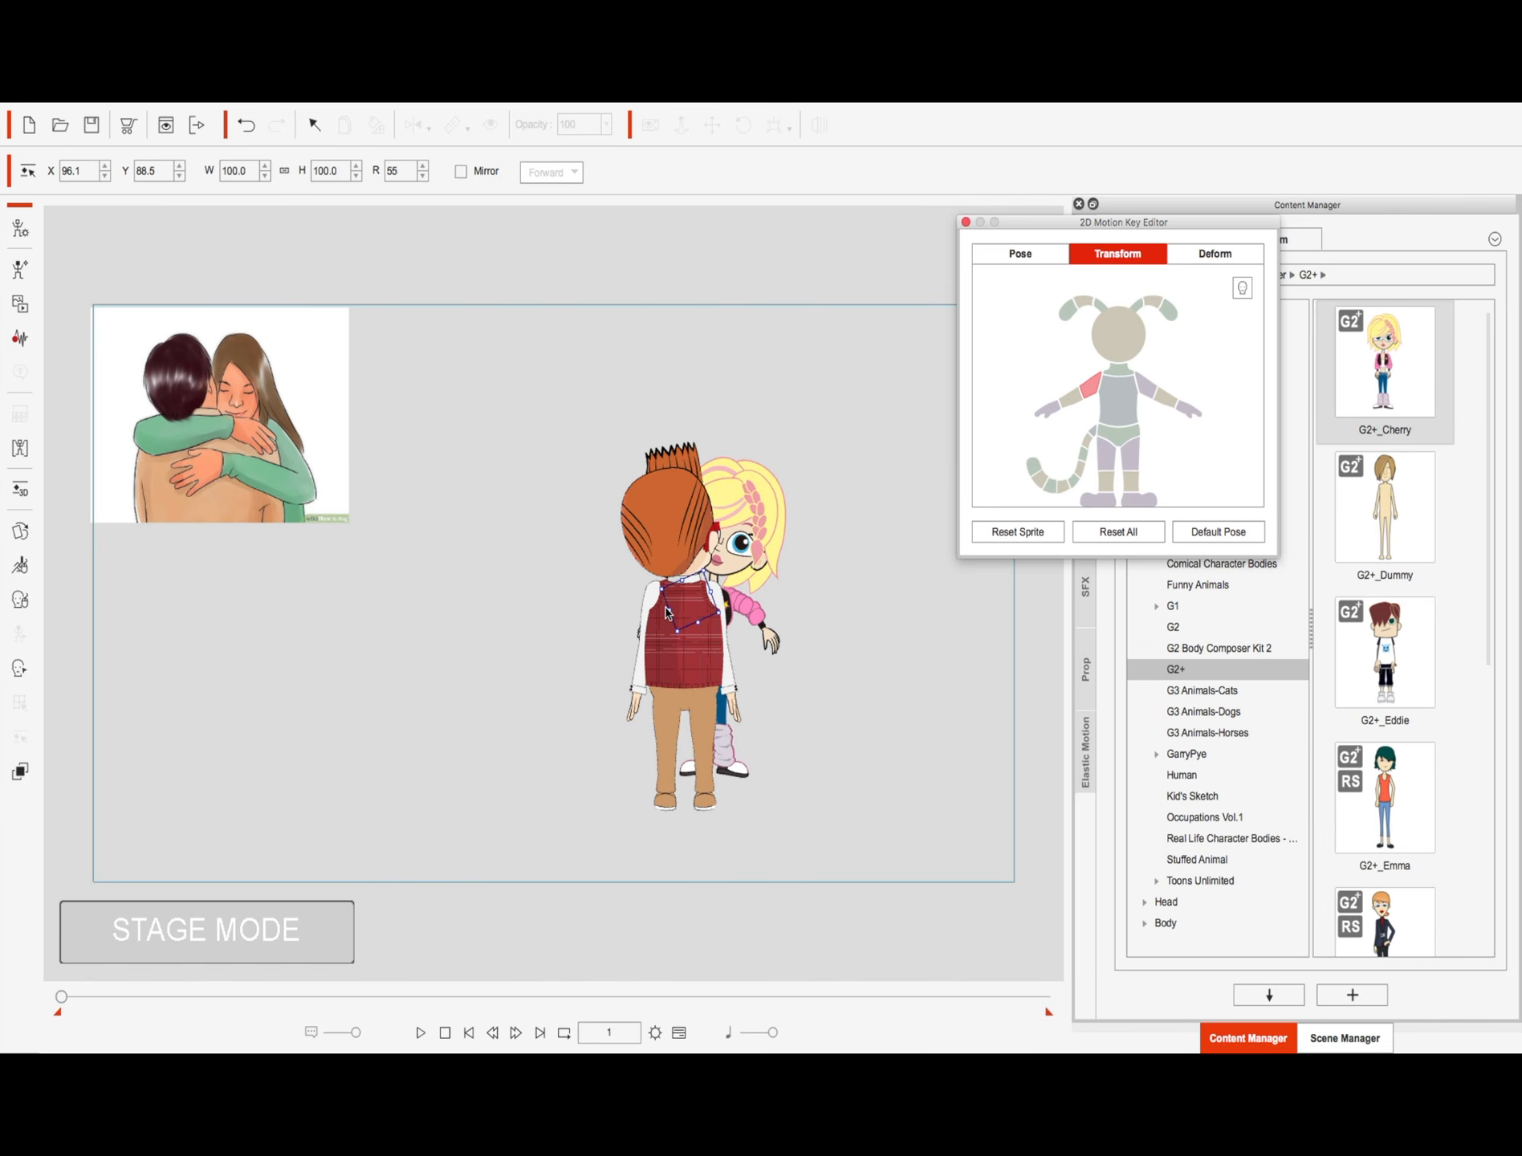
click(670, 615)
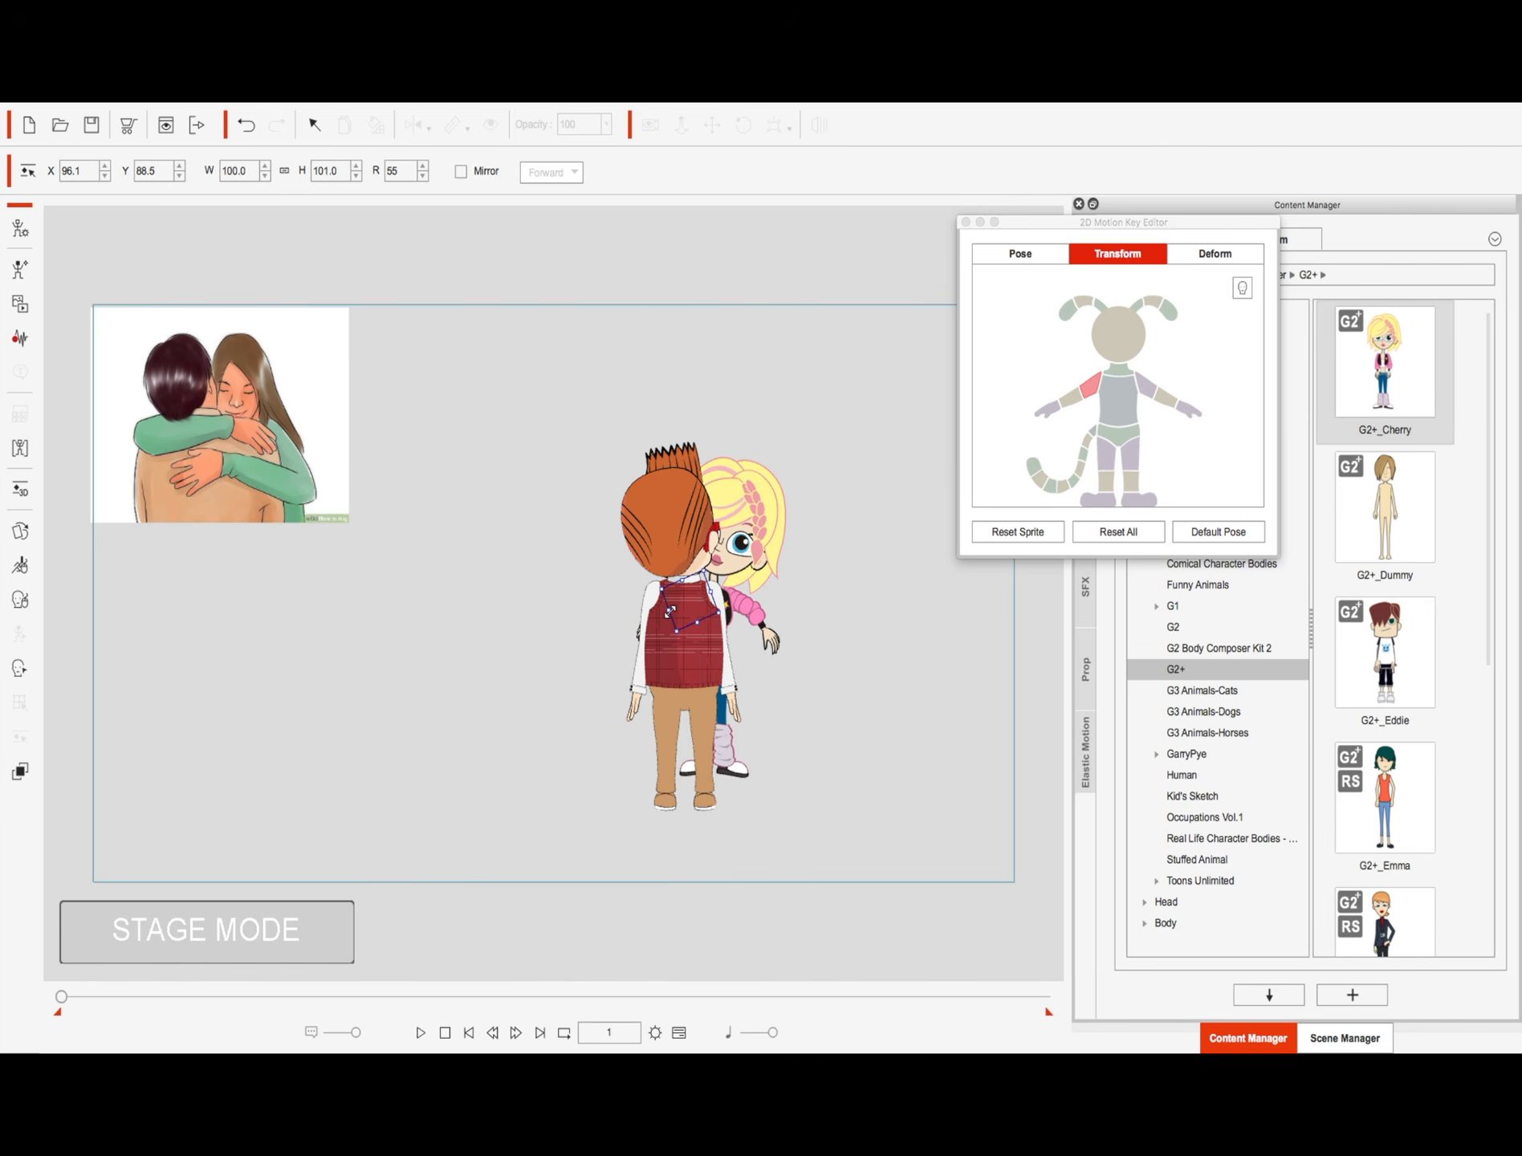
click(737, 598)
drag(770, 583, 752, 631)
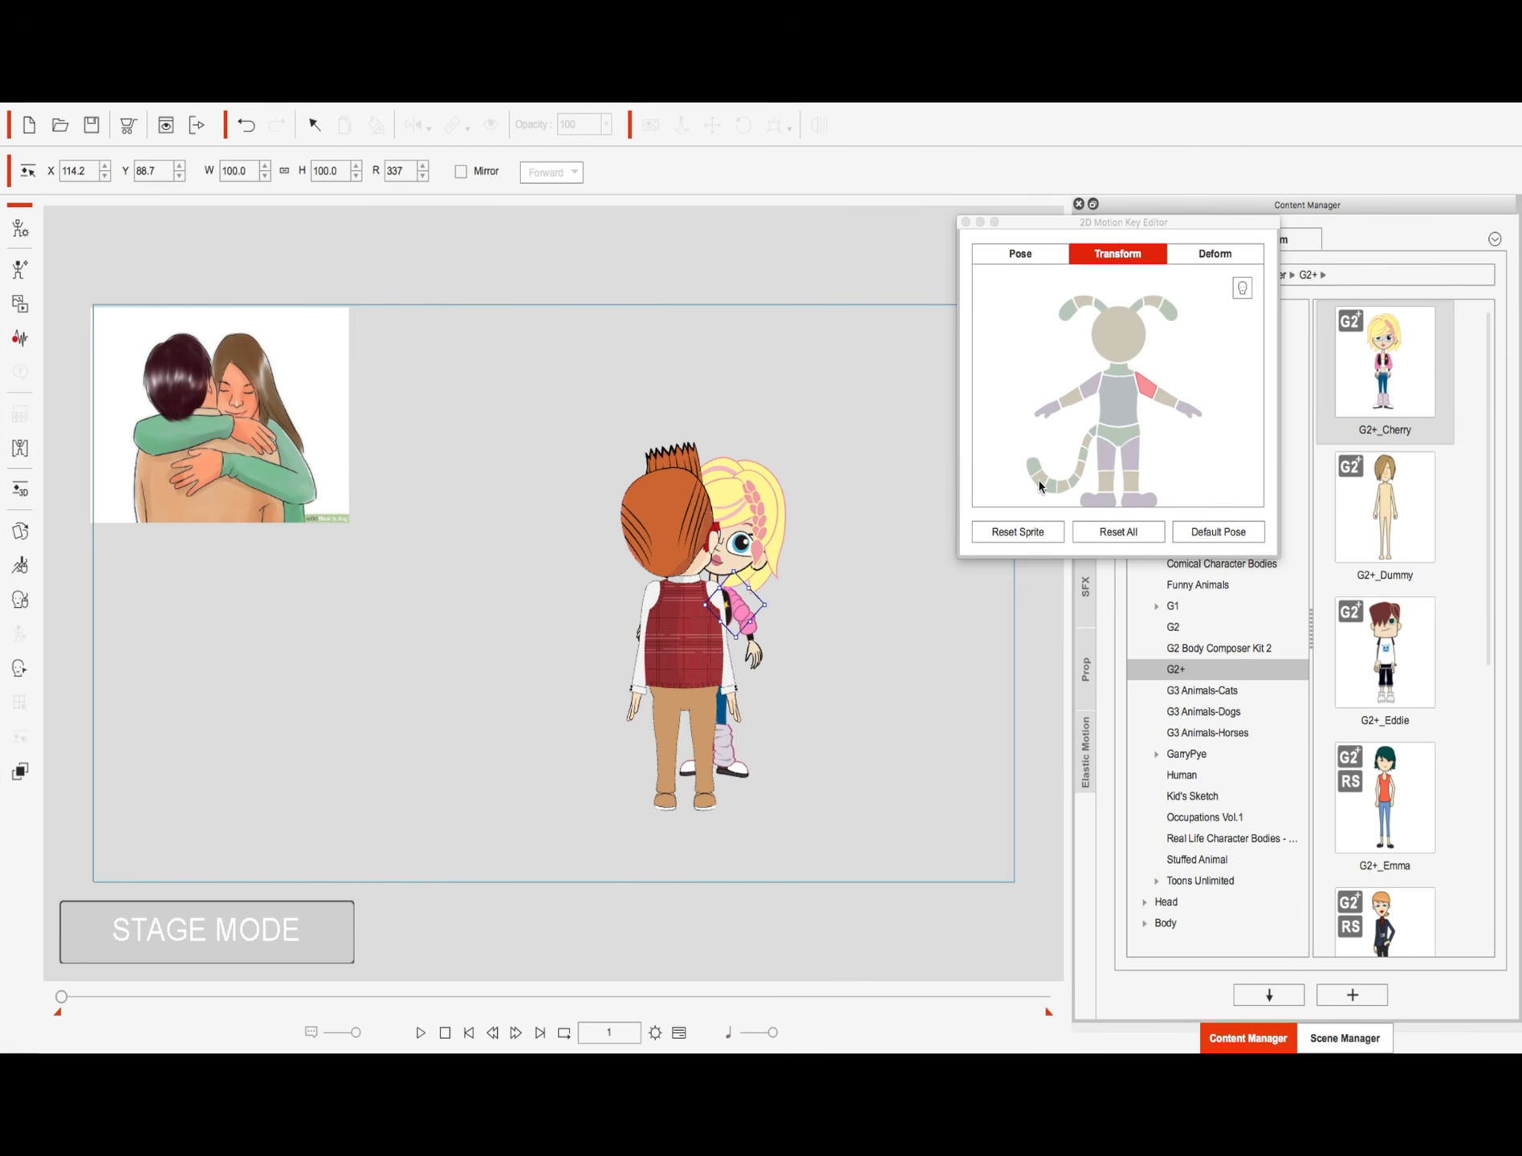
click(1166, 398)
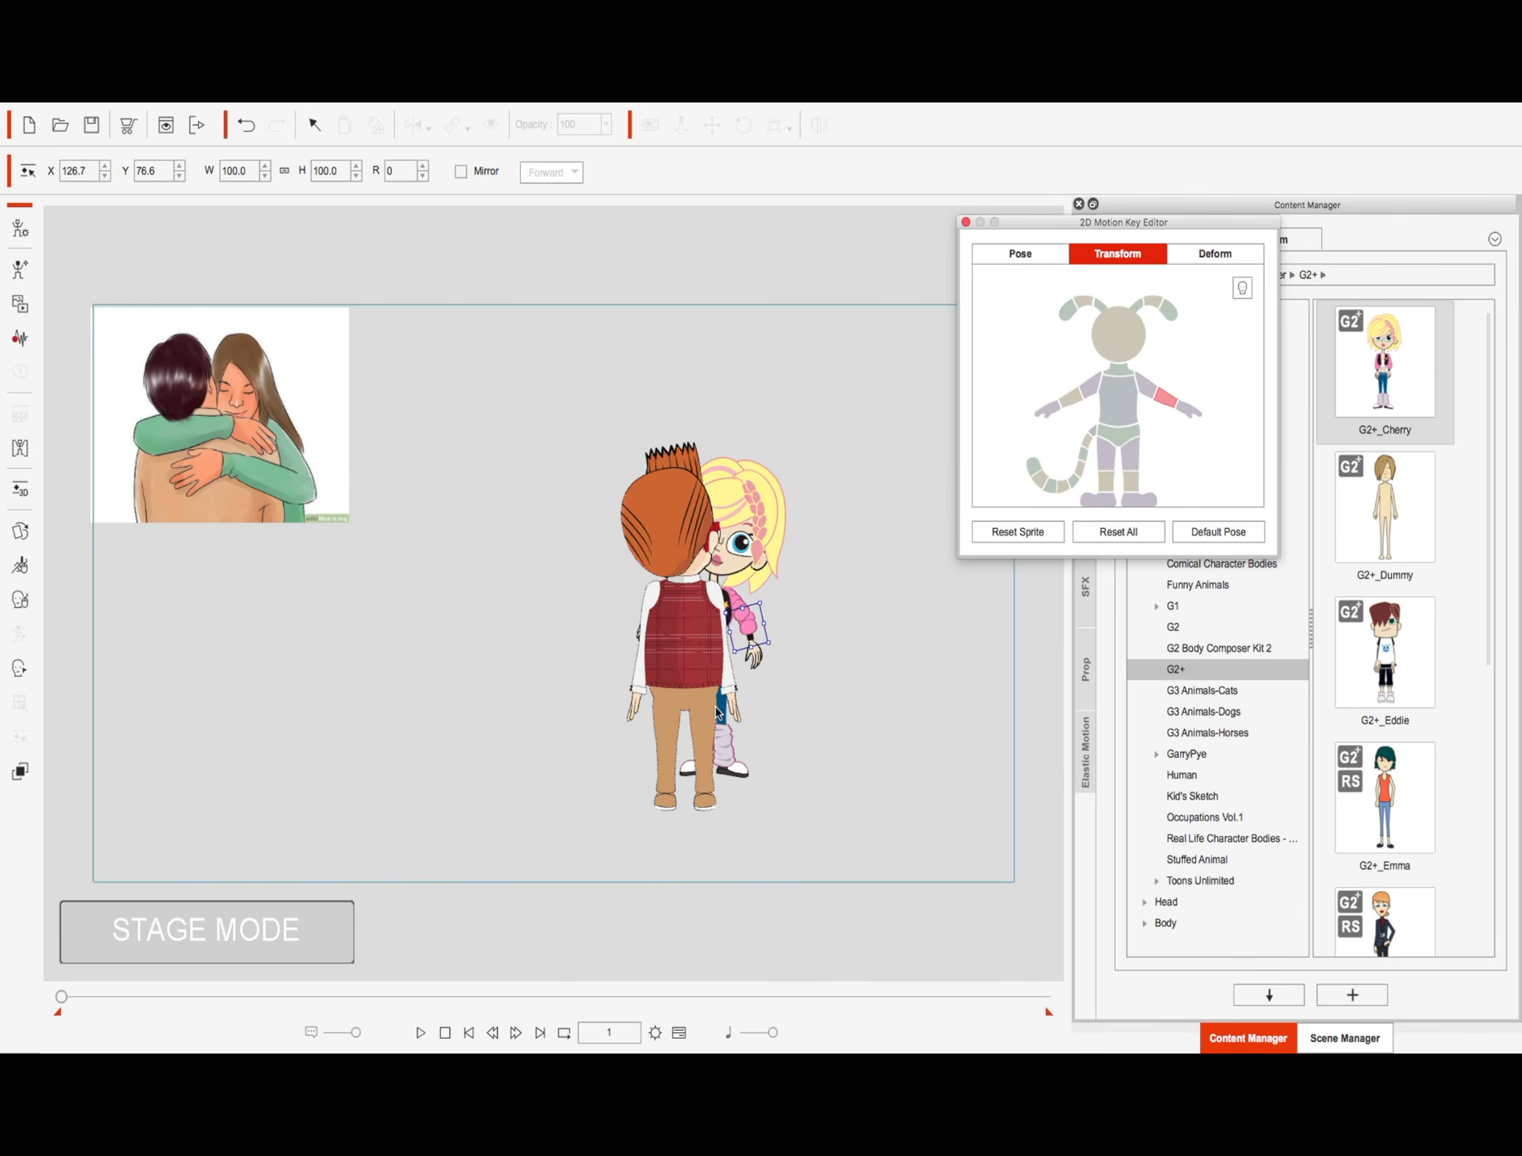
drag(775, 635, 722, 696)
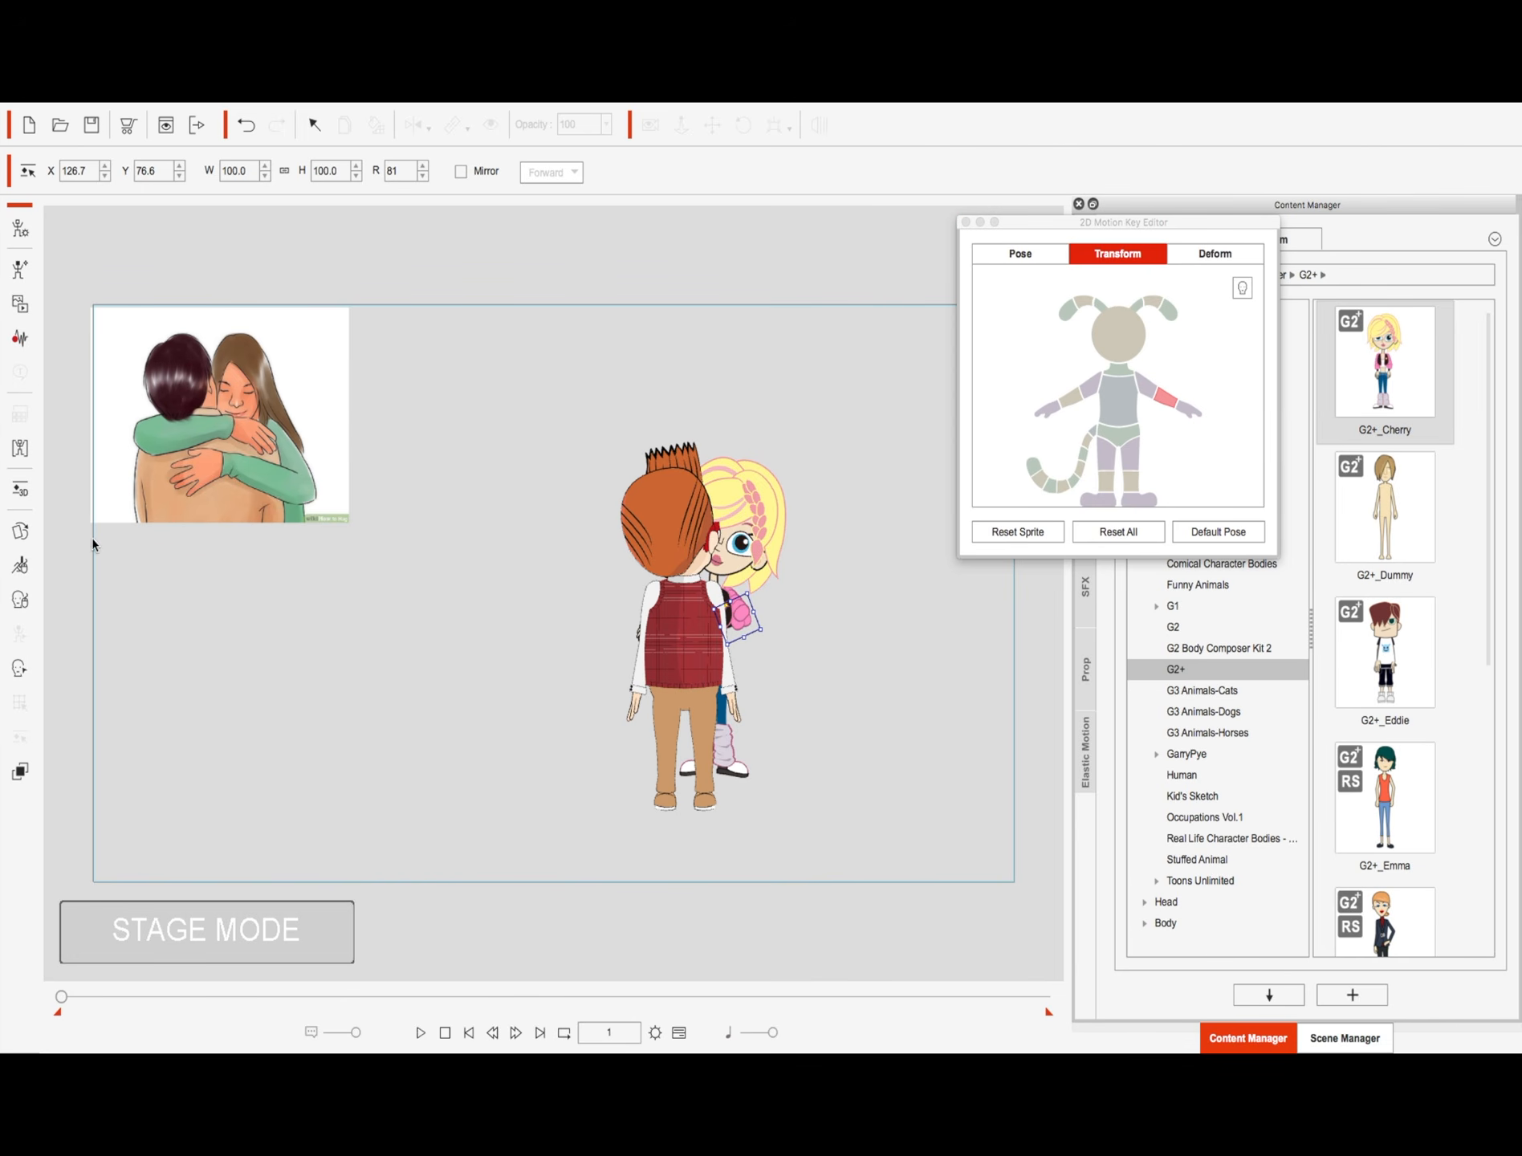
Step: Layer the girl's left forearm and hand in front of her left upper arm in the Layer Editor
click(18, 772)
click(1171, 420)
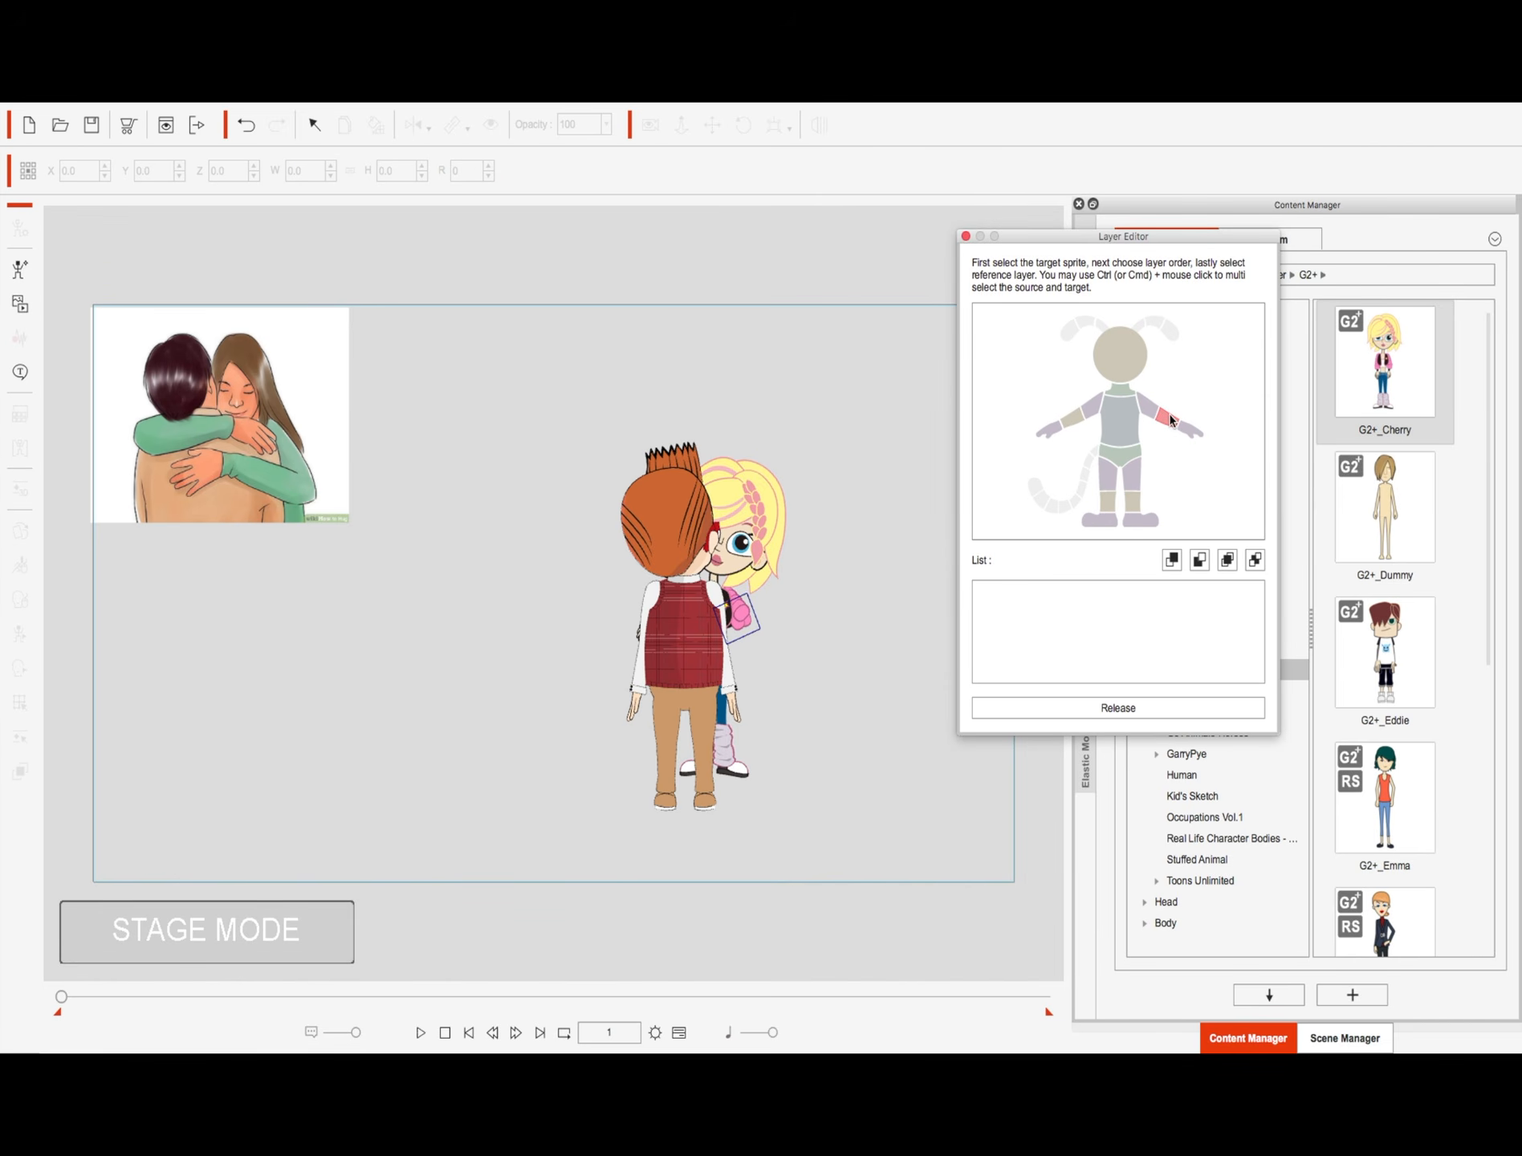
ctrl+click(1190, 426)
click(1173, 561)
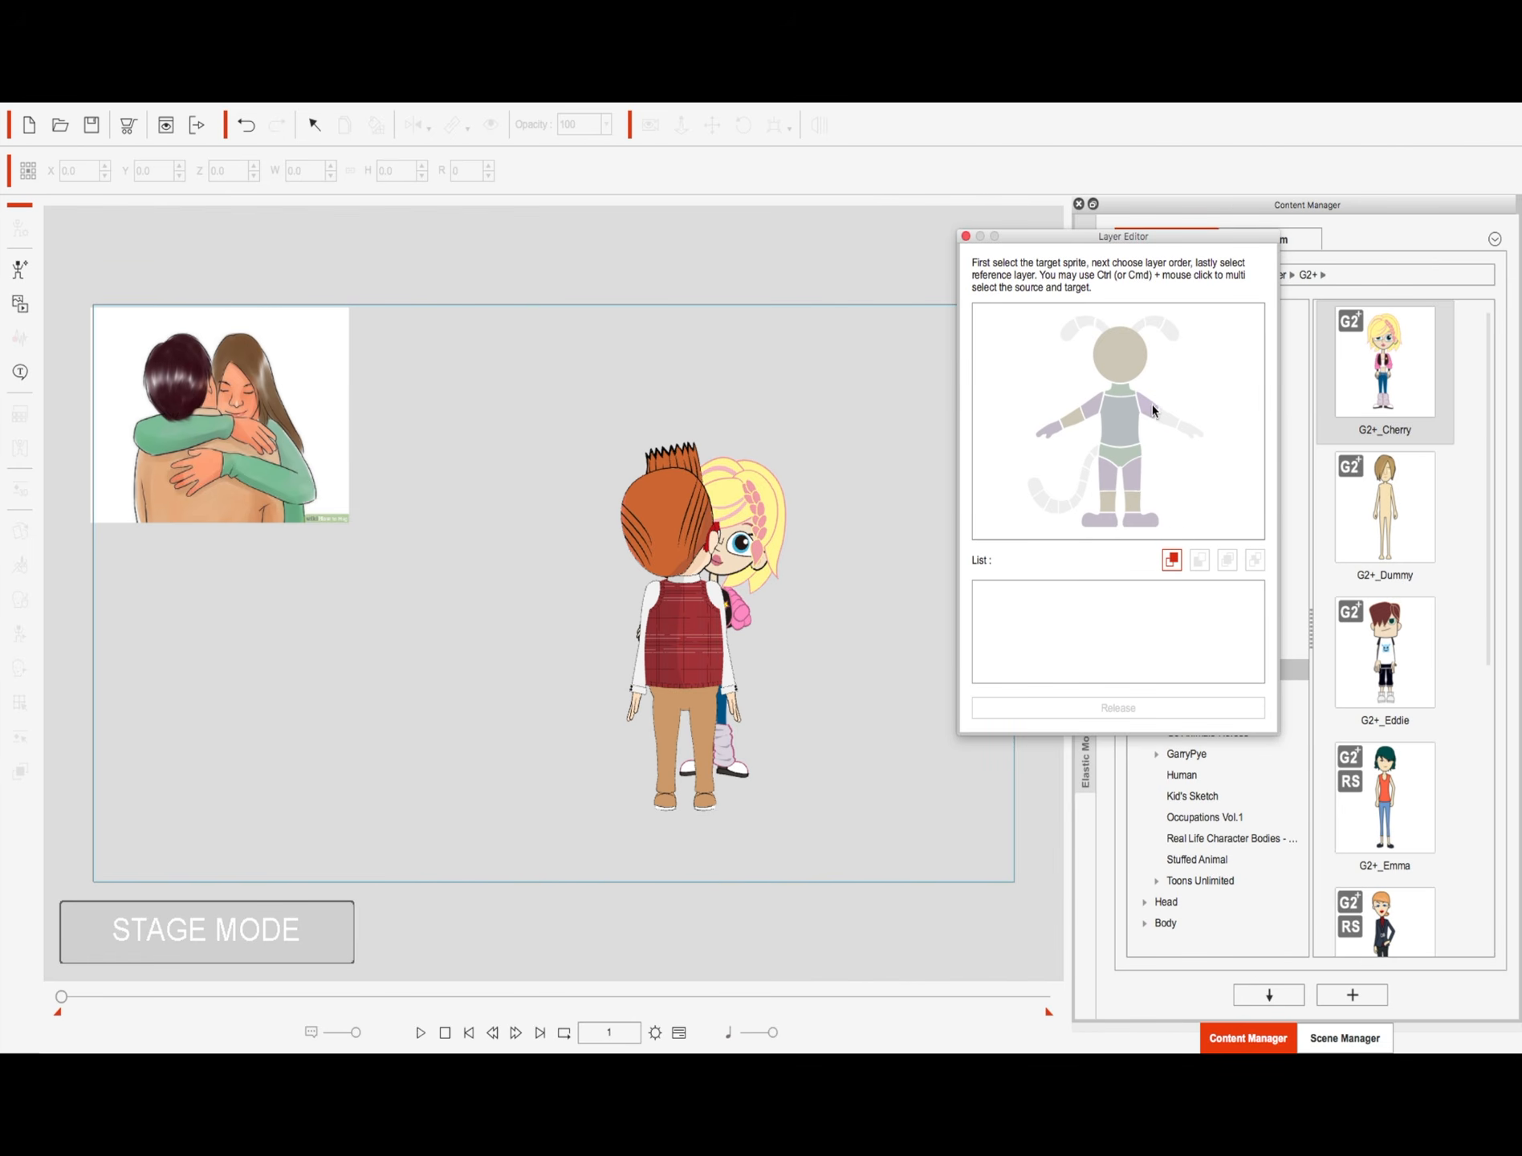
click(1150, 413)
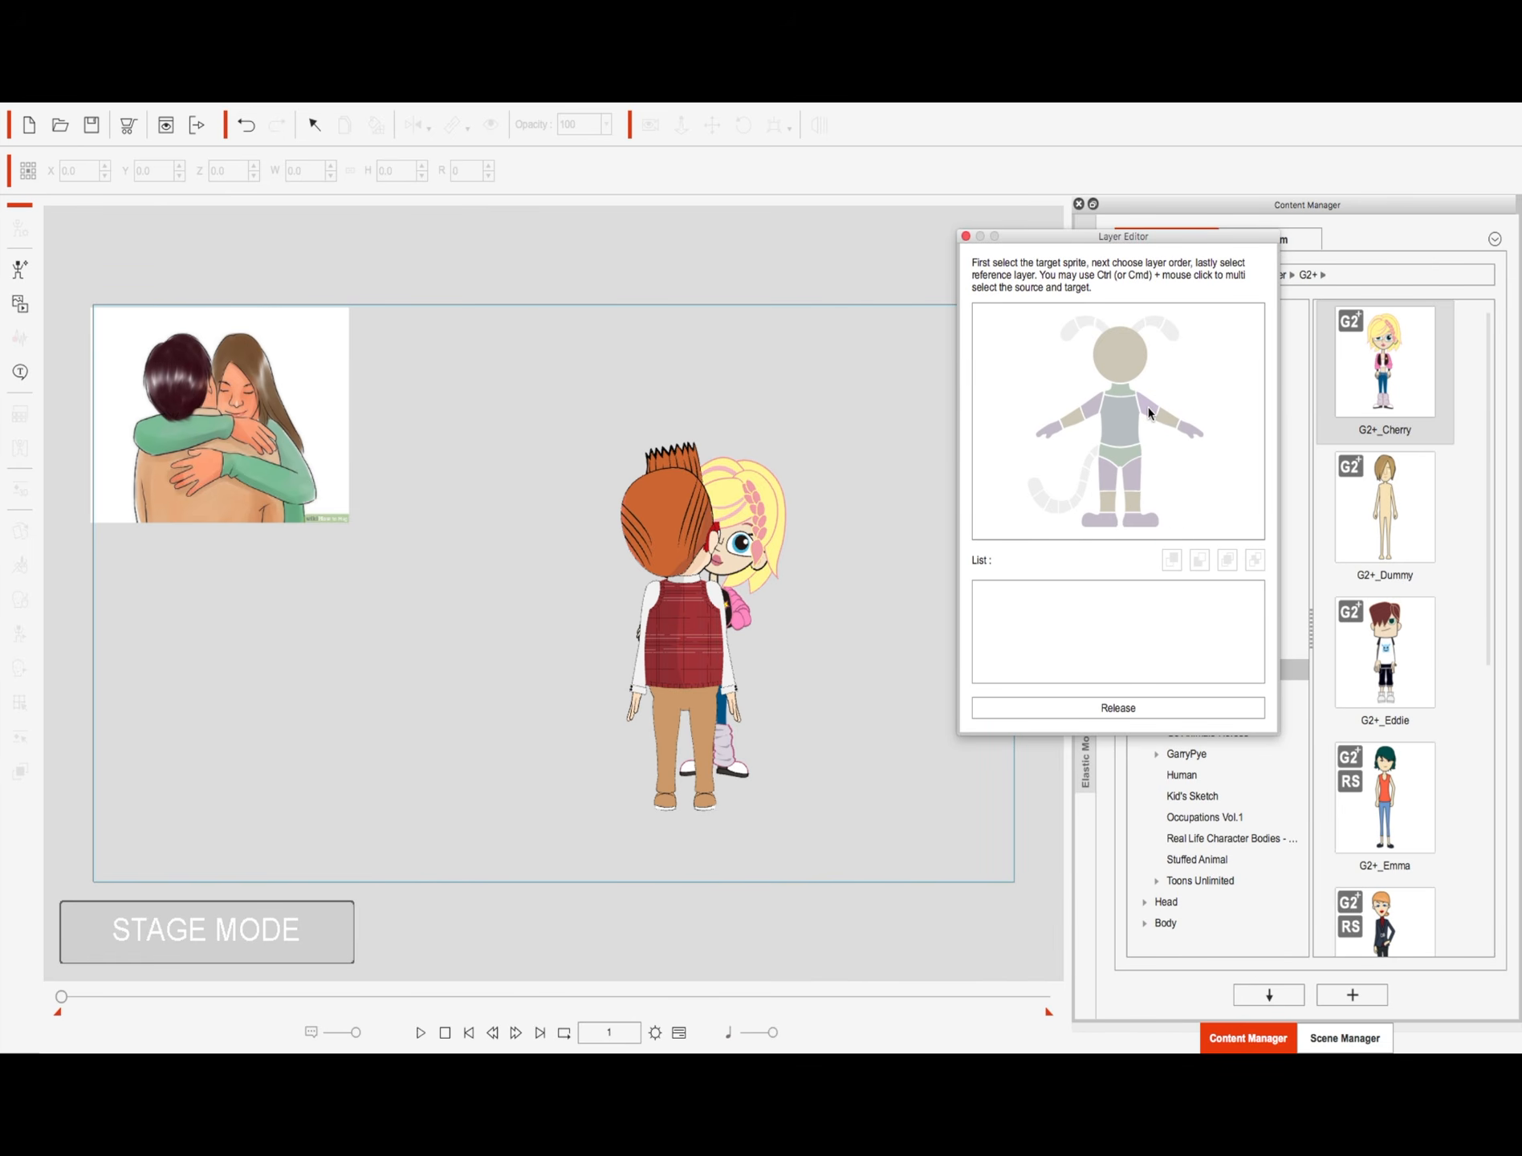
click(966, 237)
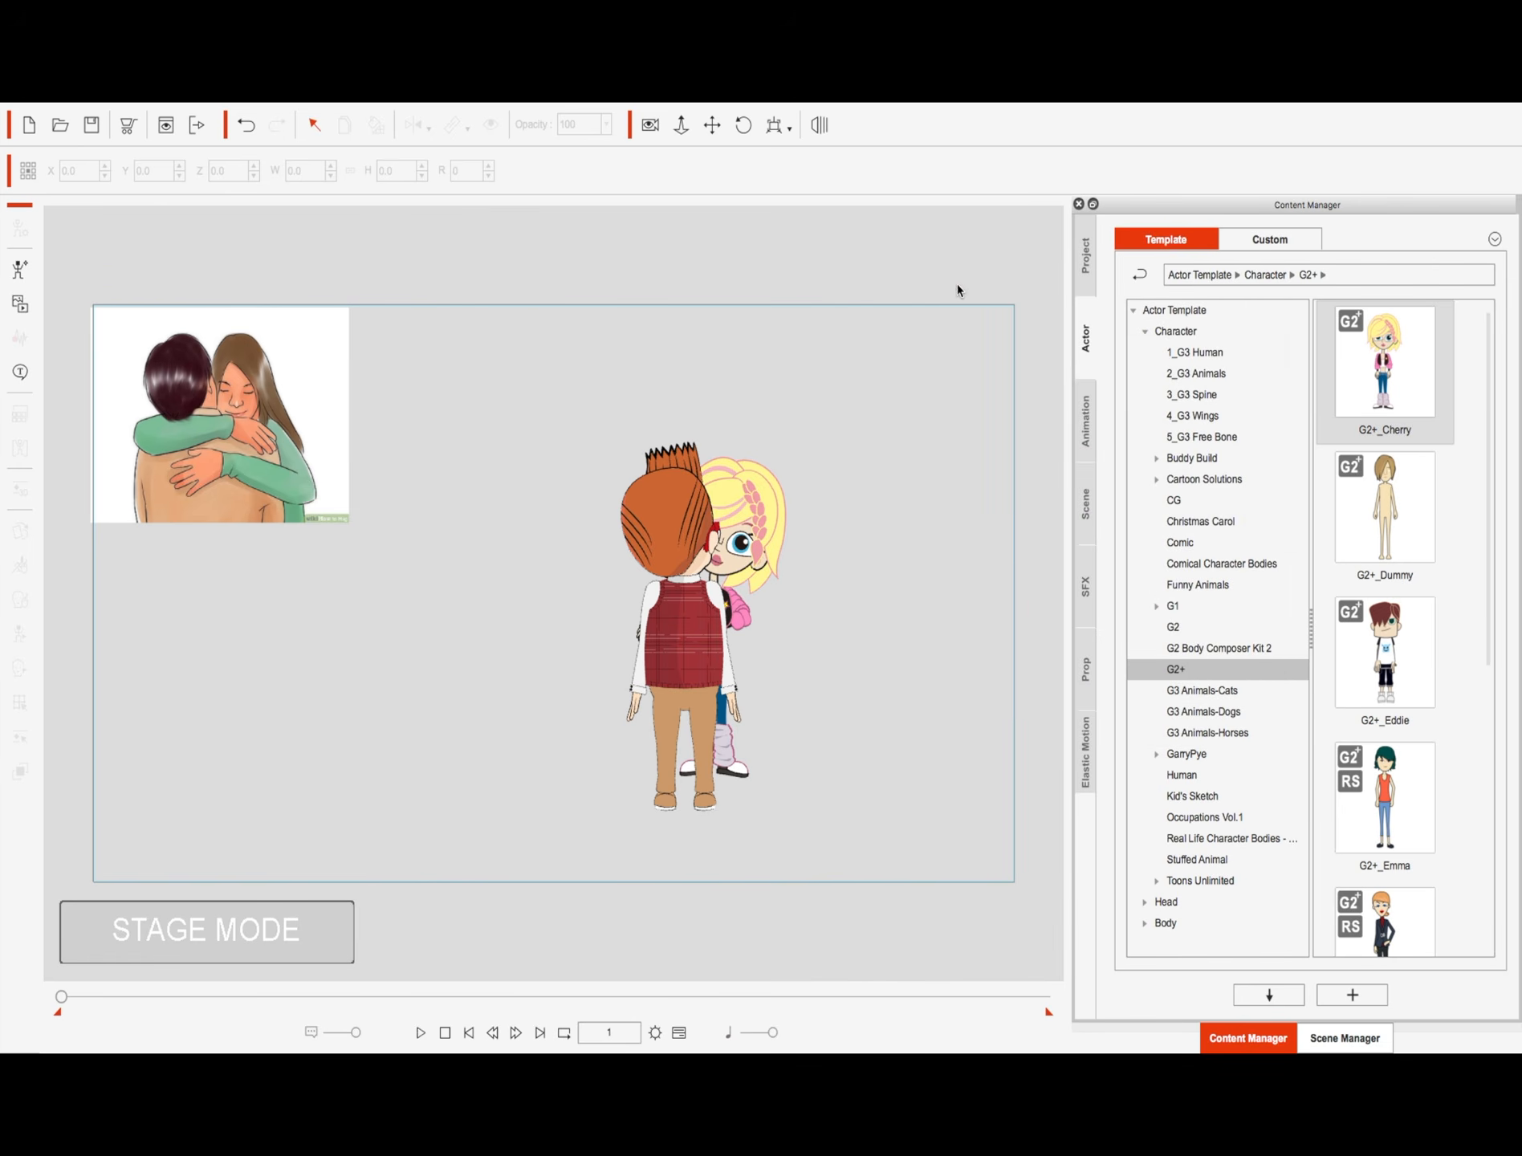
Step: Shift the girl to about X 104, Y -21 and duplicate her in front of the man, at Z -2.2
click(741, 537)
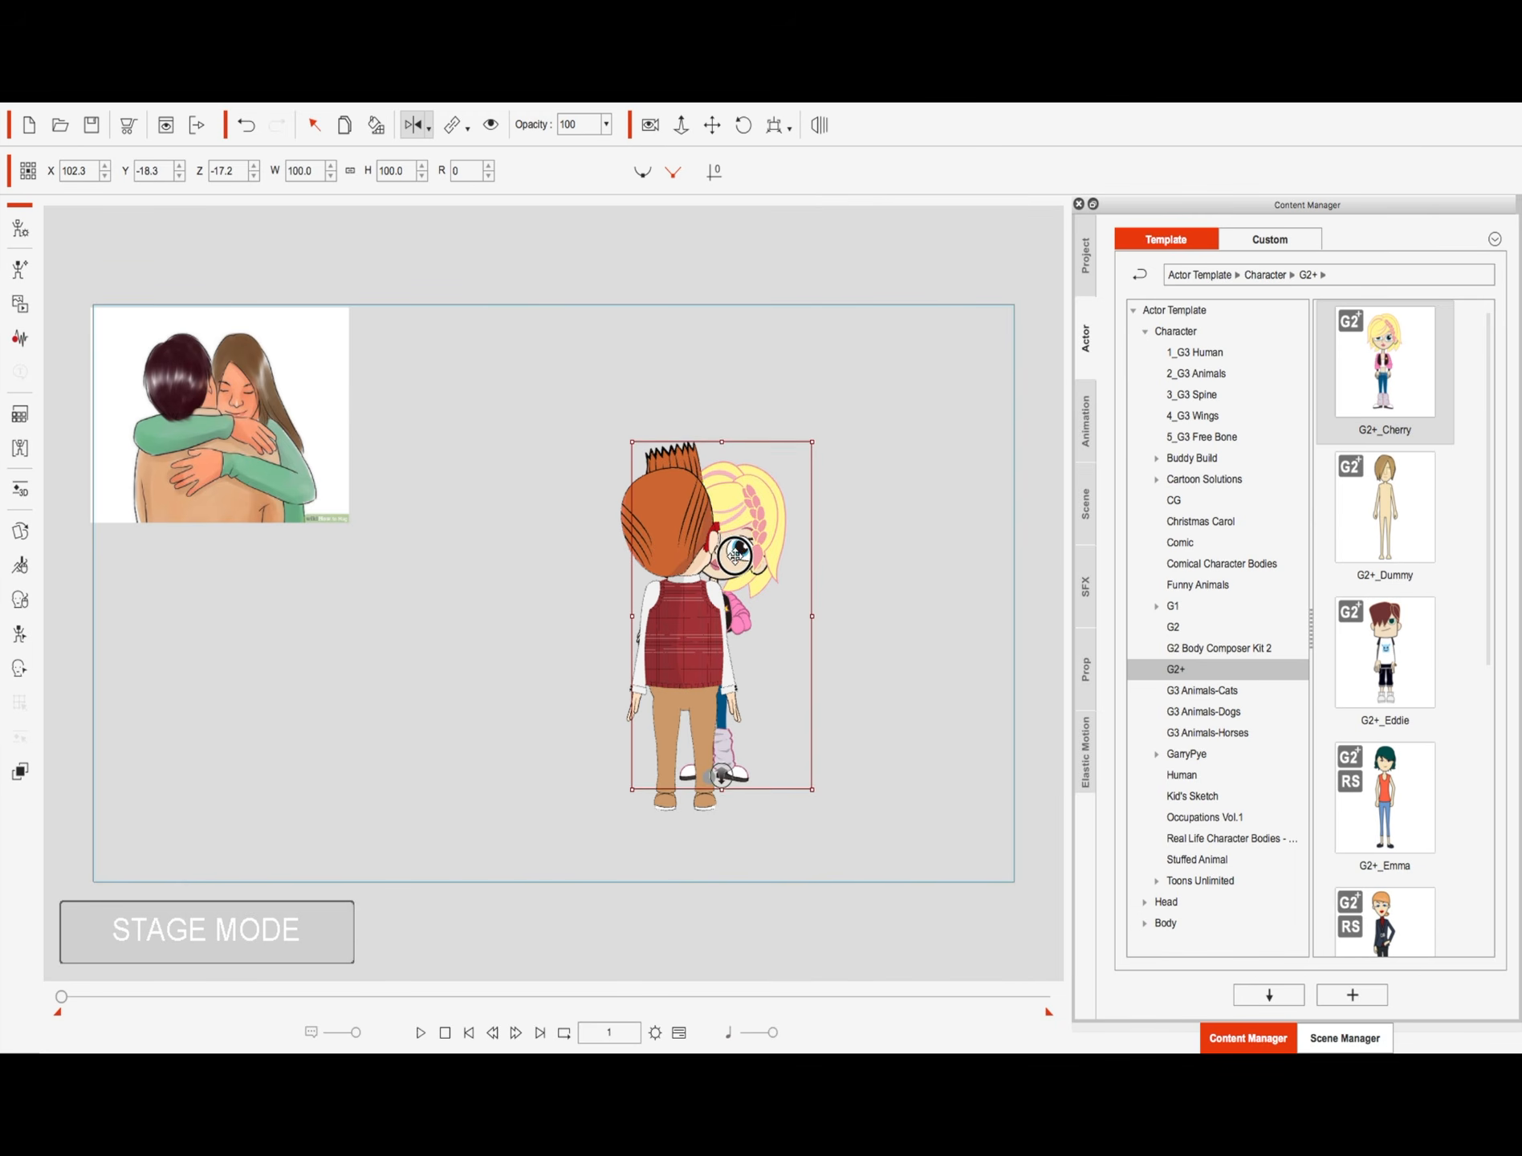
drag(736, 554, 737, 555)
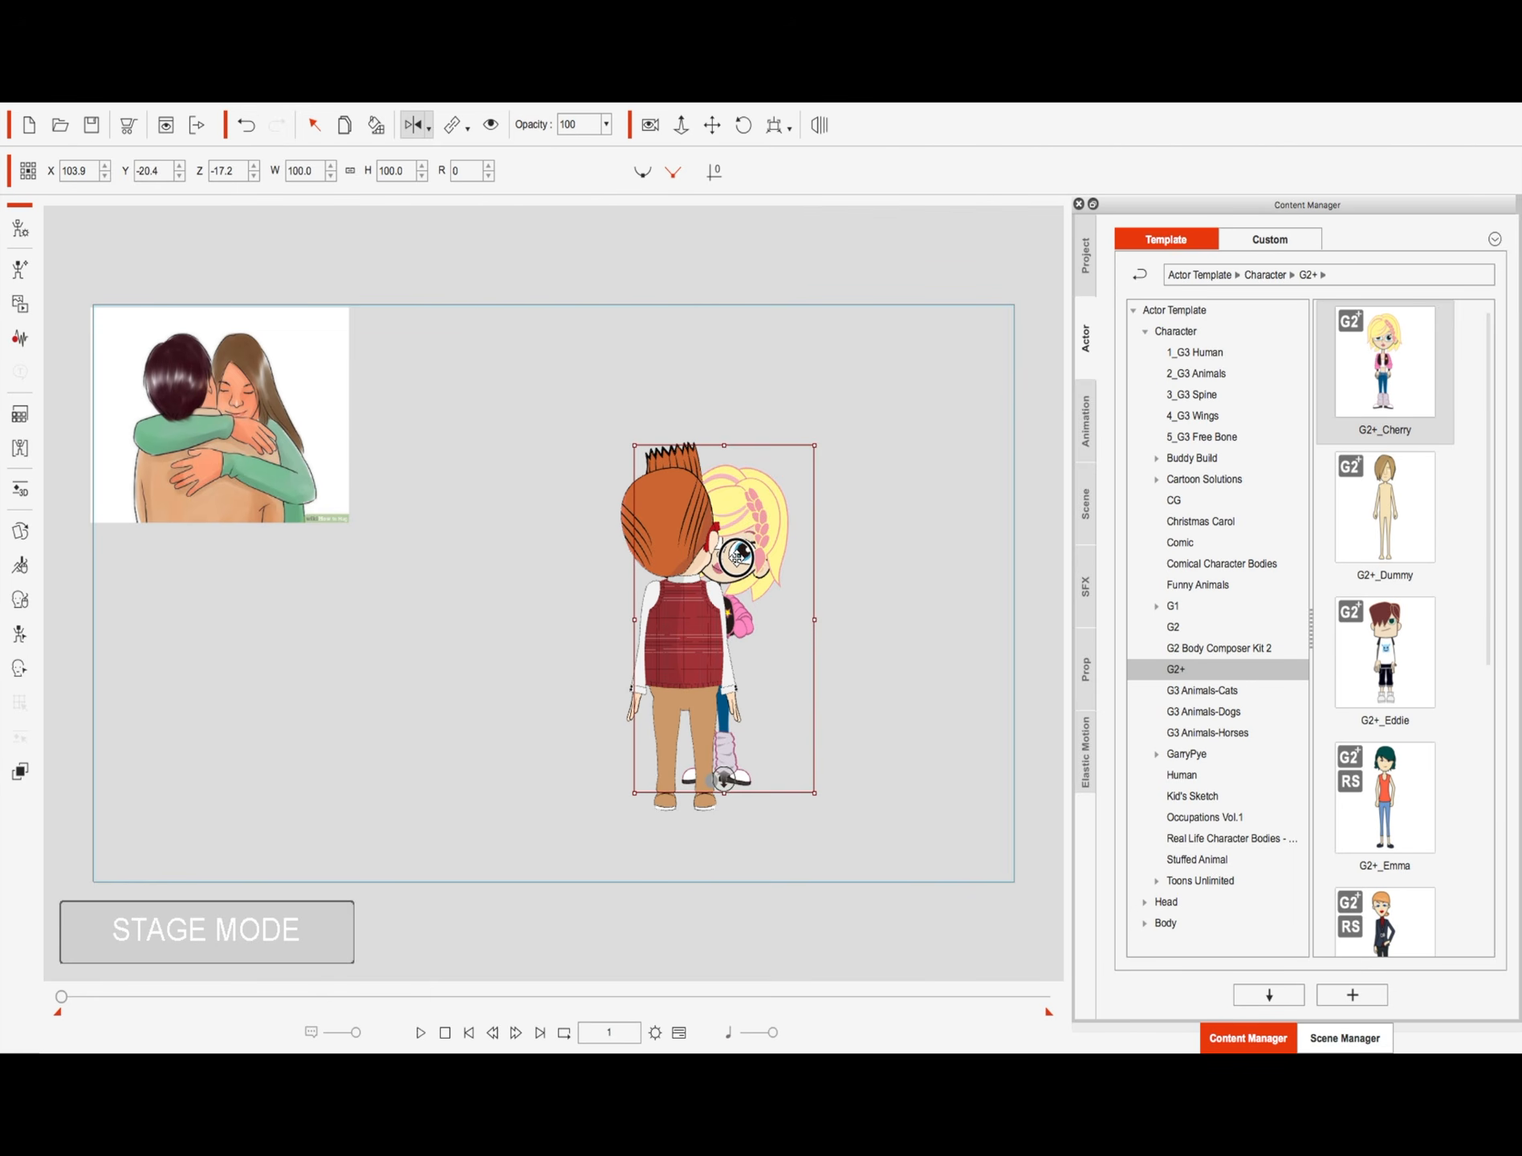
drag(737, 555, 737, 558)
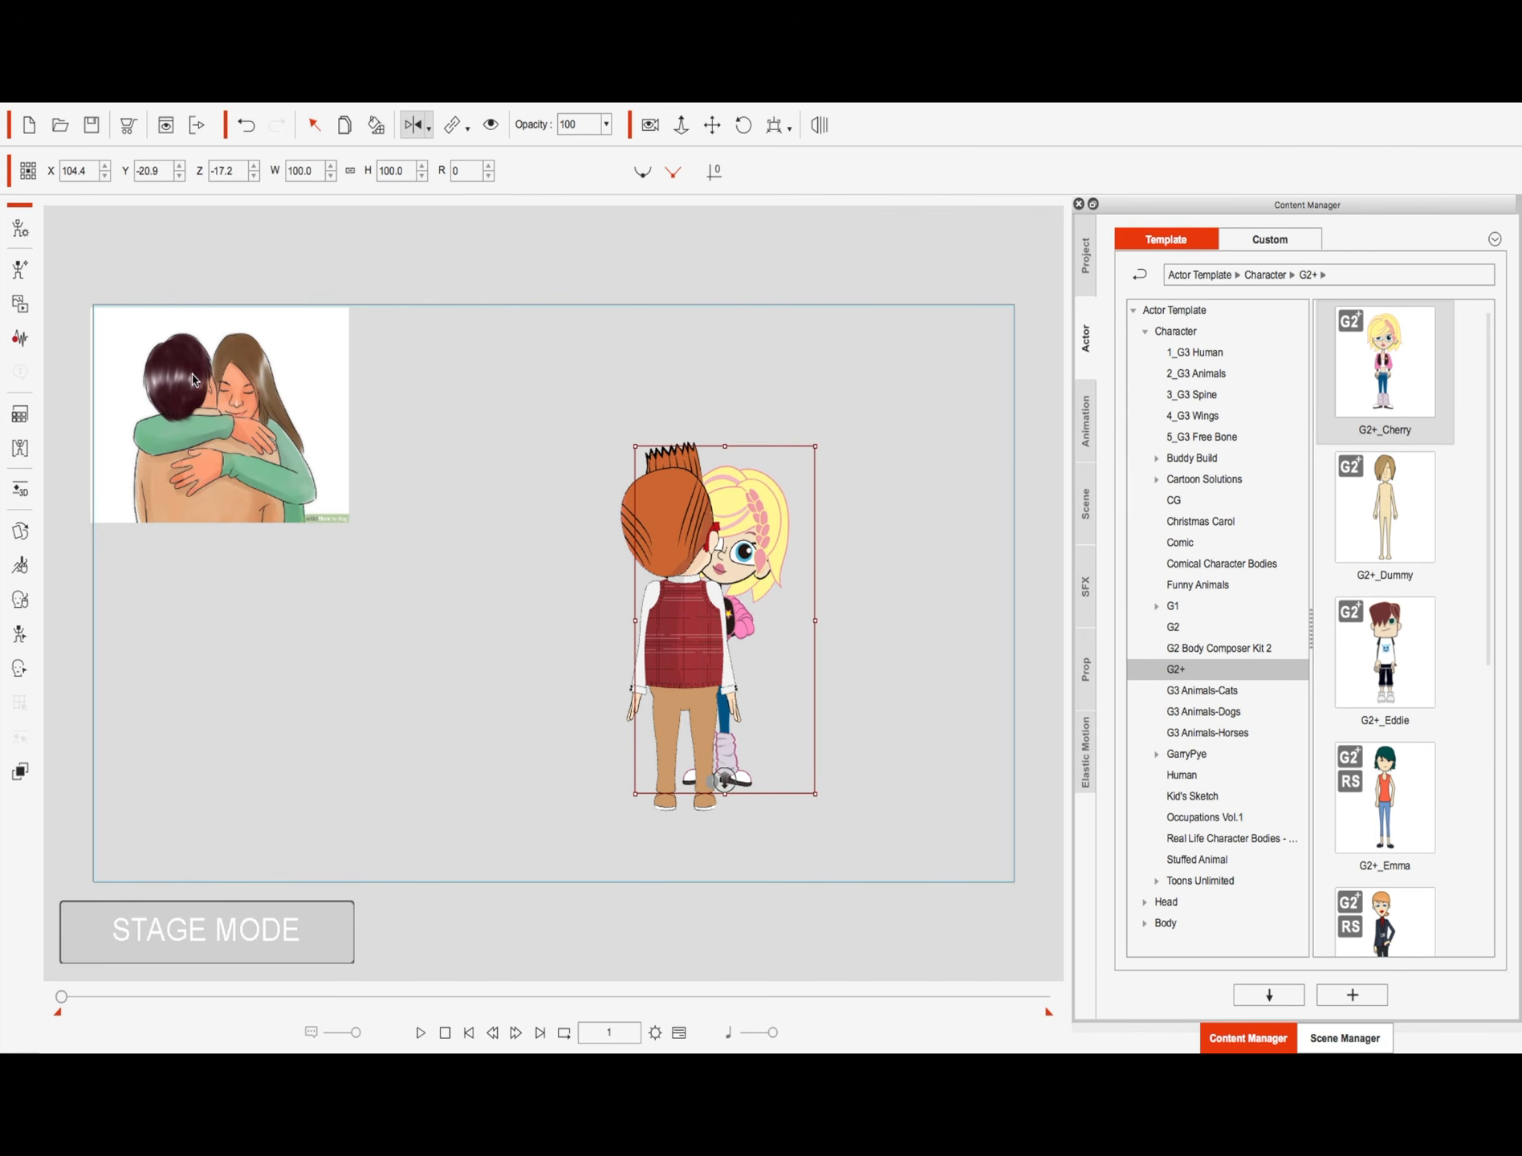
click(347, 129)
click(706, 500)
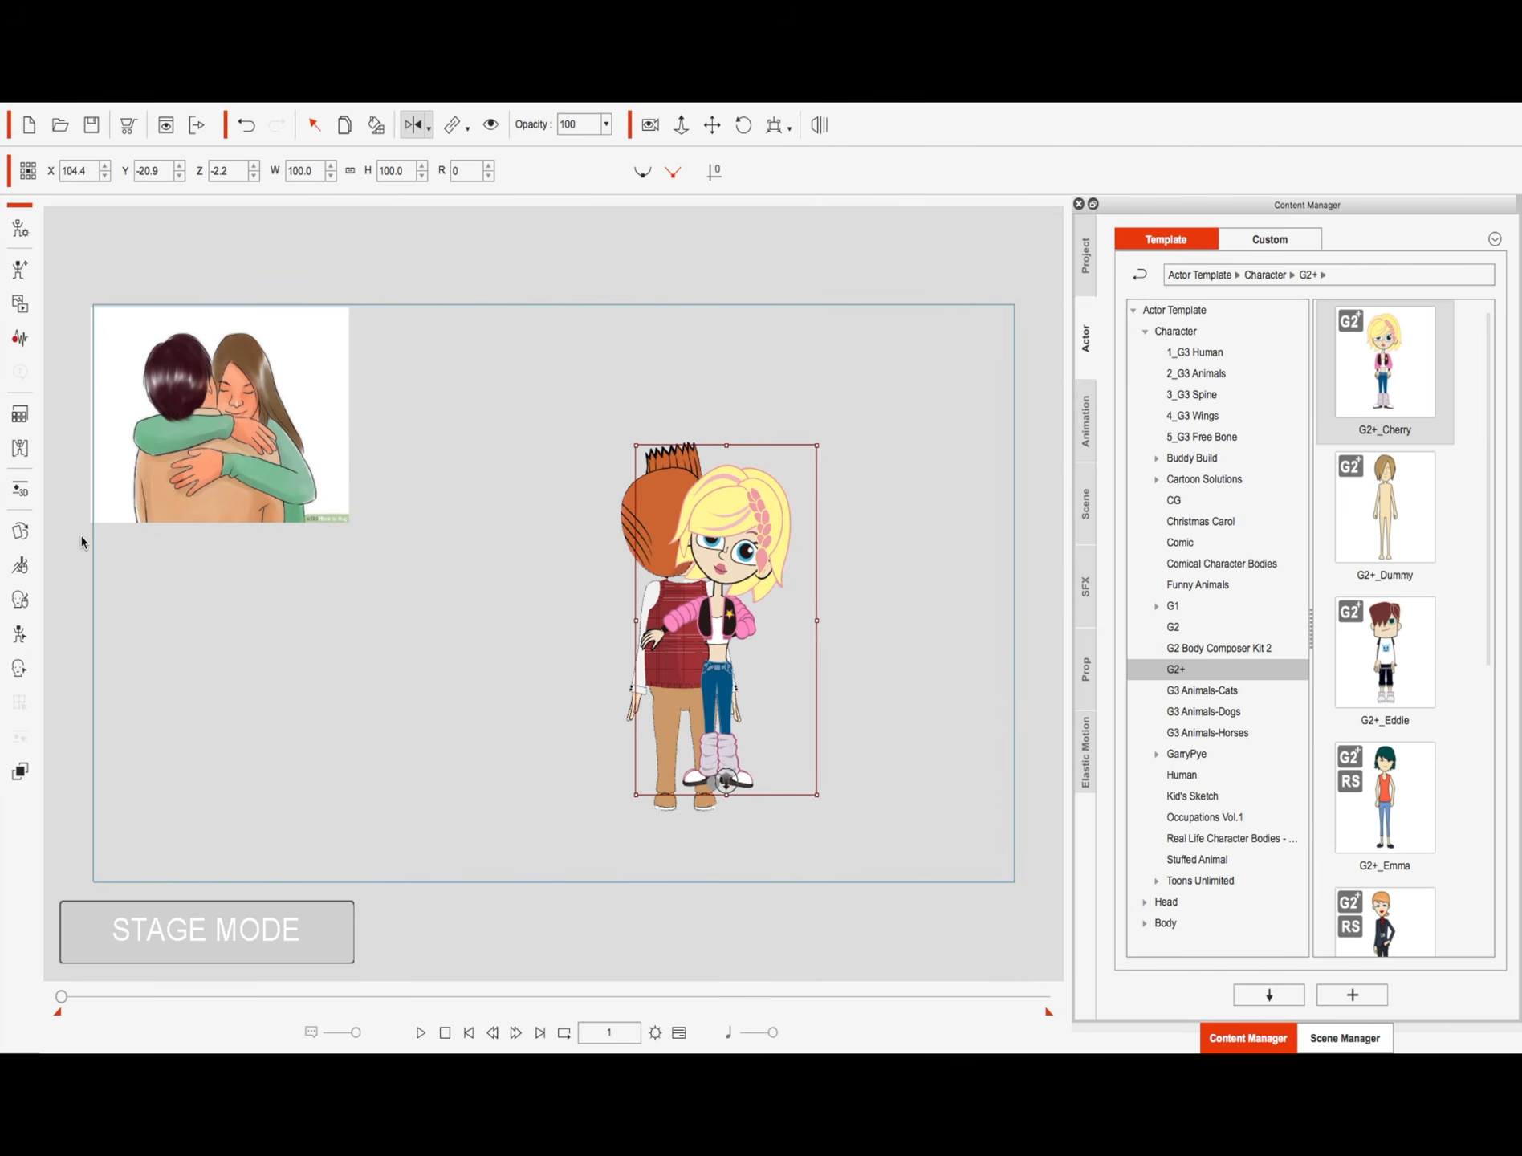
Step: Replace the copied girl's right foot, right shin and right thigh sprites with Empty in the Sprite Editor
click(18, 536)
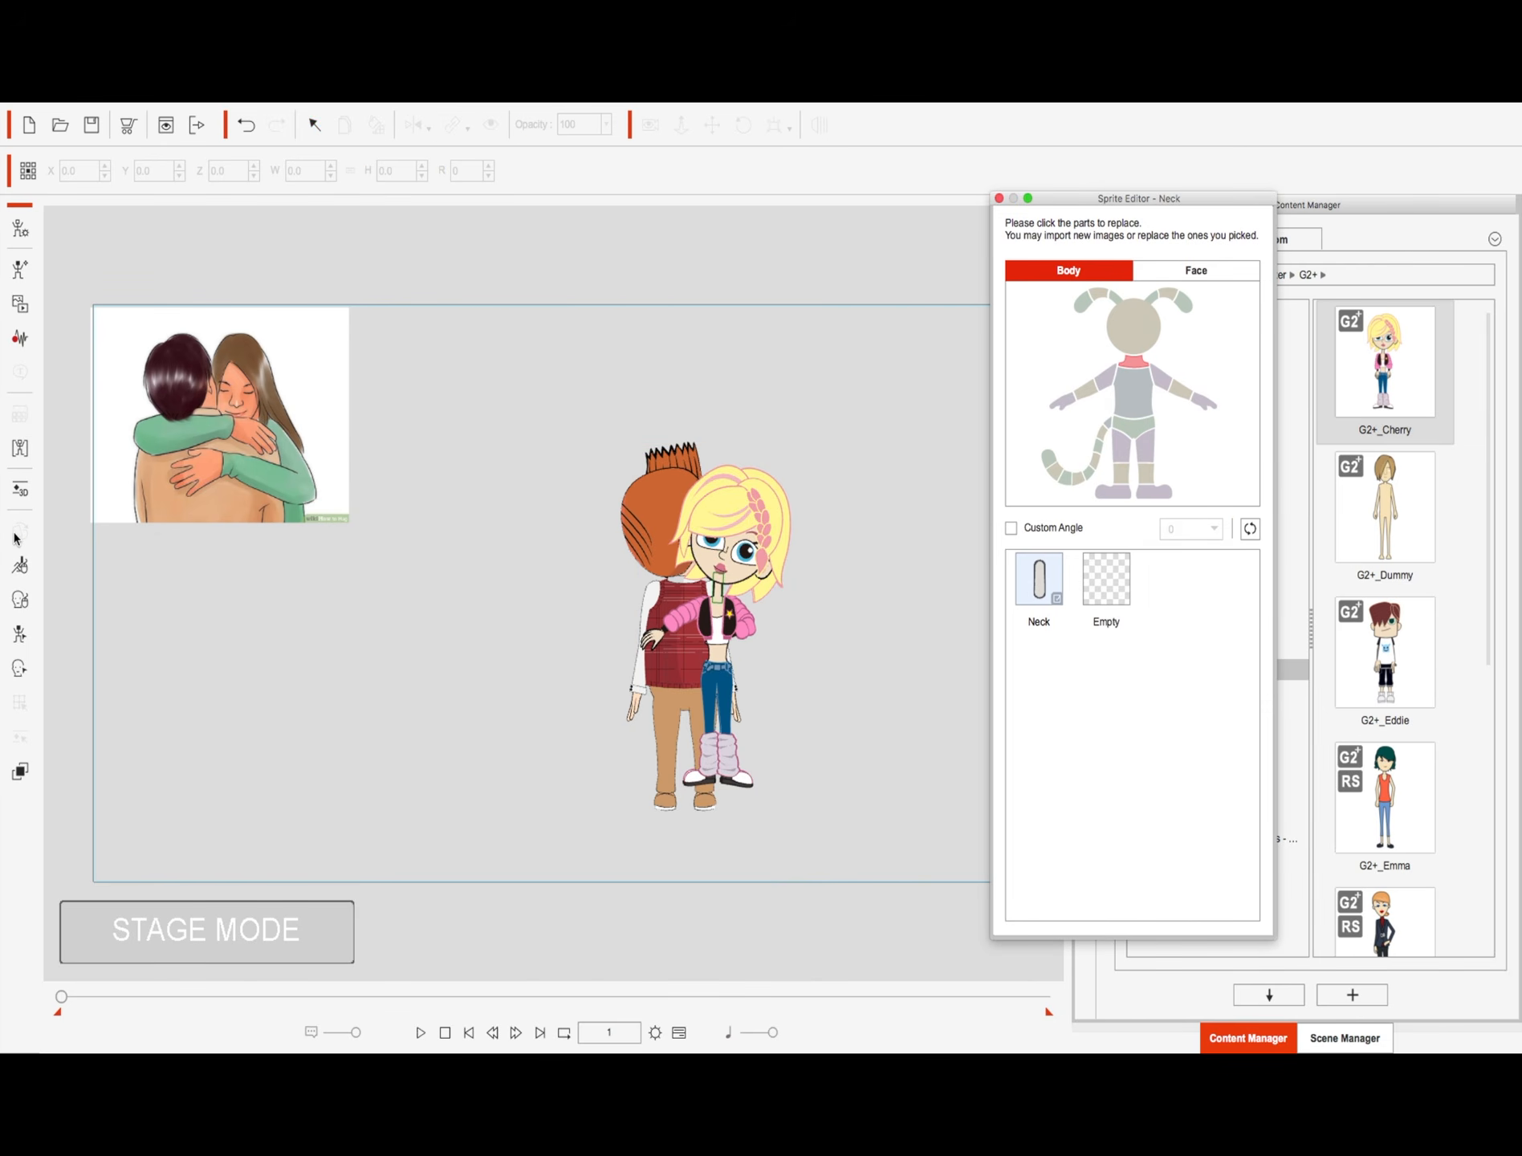
click(1113, 492)
click(1107, 579)
click(1122, 474)
click(1106, 579)
click(1121, 446)
click(1106, 576)
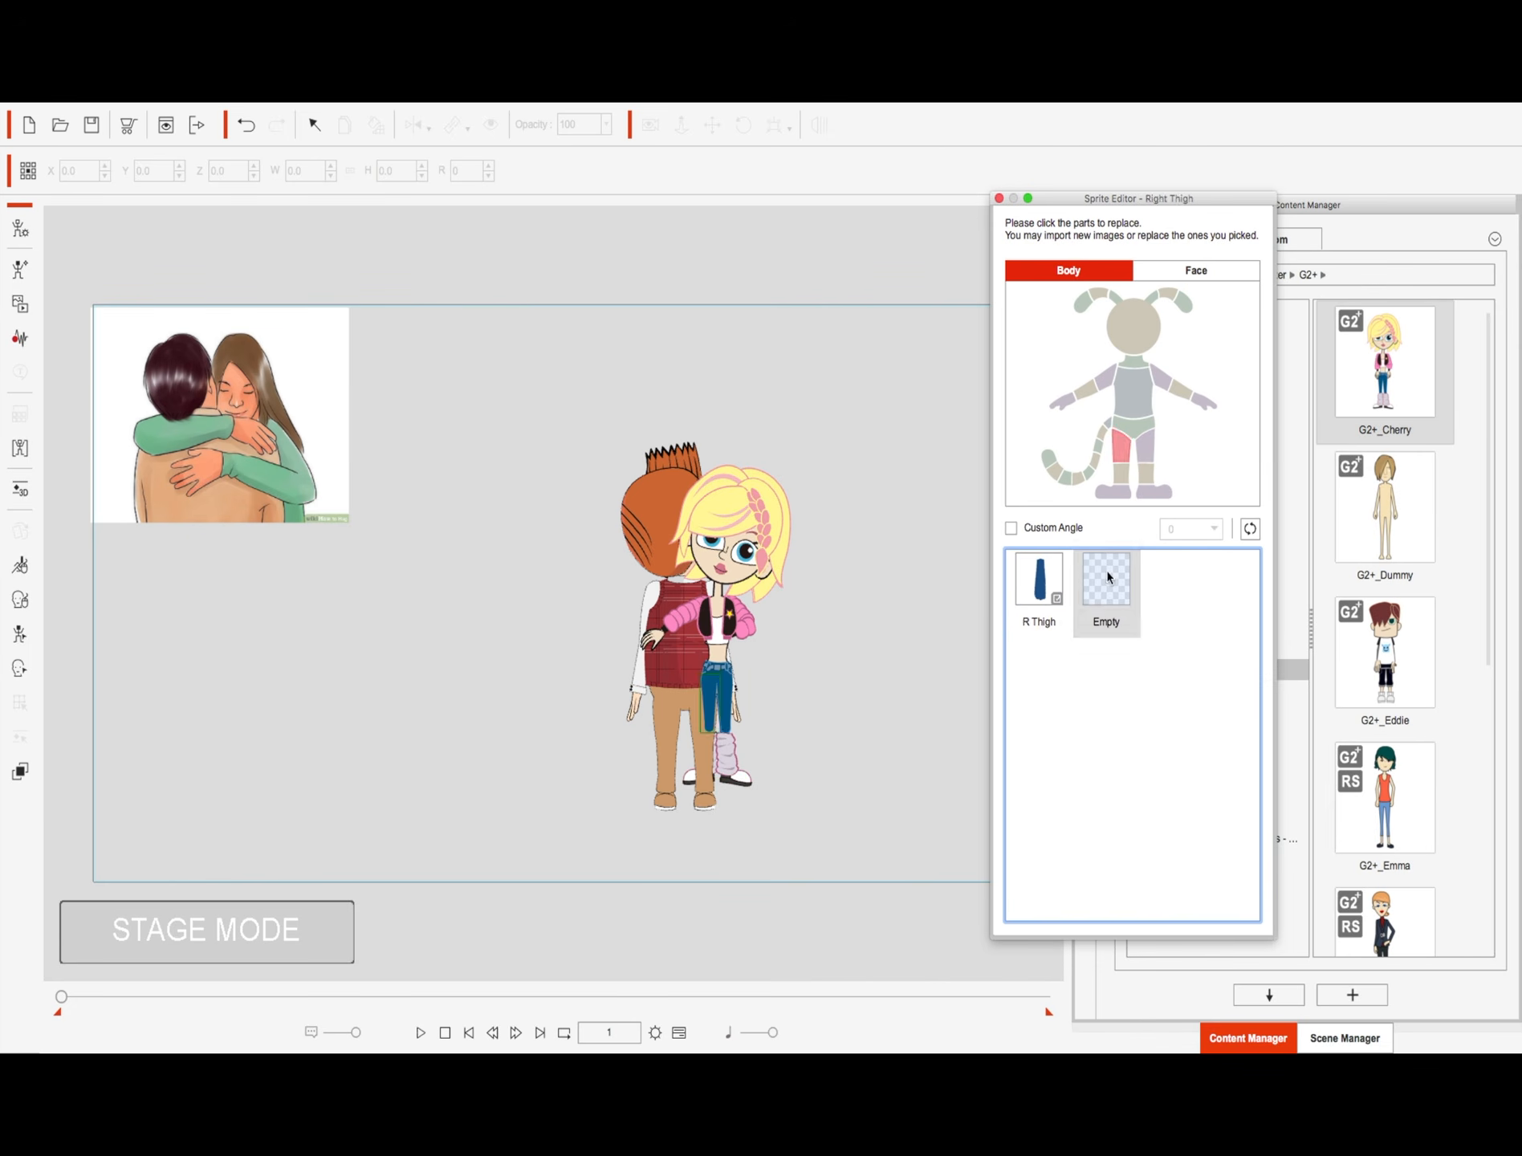
Step: Replace the copied girl's left thigh, lower torso and upper torso sprites with Empty
click(1146, 447)
click(1106, 578)
click(1132, 424)
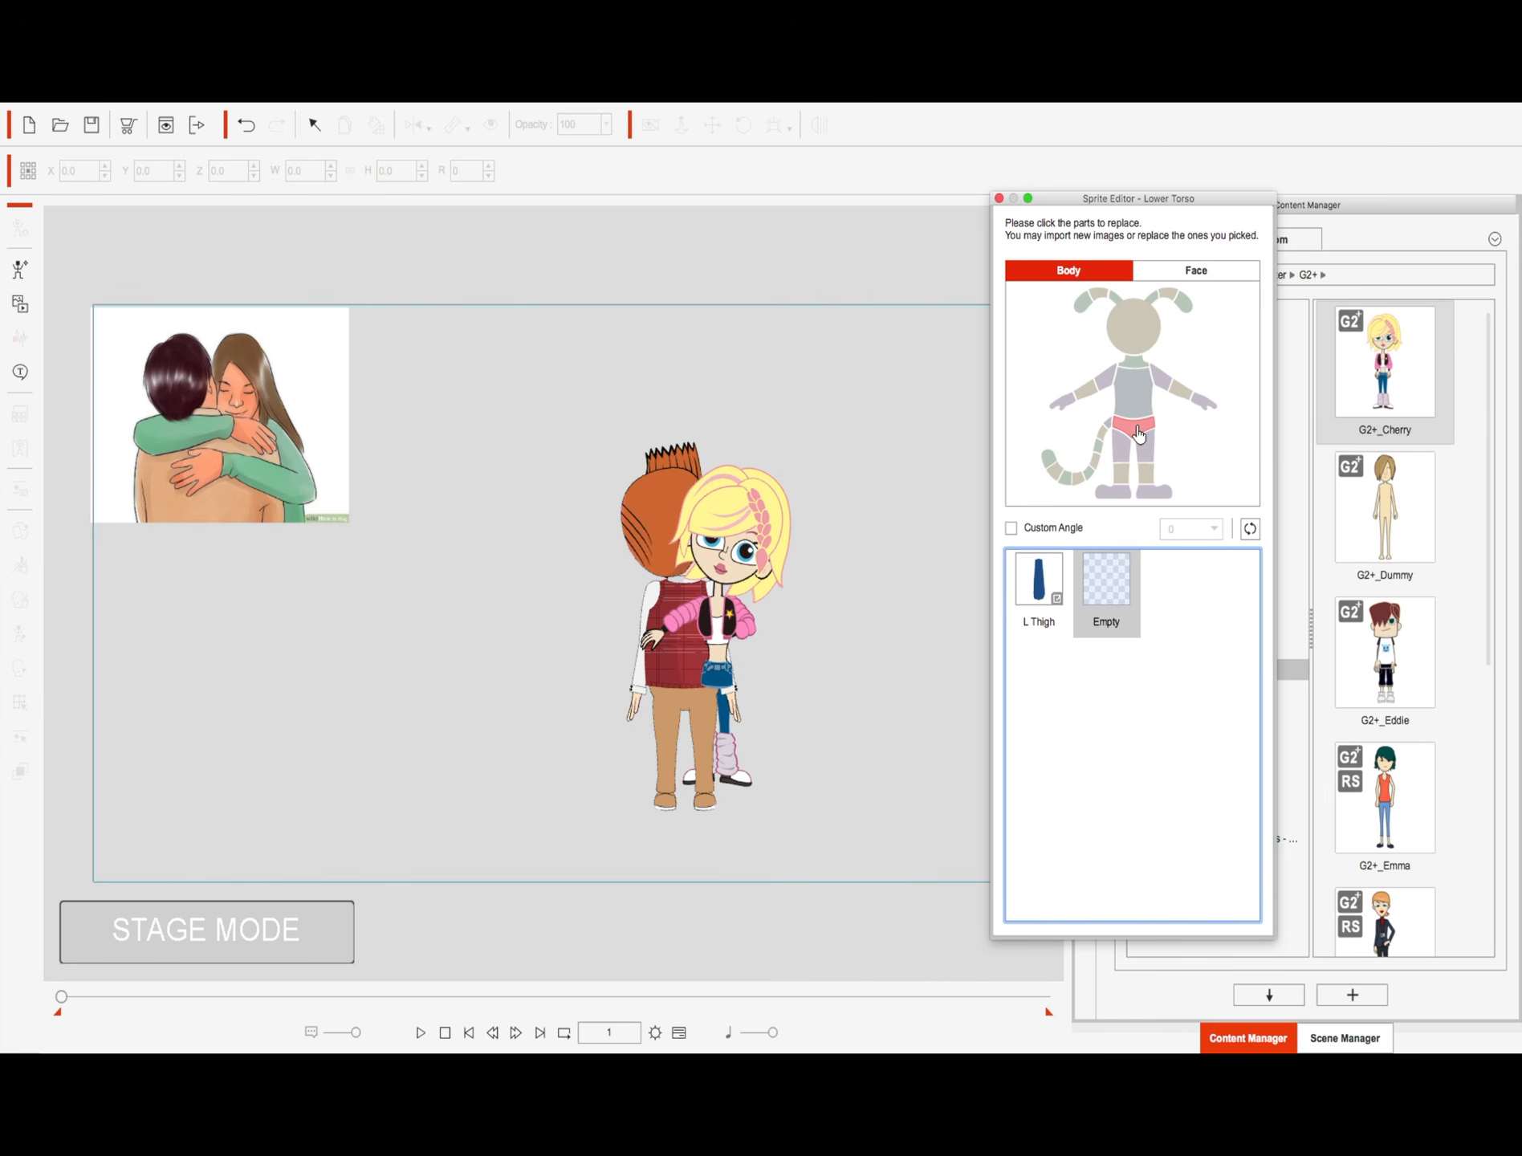
click(1115, 566)
click(1127, 410)
click(1109, 569)
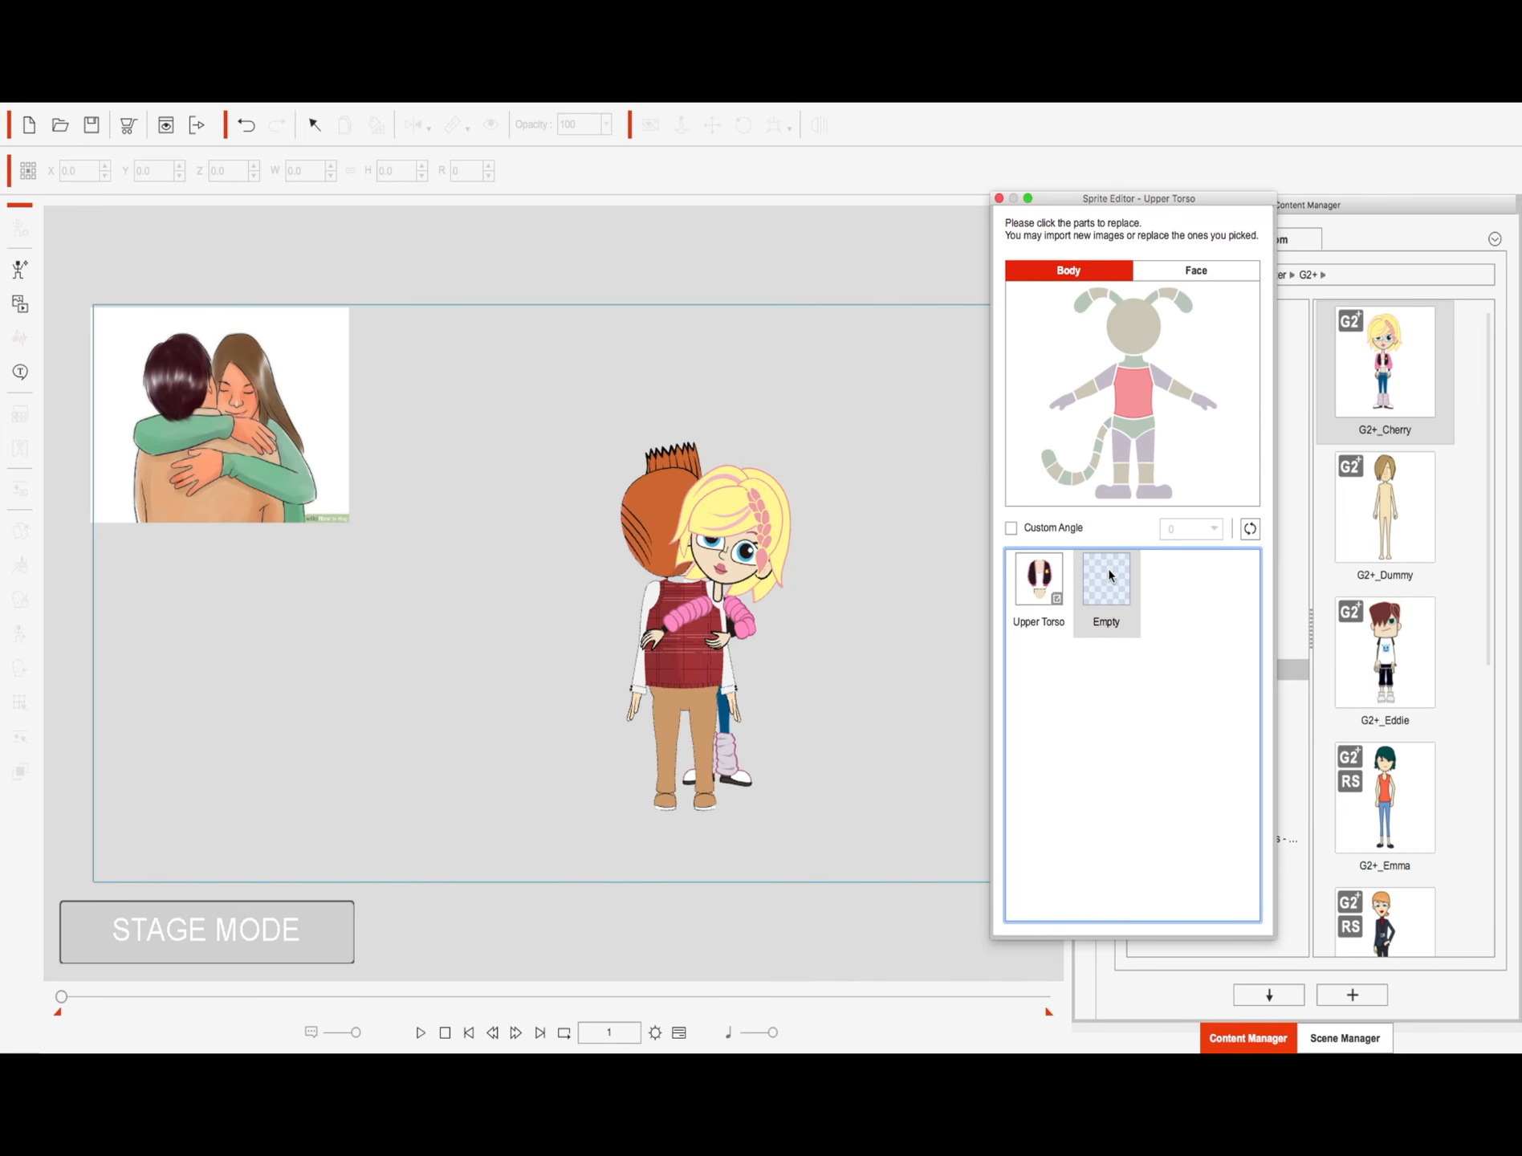
Step: Replace the copied girl's neck, head and both upper arm sprites with Empty, keeping her forearms and hands
click(1133, 361)
click(1109, 574)
click(1133, 337)
click(1115, 576)
click(1107, 378)
click(1094, 571)
click(1161, 381)
click(1108, 574)
Step: Replace the copied girl's ear, mouth and nose face sprites with Empty
click(1196, 271)
click(1064, 398)
click(1098, 582)
click(1190, 397)
click(1127, 455)
scroll(1117, 572, down, 5)
click(1126, 419)
click(1105, 604)
Step: Replace the copied girl's front hair, both eyes and right brow sprites with Empty
click(1126, 352)
click(1107, 579)
click(1100, 398)
click(1039, 754)
click(1152, 398)
click(1038, 757)
click(1105, 378)
click(1101, 583)
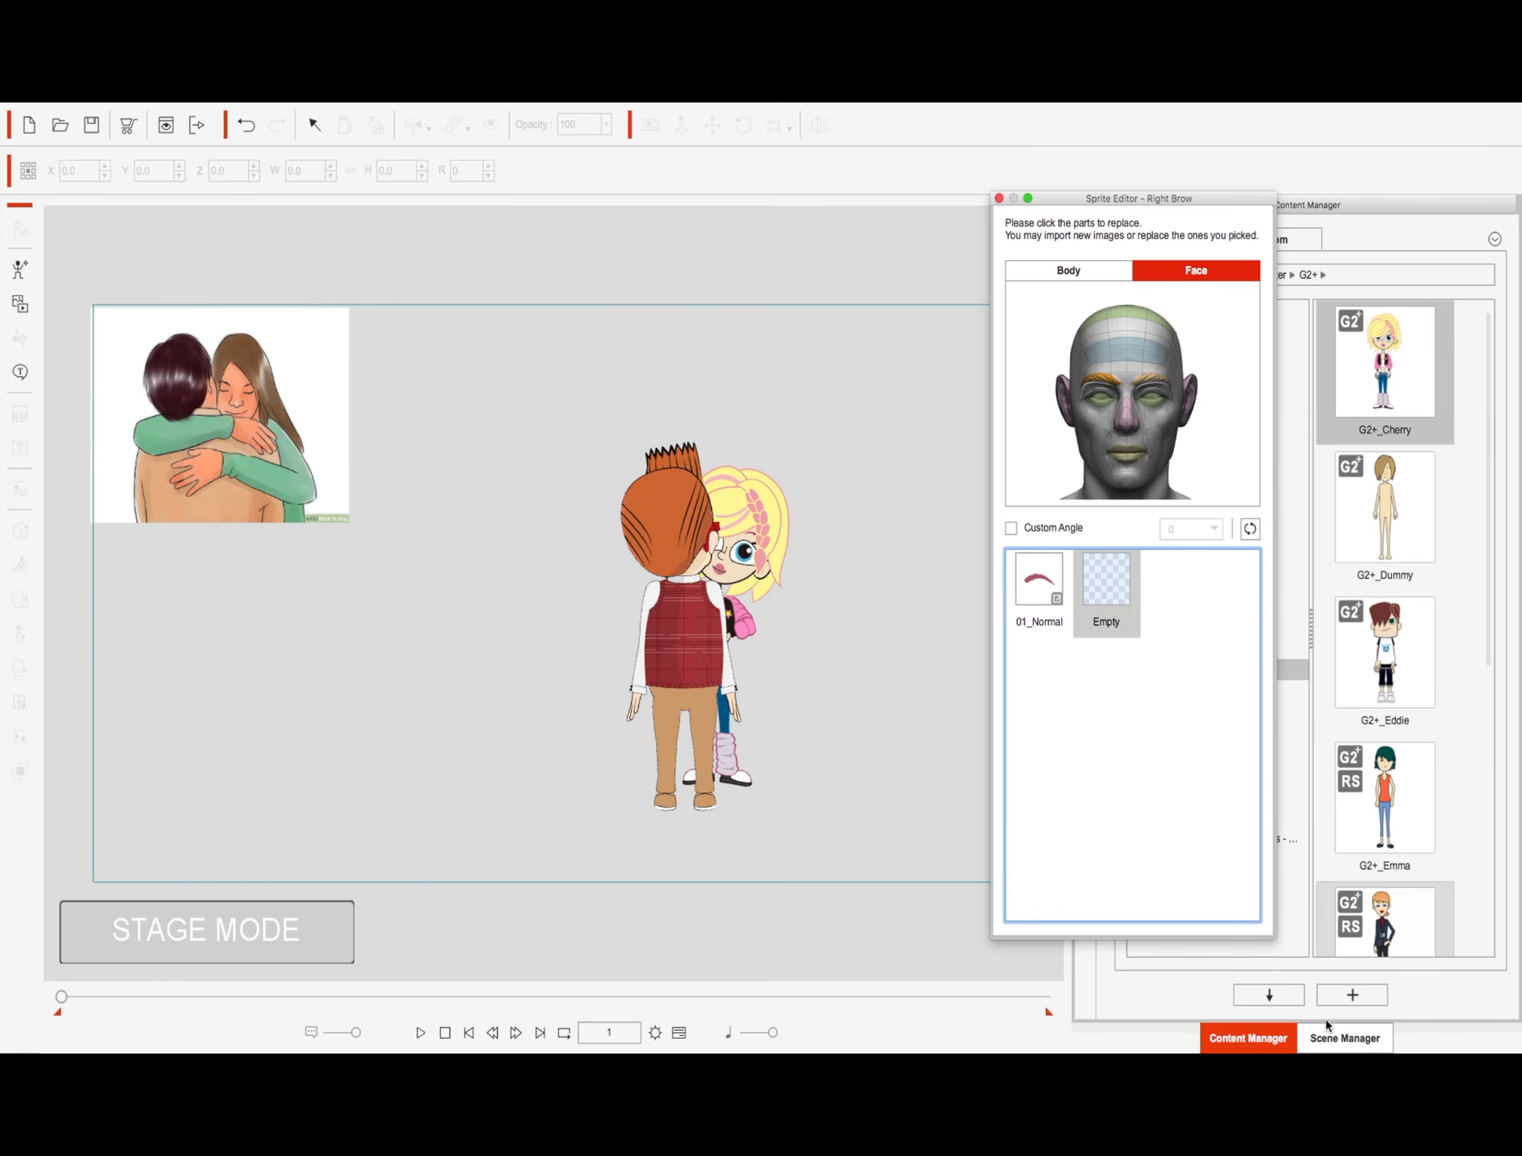
Step: Show the Scene Manager and bring the copy's remaining forearms and hands in front of the man, to Z 2.8
click(1345, 1038)
drag(1079, 198, 931, 194)
click(851, 192)
key(0)
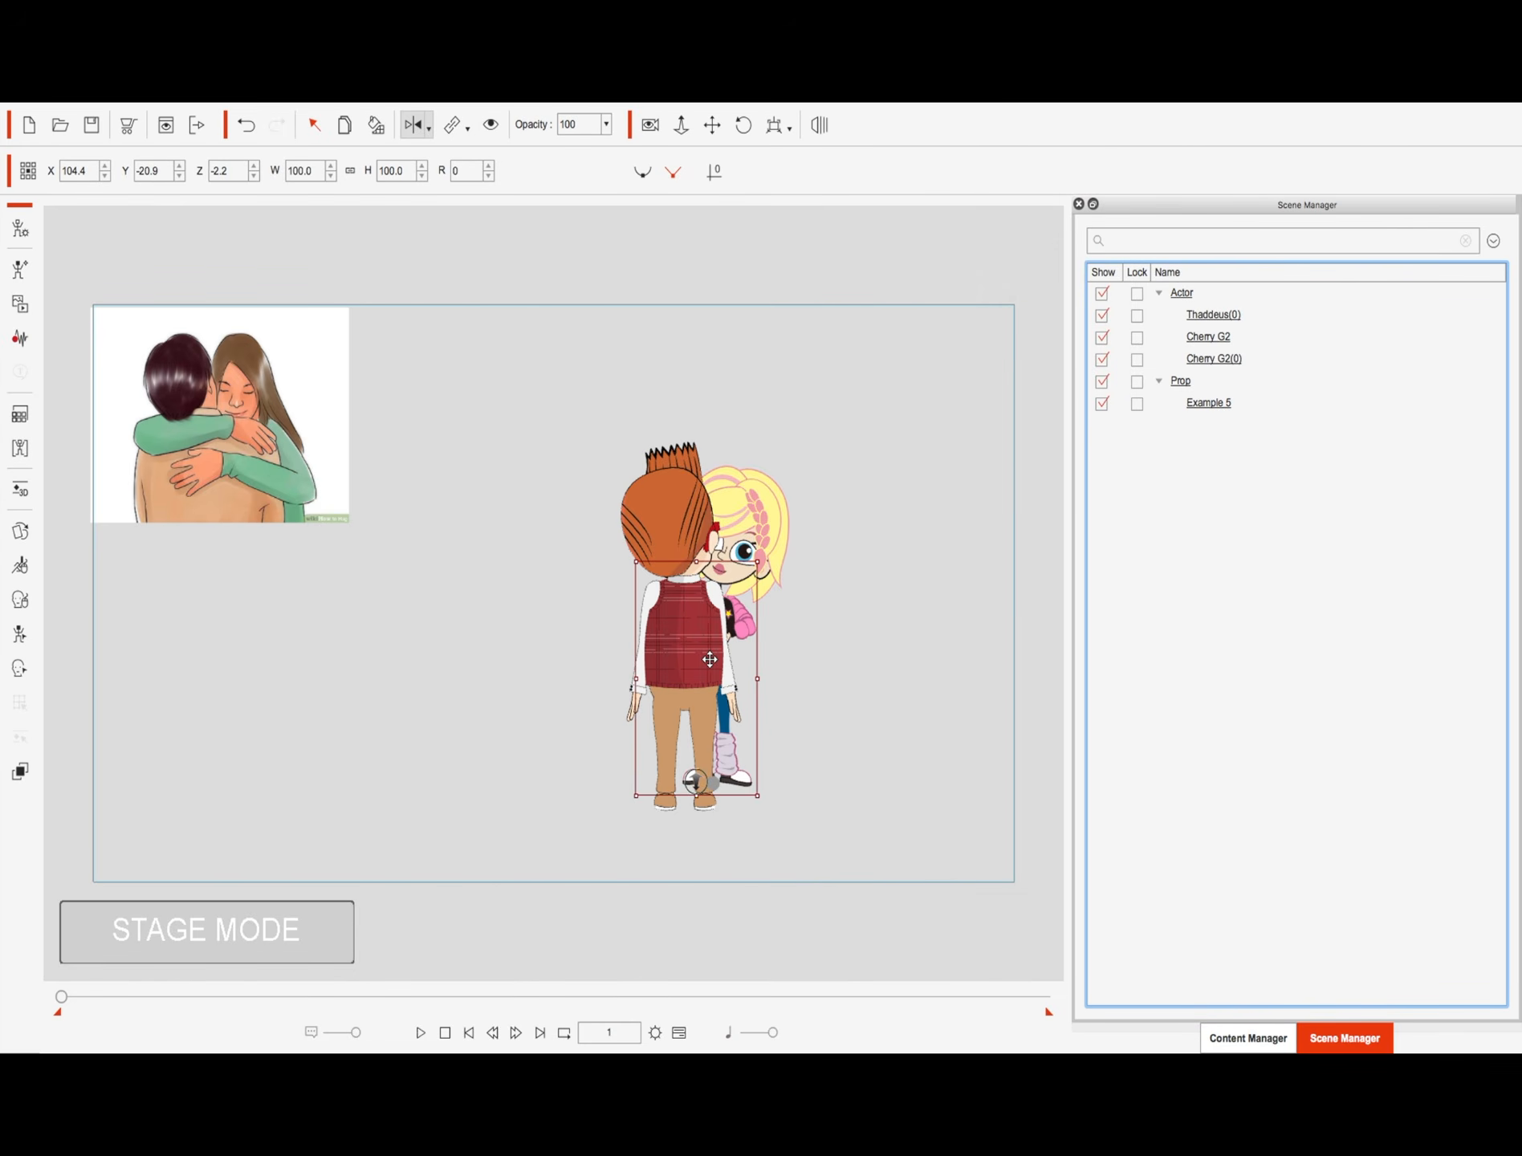
key(9)
key(9)
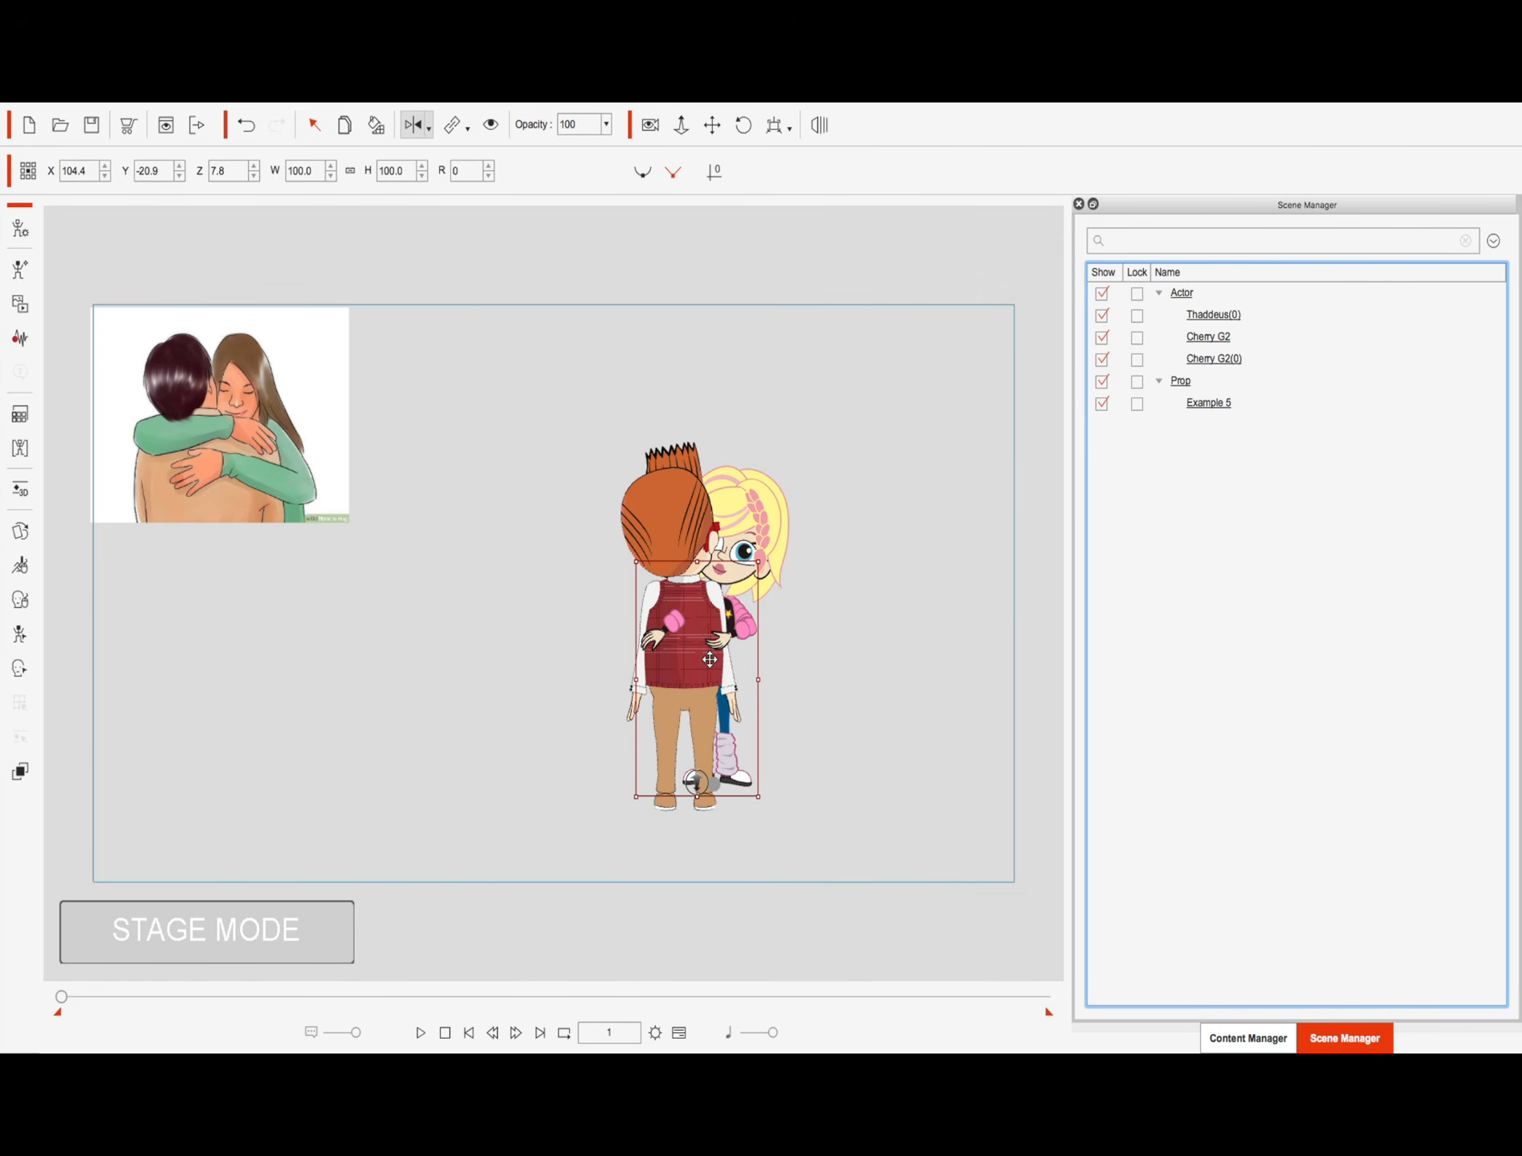
key(0)
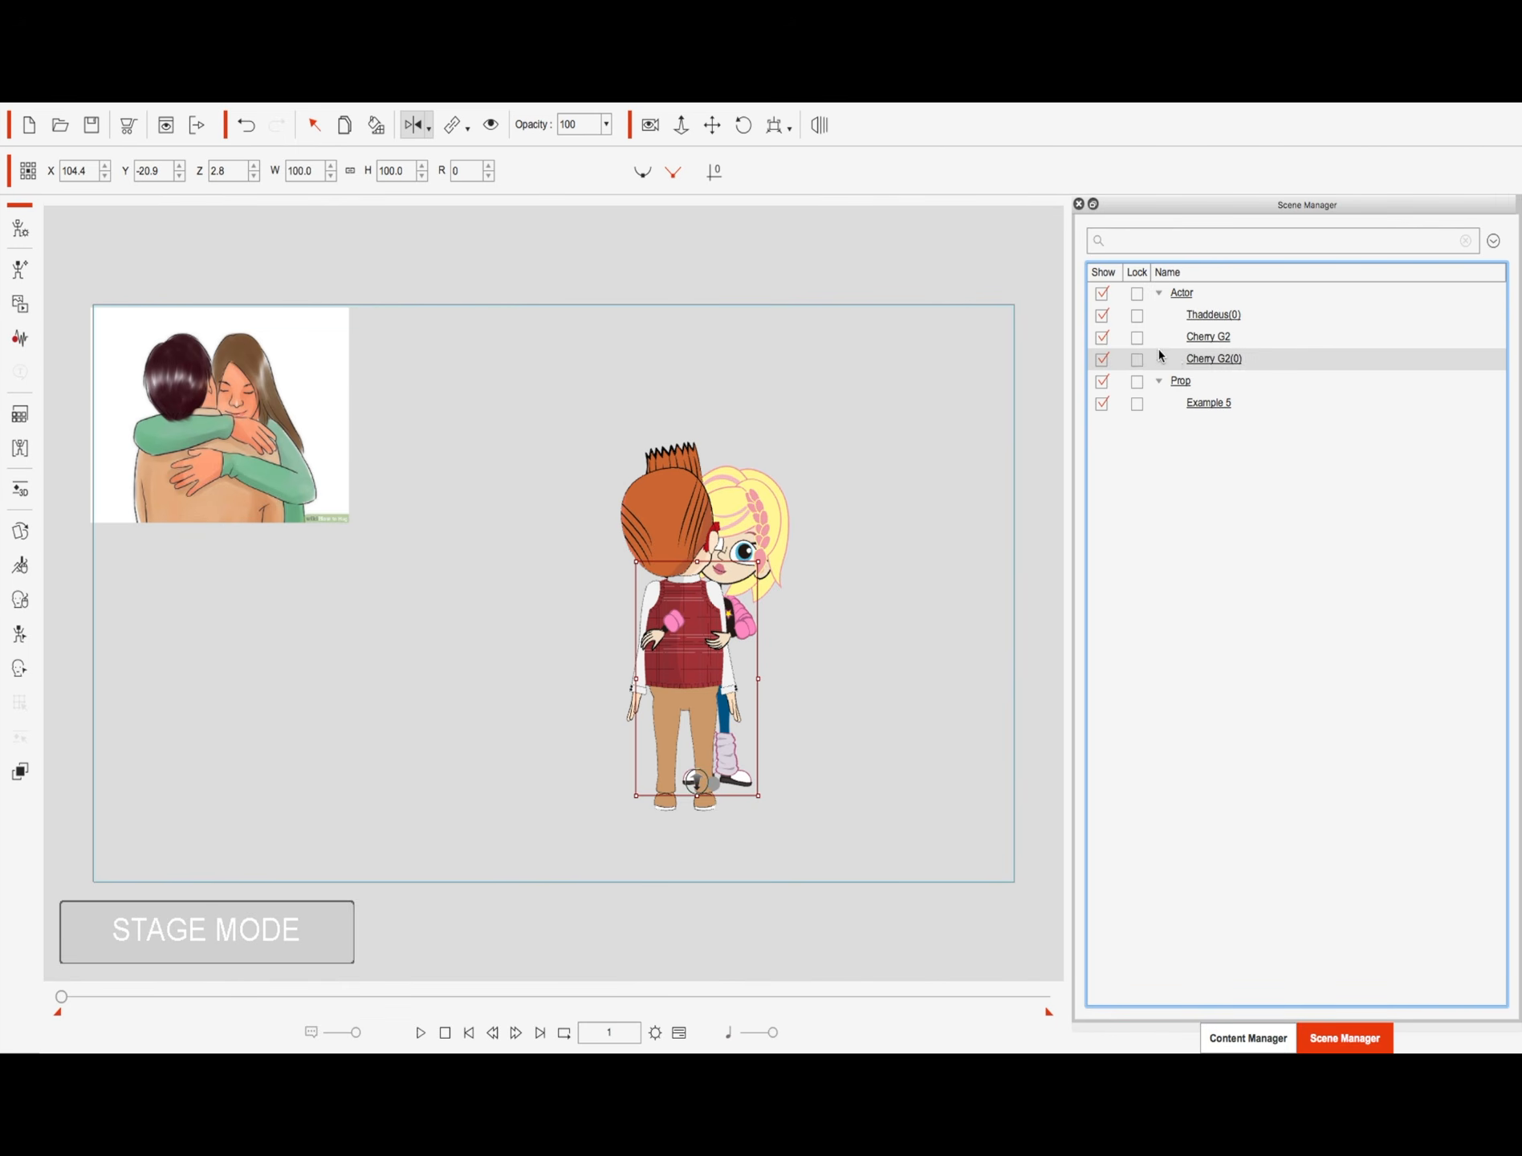
Step: Lock Cherry G2 and Thaddeus(0) in the Scene Manager and select the copy Cherry G2(0)
click(1138, 337)
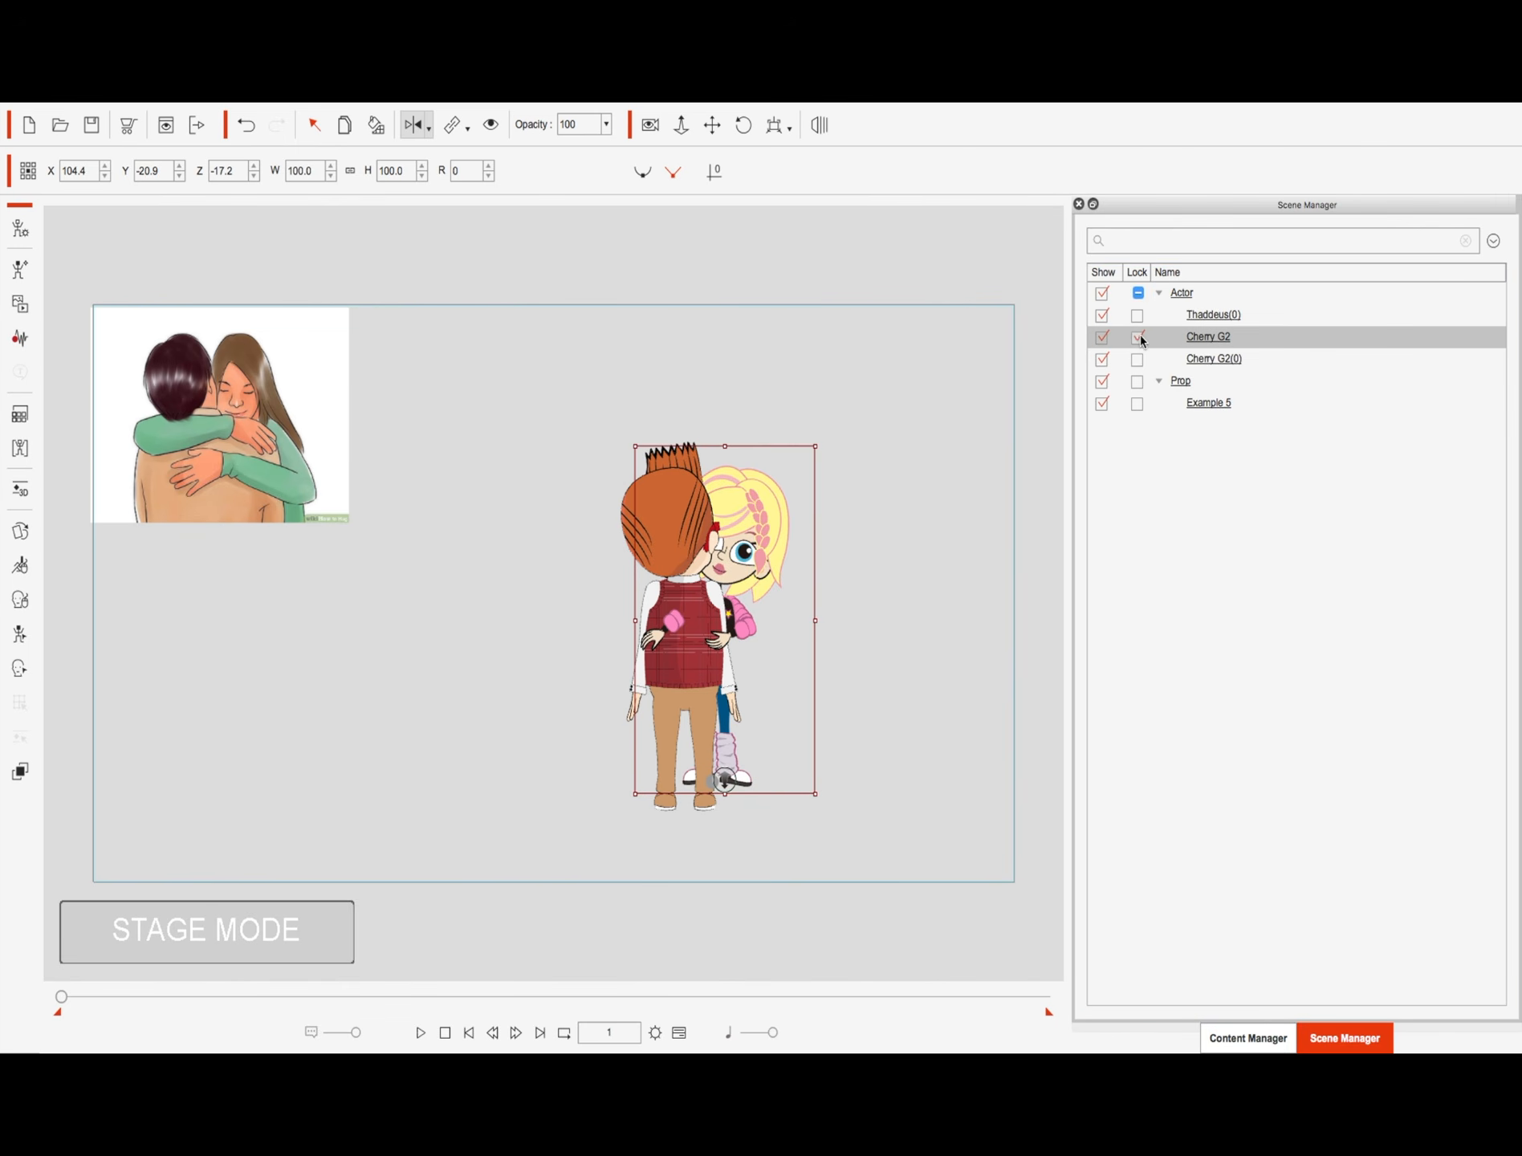
click(1137, 316)
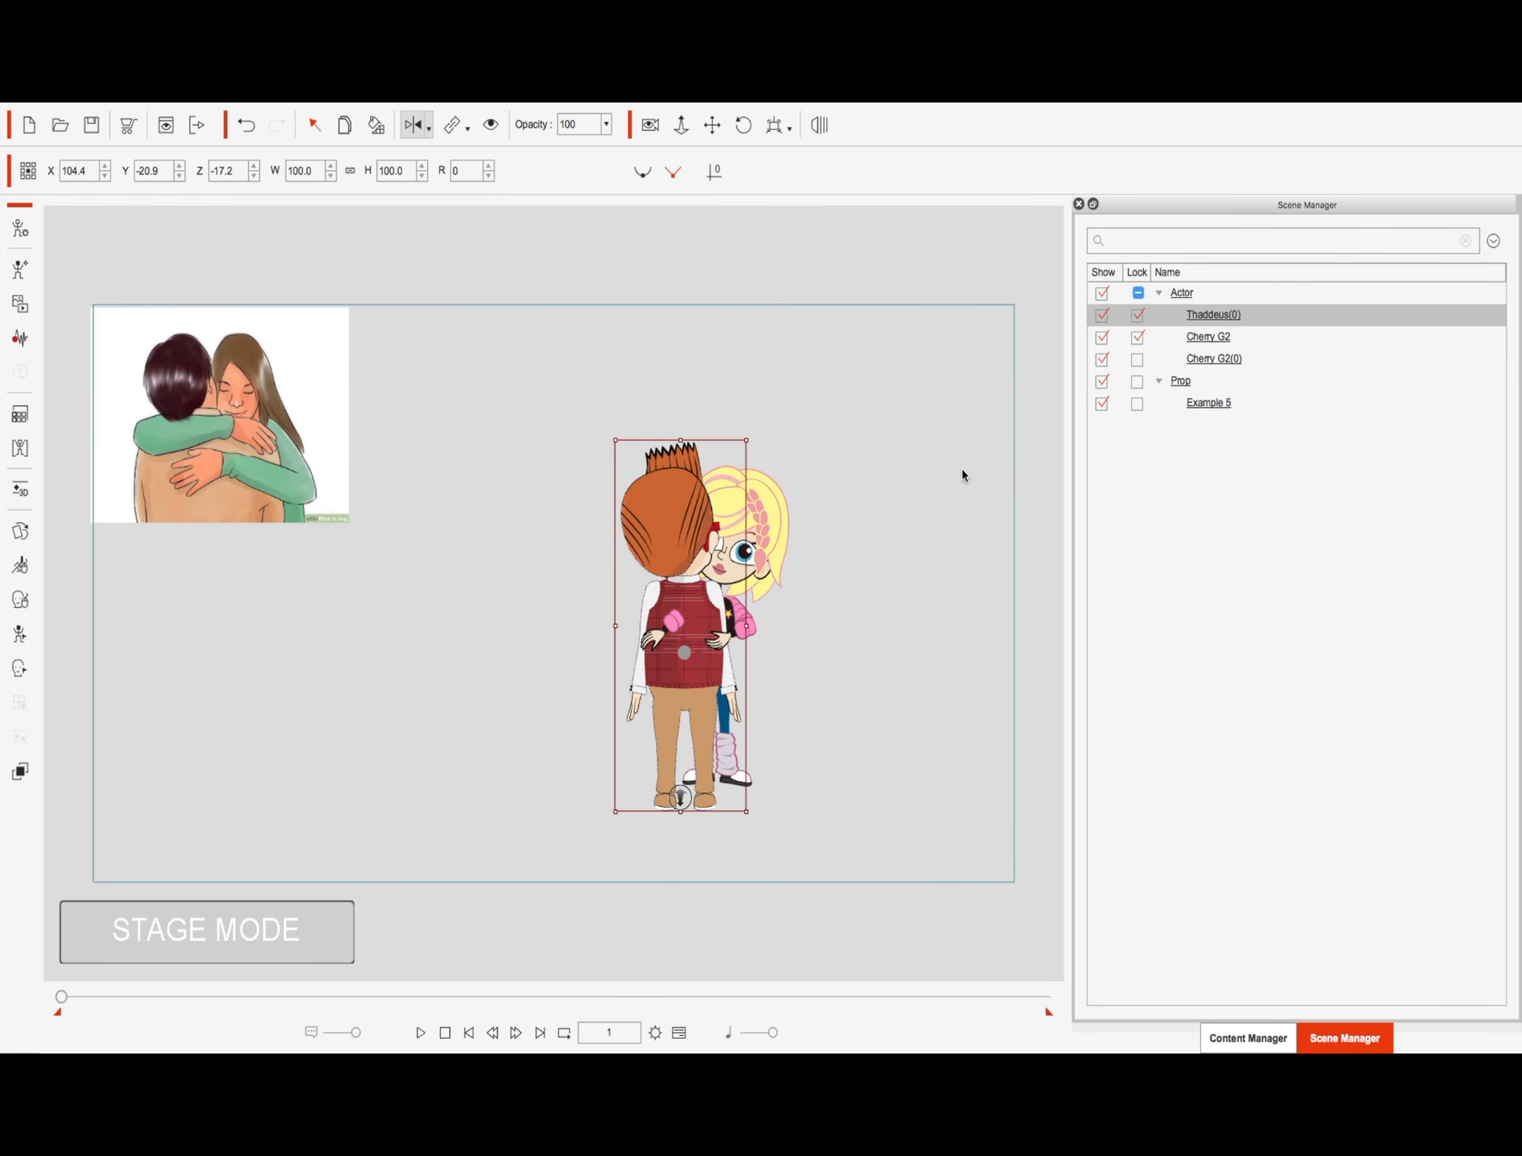
click(1214, 360)
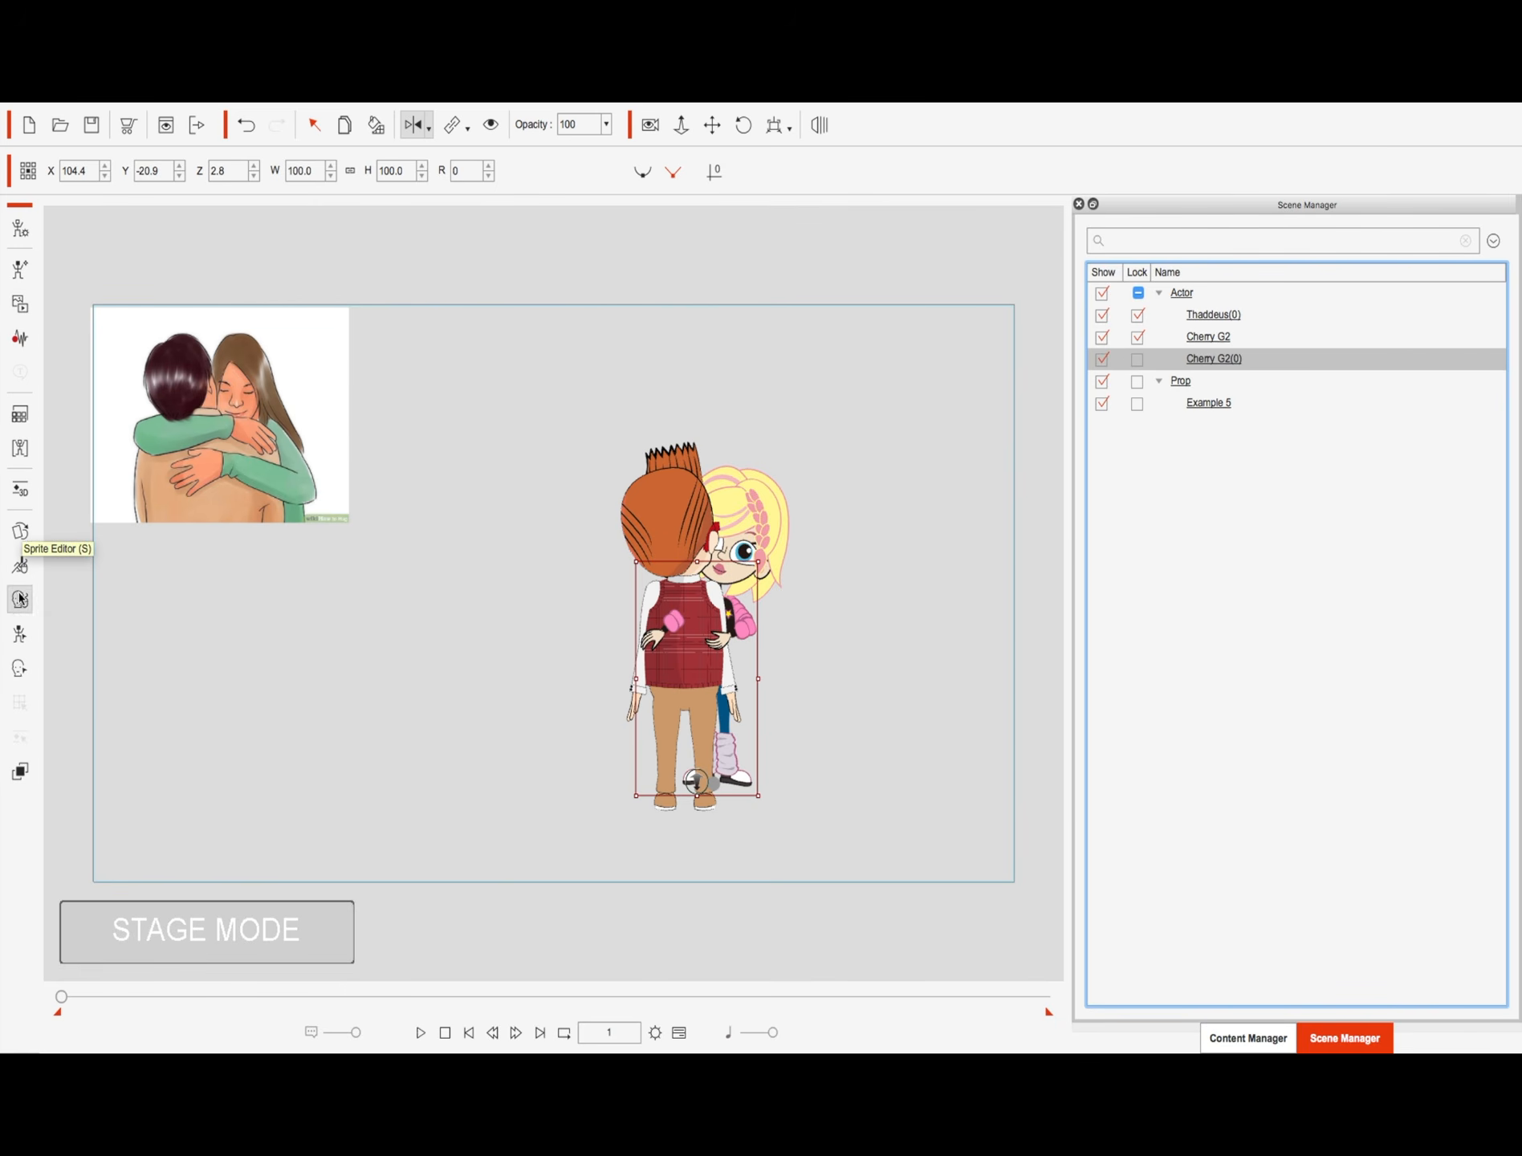
Step: Stretch the copy's left forearm to about 166.8 in height, rotate it to about 103° and turn its hand onto the man's back
click(20, 630)
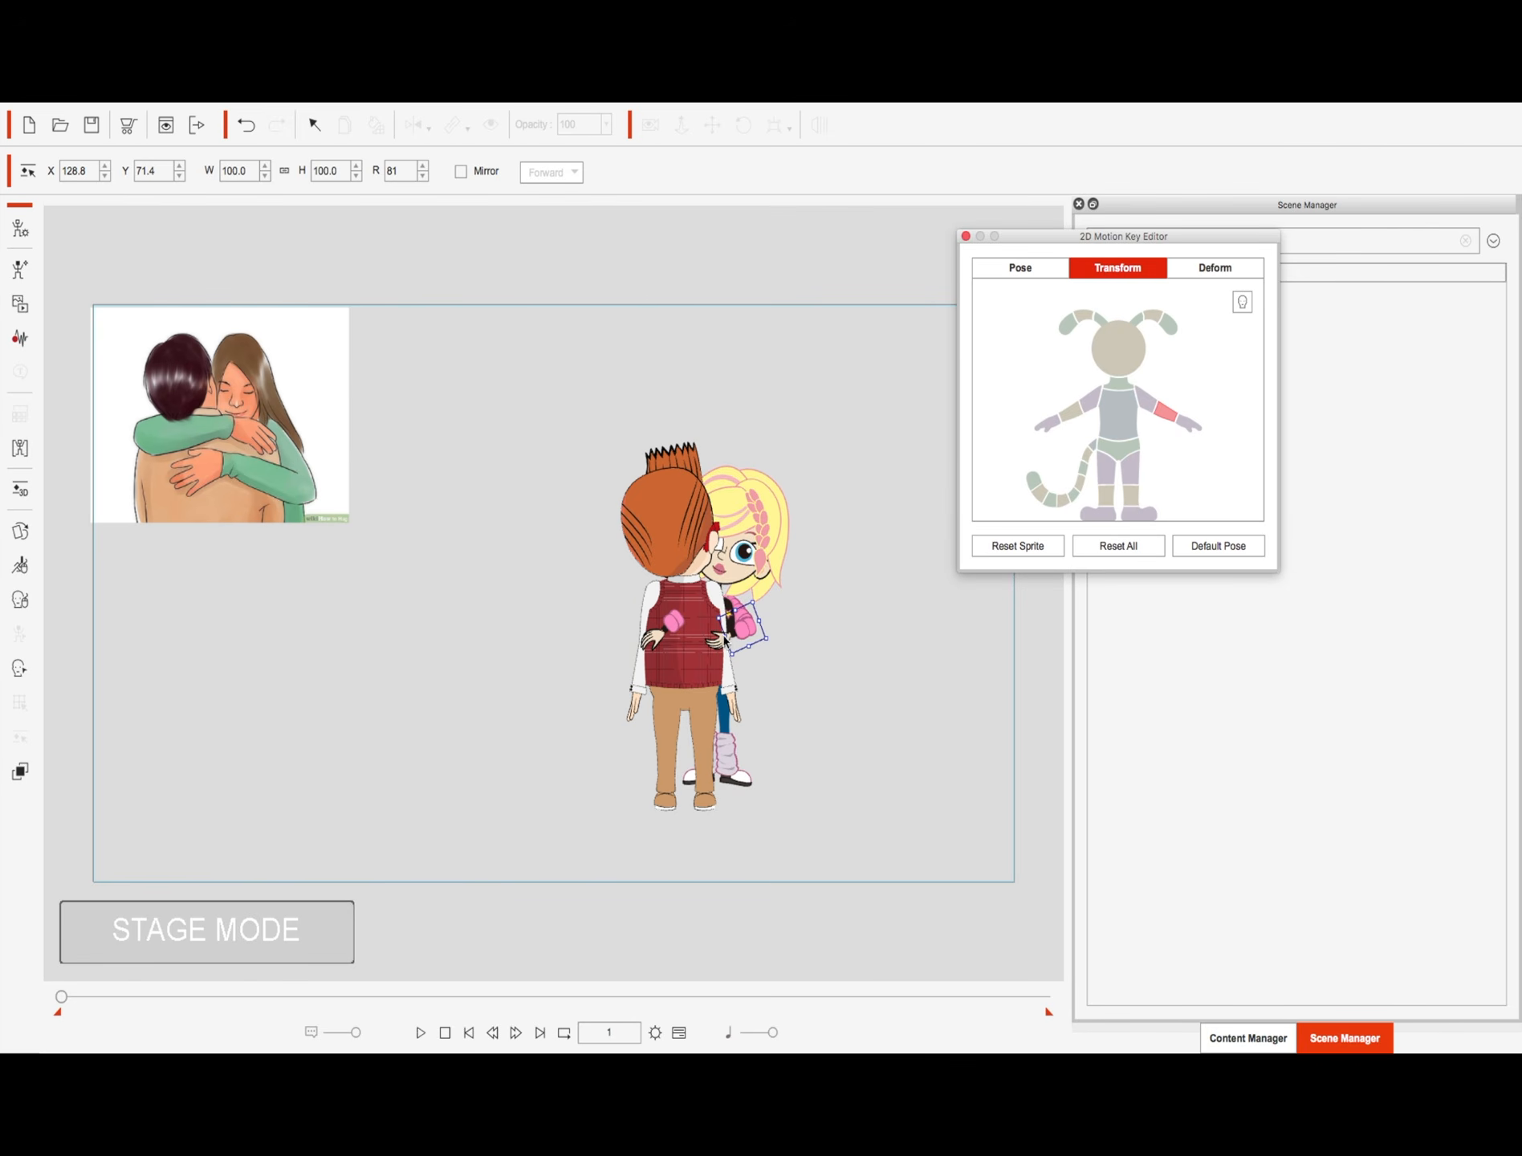
mouse_move(725, 639)
mouse_down()
mouse_move(681, 644)
mouse_move(705, 644)
mouse_up()
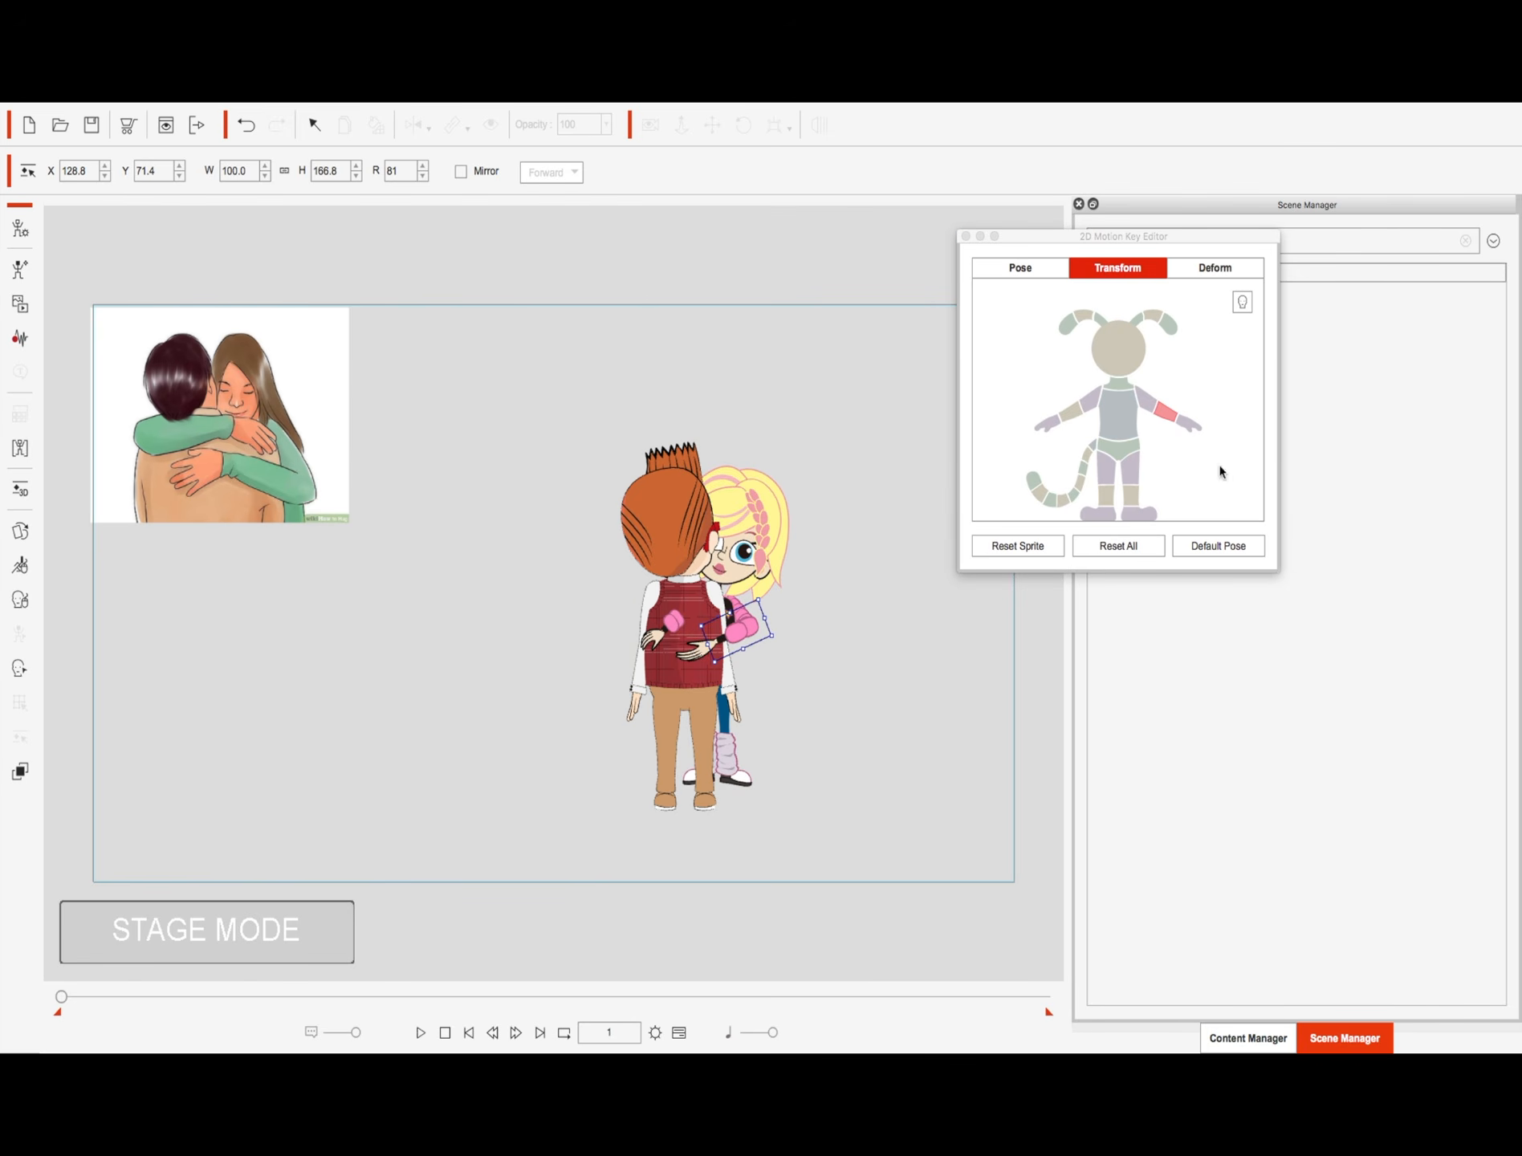
click(1198, 421)
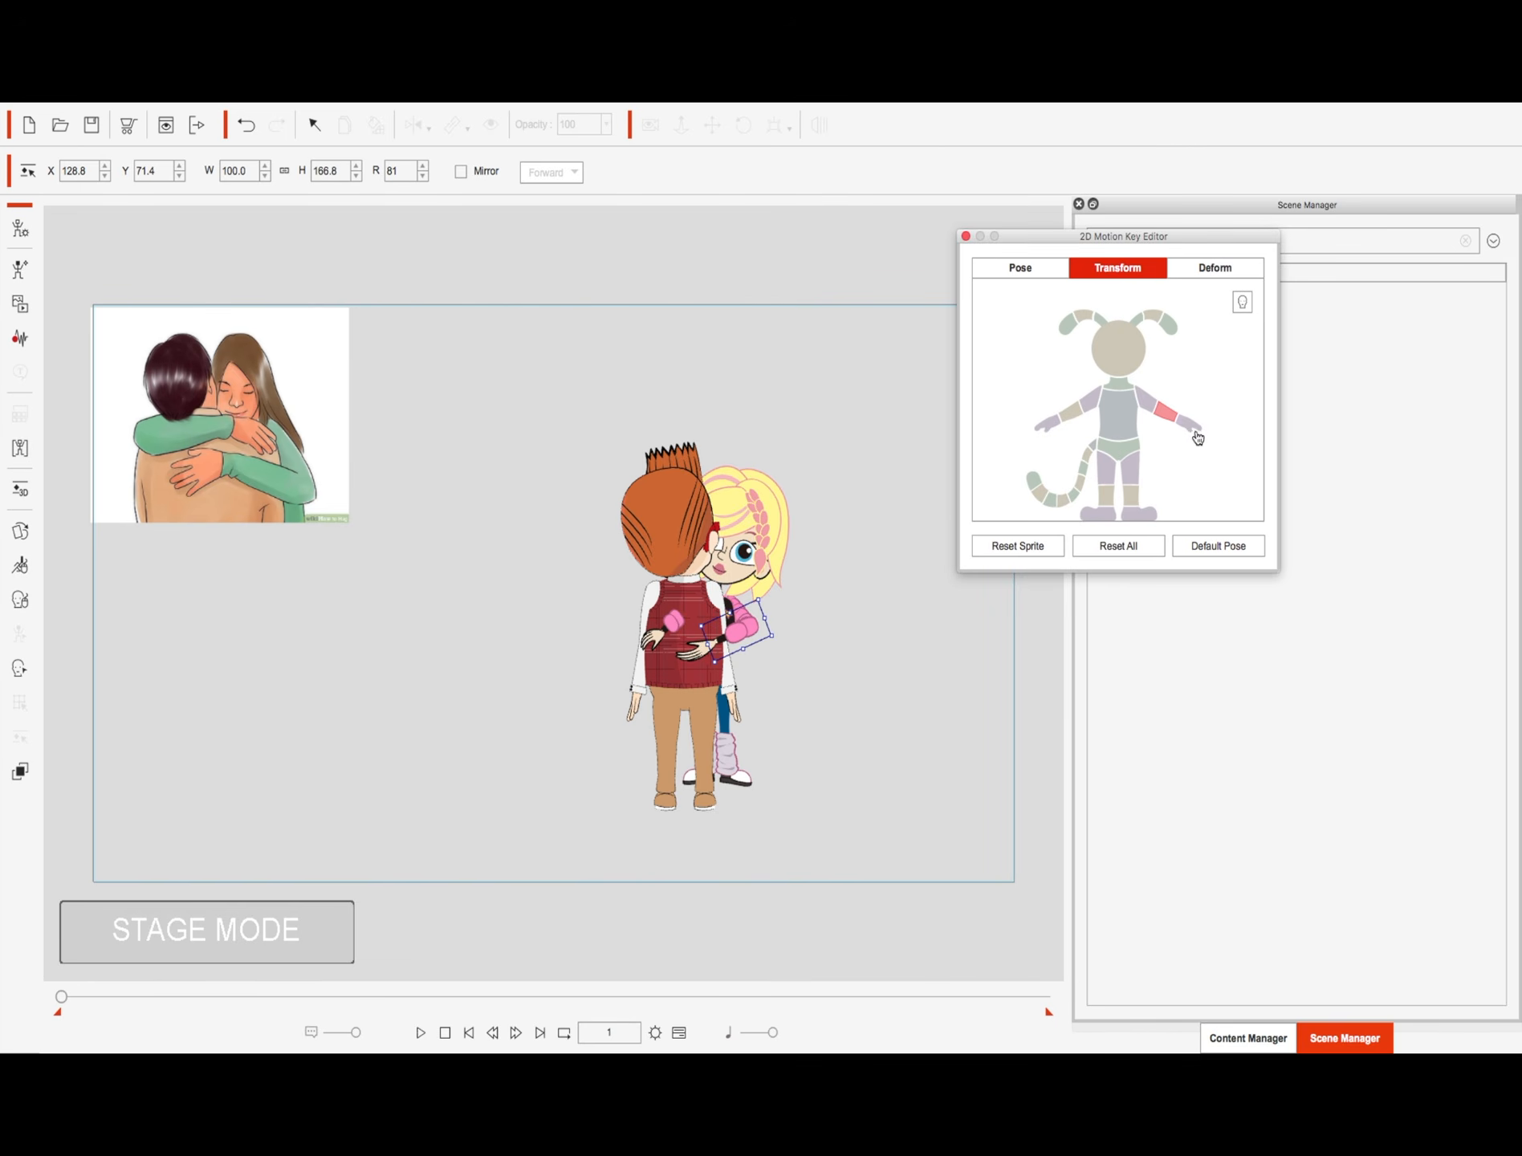
click(1193, 427)
drag(674, 670, 696, 661)
click(1167, 419)
drag(746, 635, 703, 656)
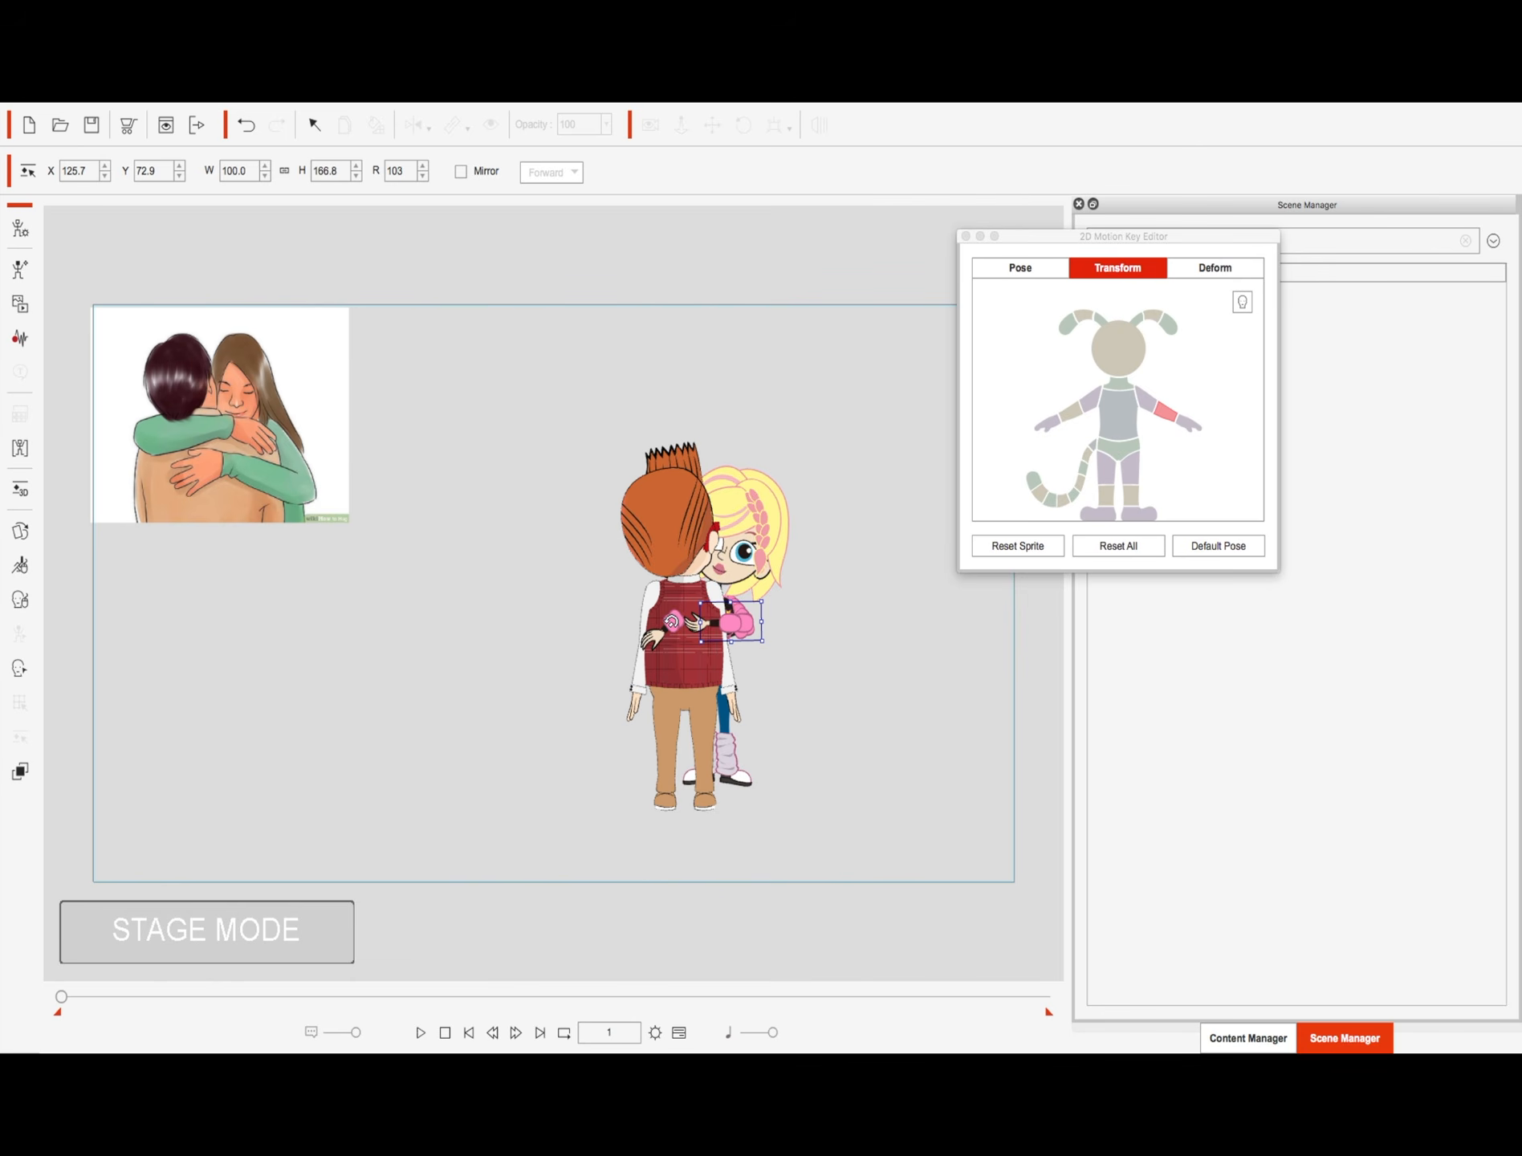
Step: Place the copy's right forearm at about X 59, Y 88 with height 173.2 and rotation 225°, turning its hand onto the man's back
click(673, 621)
drag(687, 612, 690, 606)
click(1046, 434)
drag(609, 674, 632, 660)
click(672, 621)
mouse_move(669, 590)
mouse_down()
mouse_move(621, 646)
mouse_move(640, 690)
mouse_move(653, 595)
mouse_up()
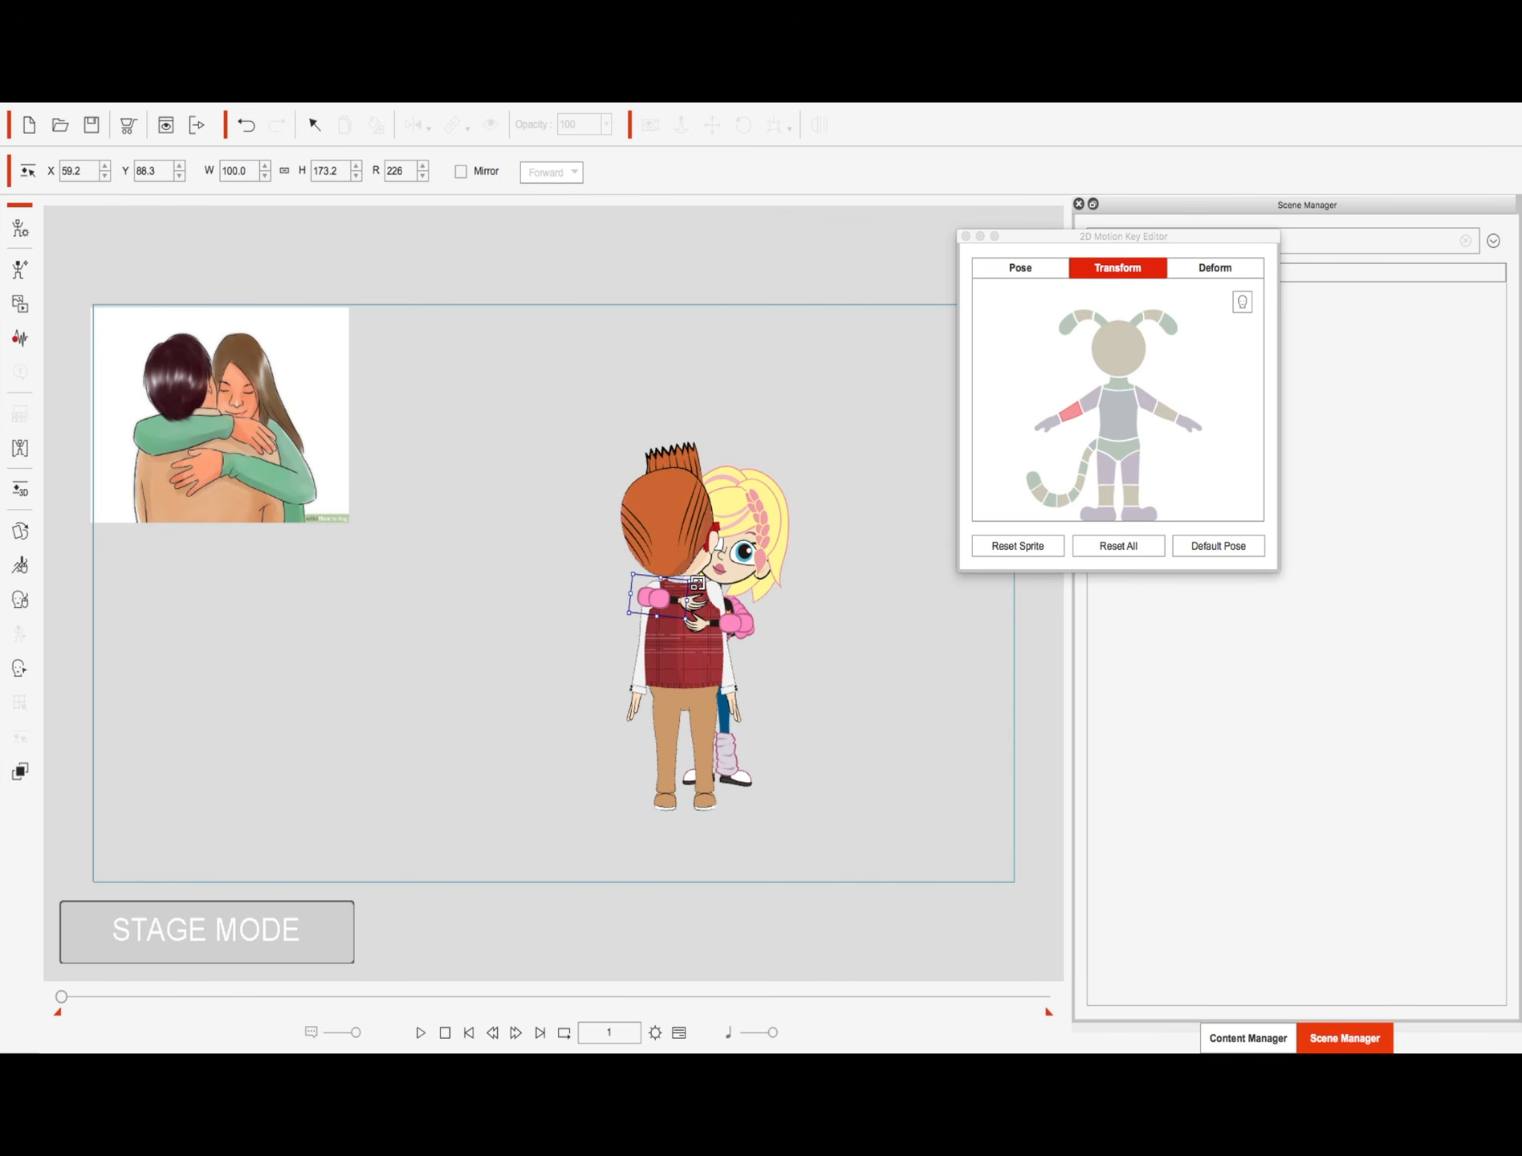
drag(695, 580, 695, 586)
Step: Close the 2D Motion Key Editor, lock Cherry G2(0) and unlock Cherry G2 in the Scene Manager
click(1219, 1039)
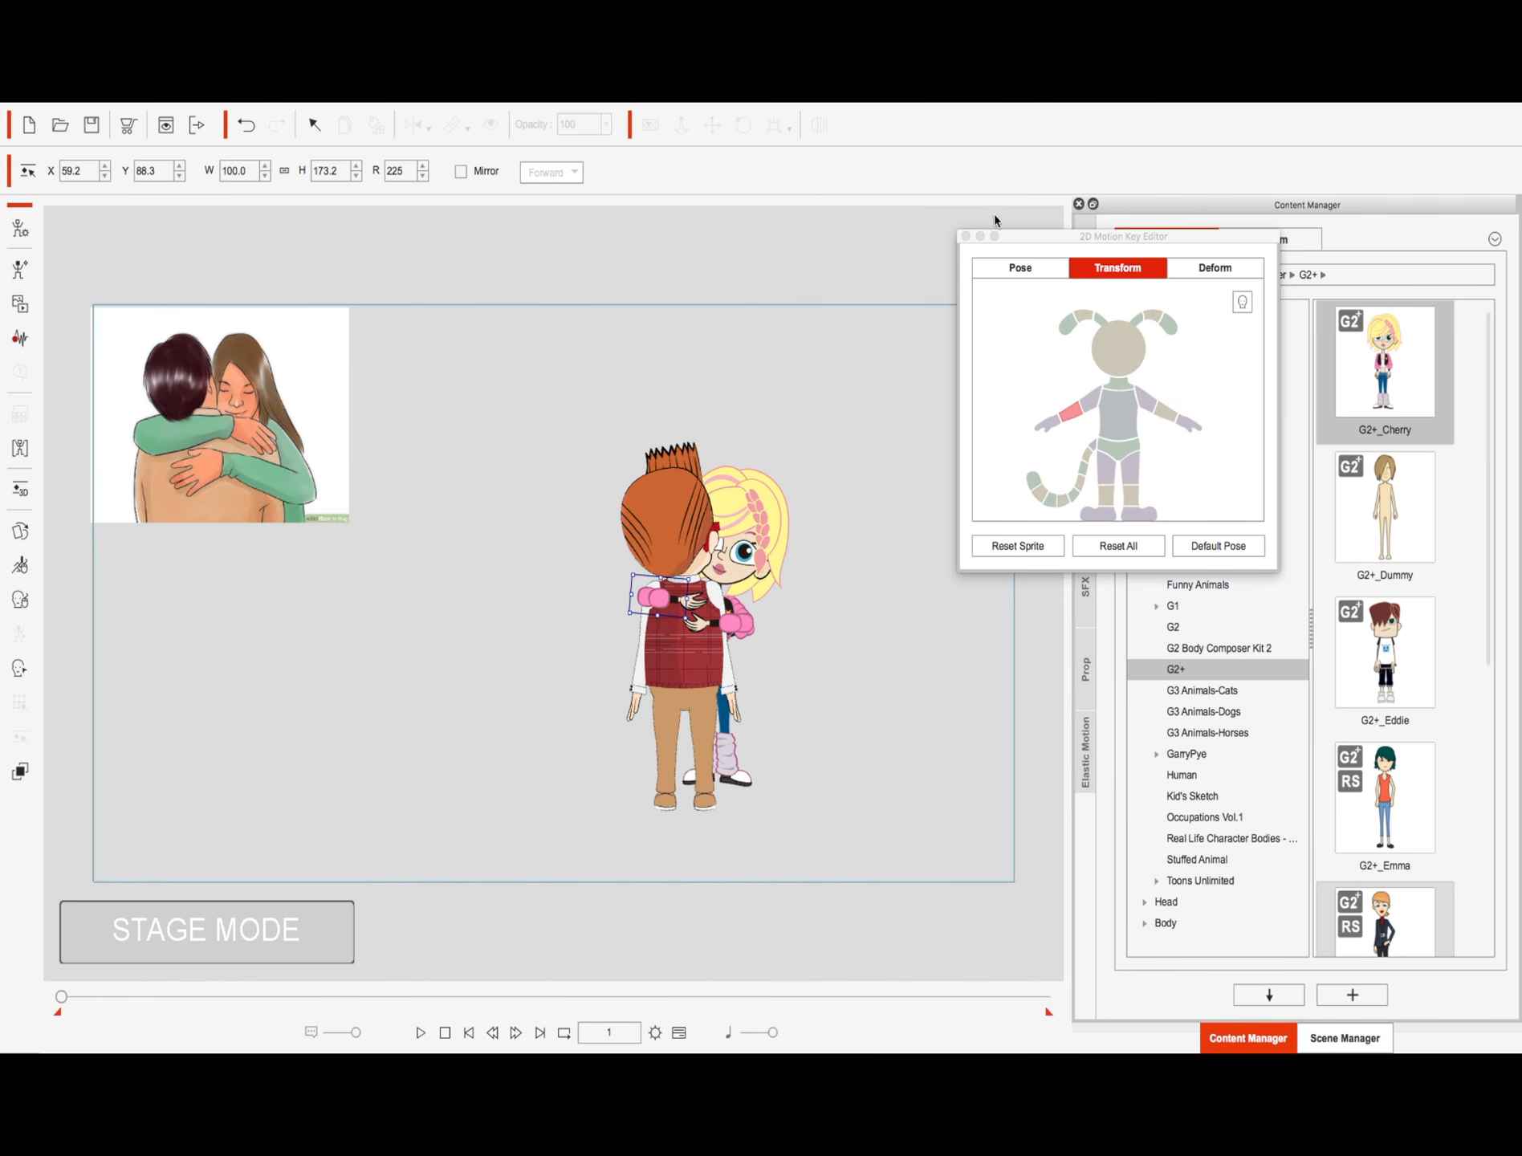
click(966, 236)
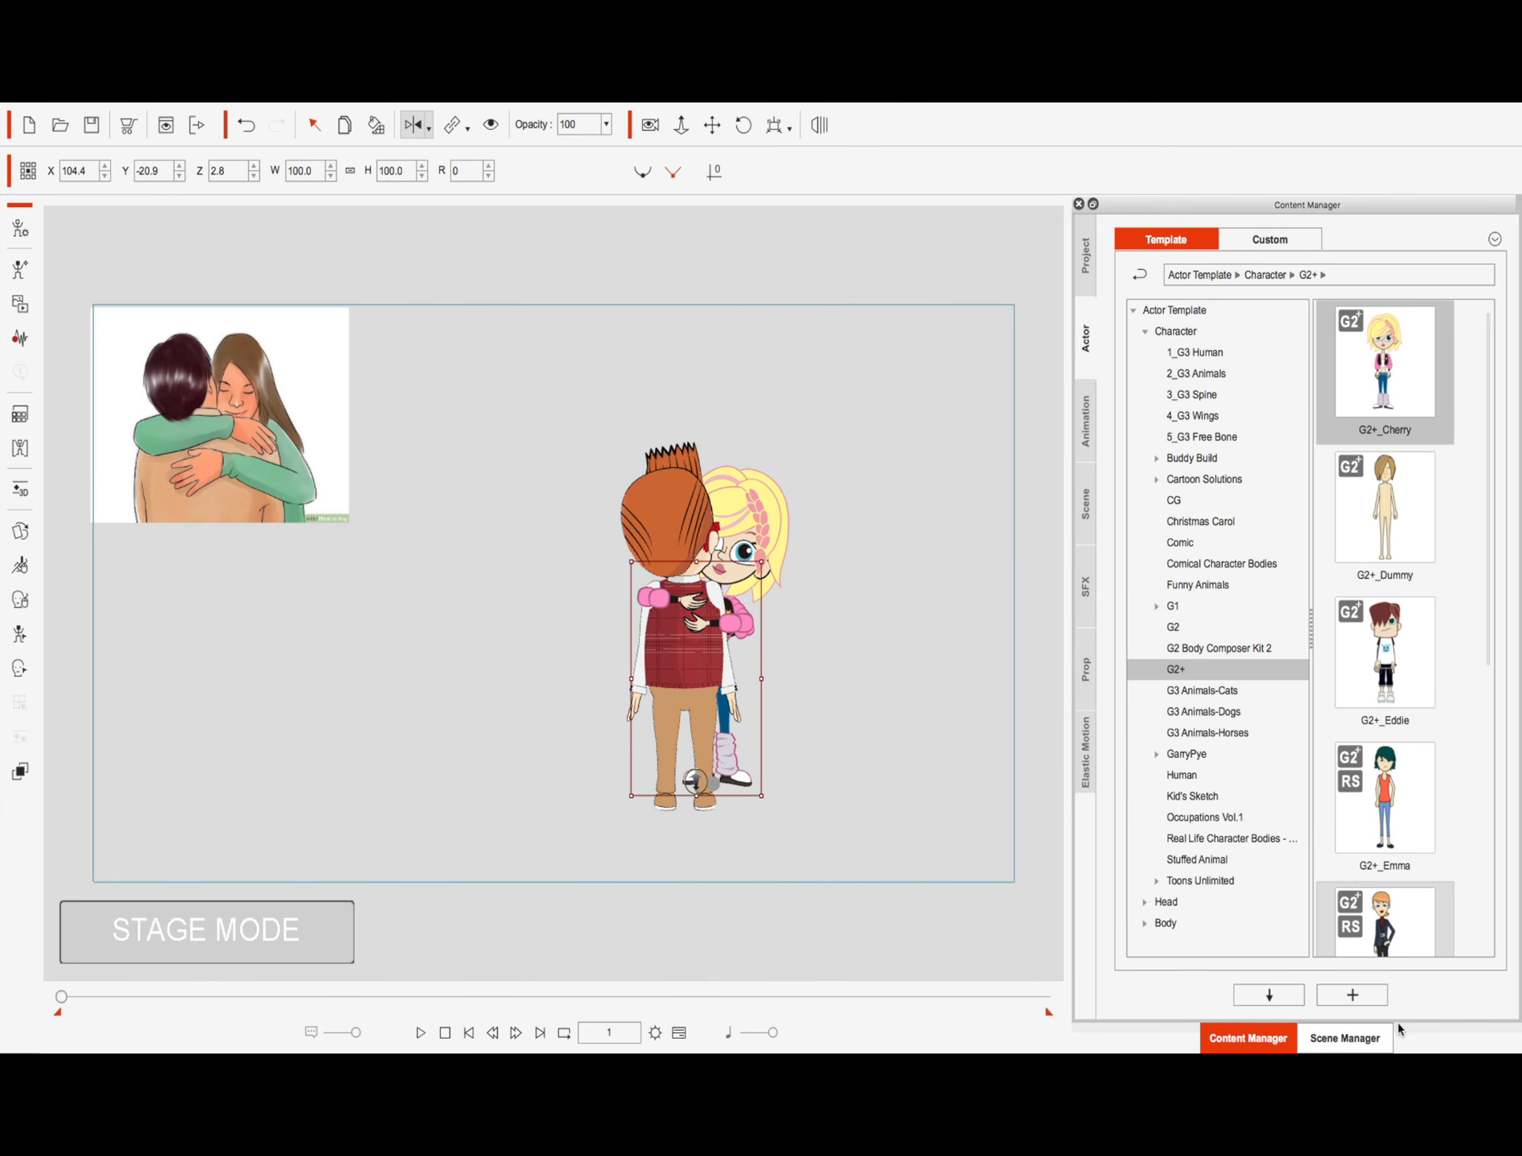
click(1367, 1039)
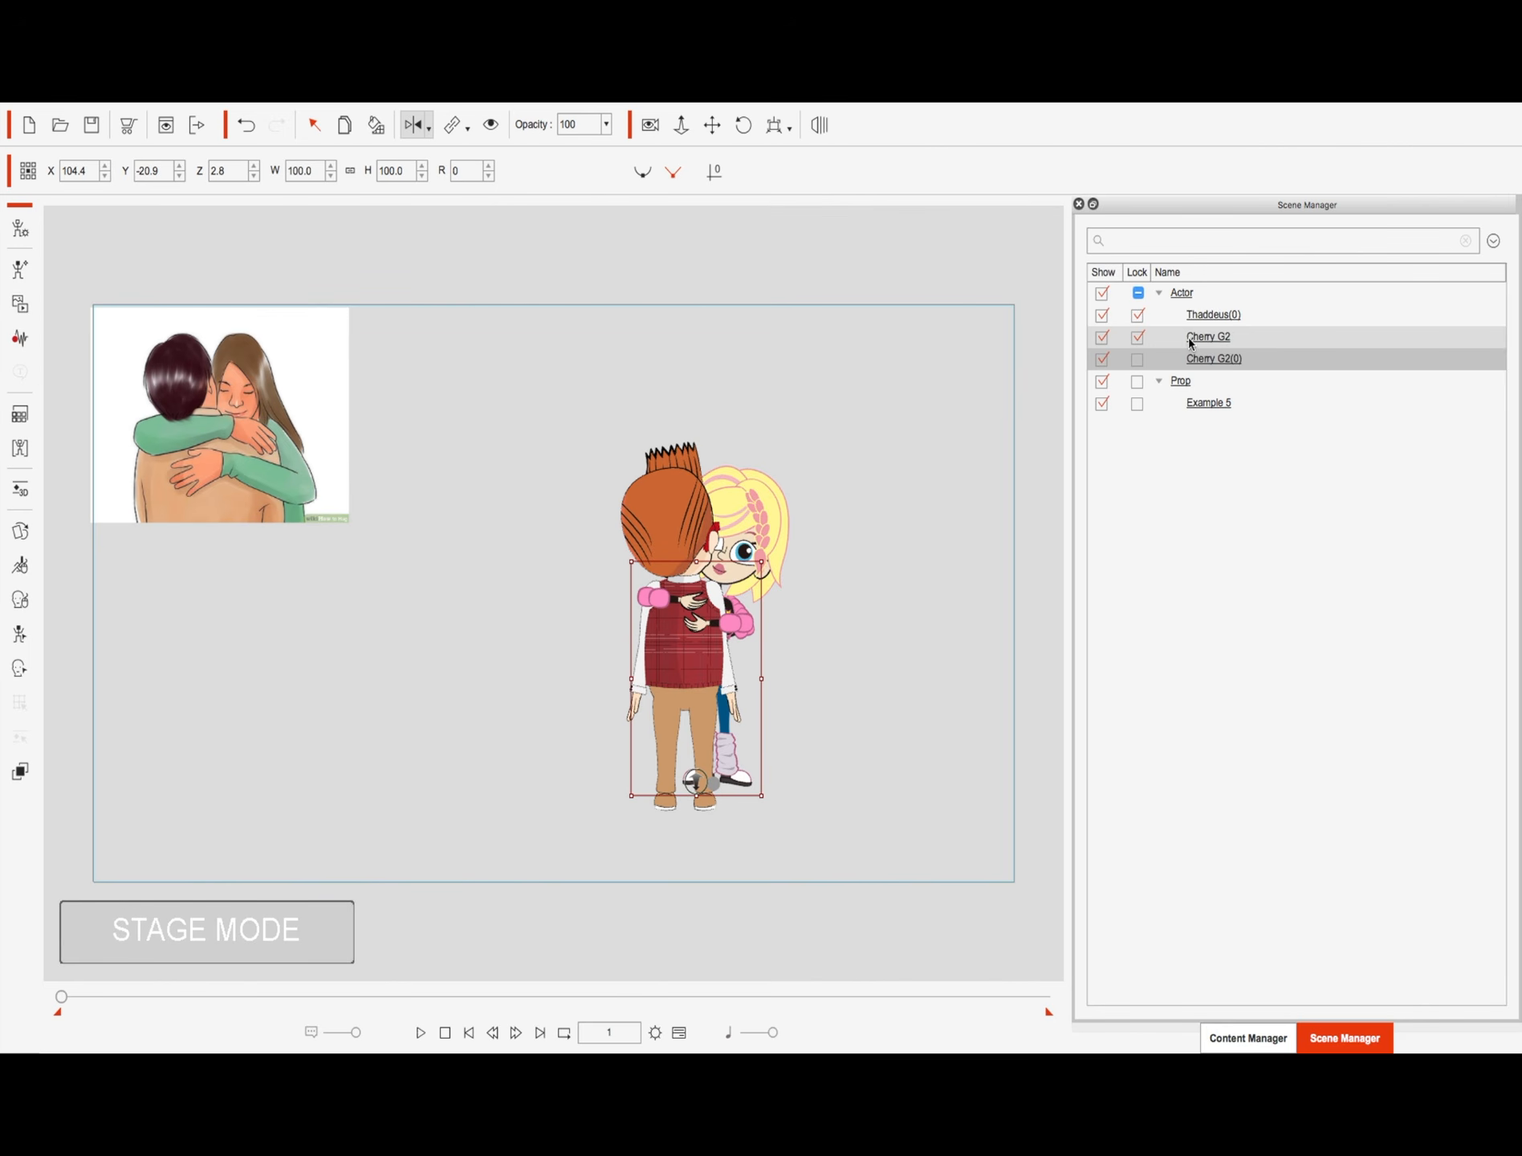
click(1138, 359)
click(1137, 337)
click(912, 491)
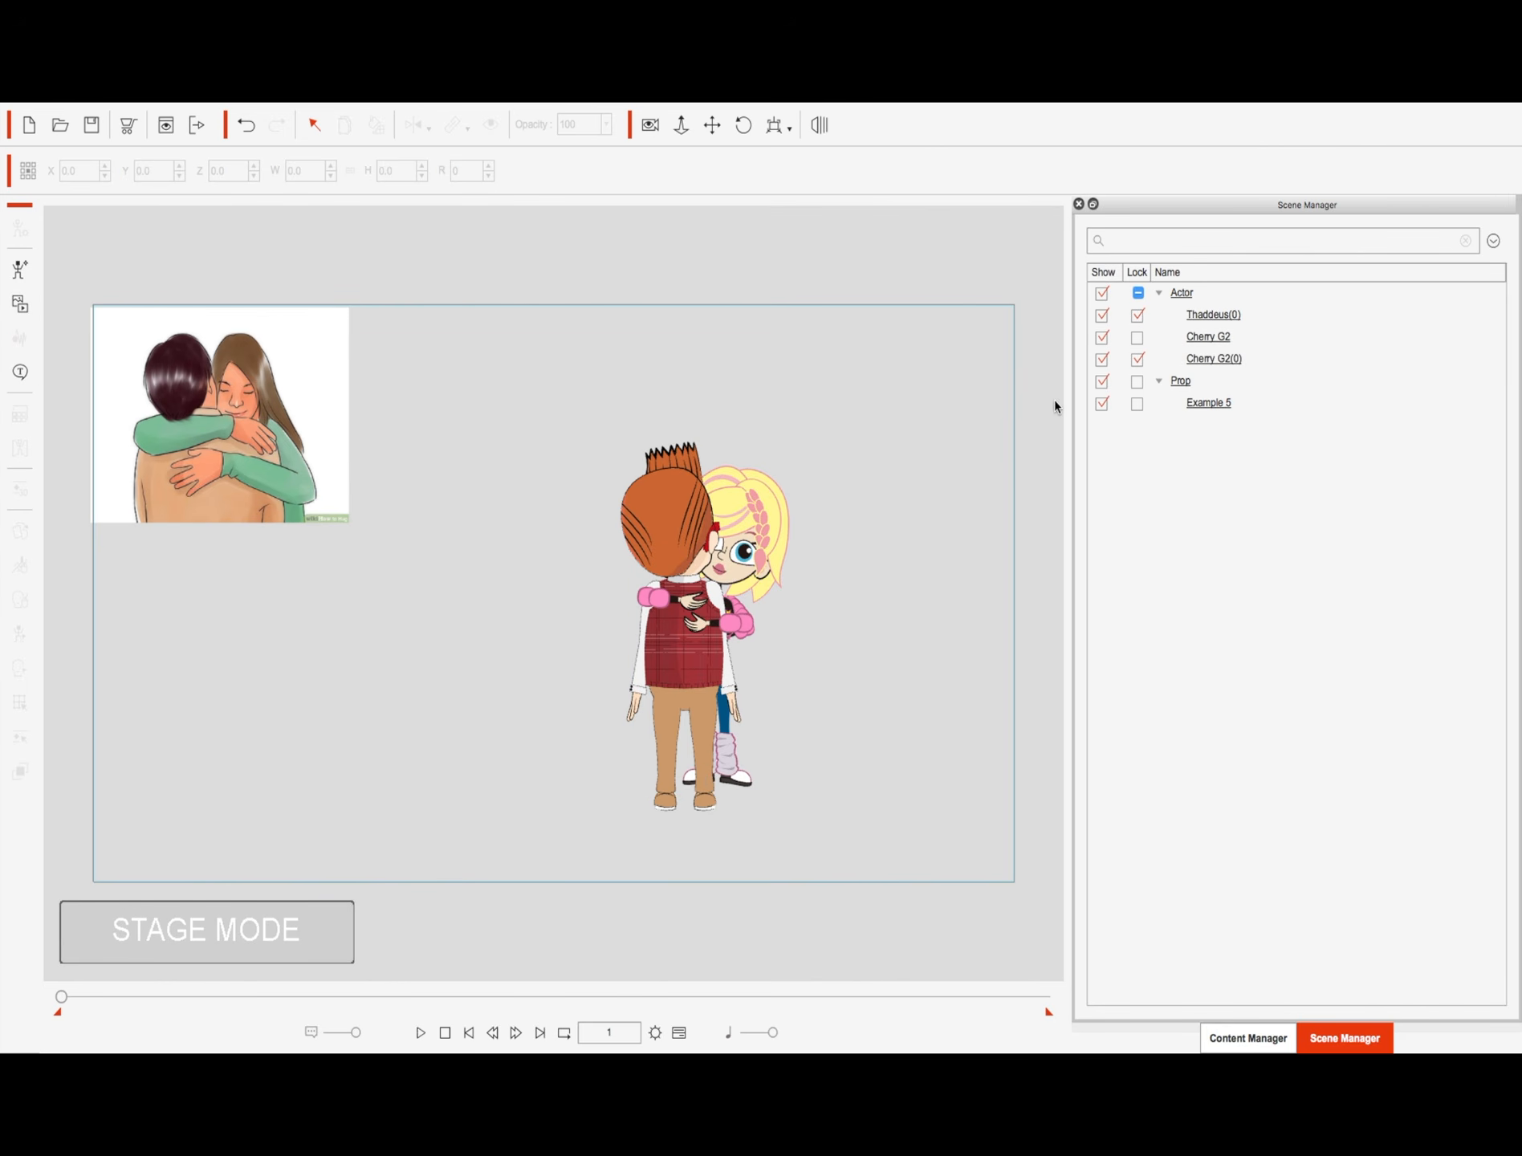
Step: In the Sprite Editor, replace Cherry G2's left forearm and left hand sprites with Empty
click(764, 521)
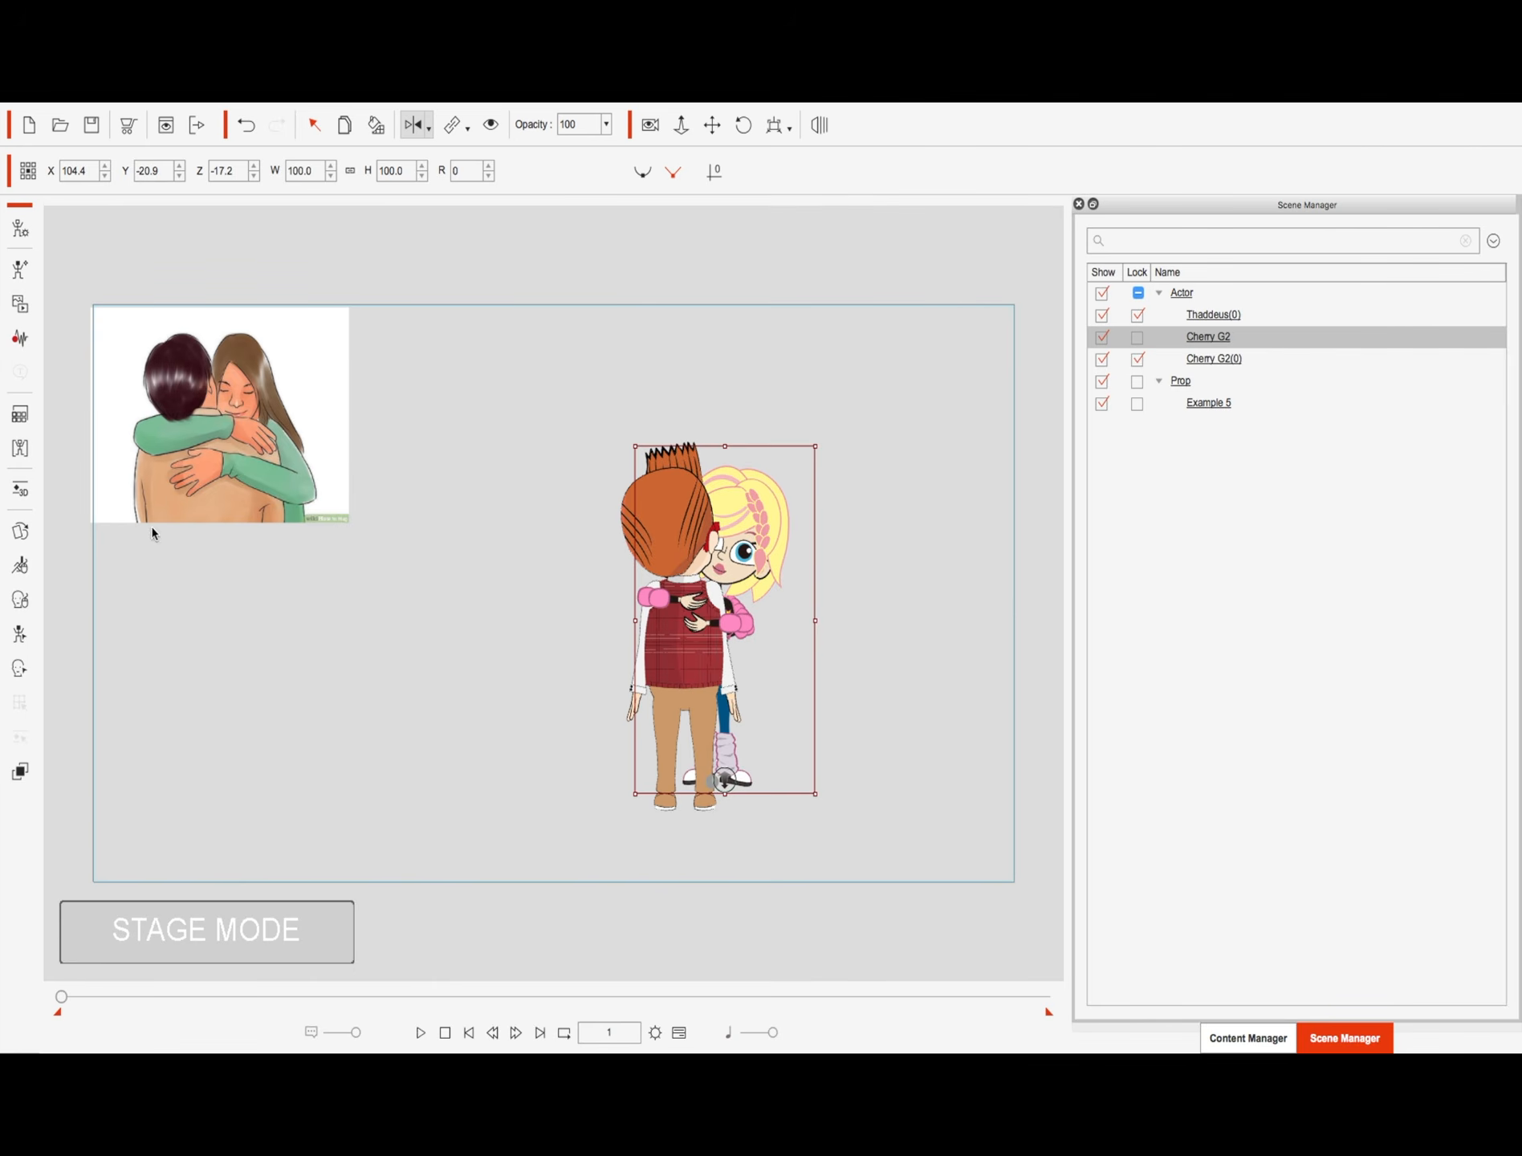
click(20, 531)
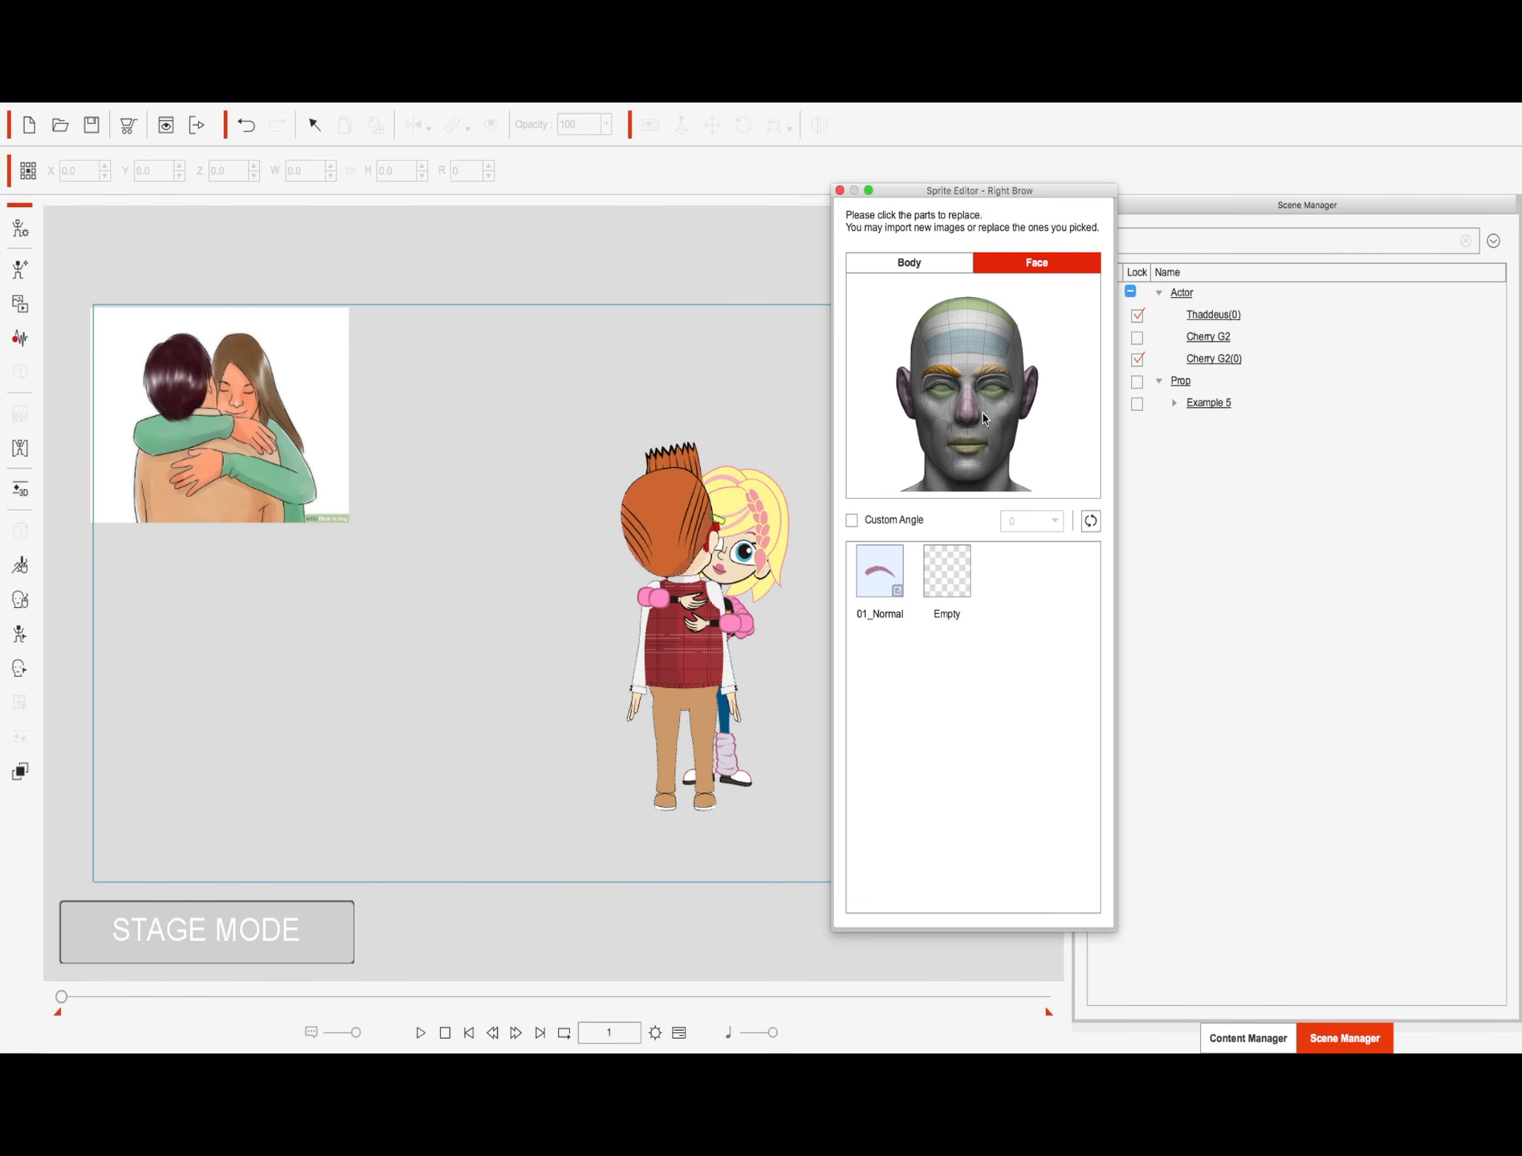
click(911, 265)
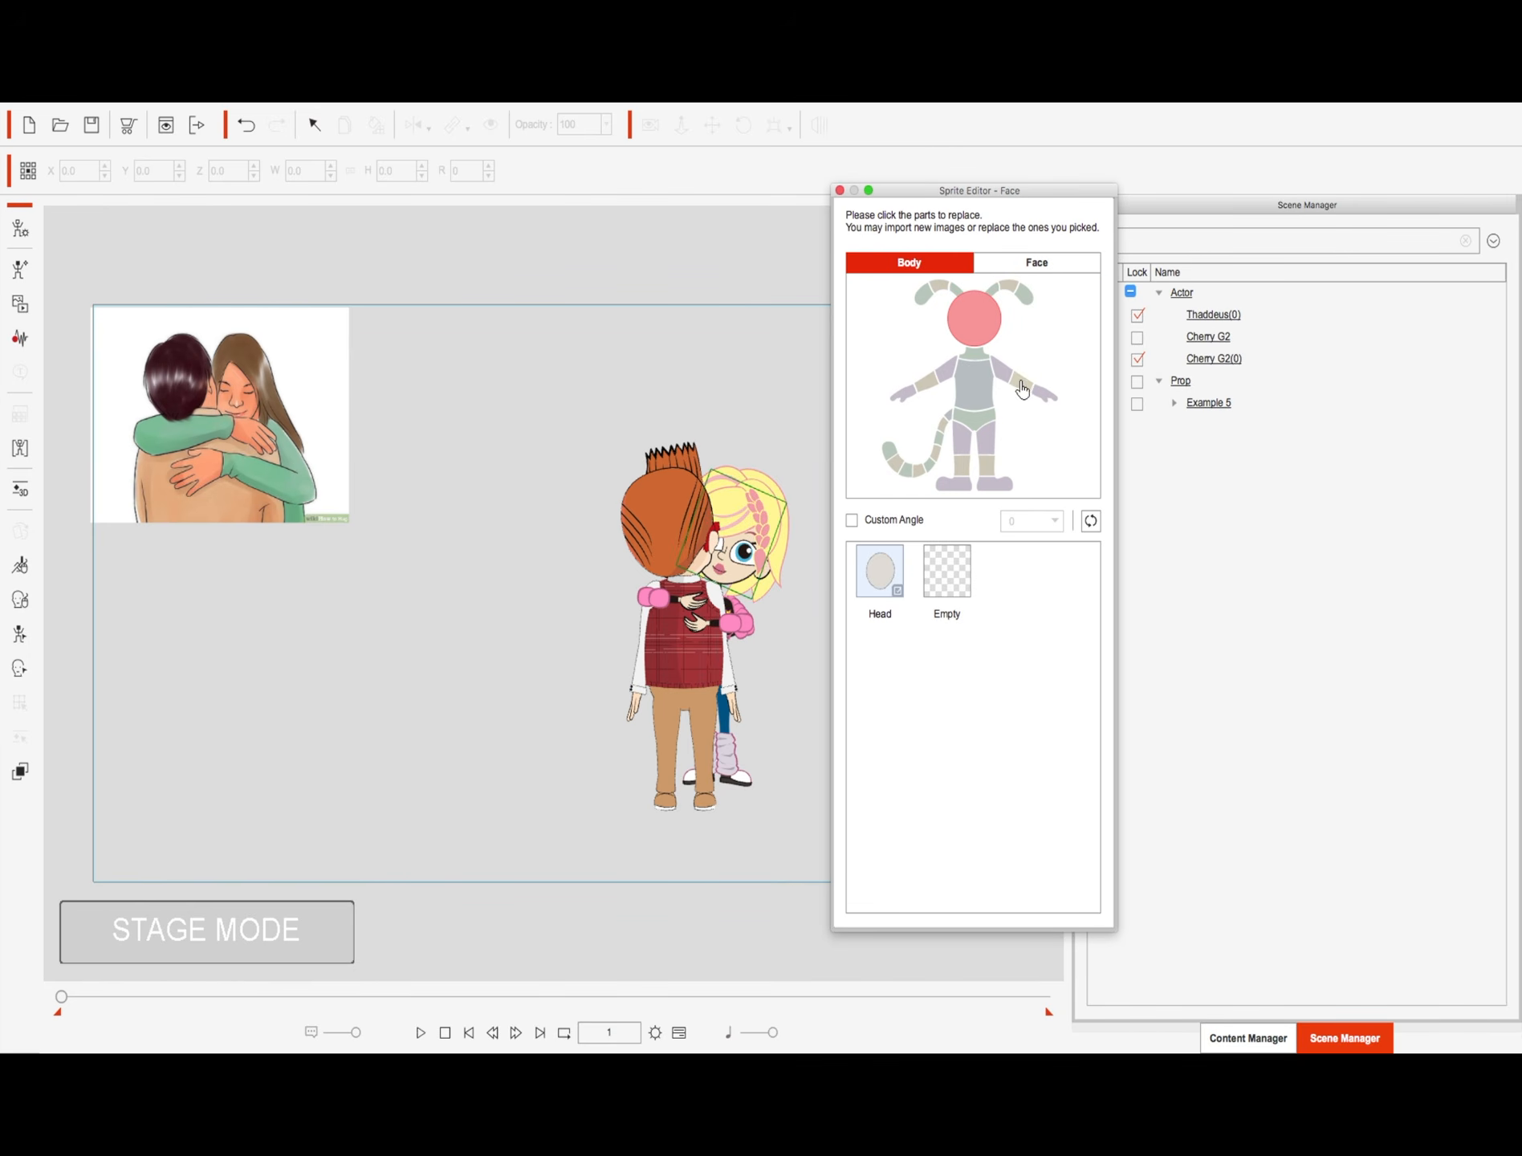
click(1021, 383)
click(944, 566)
click(1046, 393)
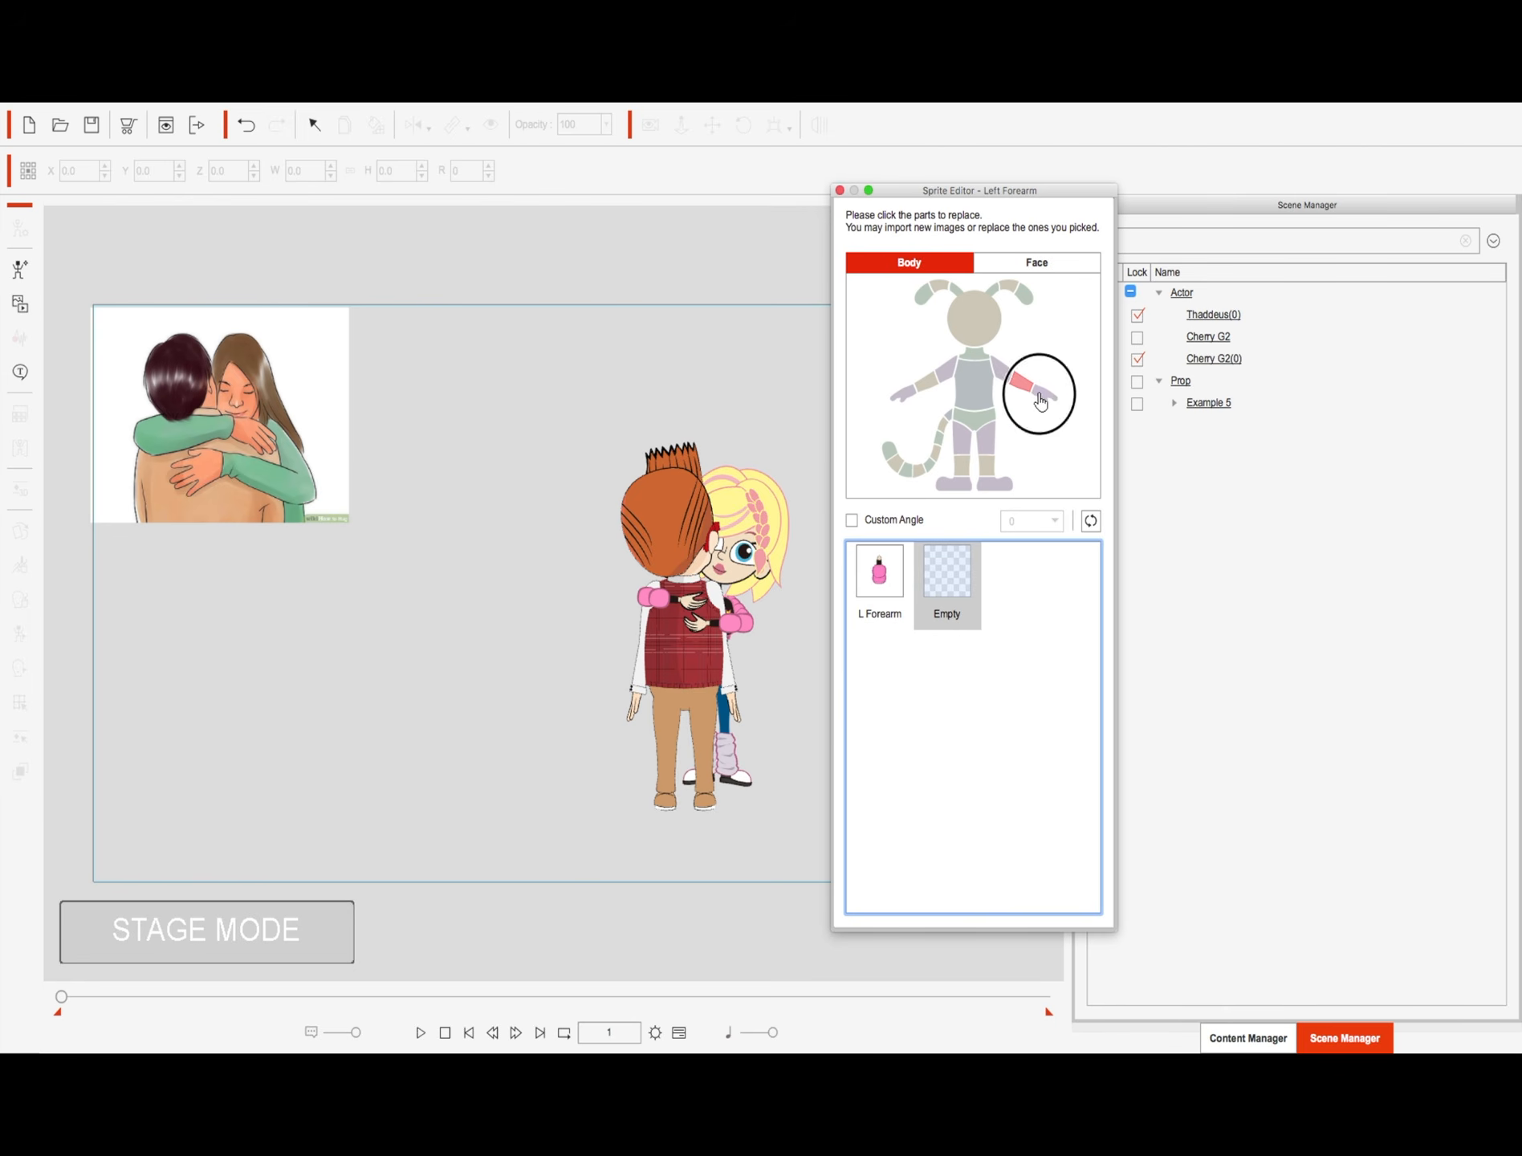
click(1003, 841)
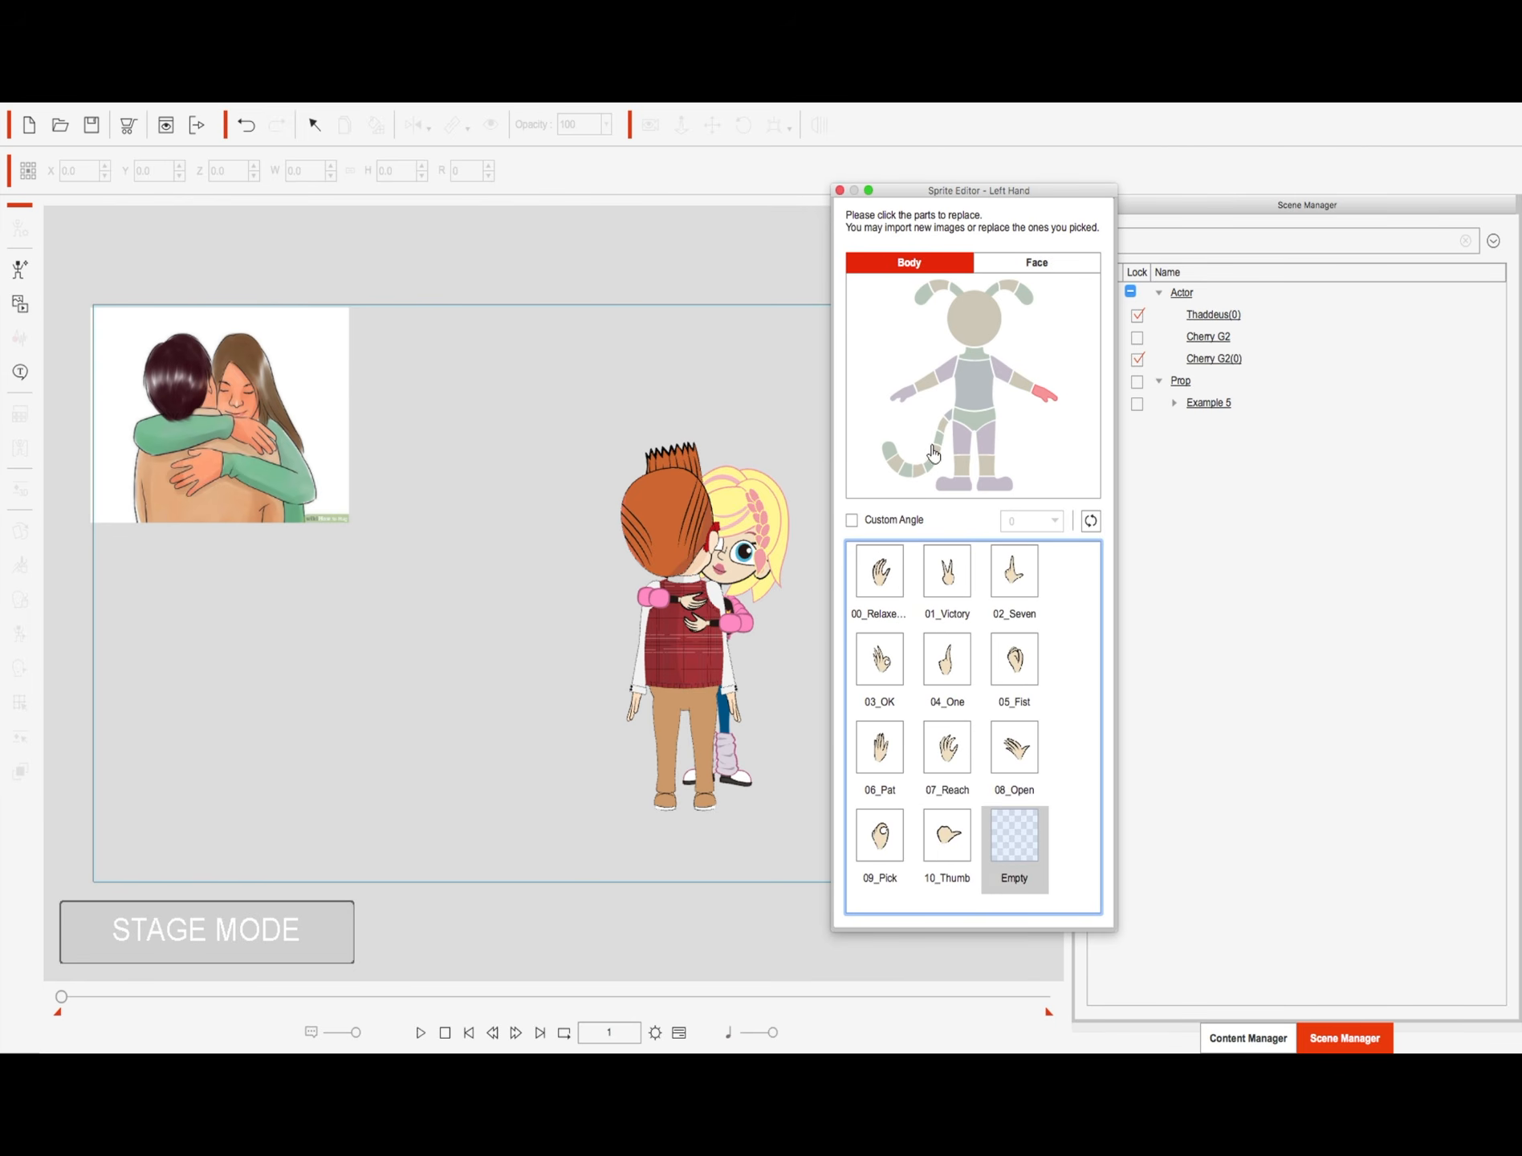
Step: Replace Cherry G2's right forearm and right hand sprites with Empty and close the Sprite Editor
click(925, 389)
click(945, 589)
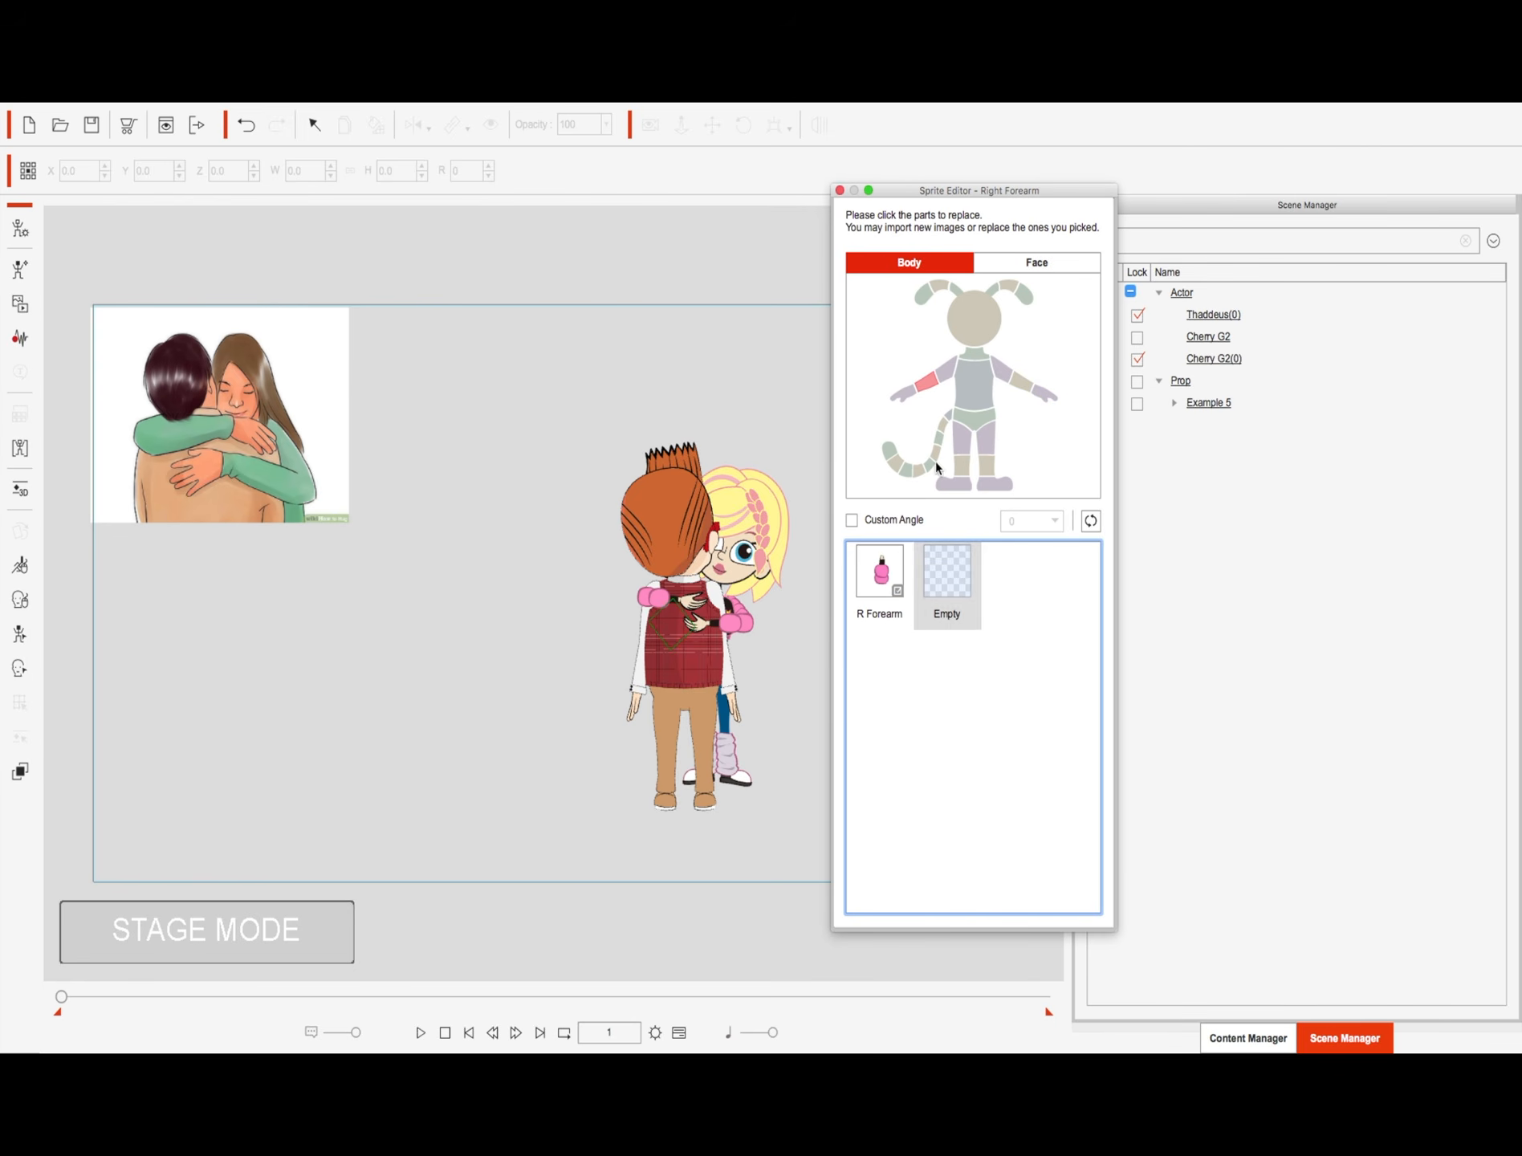
click(904, 398)
click(1016, 833)
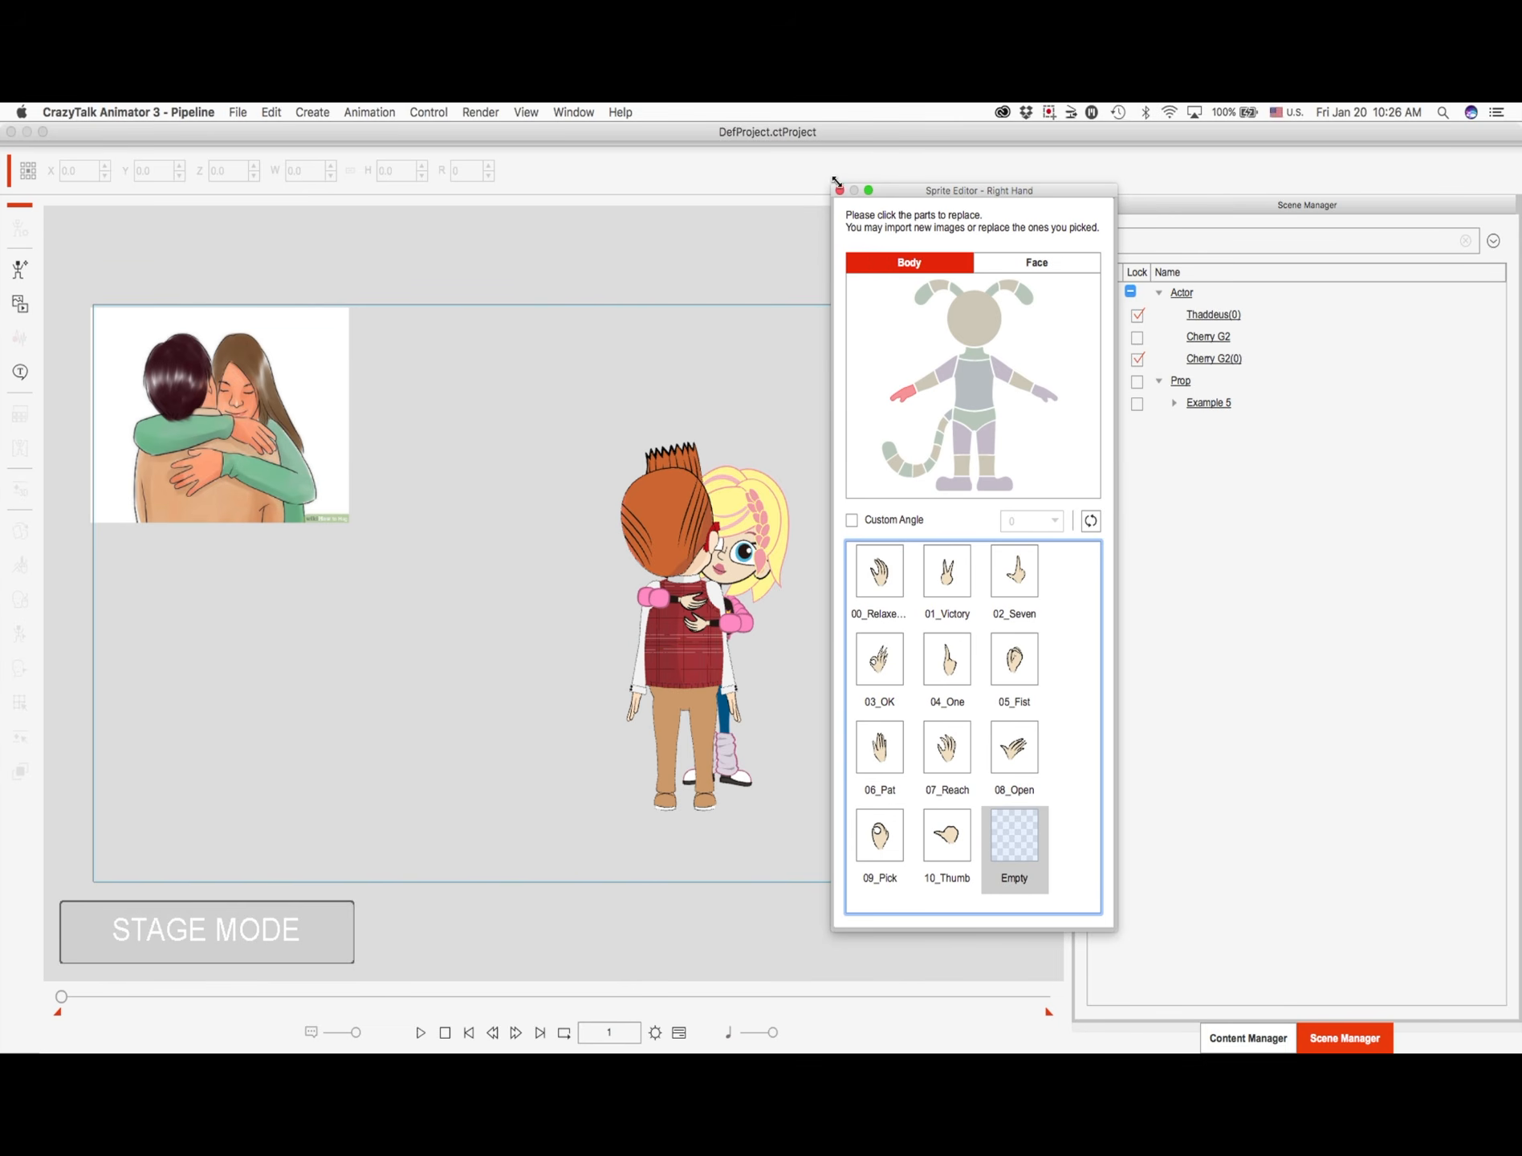
click(839, 190)
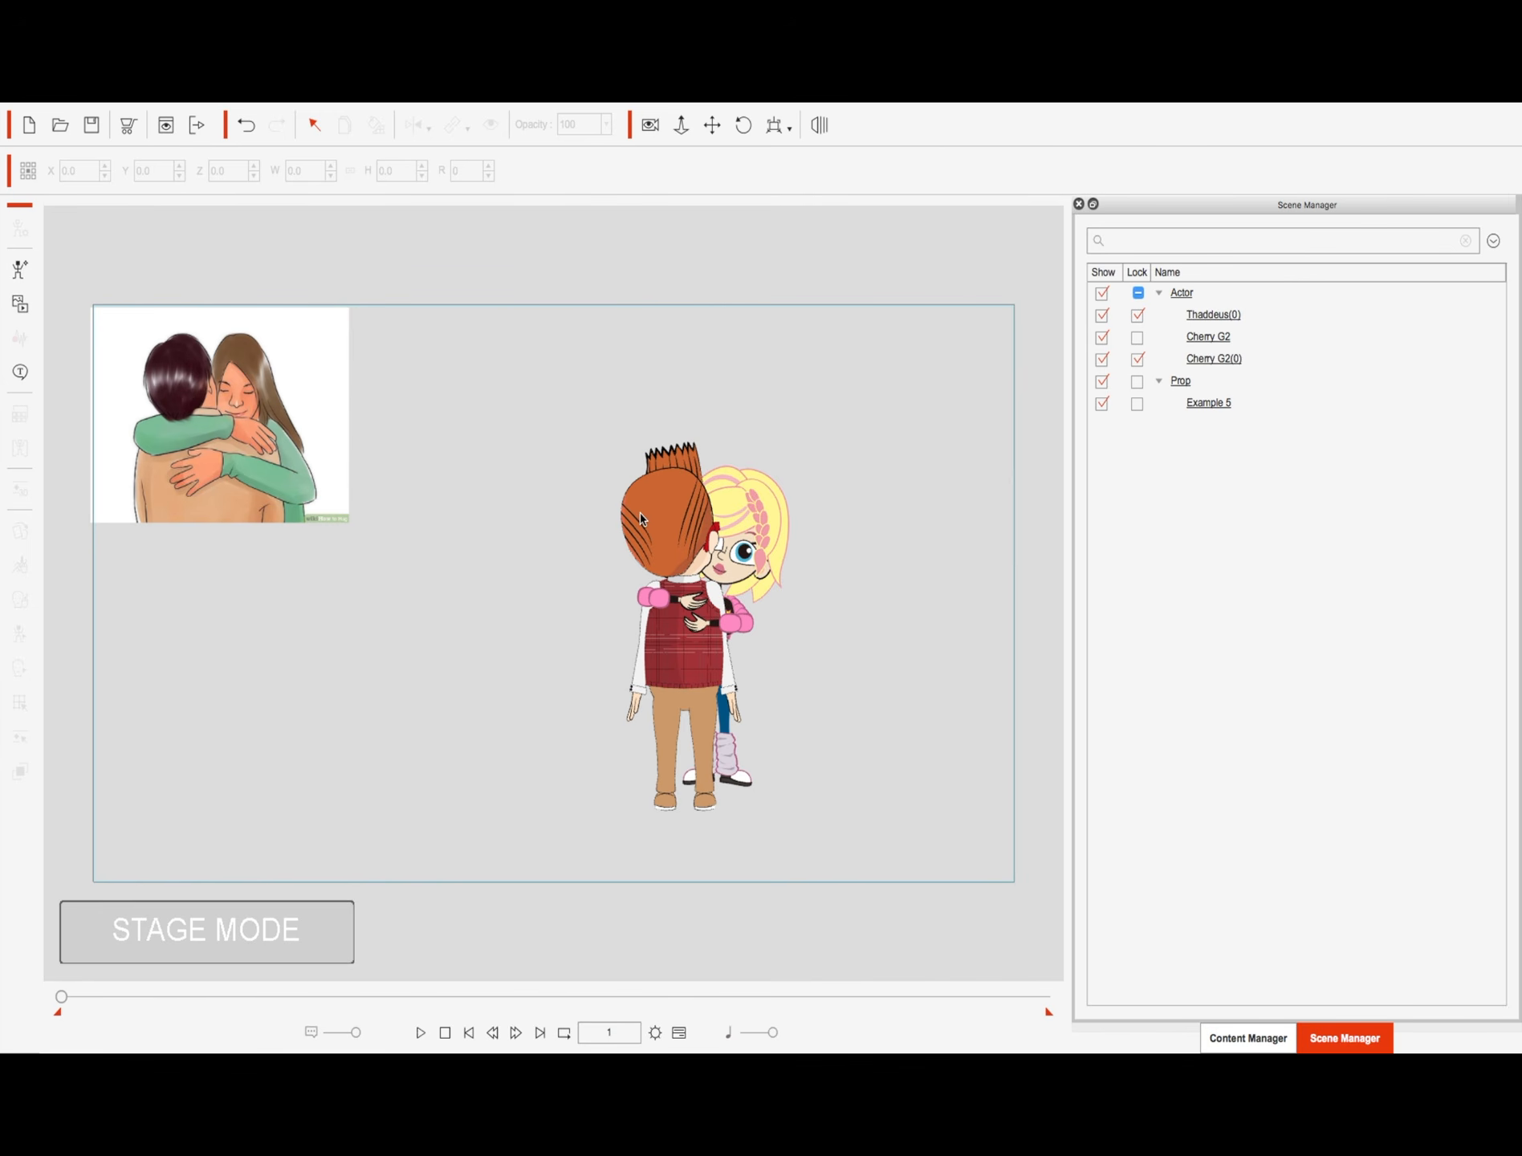
Step: Reopen the Sprite Editor for Cherry G2 and set both the left and right eye to 03_Close
click(772, 534)
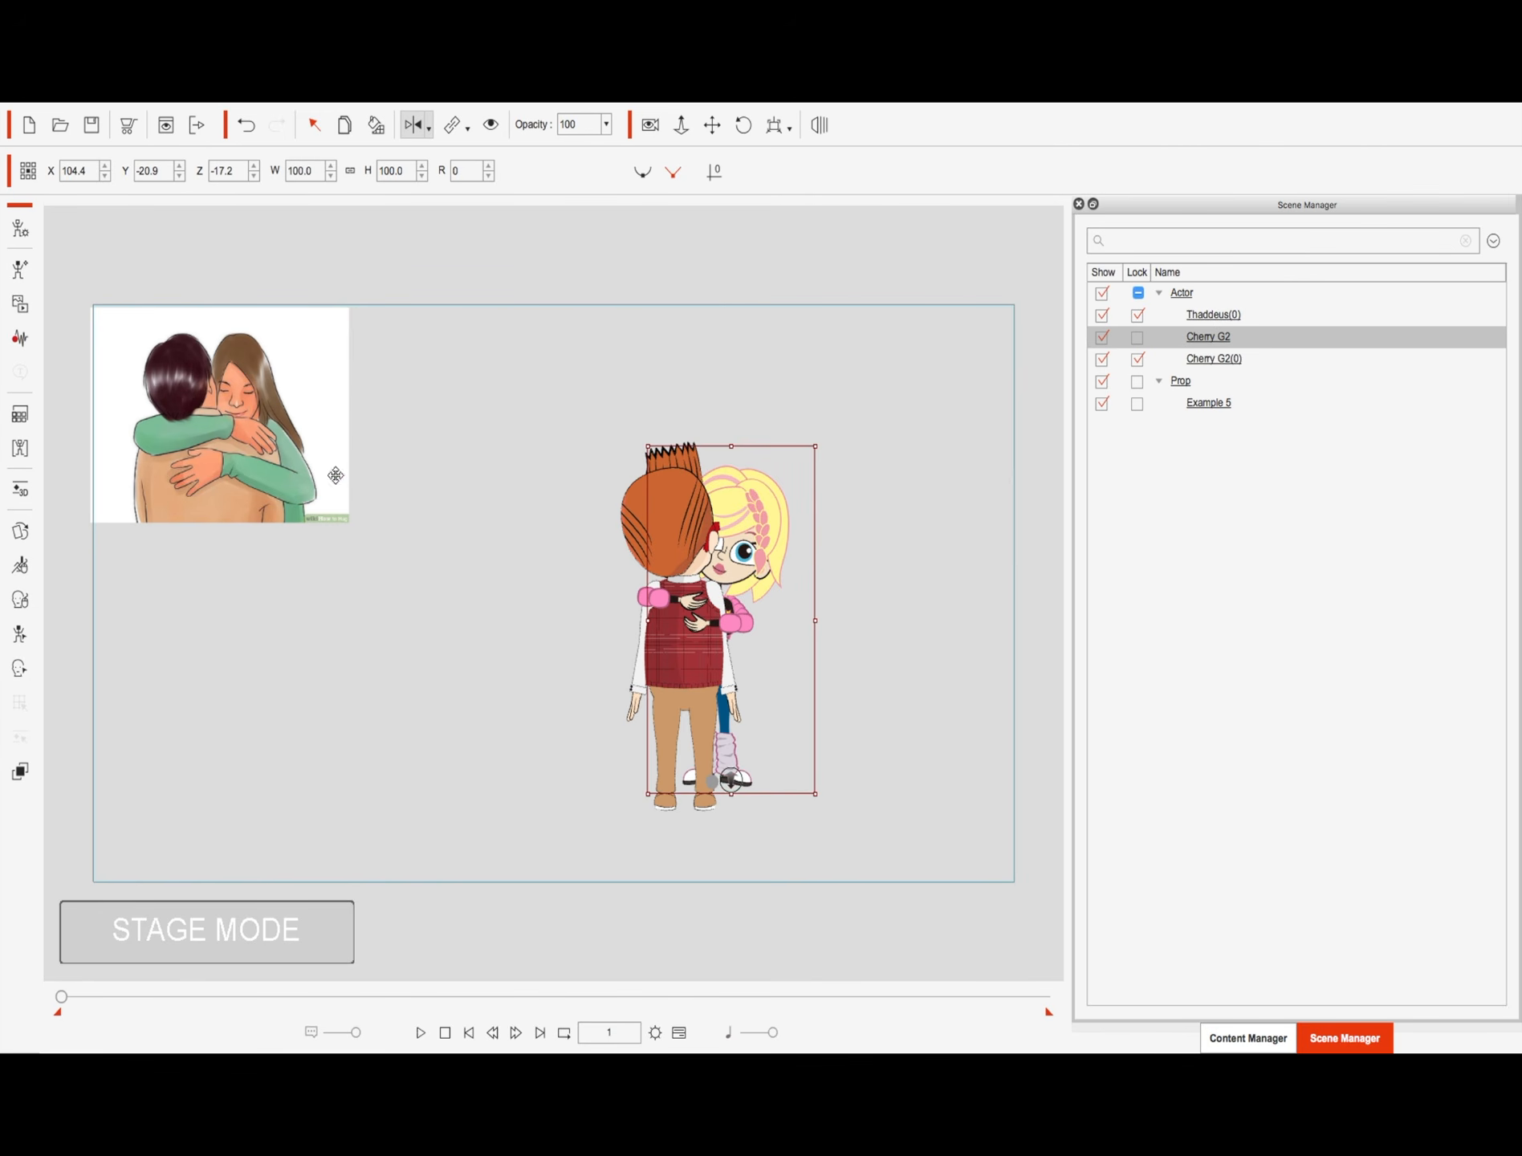
click(22, 531)
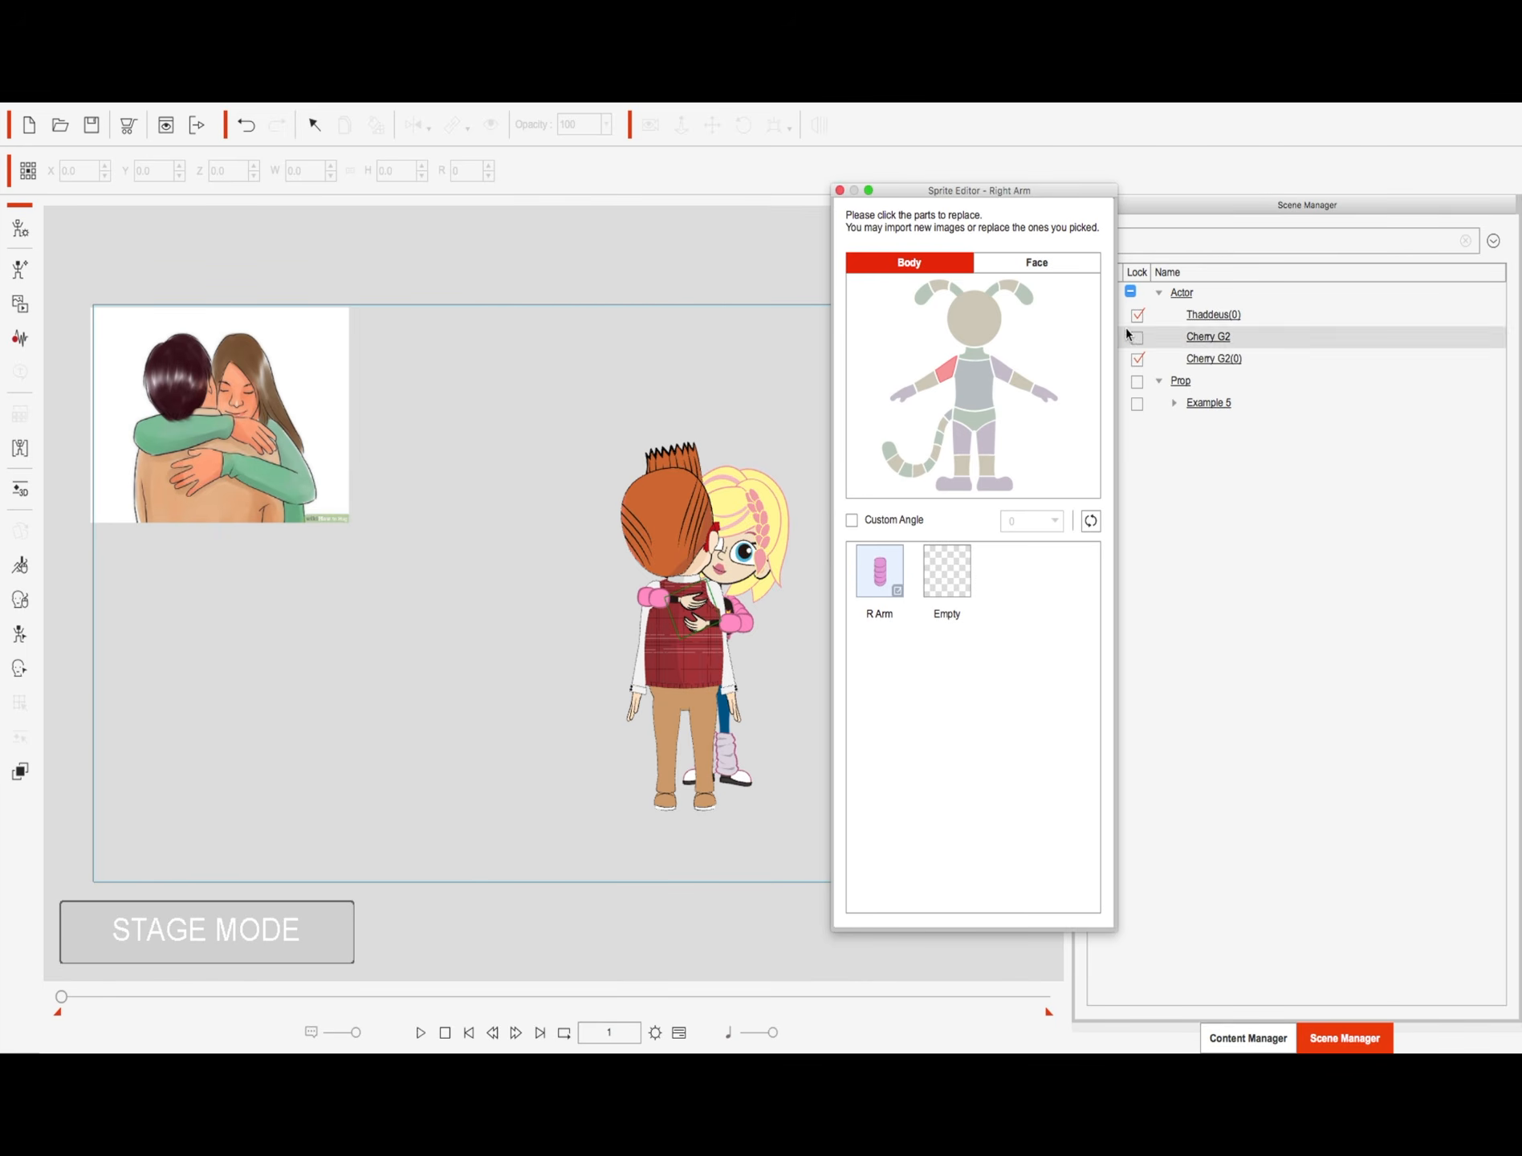
click(1037, 261)
click(992, 391)
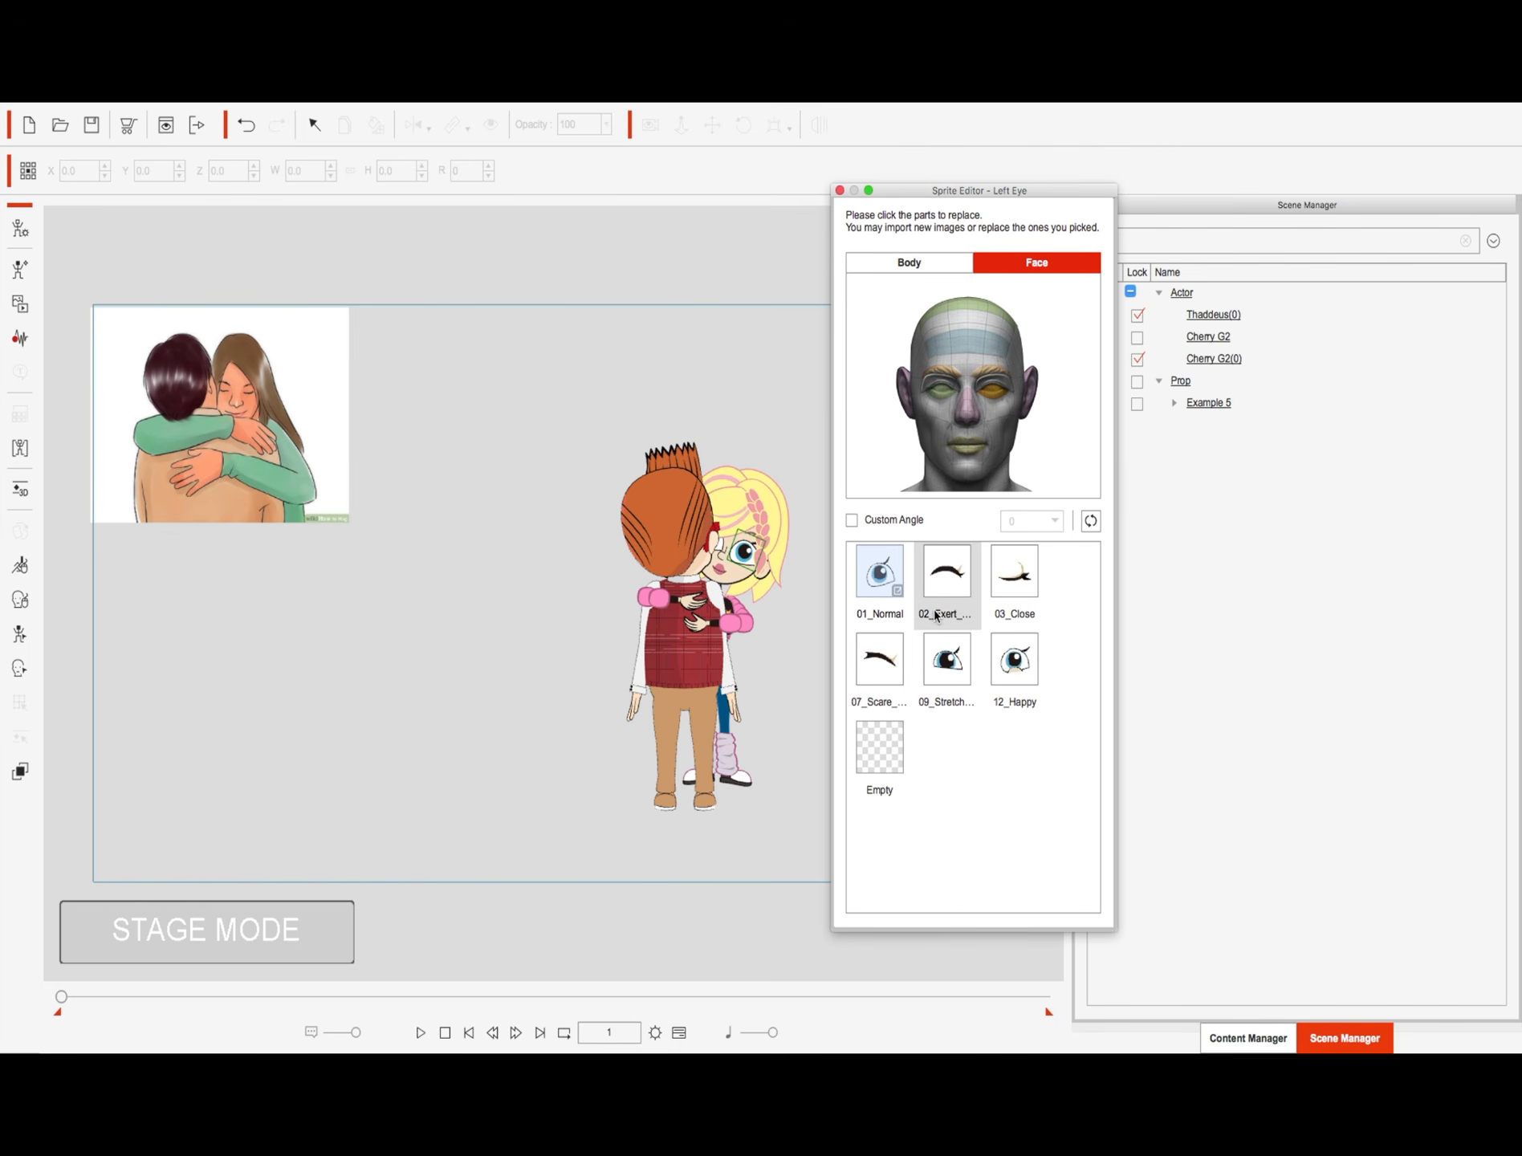
click(1005, 581)
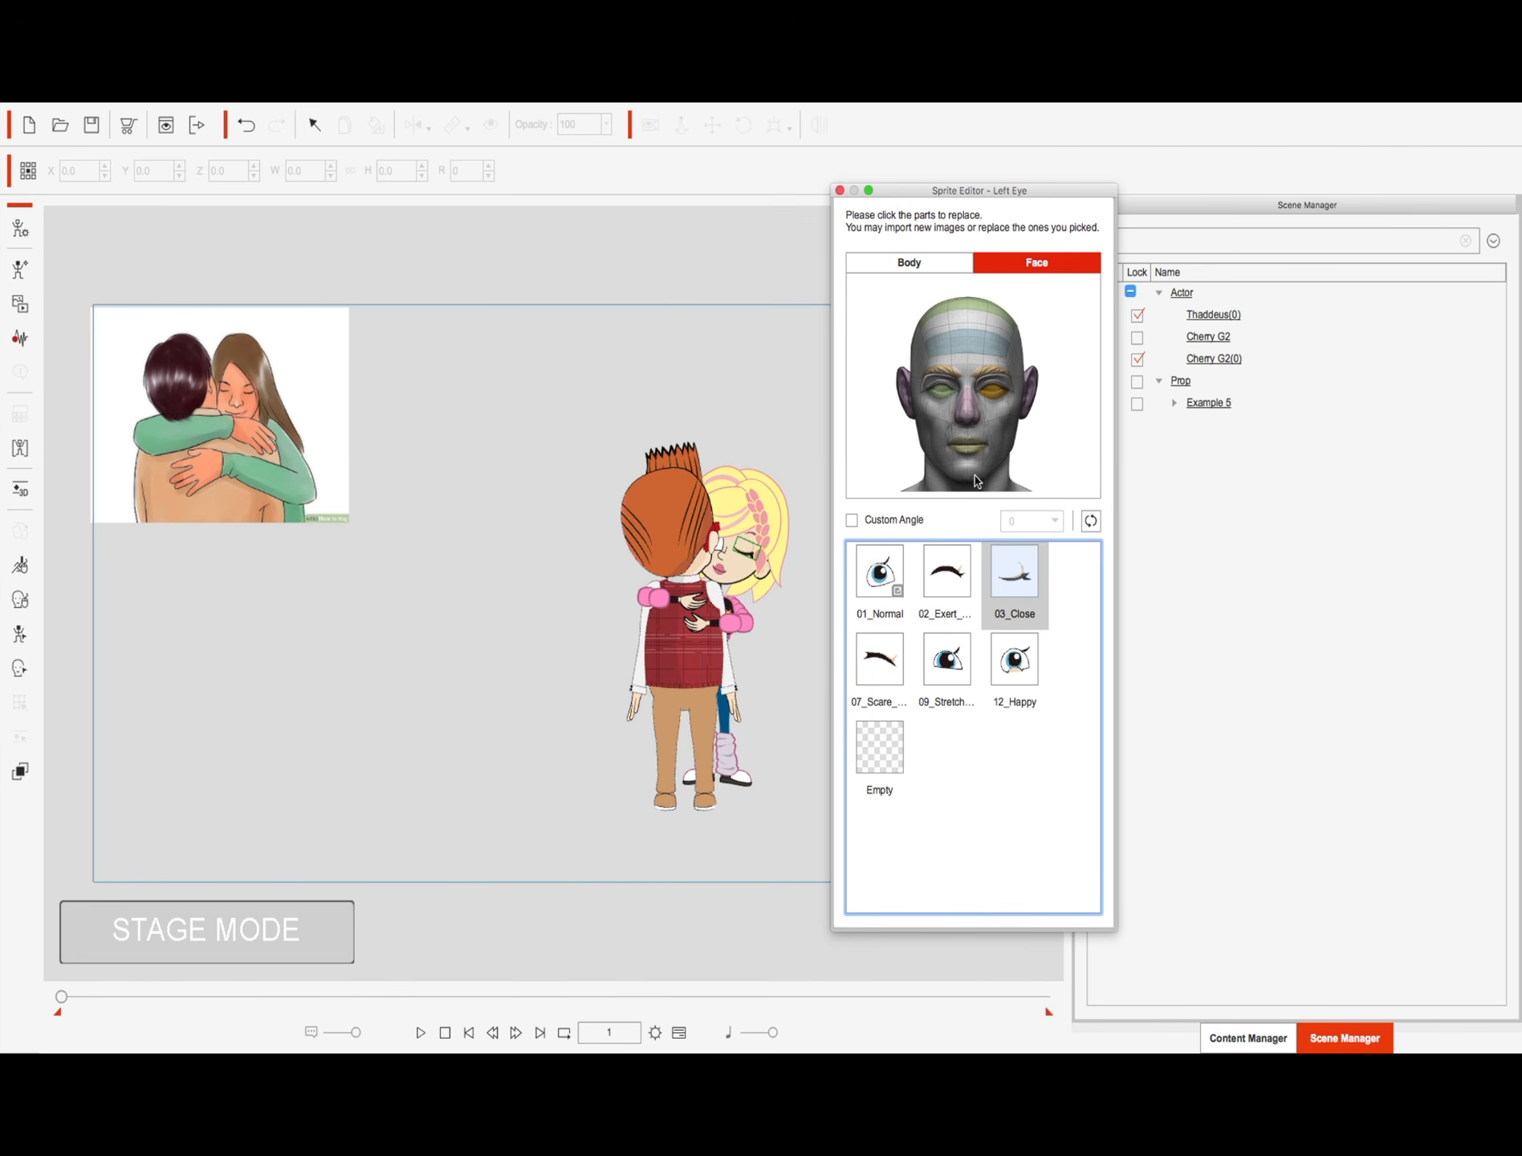
click(933, 395)
click(1024, 588)
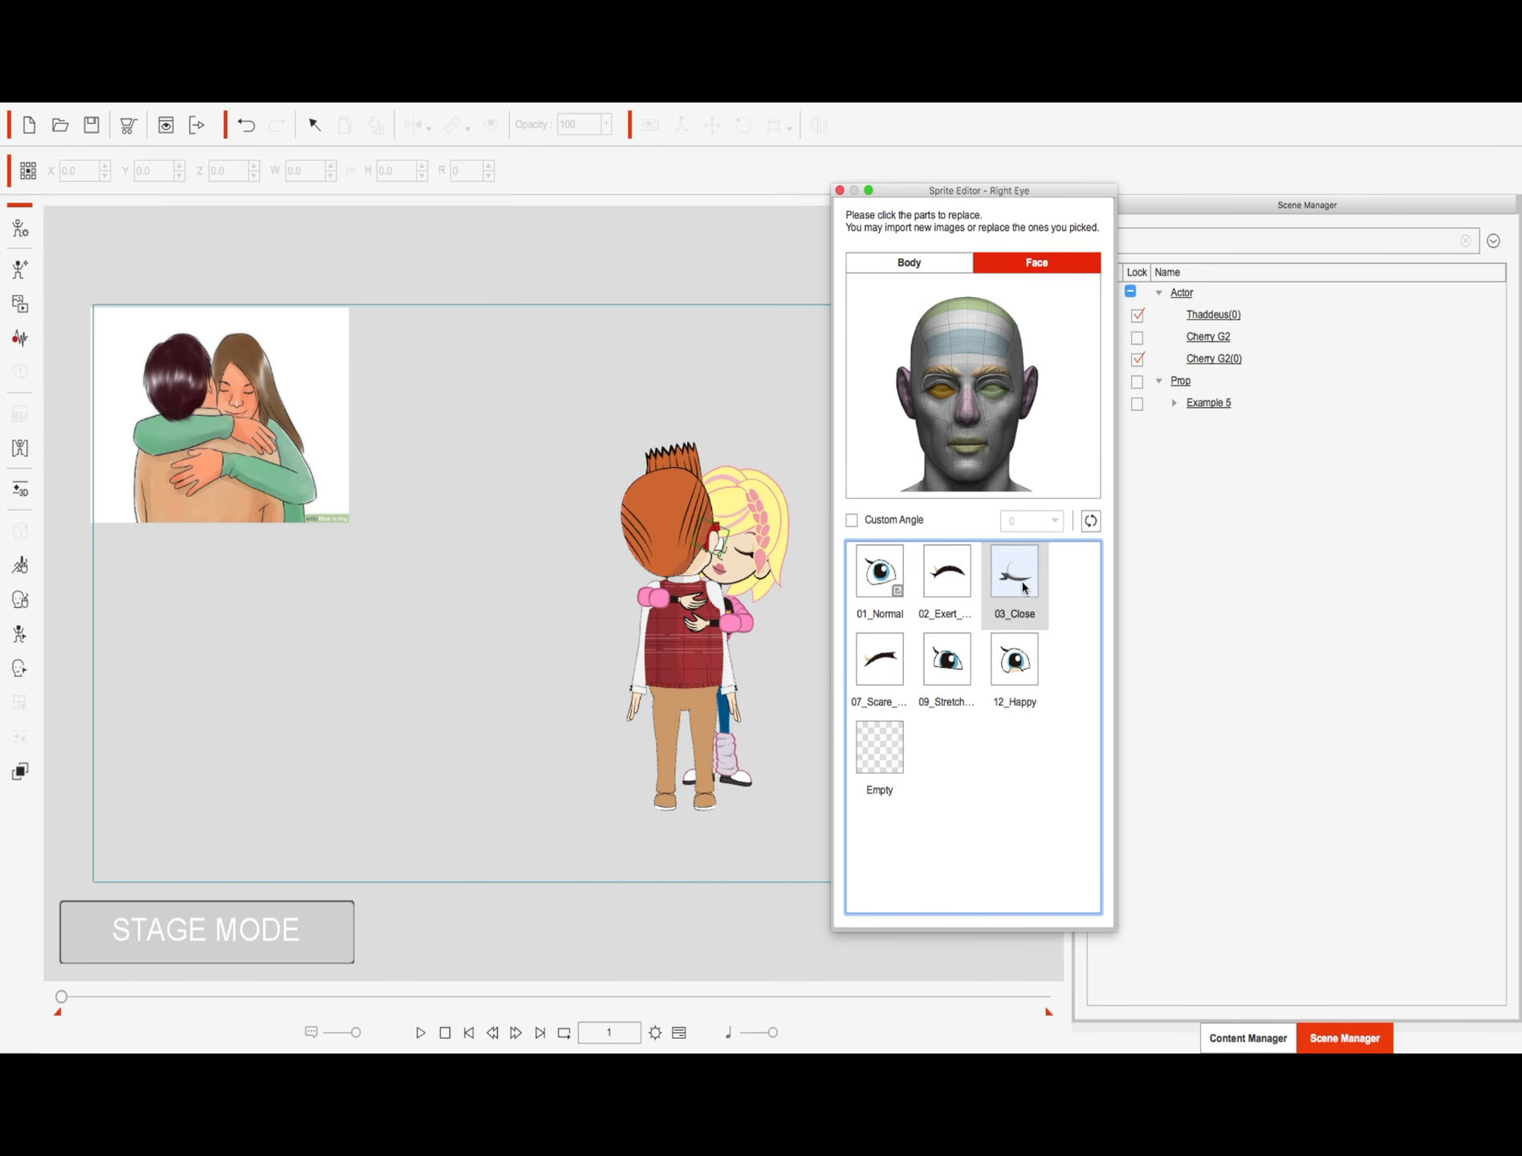
Step: Reshape Cherry G2's mouth with the Deform grid of the 2D Motion Key Editor and close the editor
click(977, 449)
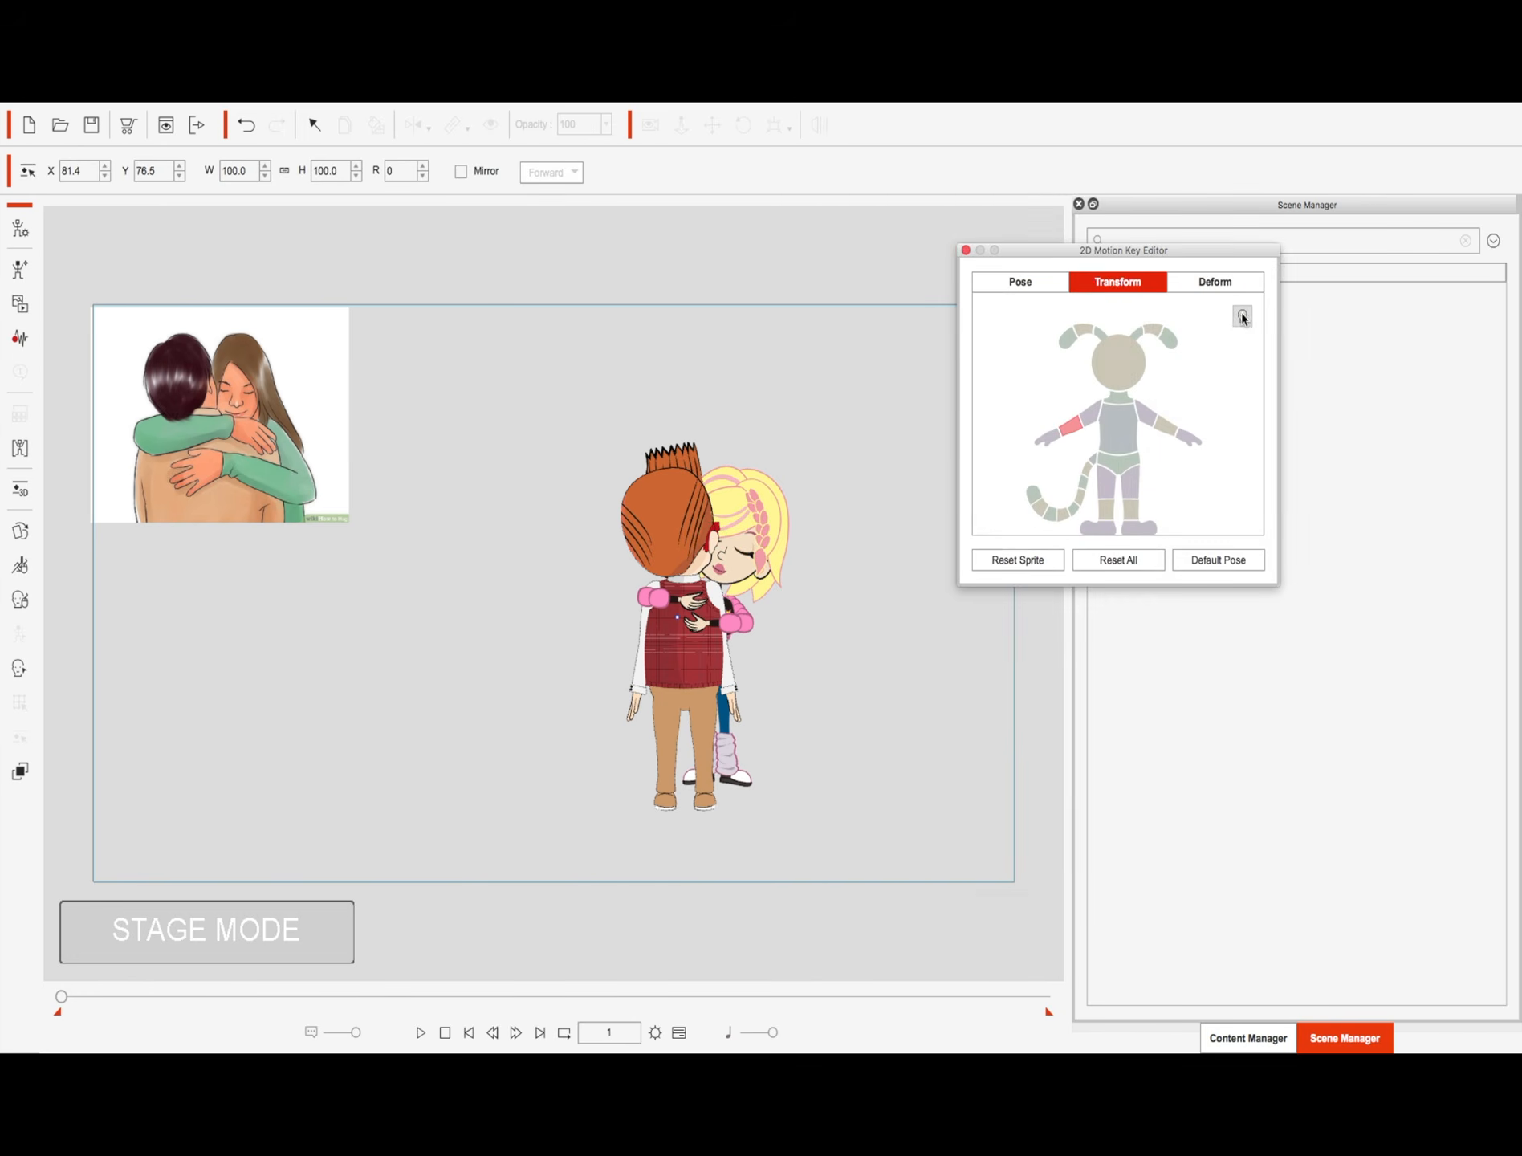
click(1243, 317)
click(1207, 284)
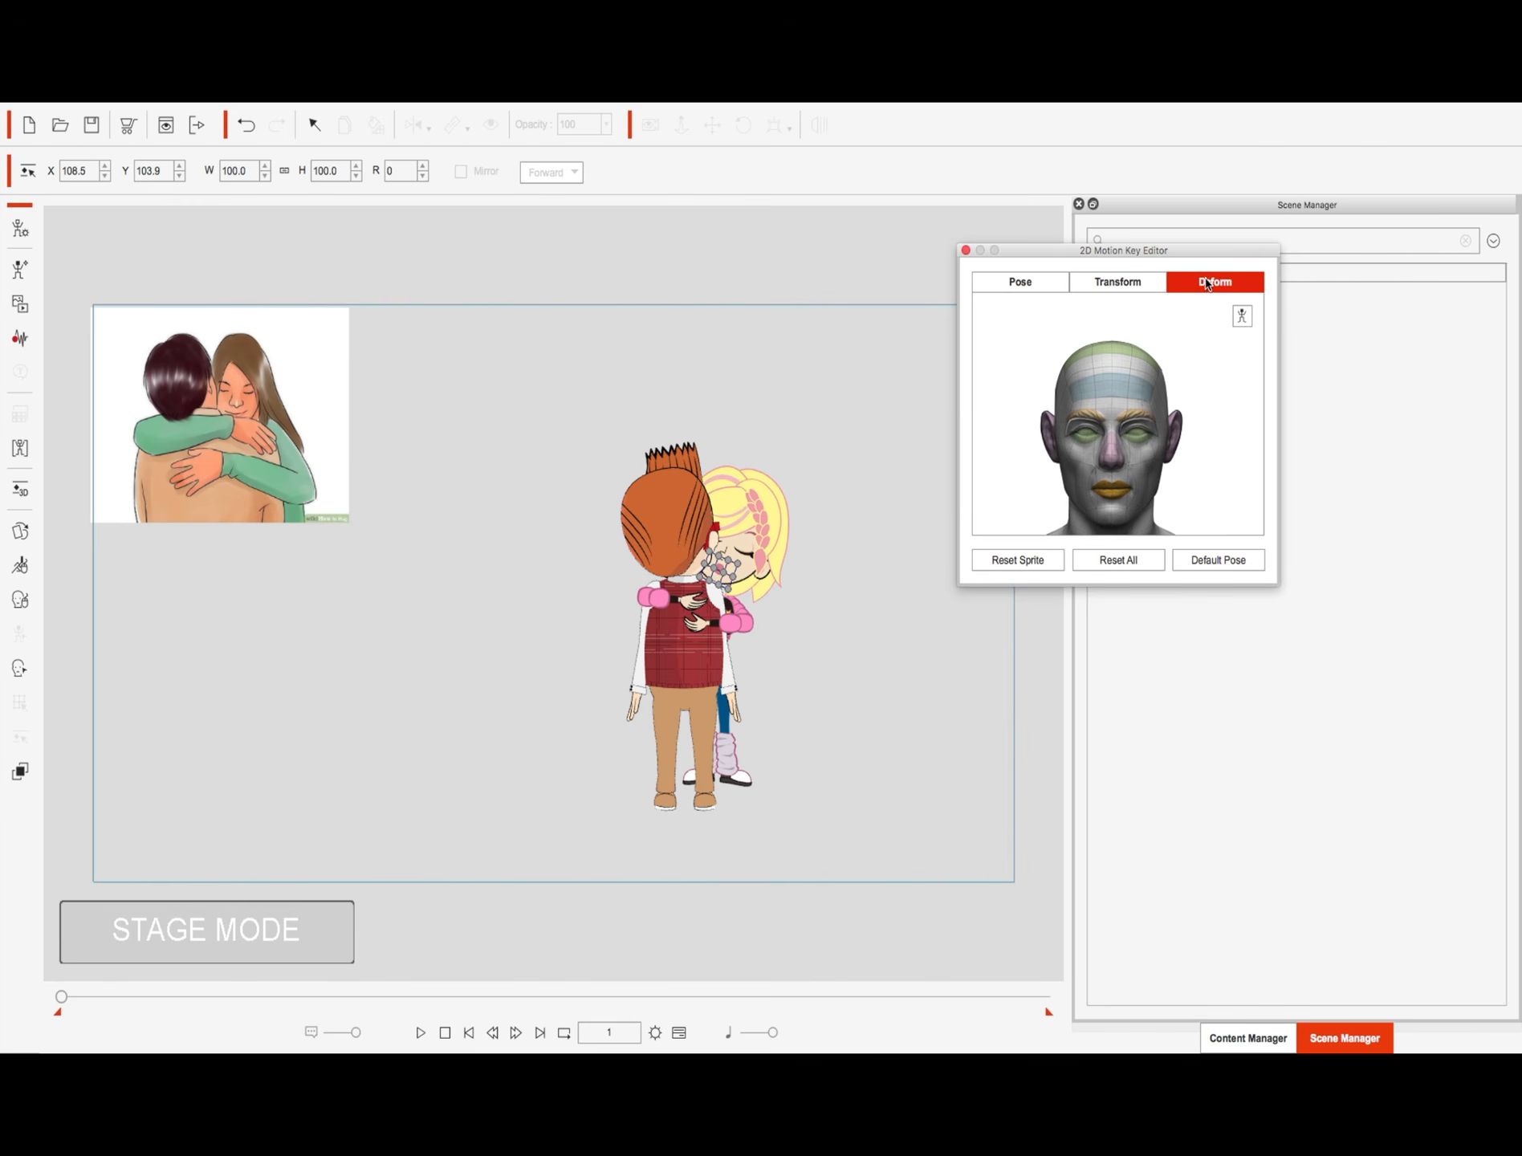
click(1241, 317)
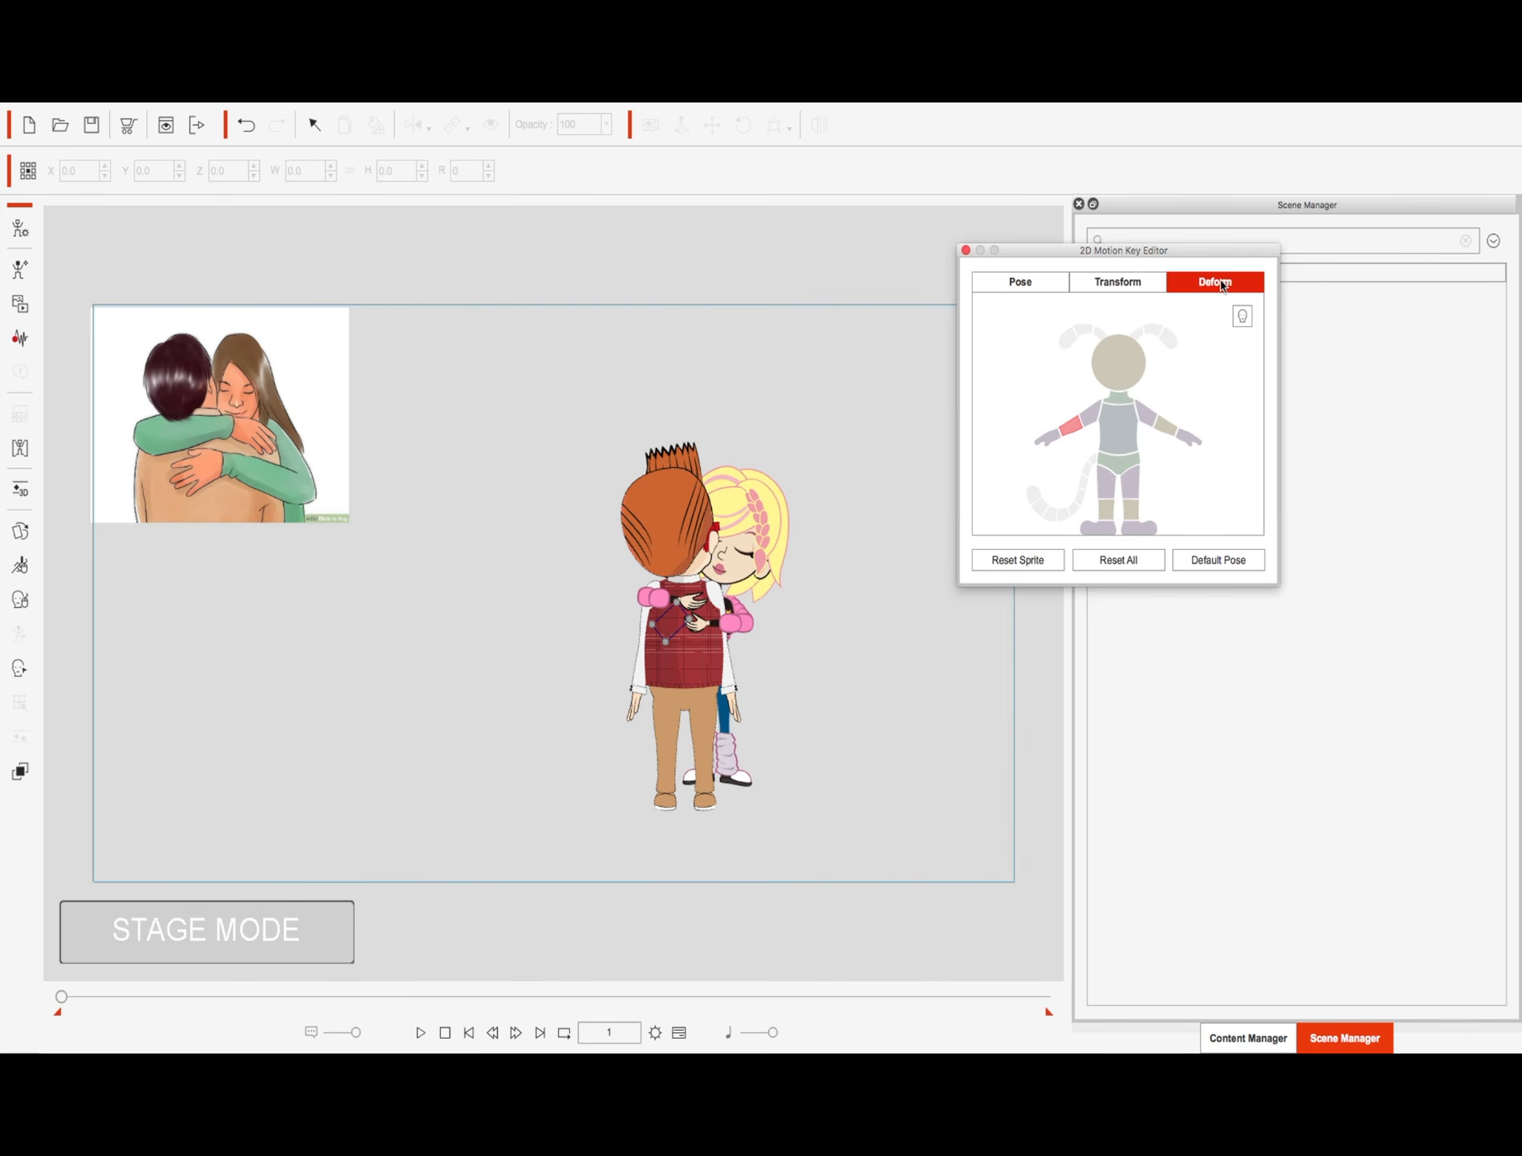
click(1243, 317)
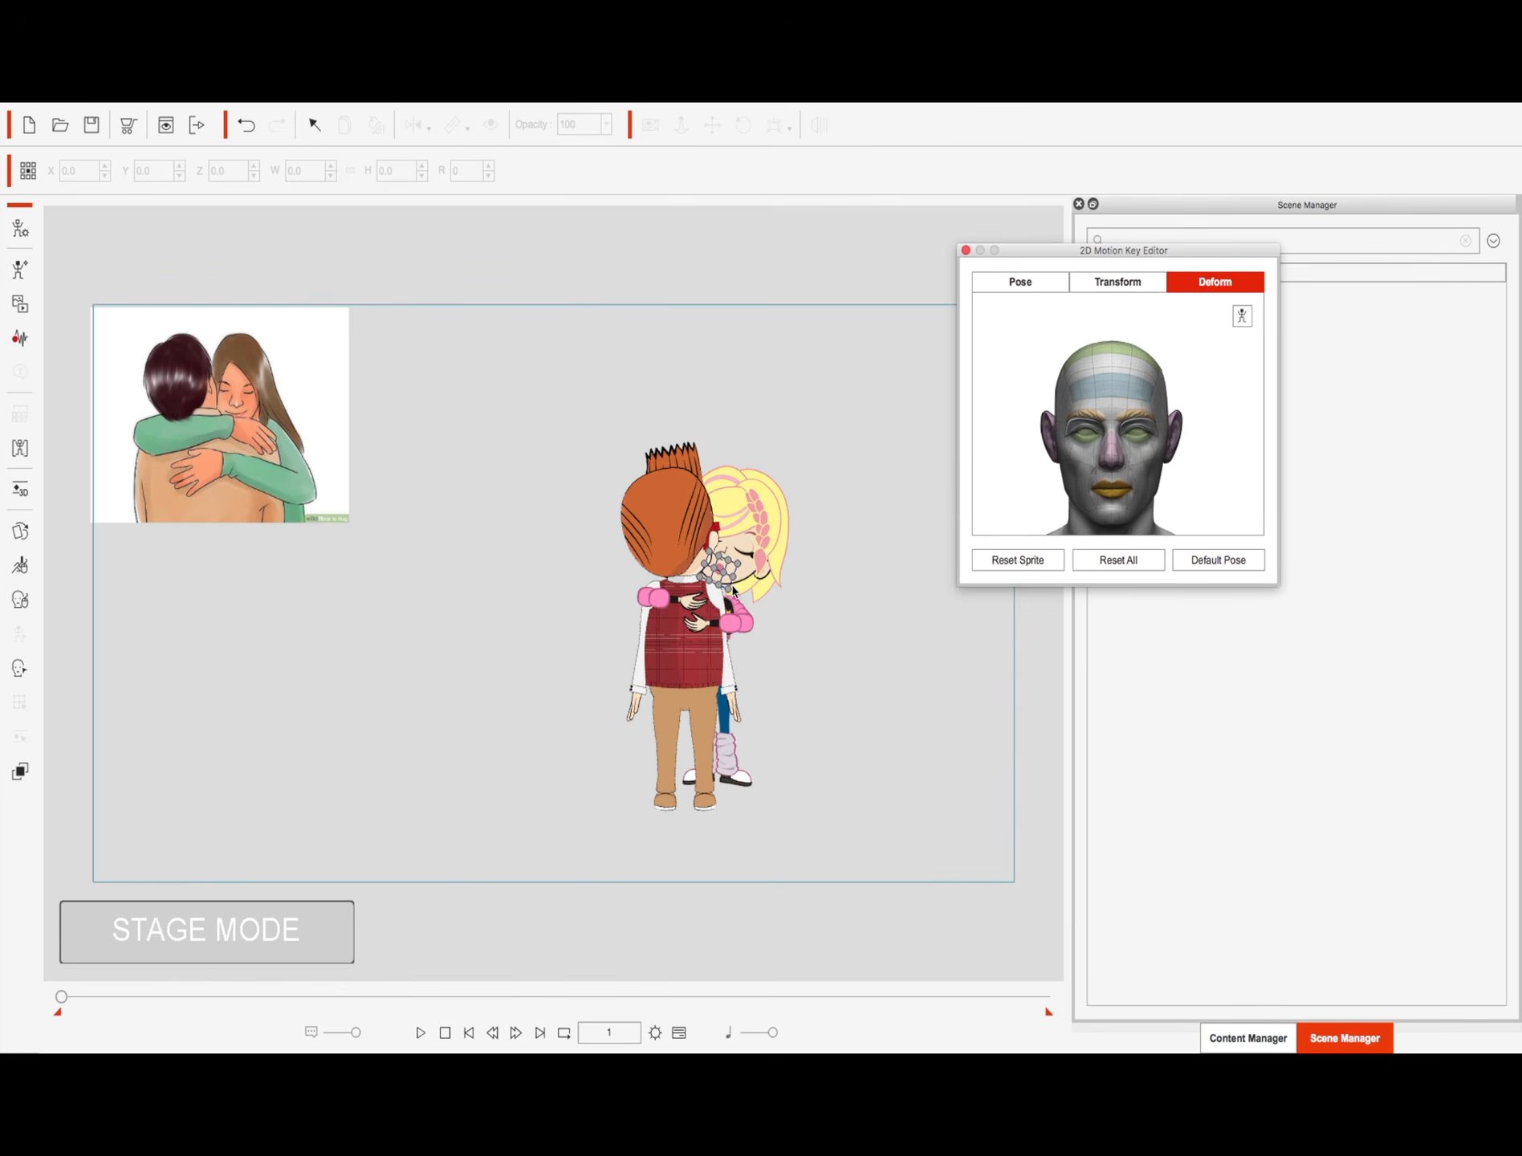
click(732, 587)
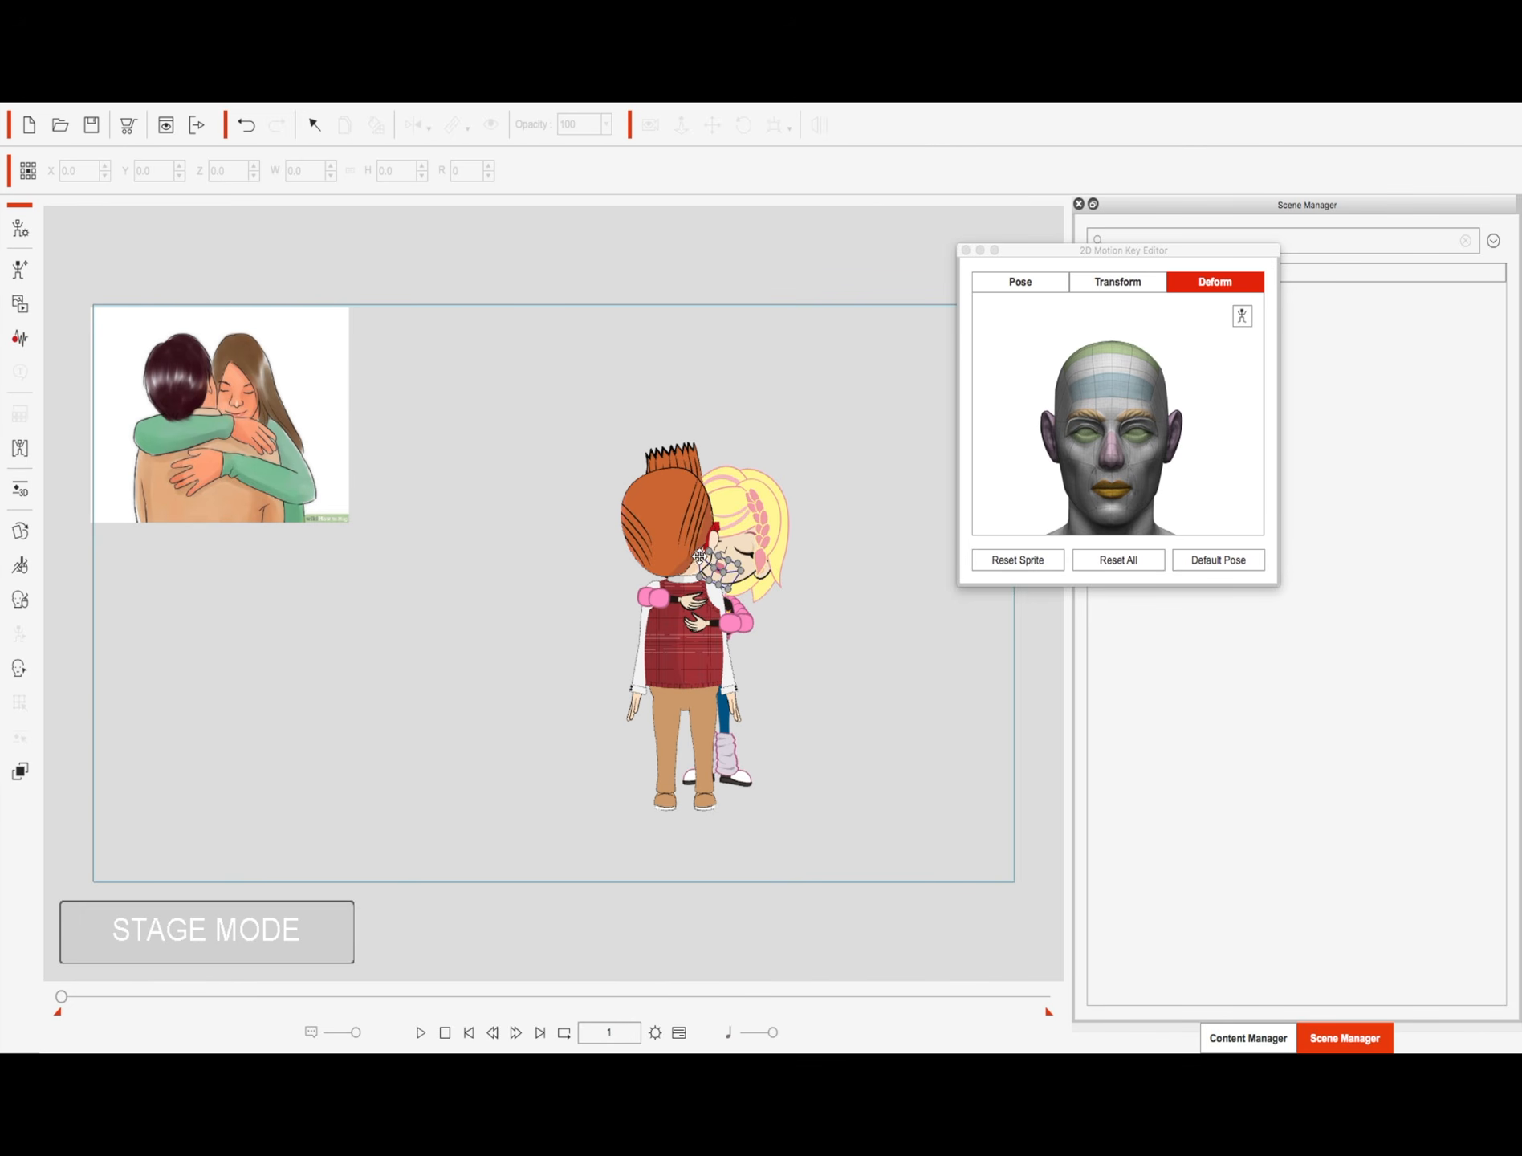
drag(720, 574, 717, 567)
click(966, 250)
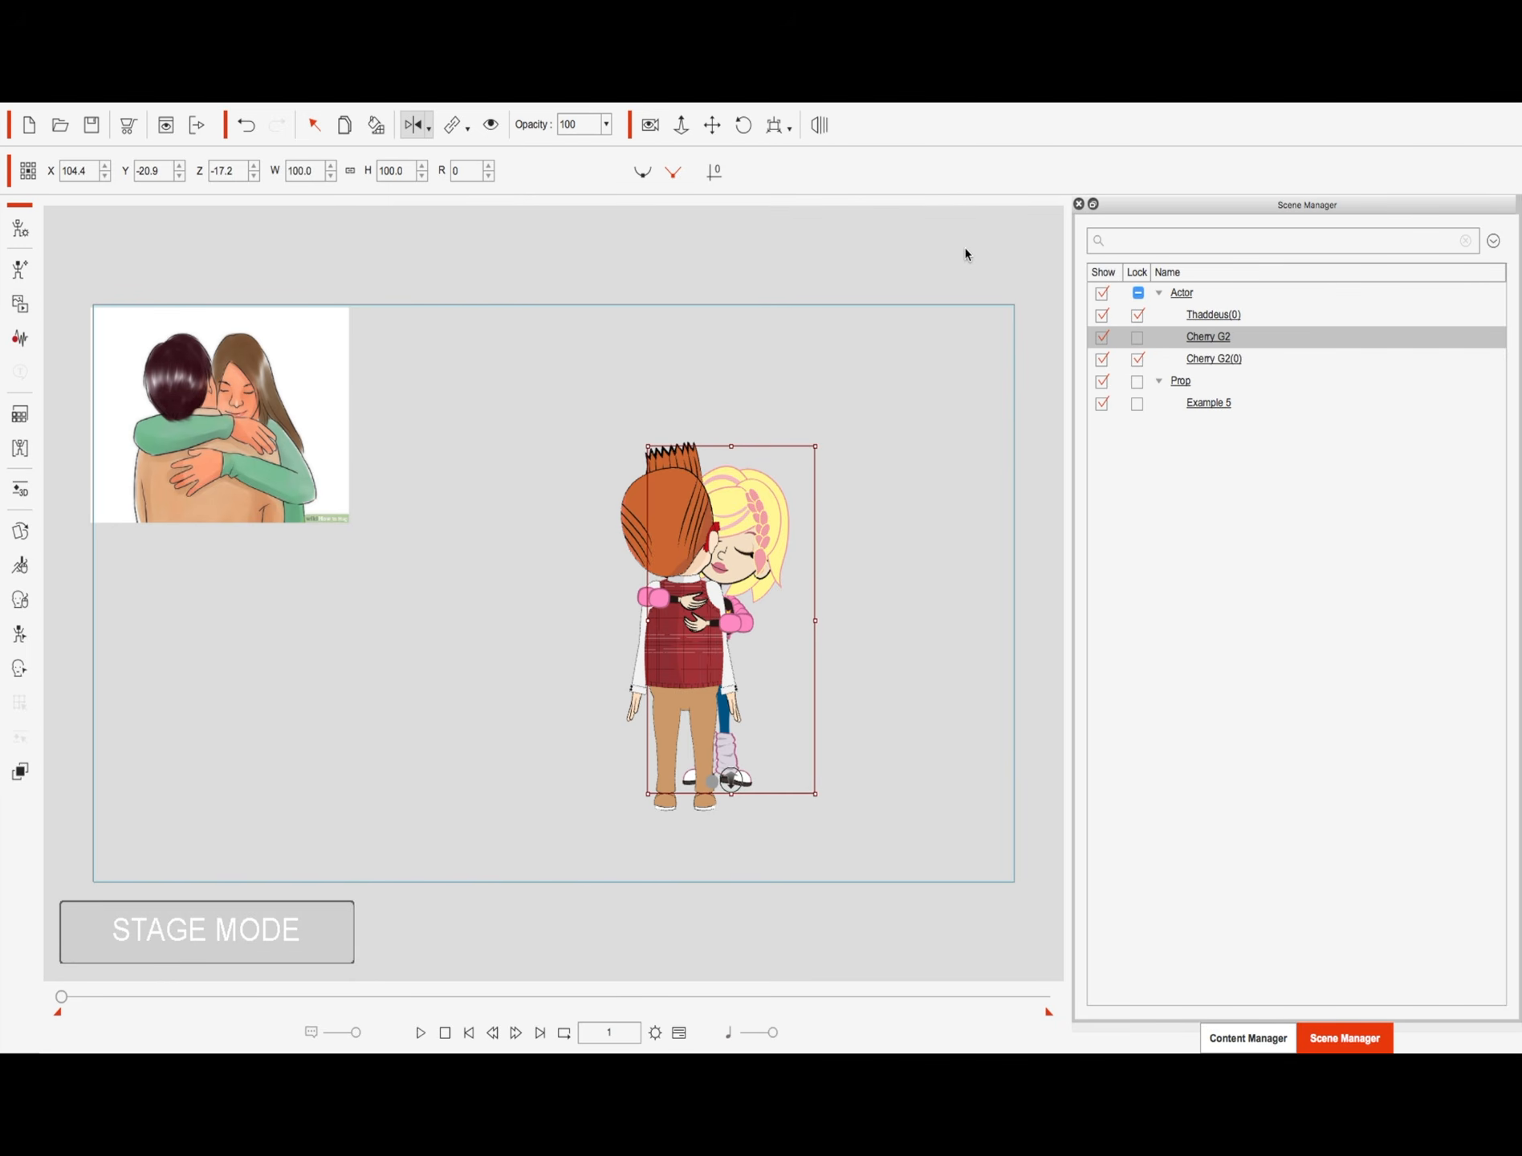
click(654, 531)
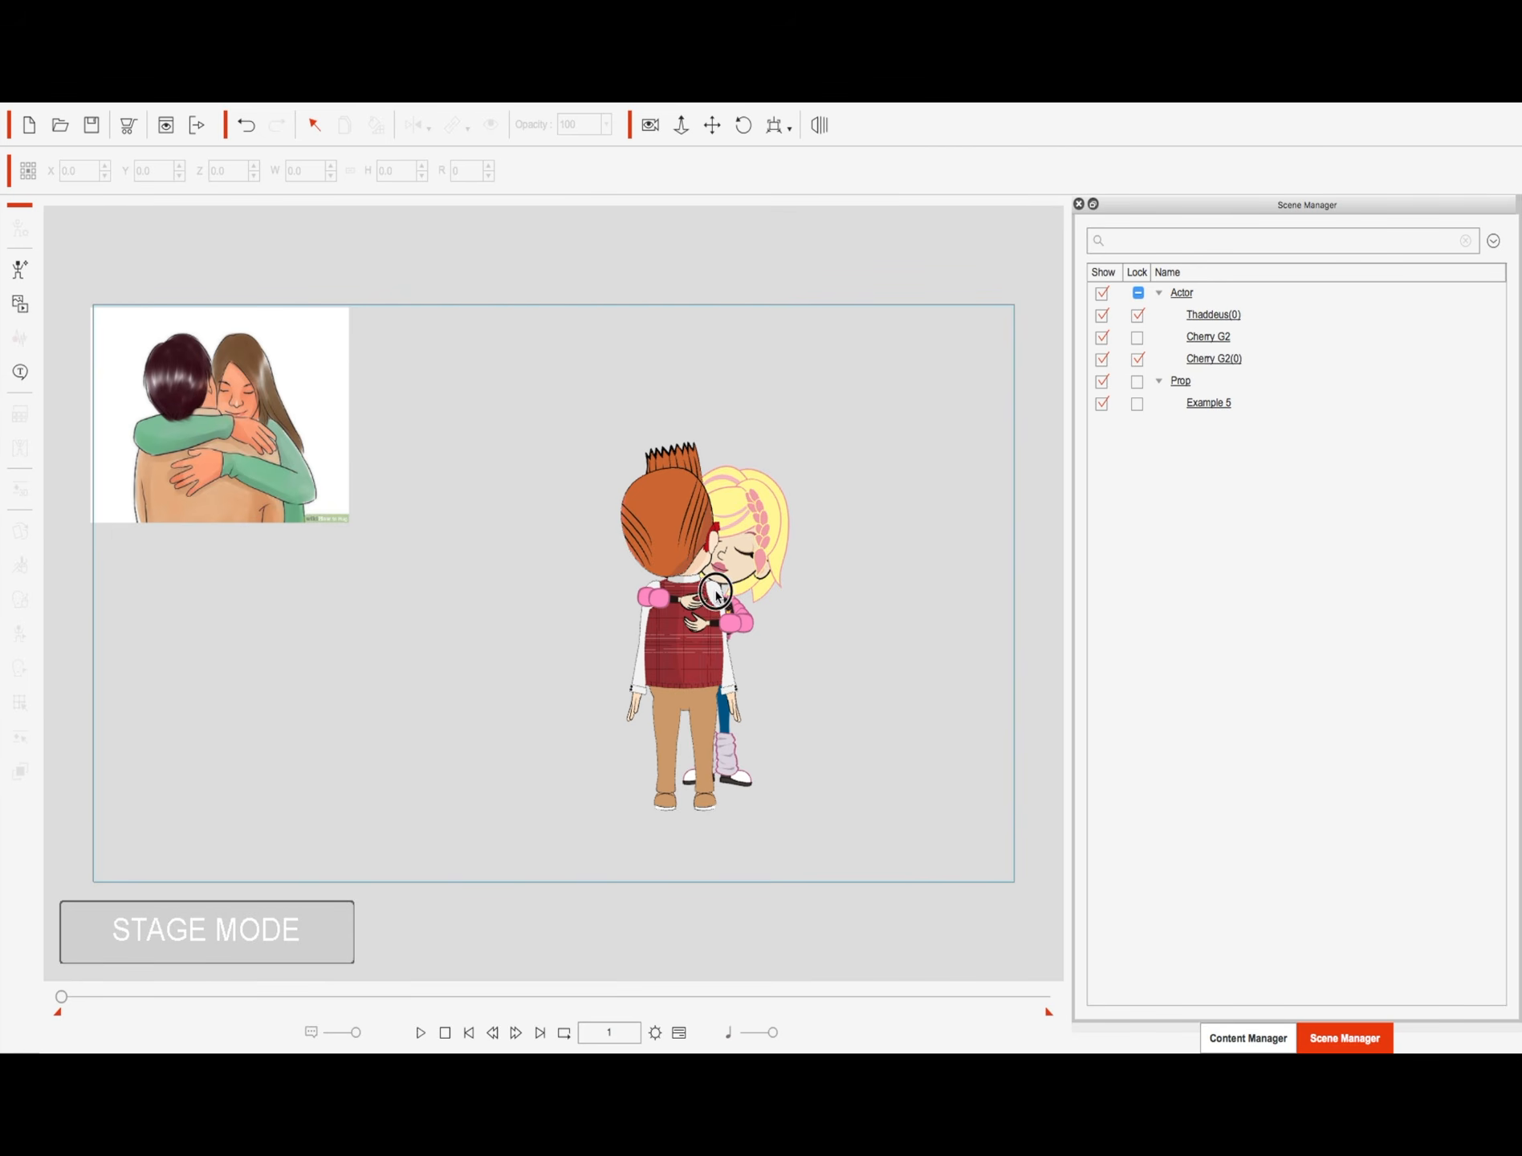
click(717, 596)
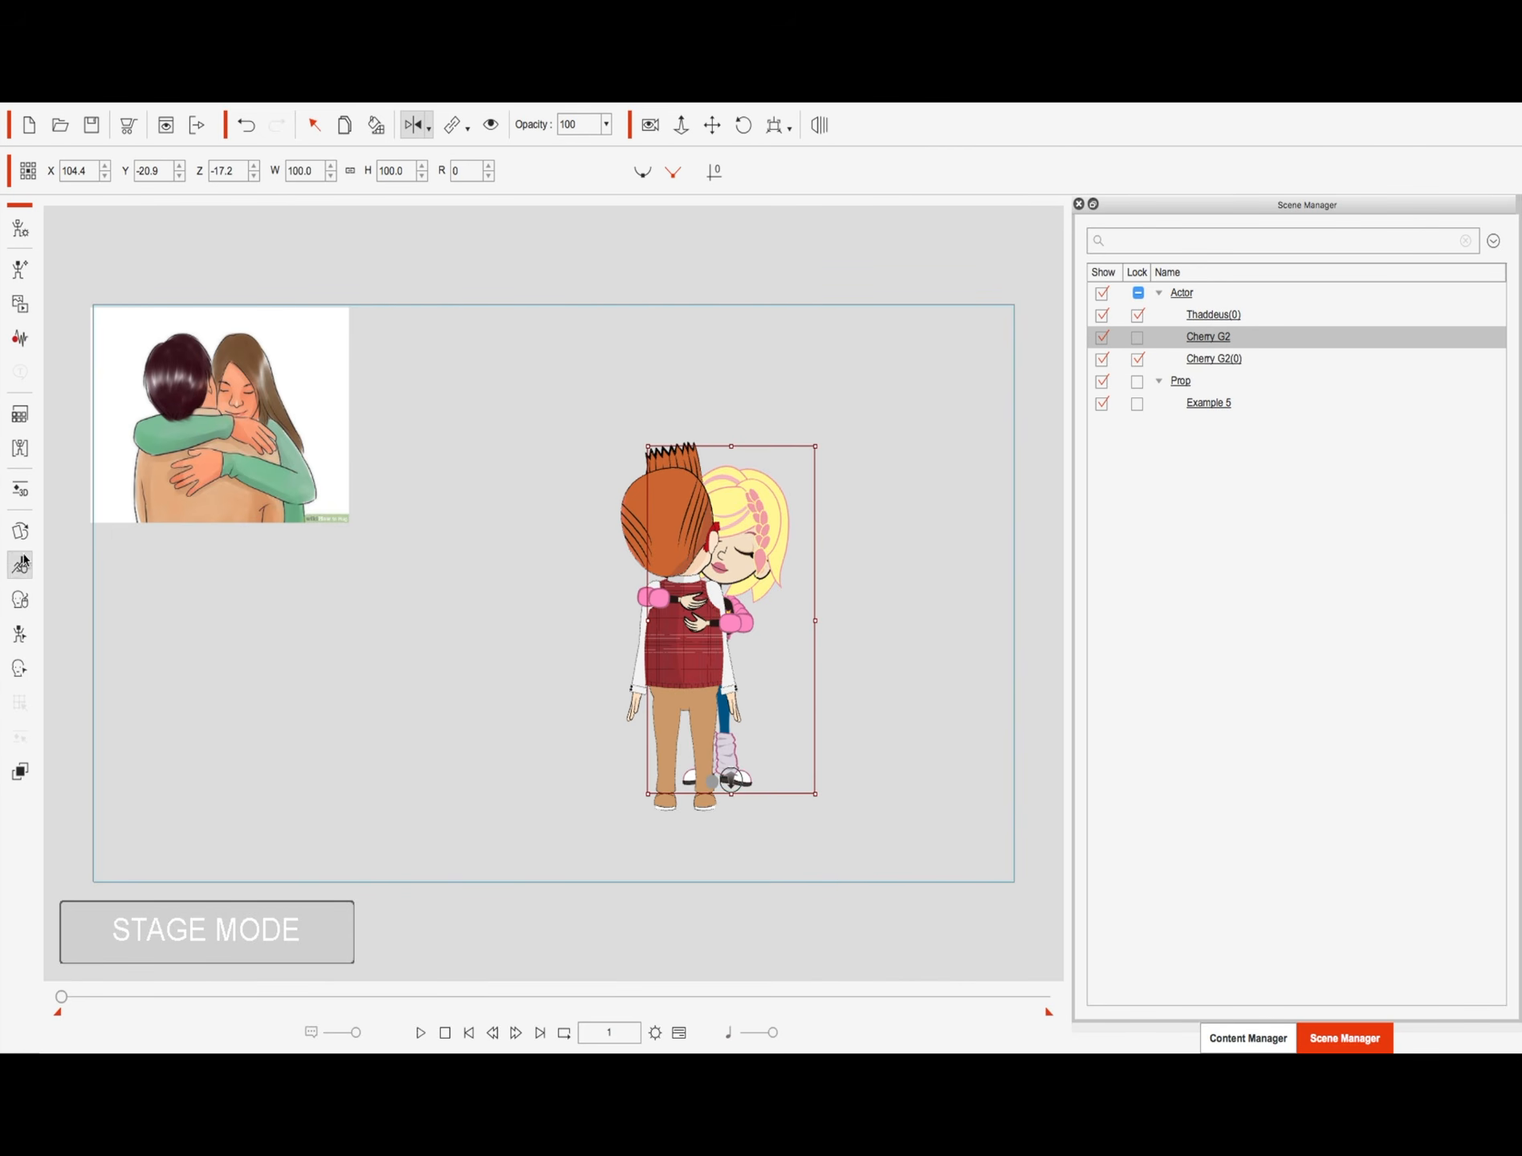
click(19, 637)
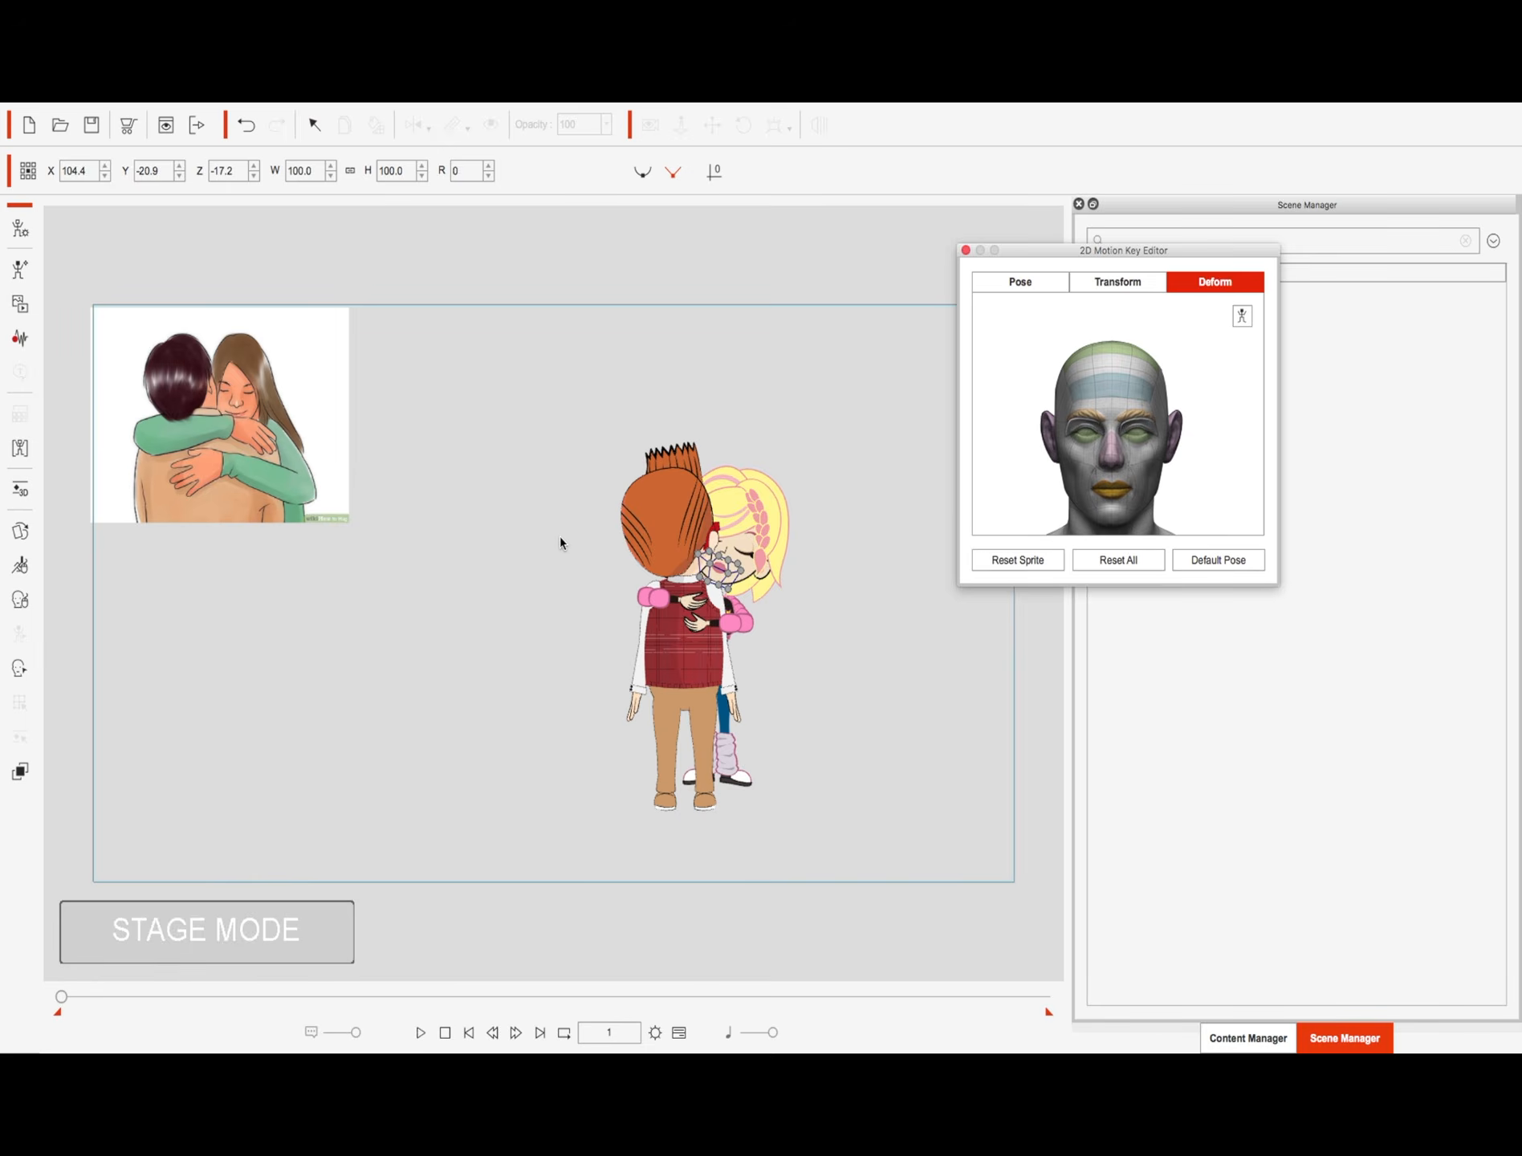
click(966, 250)
Step: Unlock Thaddeus(0) in the Scene Manager
click(1136, 315)
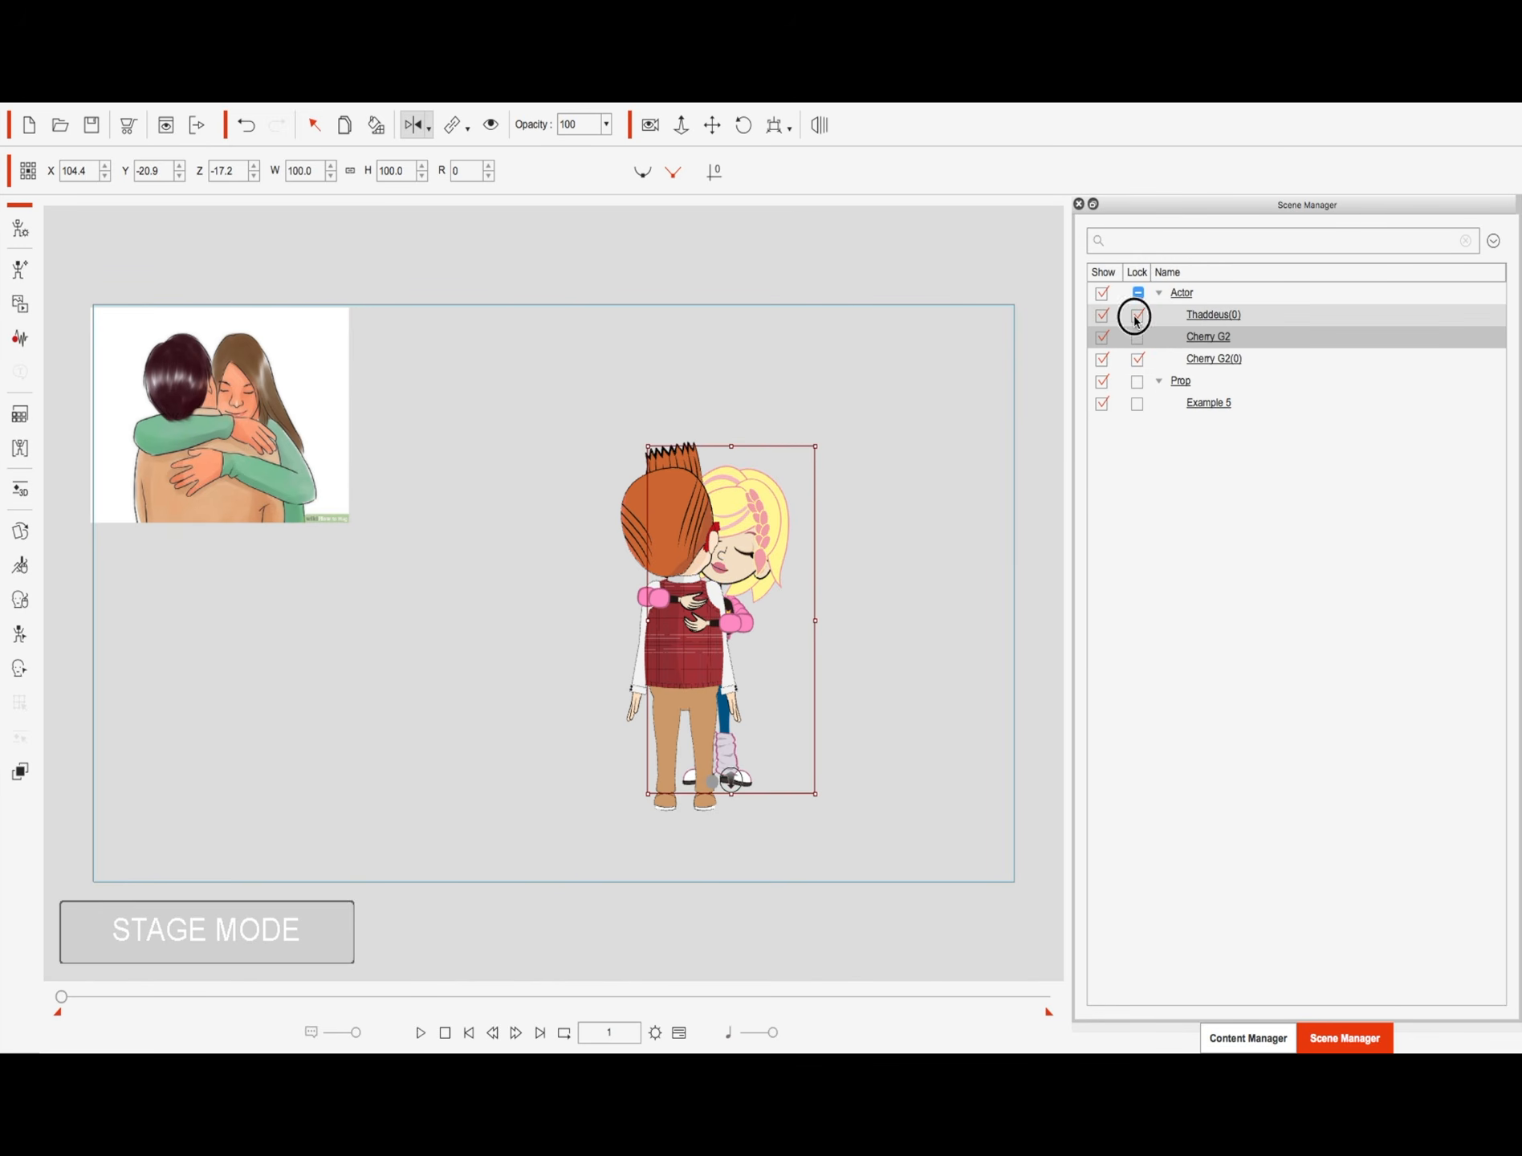
click(1137, 317)
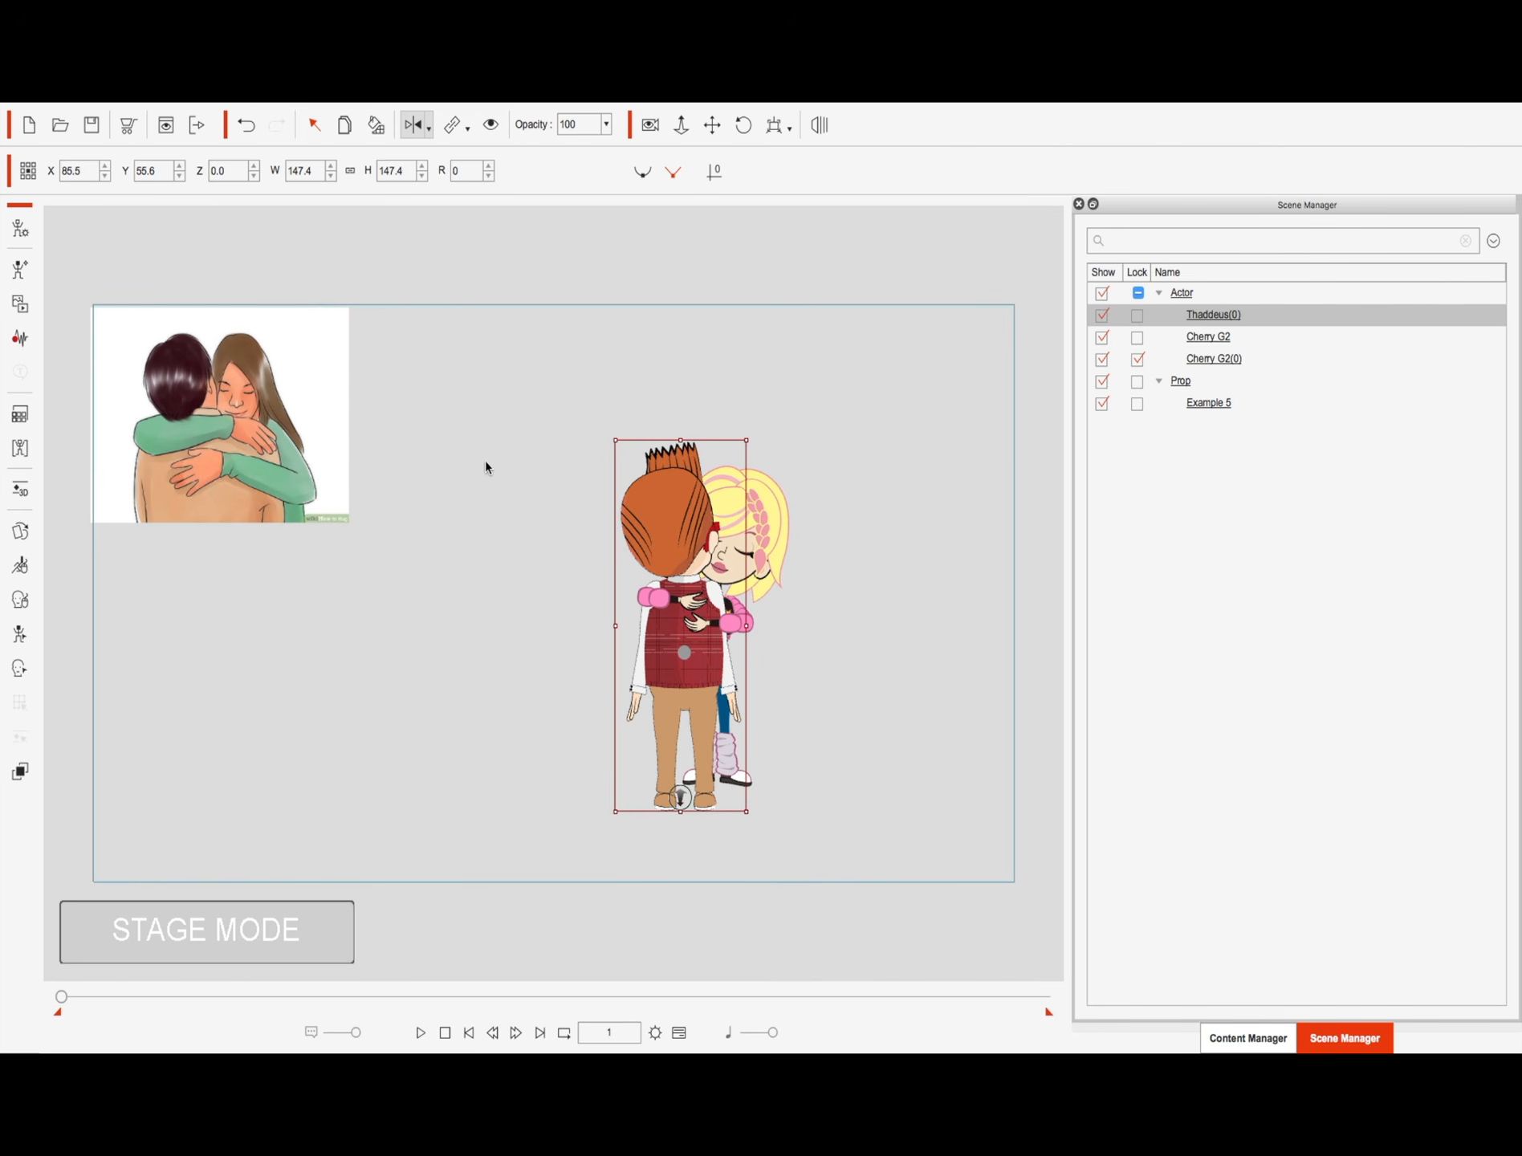
click(693, 278)
Step: Move the hug reference image right beside the two characters
click(712, 125)
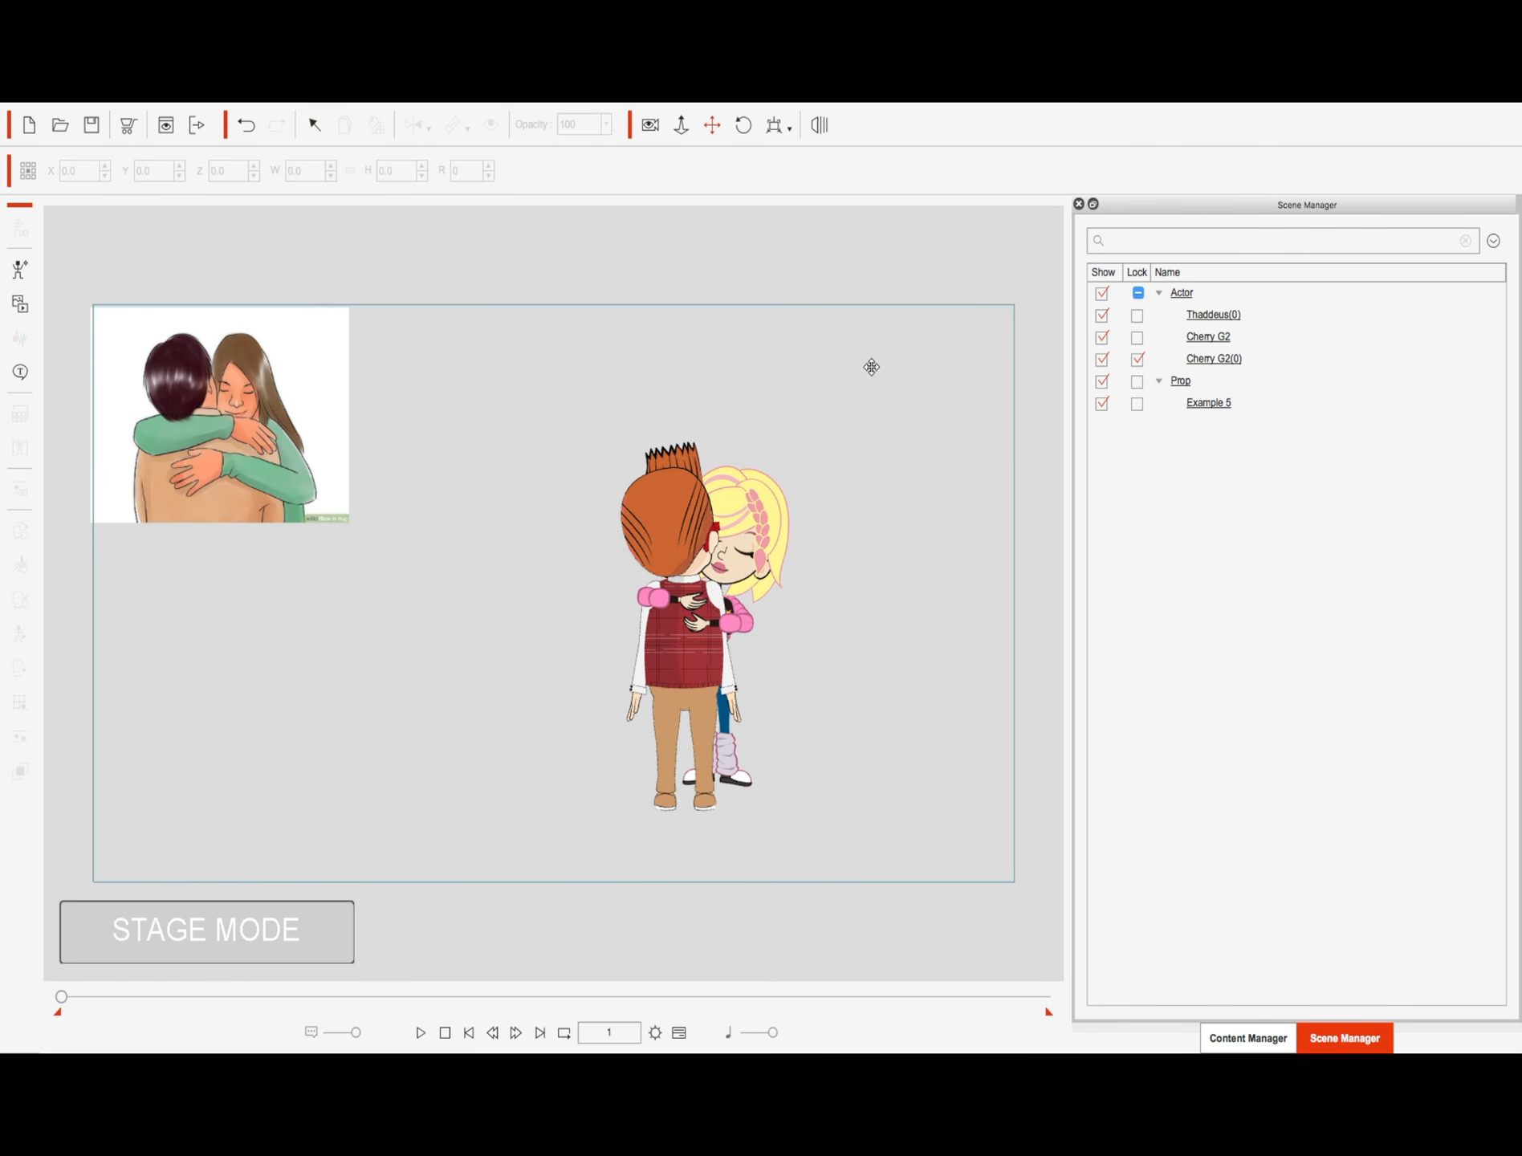
scroll(827, 428, up, 4)
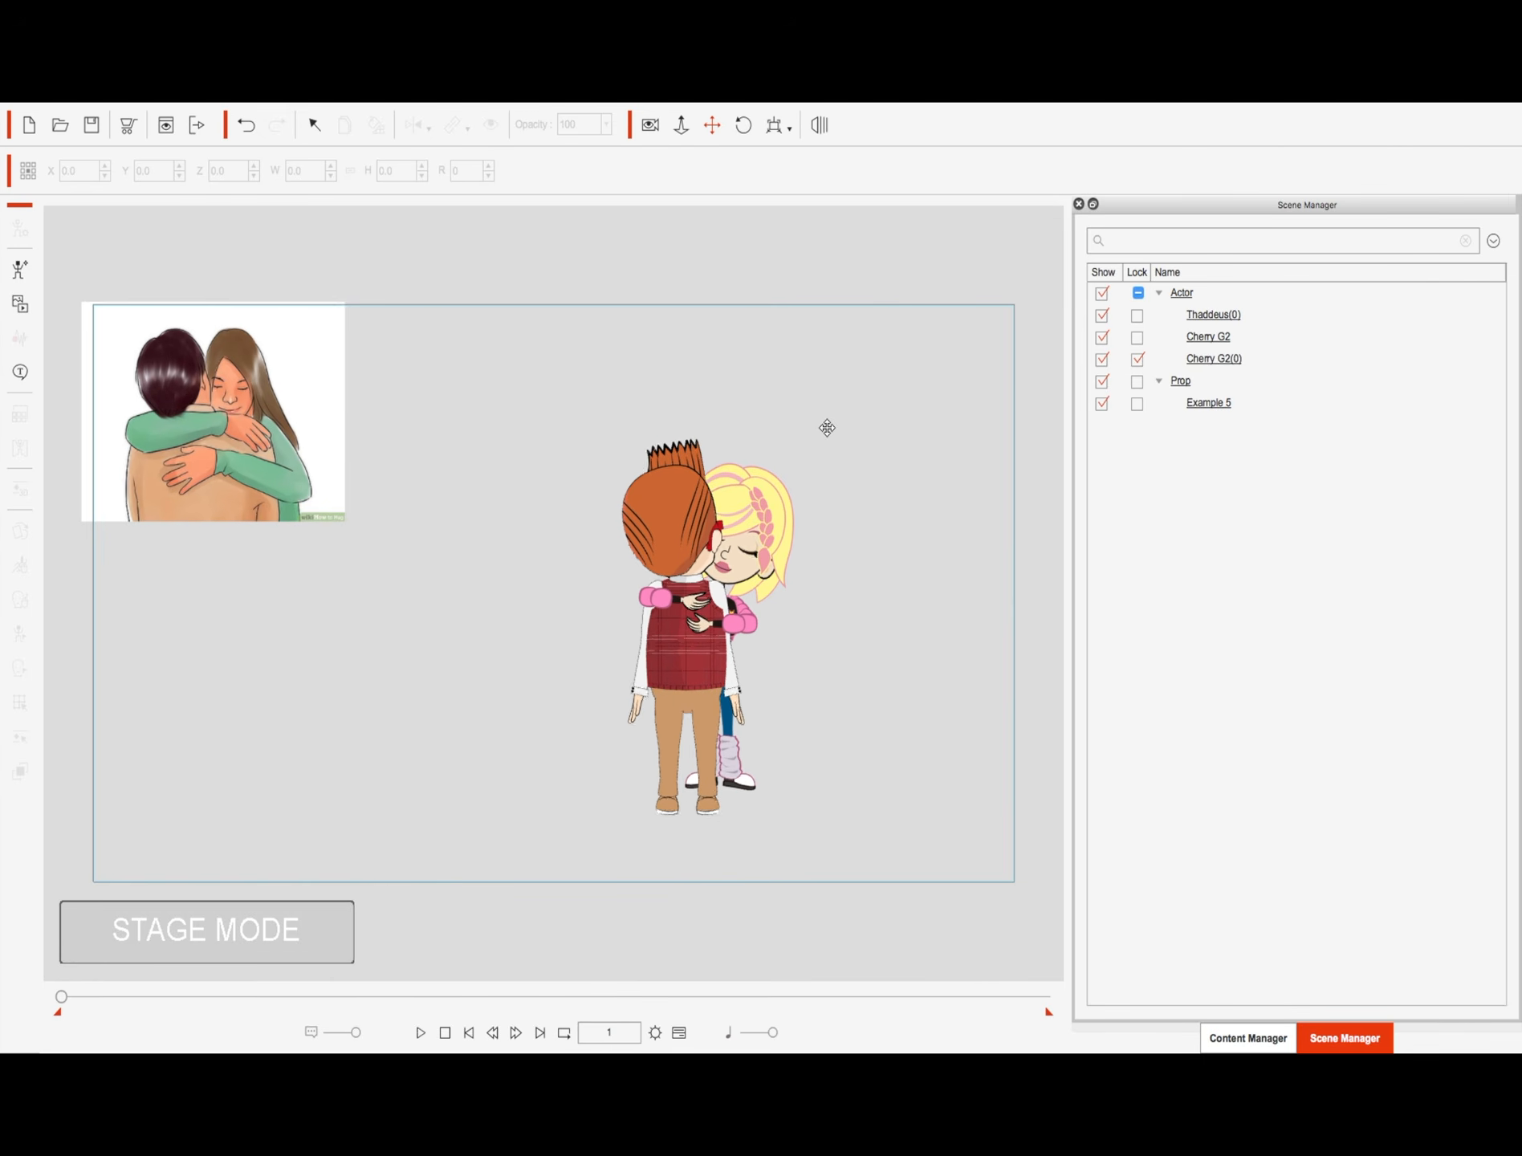
key(q)
drag(309, 359, 636, 382)
drag(480, 391, 481, 391)
key(3)
key(3)
key(3)
key(3)
key(3)
key(3)
click(888, 441)
Step: In the 2D Motion Key Editor's Transform mode, rotate Thaddeus(0)'s left upper arm to about 8° and his left forearm to about 327°
scroll(888, 441, up, 3)
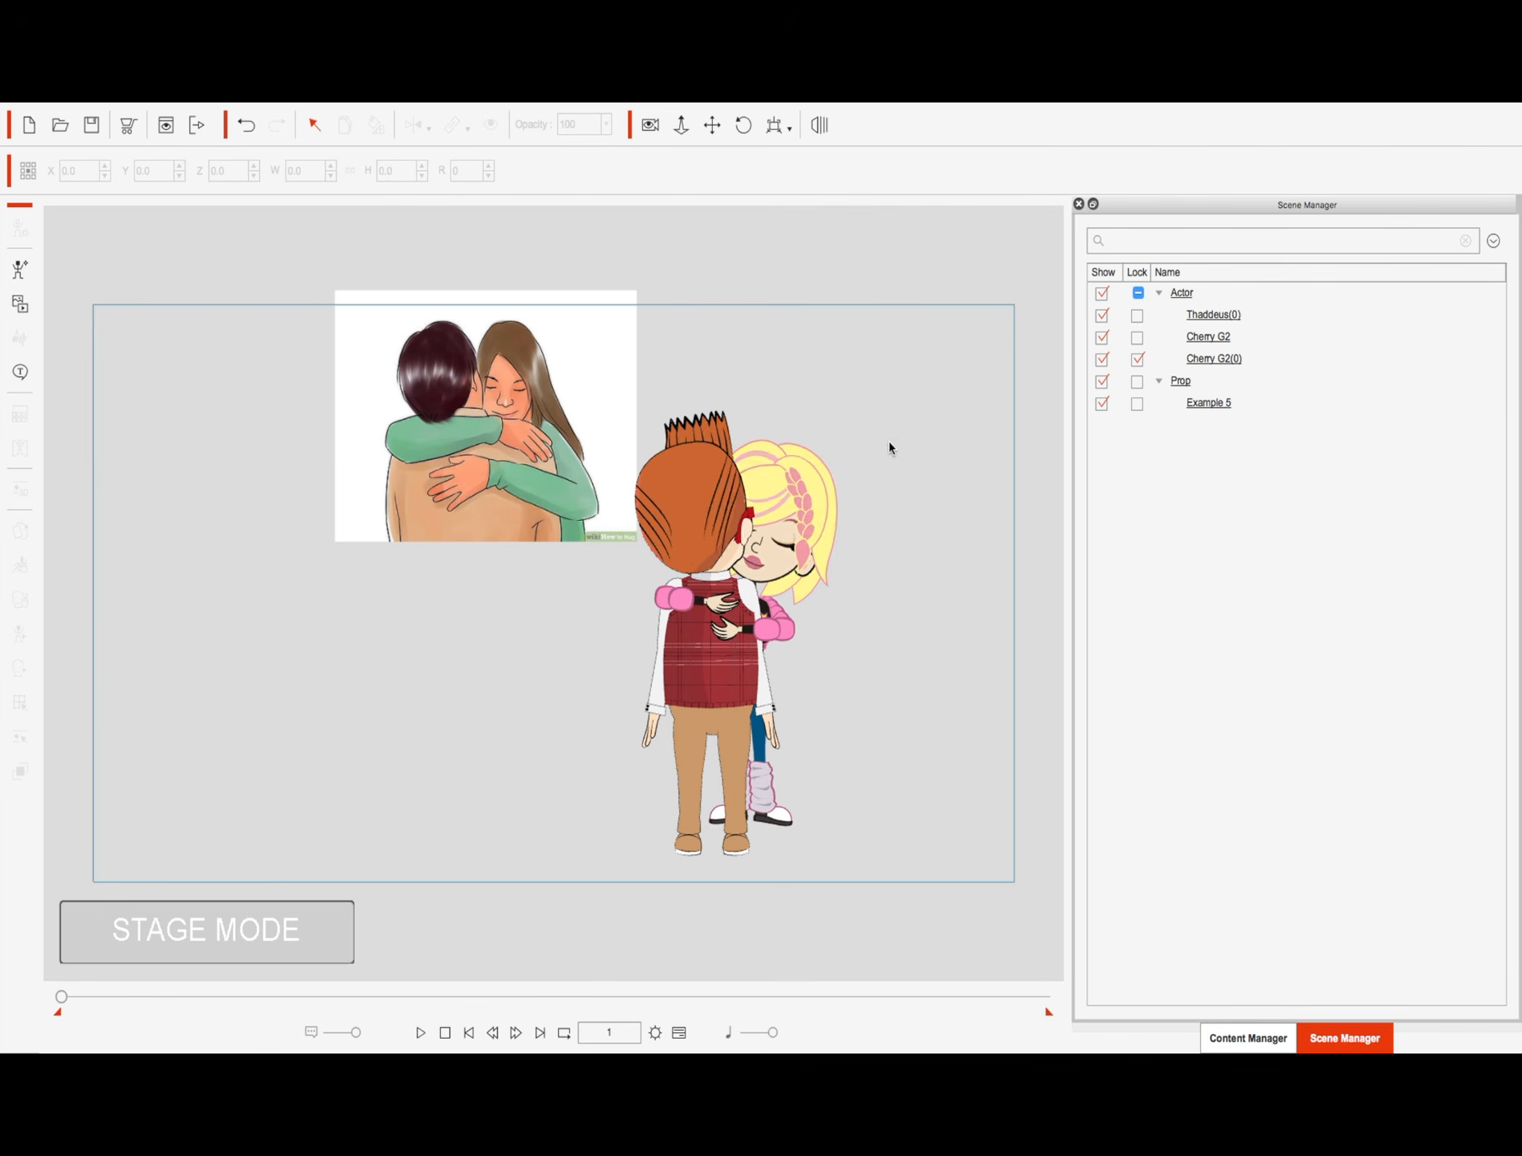
drag(886, 441, 697, 482)
click(713, 126)
scroll(878, 379, up, 2)
drag(813, 396, 647, 420)
scroll(647, 419, up, 3)
scroll(647, 419, up, 4)
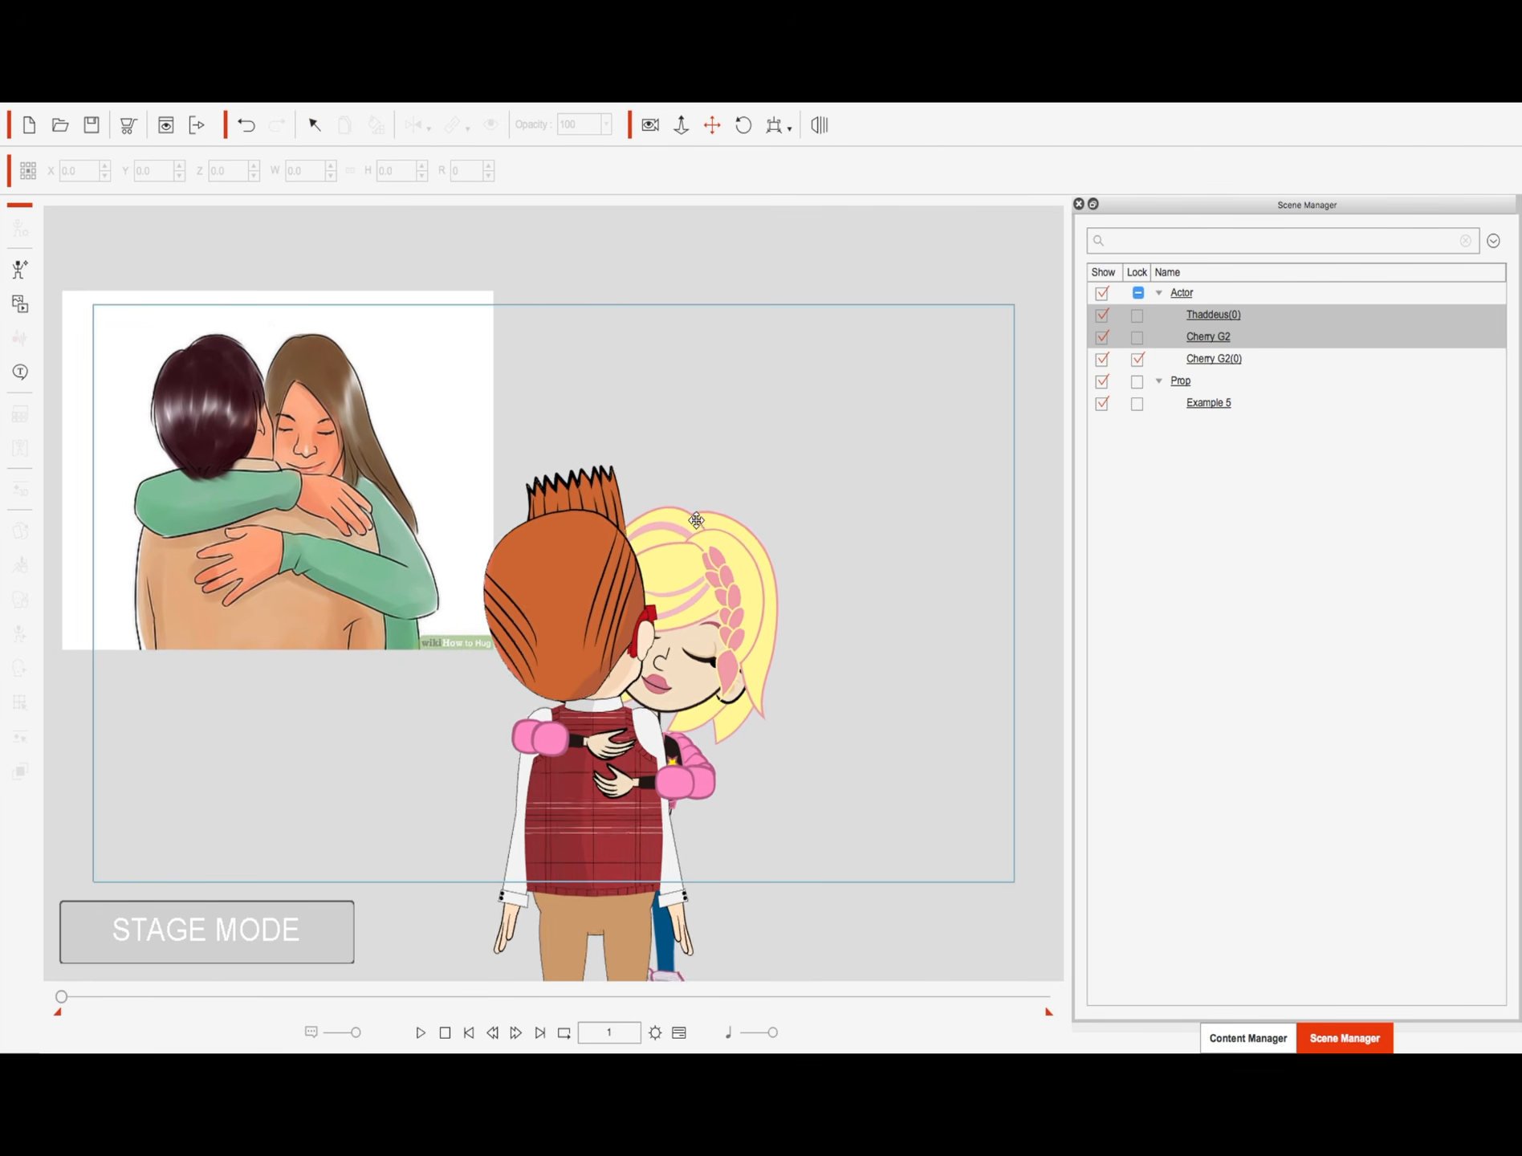
scroll(636, 749, down, 2)
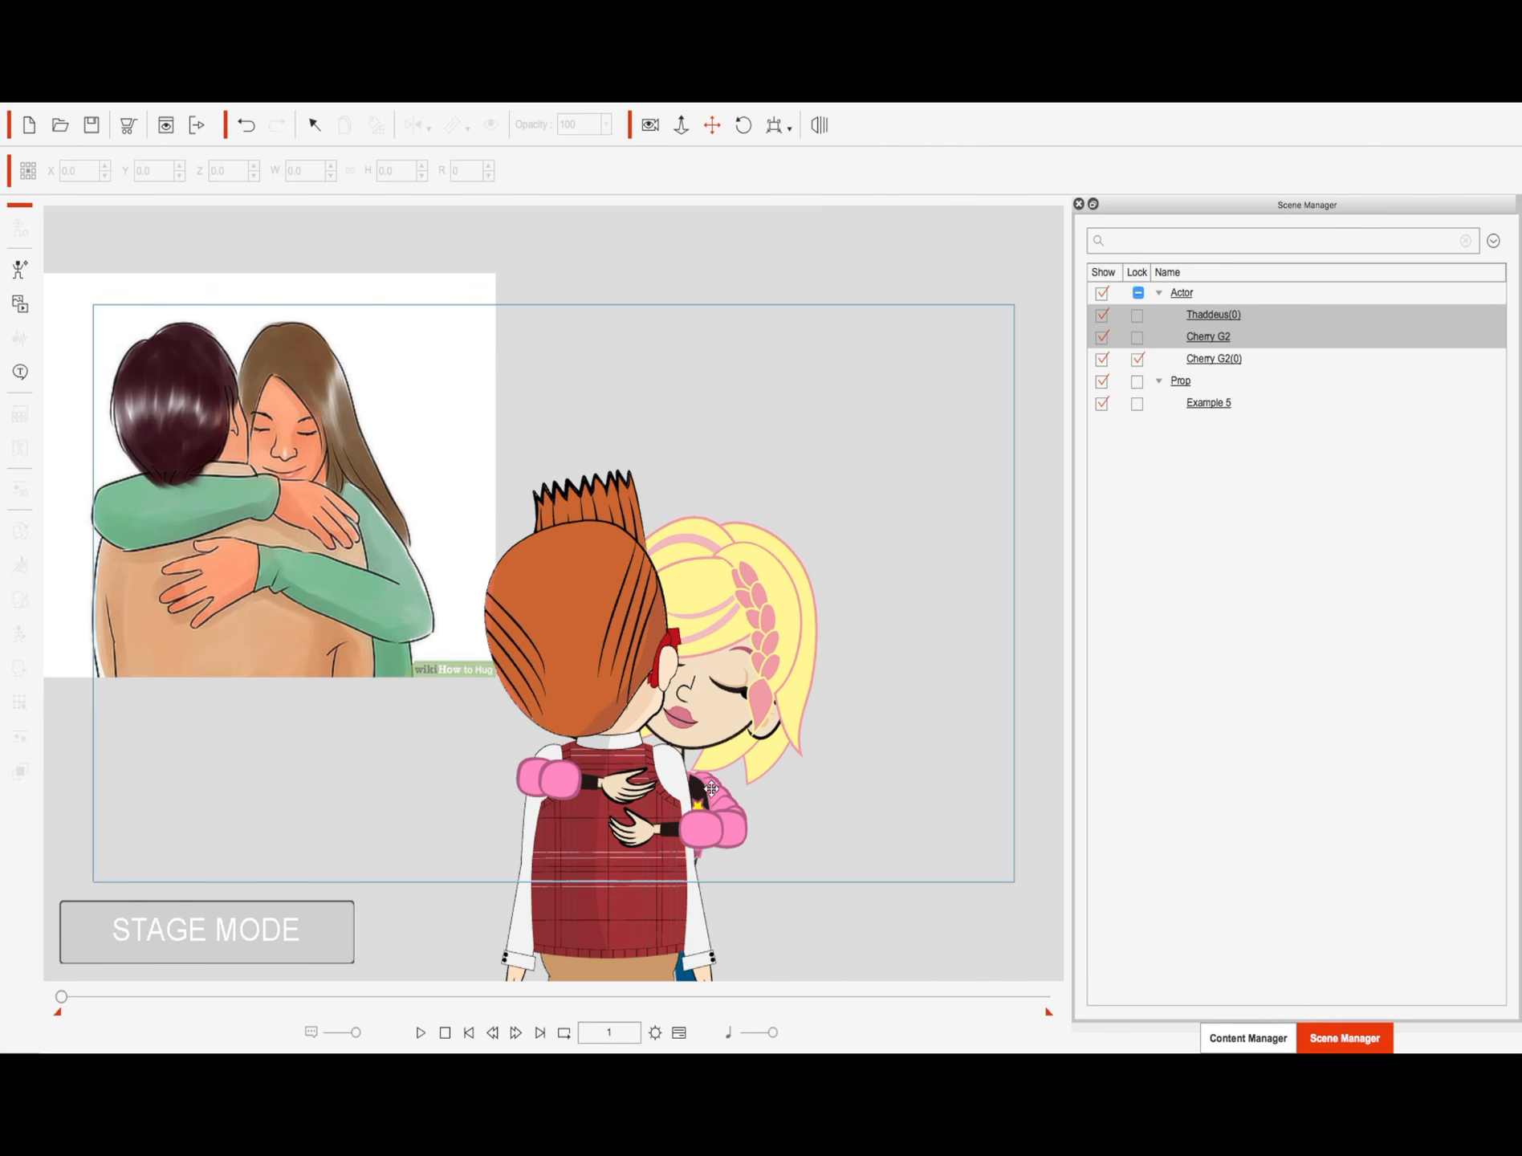
click(575, 652)
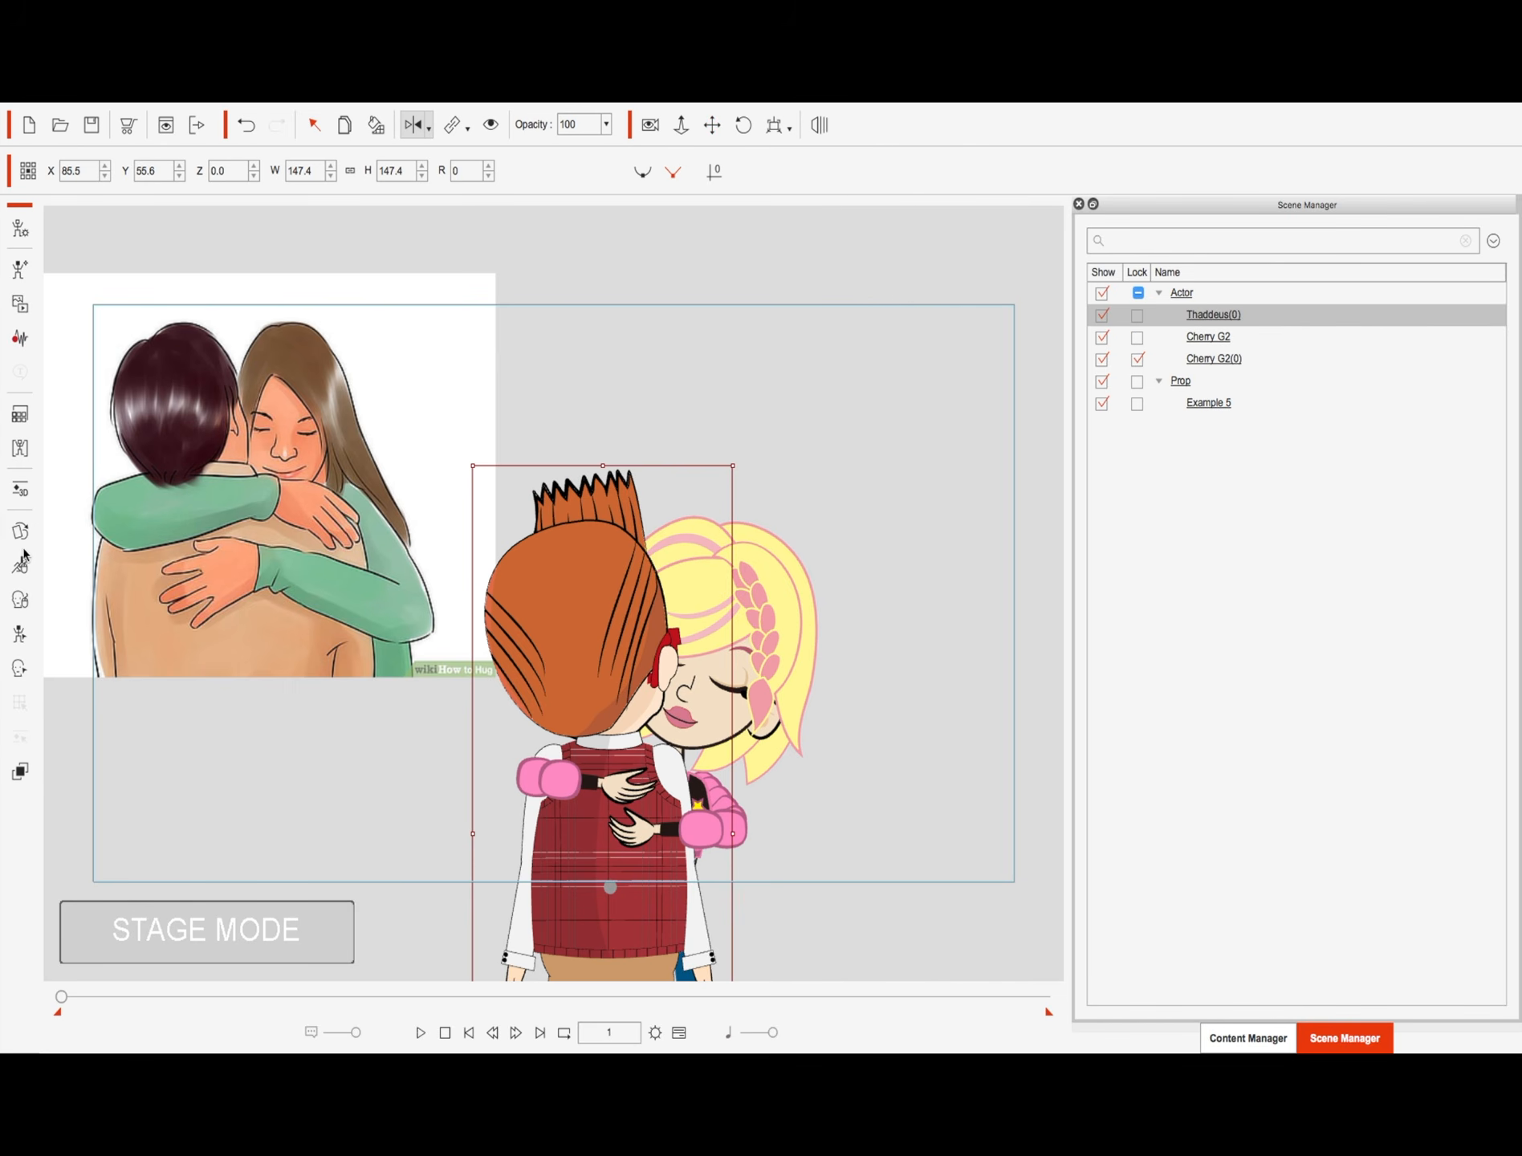
click(22, 640)
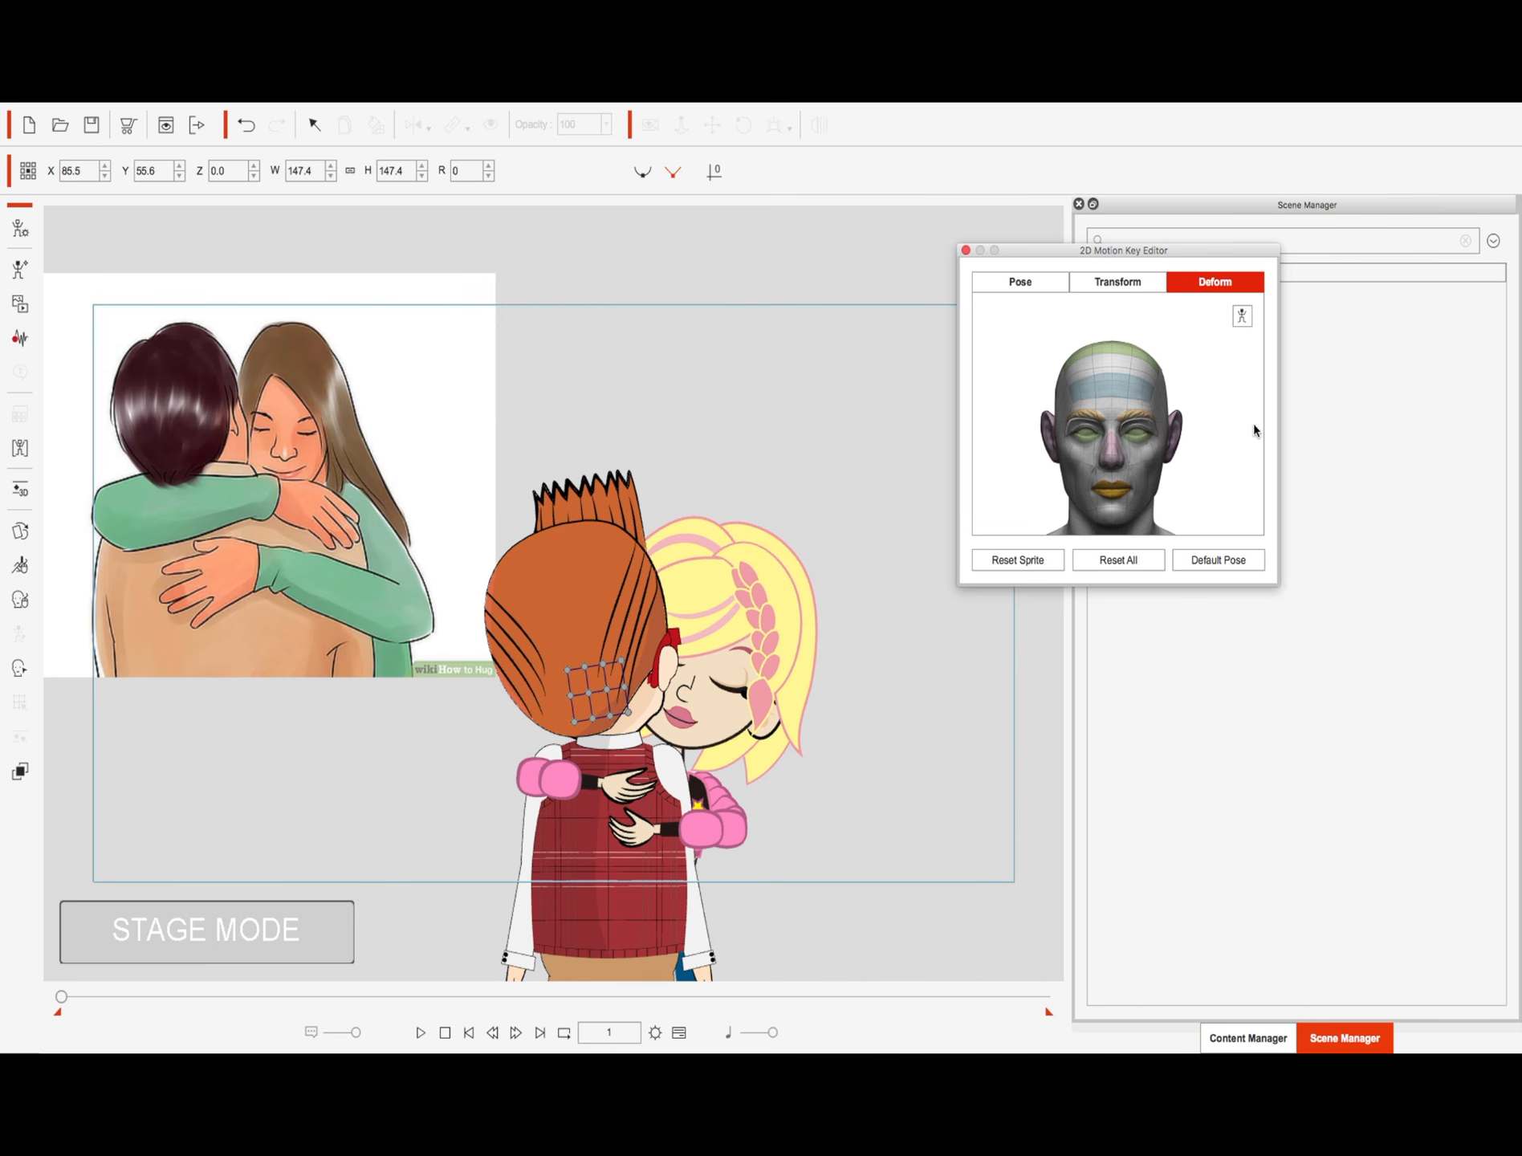
click(1124, 288)
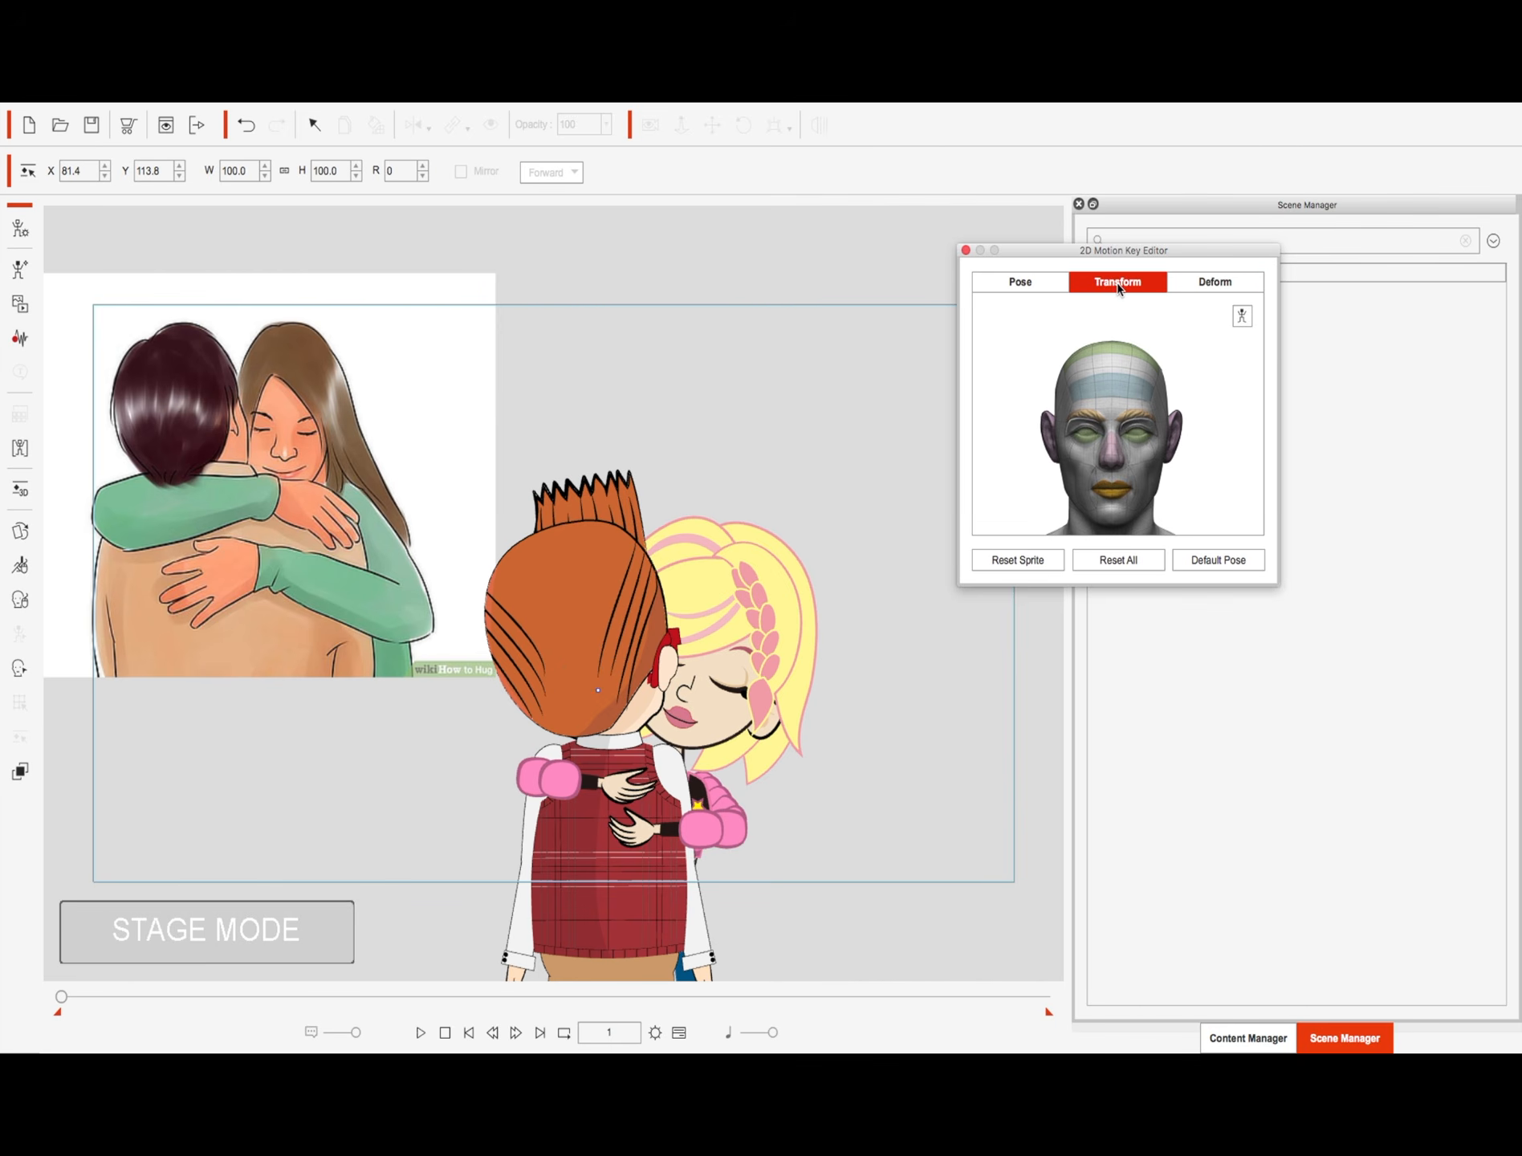
click(1240, 317)
click(1145, 416)
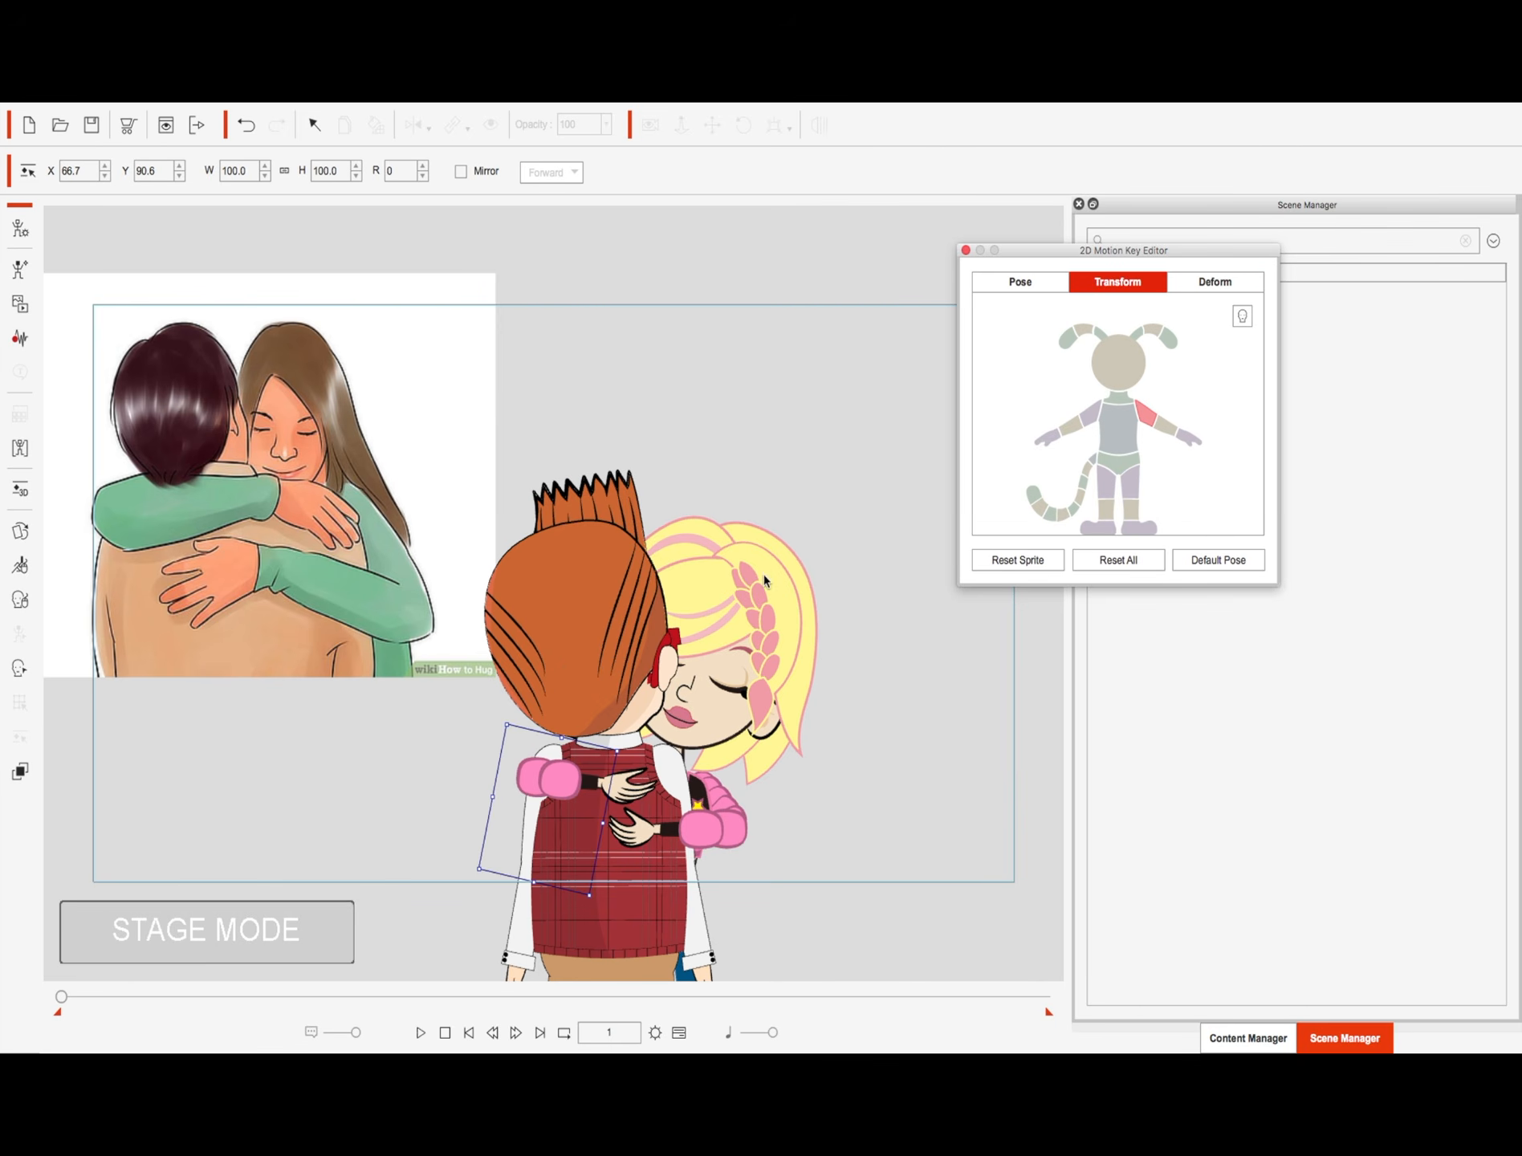
drag(598, 893, 574, 893)
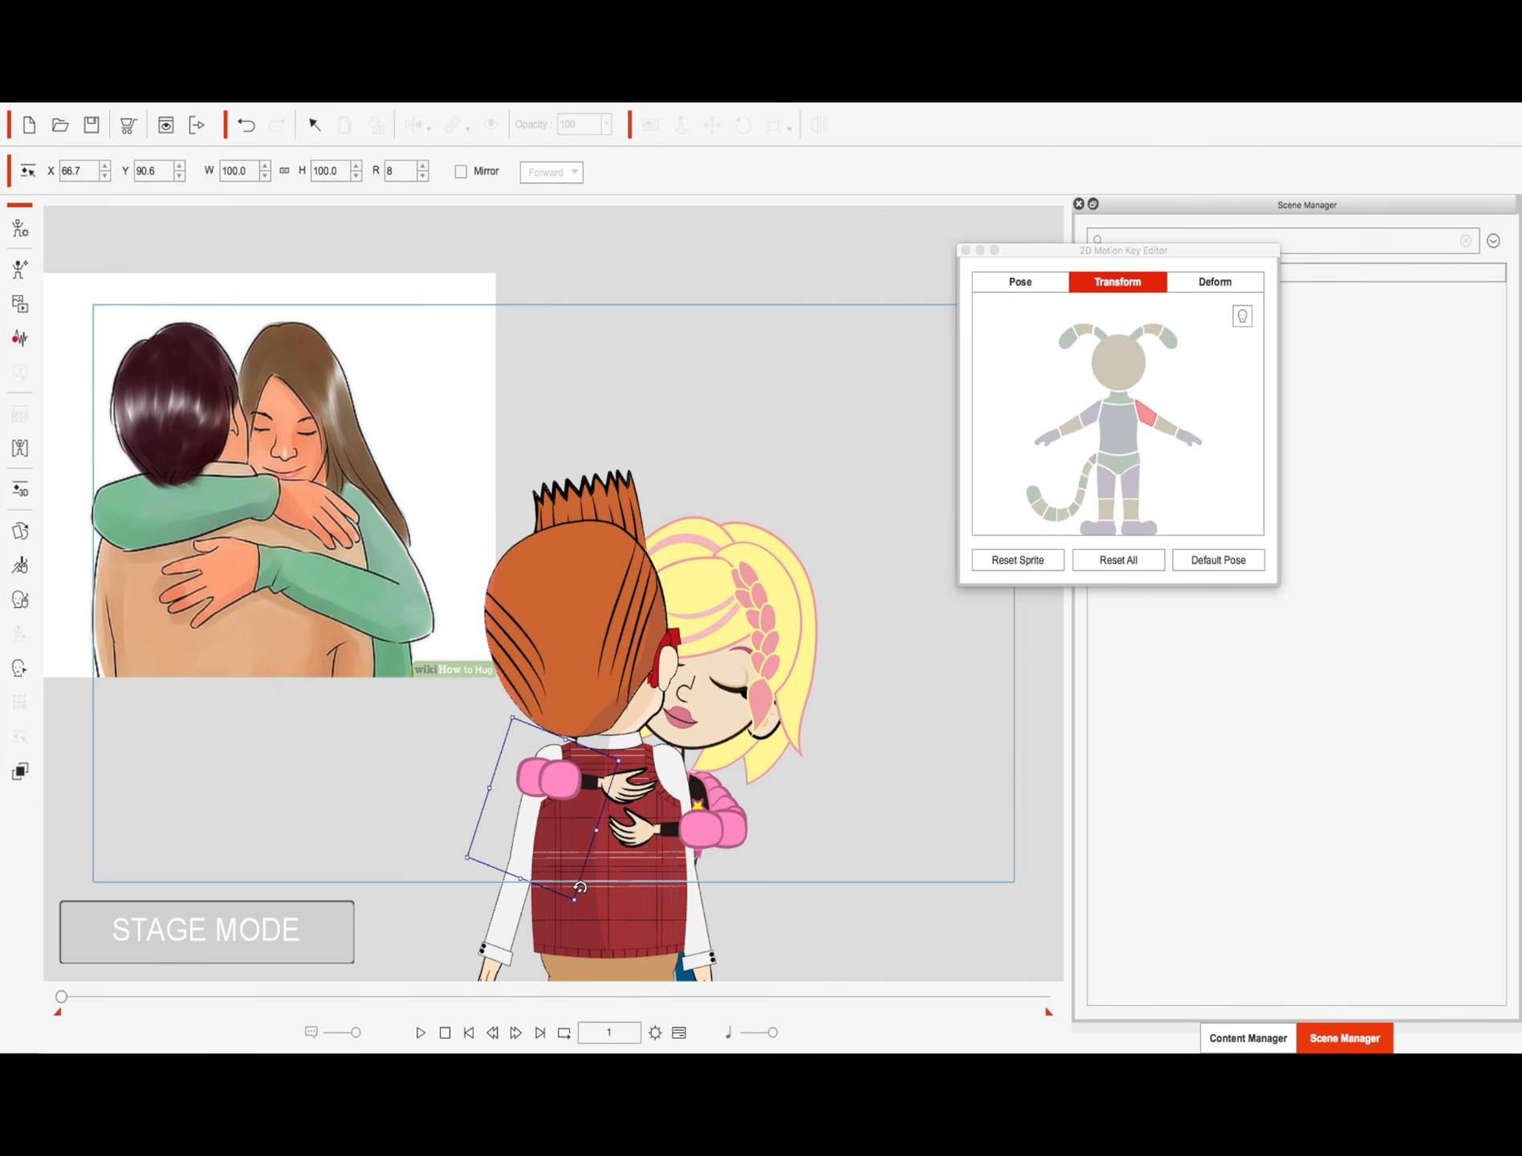
click(501, 911)
drag(440, 930, 505, 933)
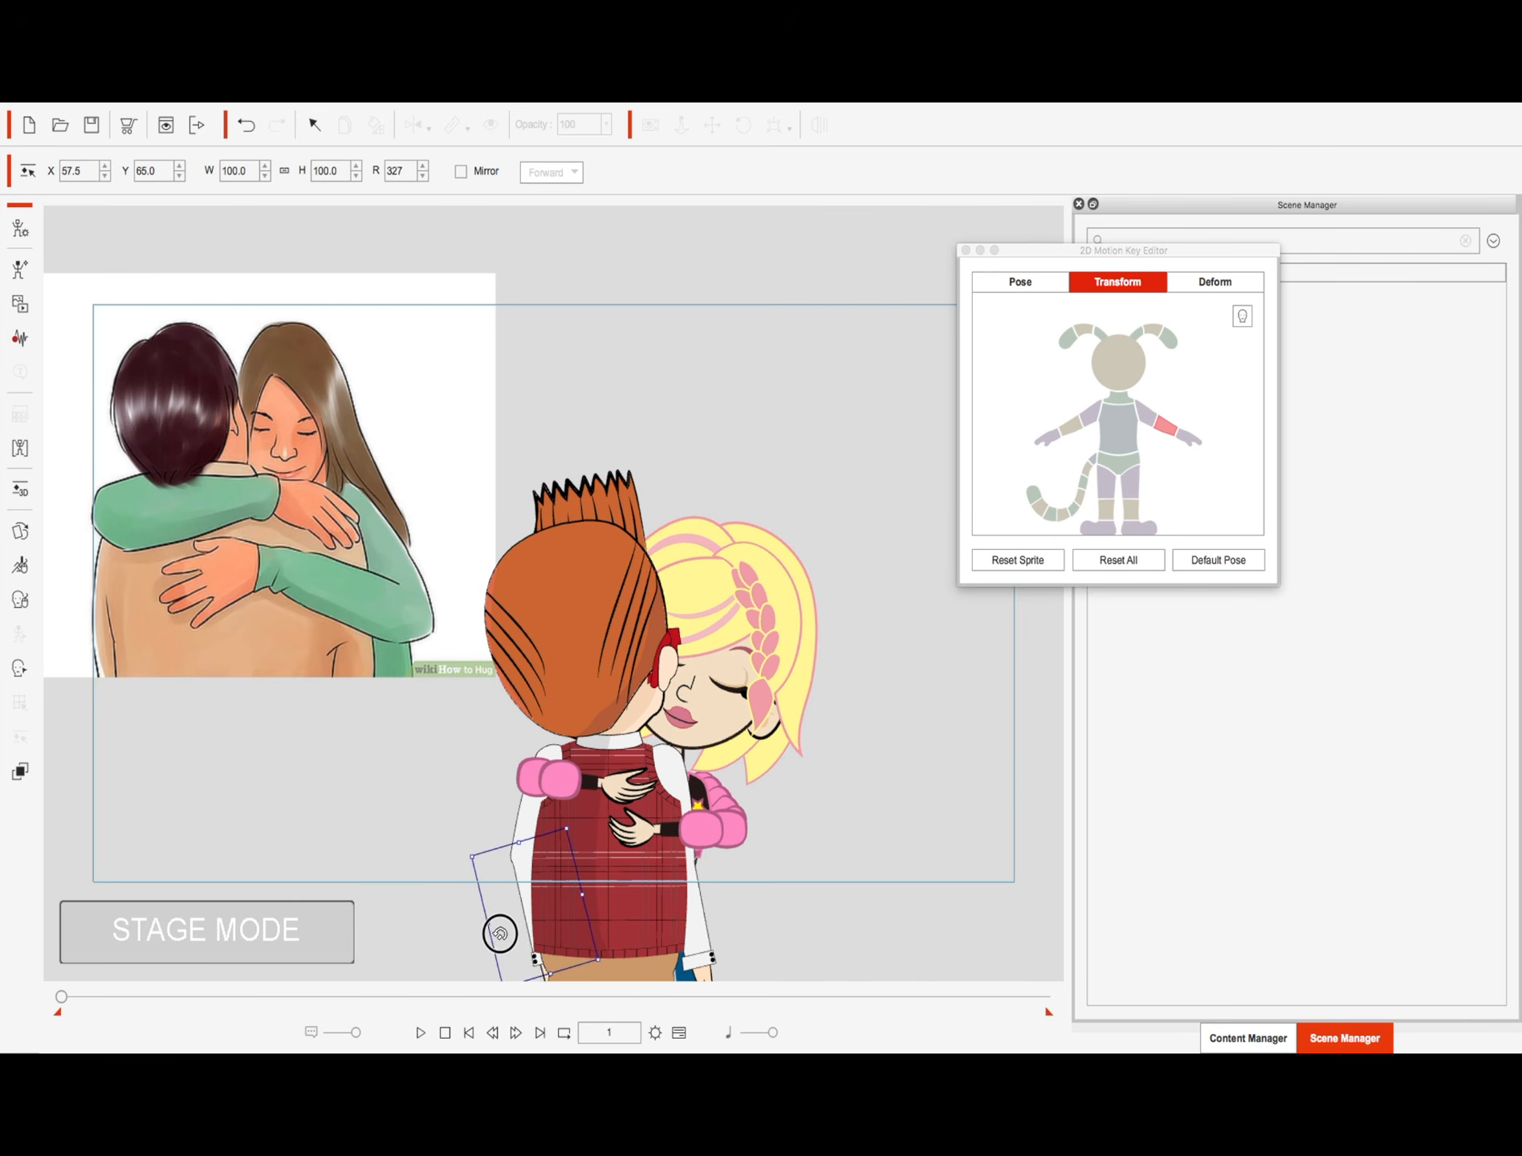
Step: Rotate Thaddeus(0)'s right upper arm and right forearm so the arm hangs closer along his body
click(1146, 413)
click(1089, 421)
drag(759, 861, 778, 836)
click(1165, 425)
click(1072, 426)
mouse_move(779, 907)
mouse_down()
mouse_move(751, 941)
mouse_move(754, 901)
mouse_up()
Step: Turn Thaddeus(0)'s head slightly away from the girl with the Face Key Editor
click(596, 644)
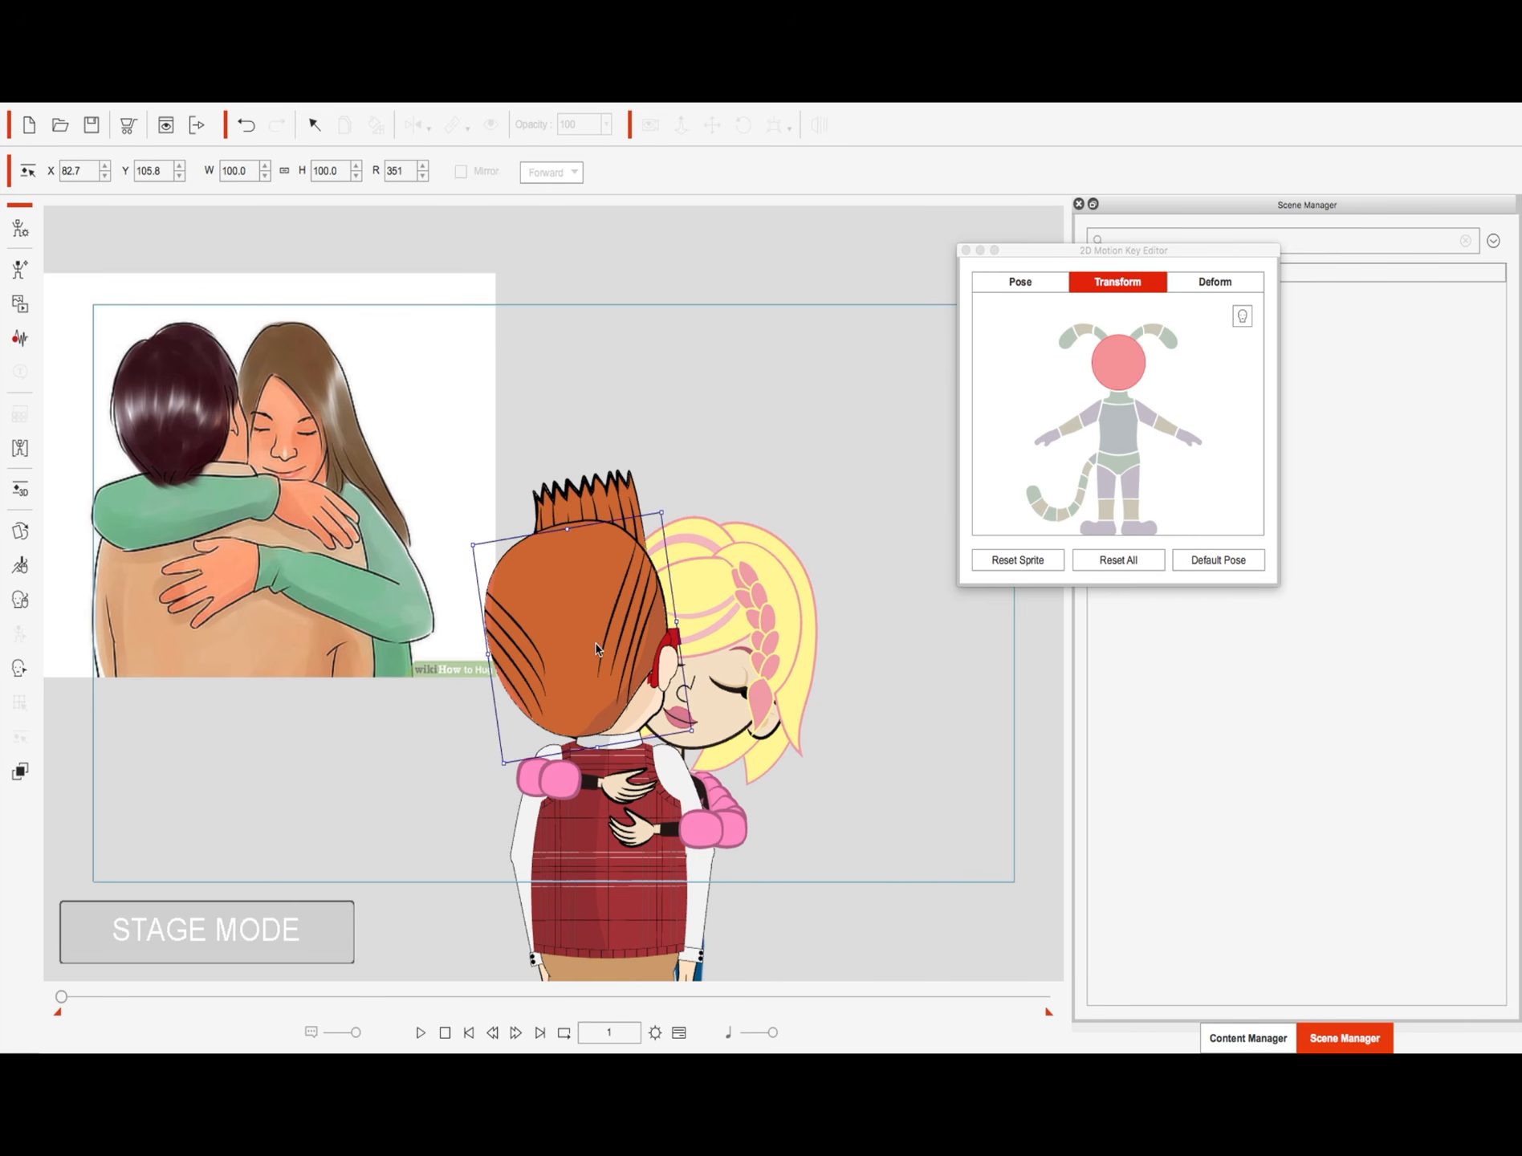
click(20, 668)
drag(980, 478, 944, 411)
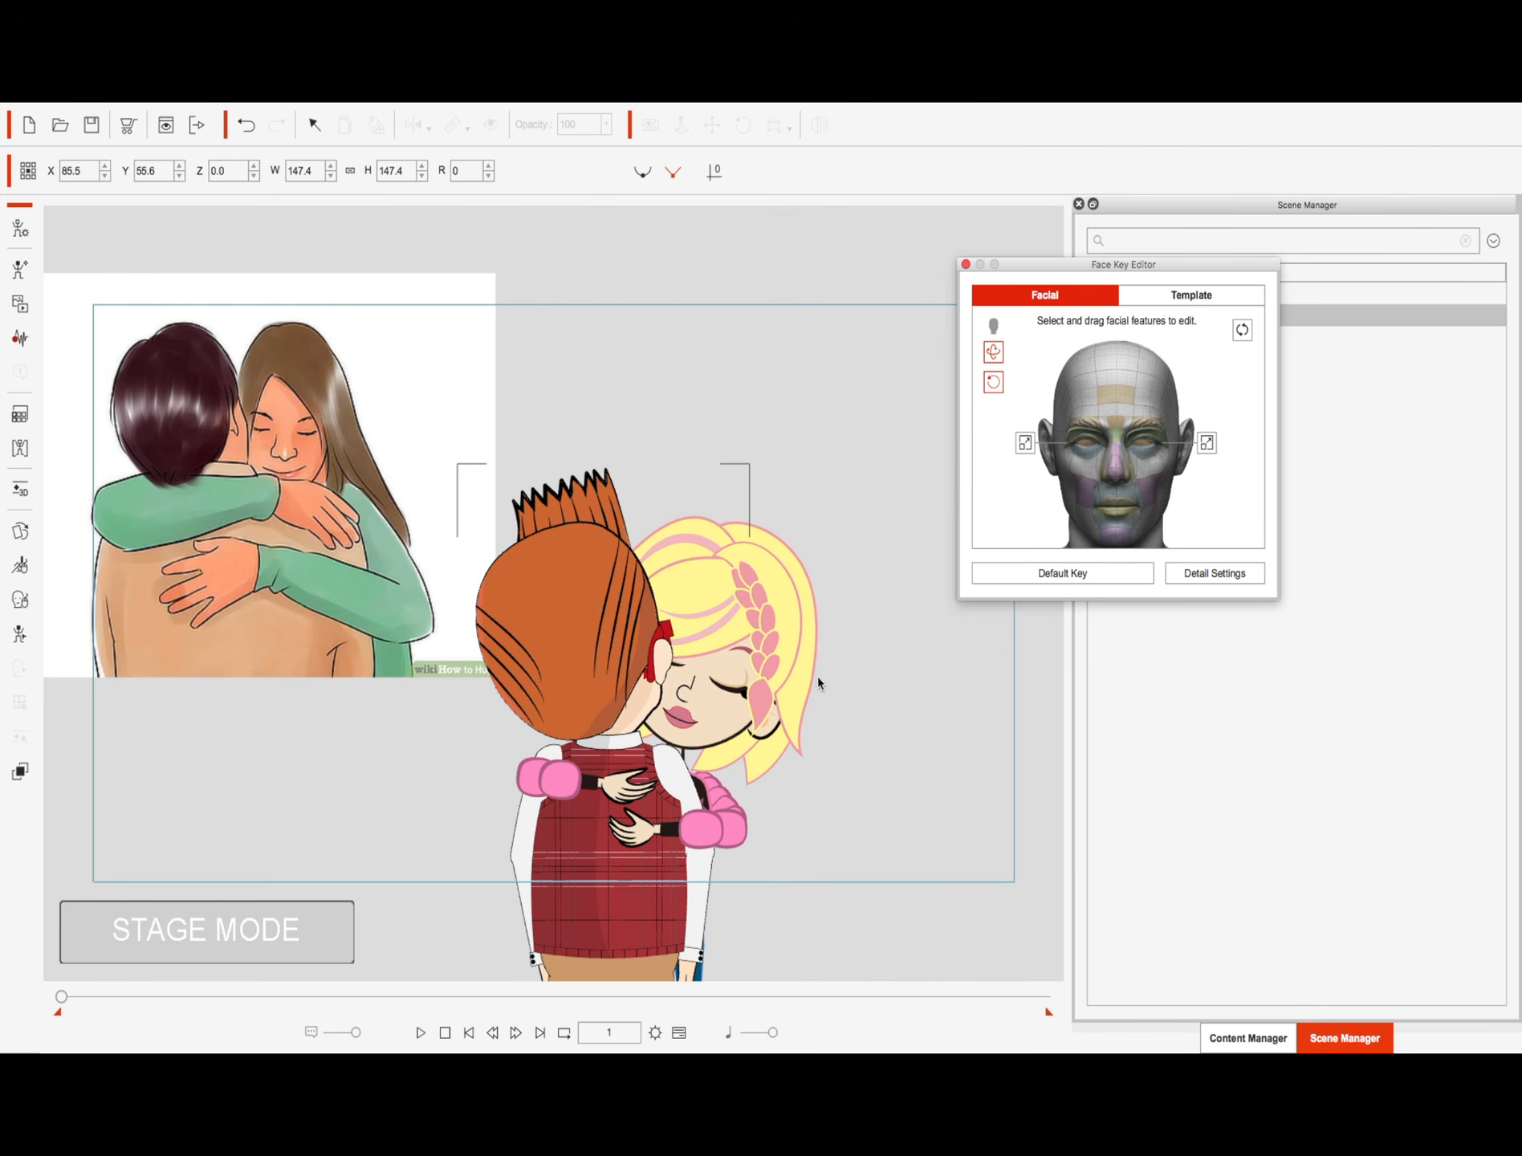
click(995, 263)
drag(1040, 265, 794, 145)
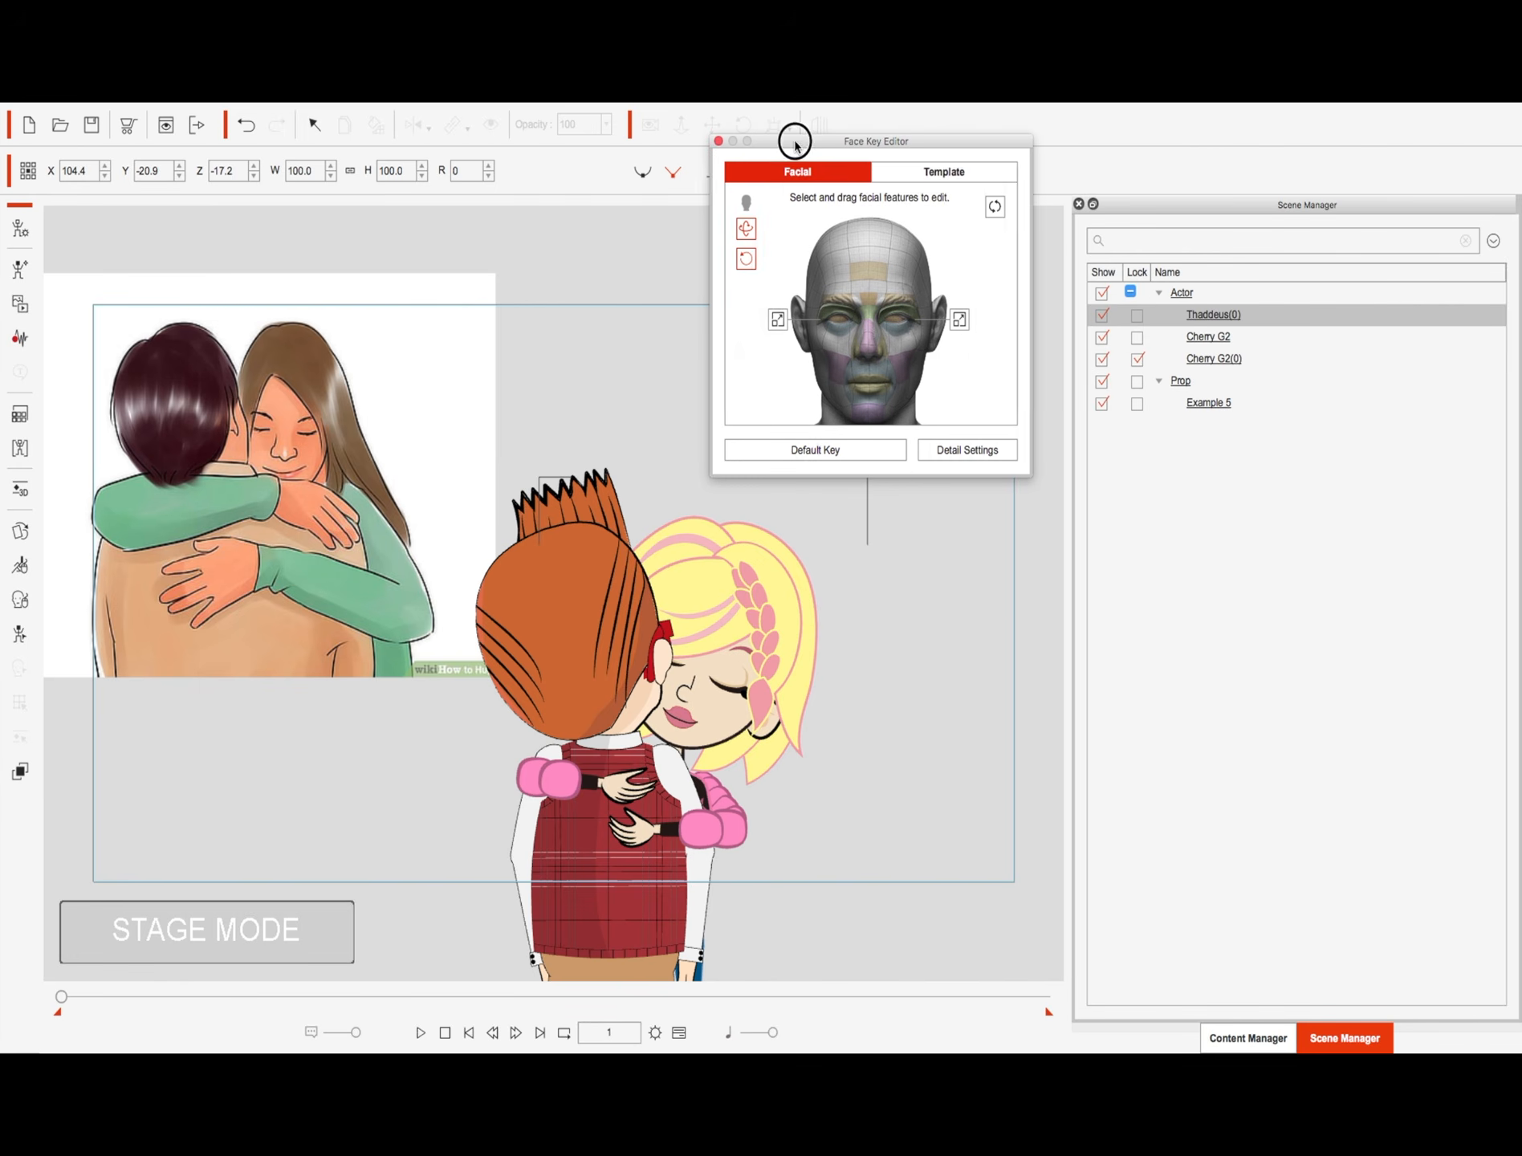
Step: Rename the actor Cherry G2 as Cherry in Back and Cherry G2(0) as Cherry Arms
click(1194, 337)
click(1229, 336)
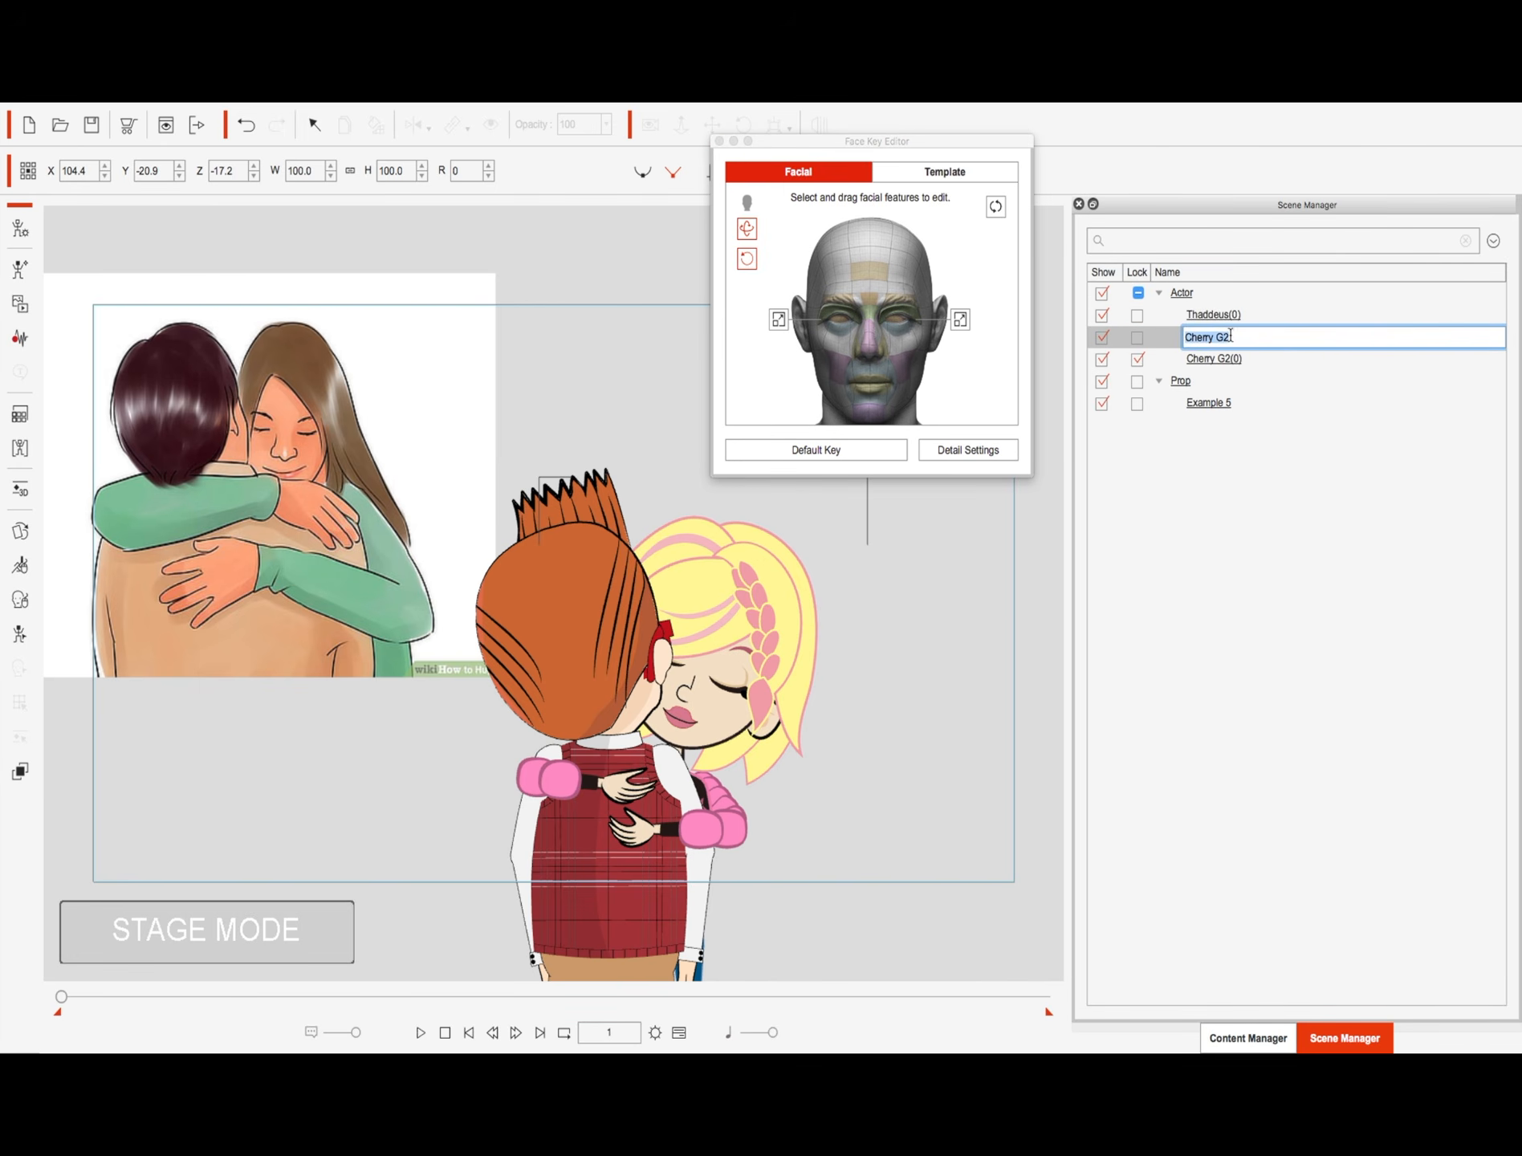
double_click(1224, 337)
text(in Back)
click(1226, 360)
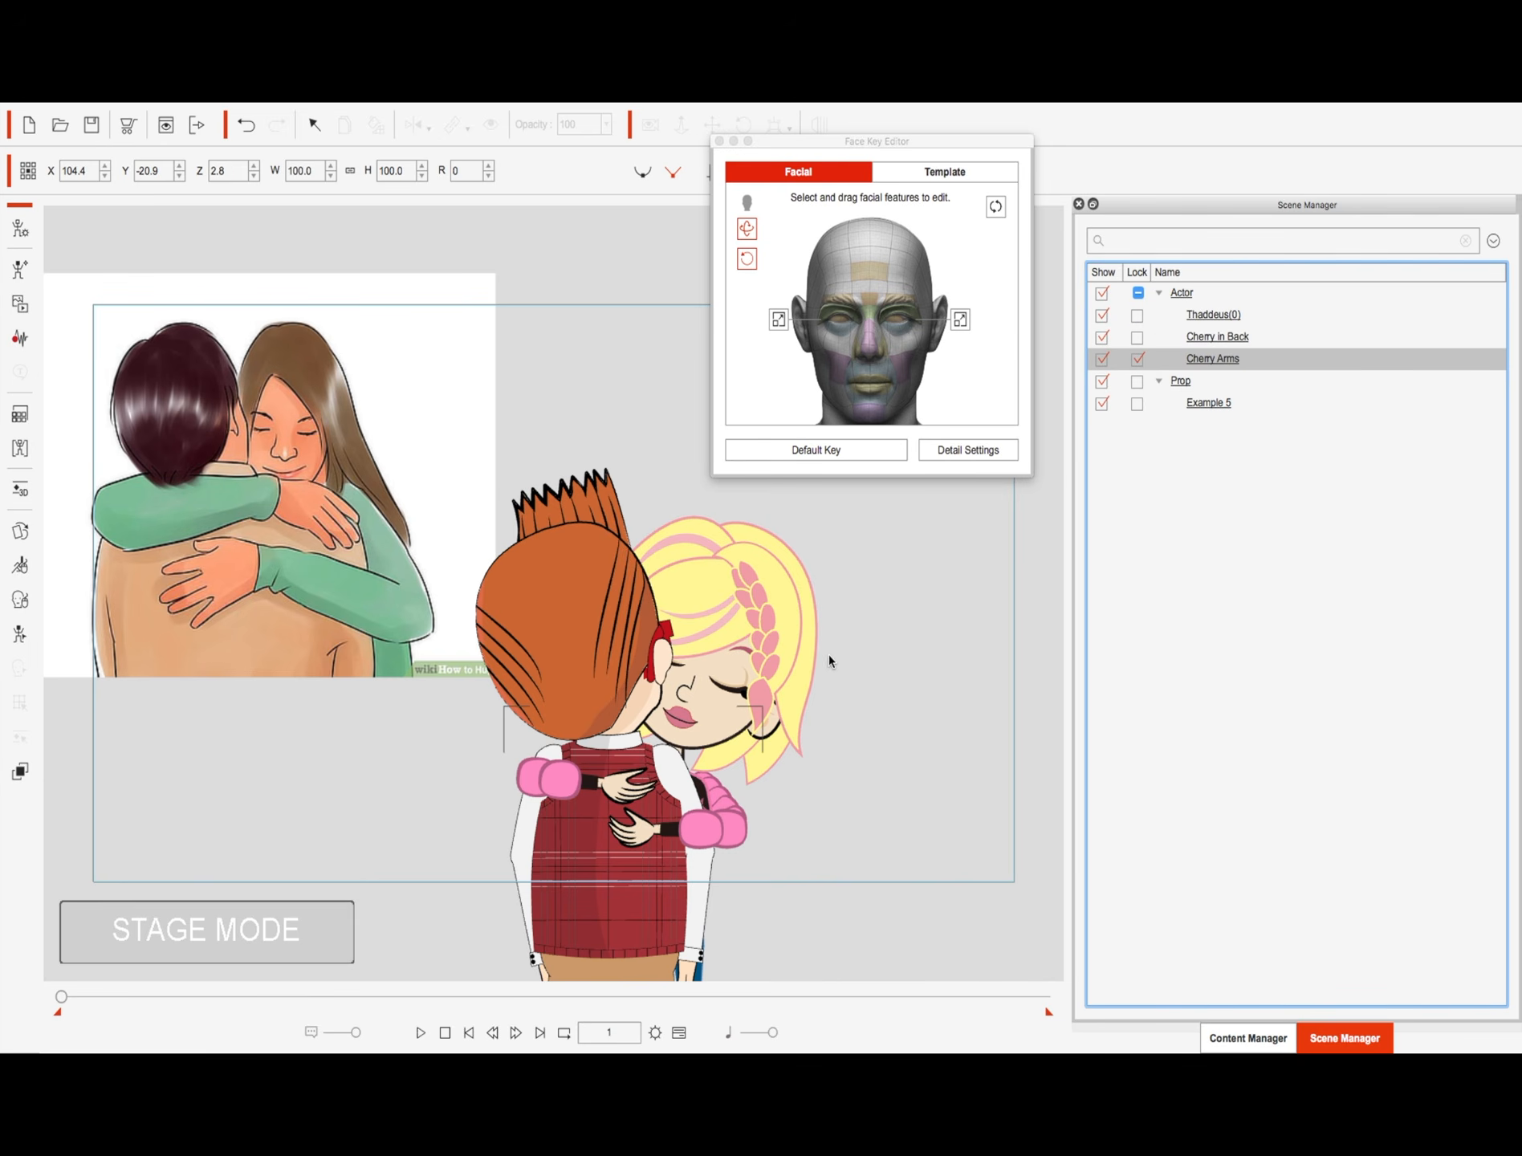
Step: Turn the head of Cherry in Back with the Face Key Editor and close the editor
click(1227, 336)
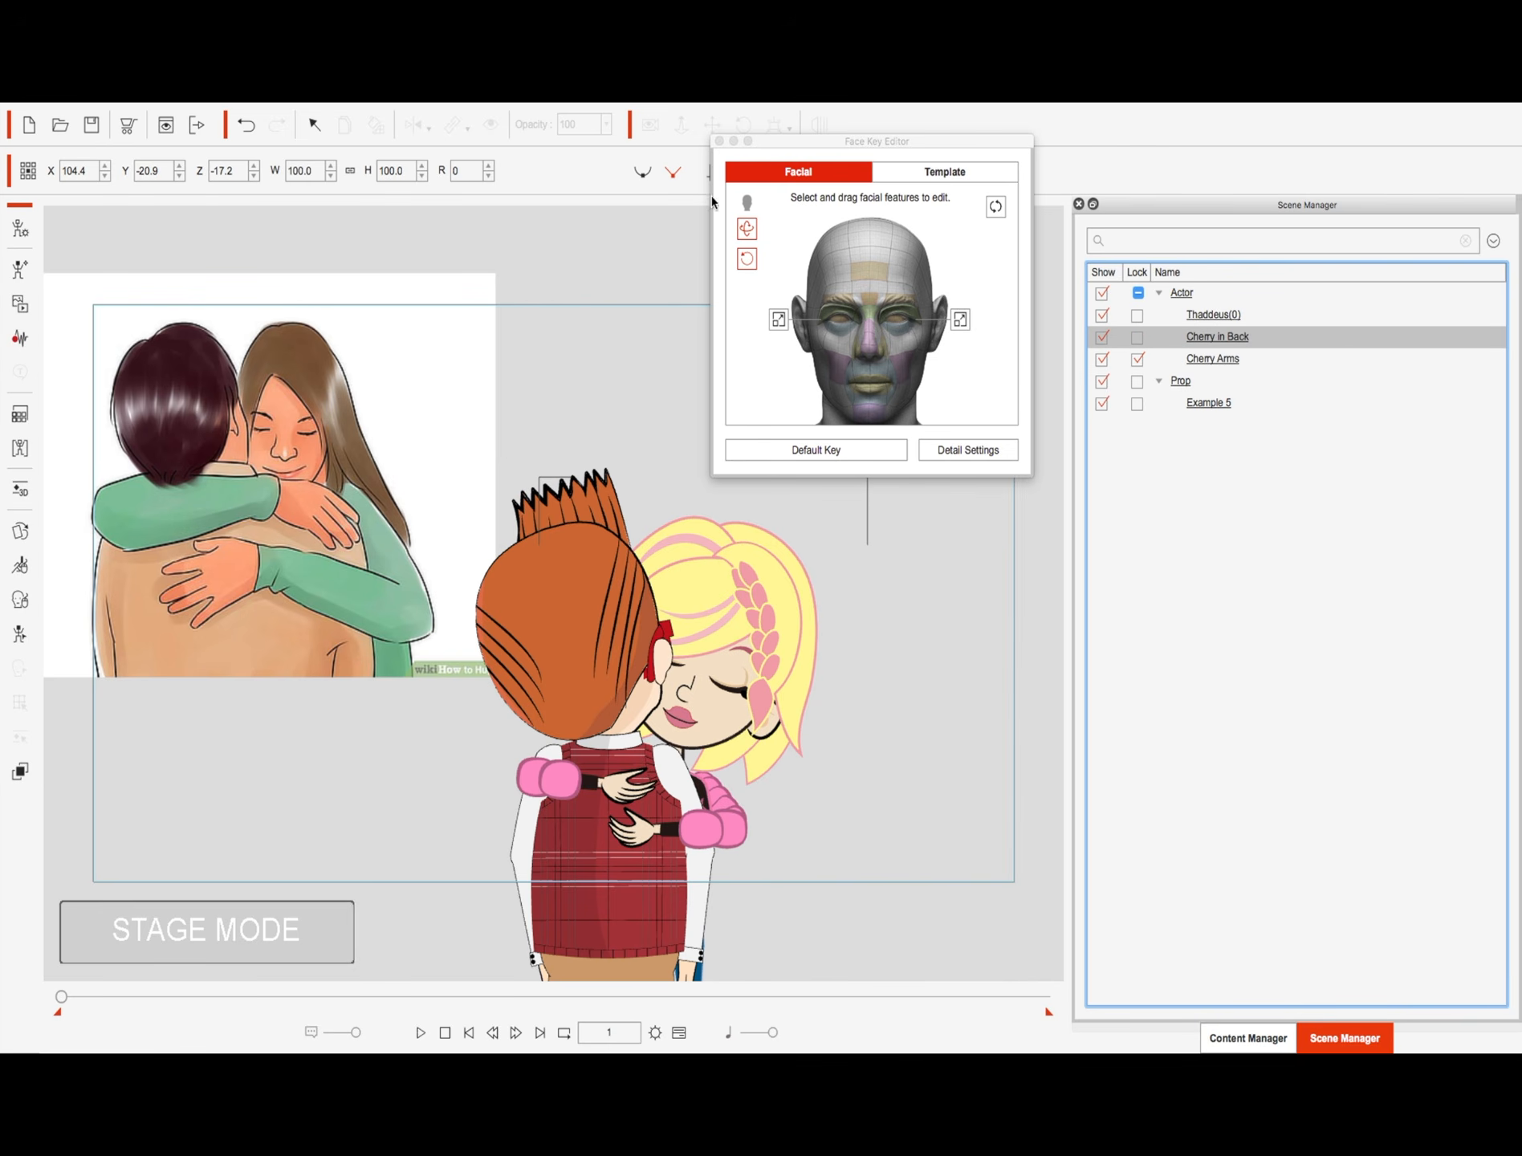
drag(809, 596, 724, 561)
drag(737, 388, 1022, 739)
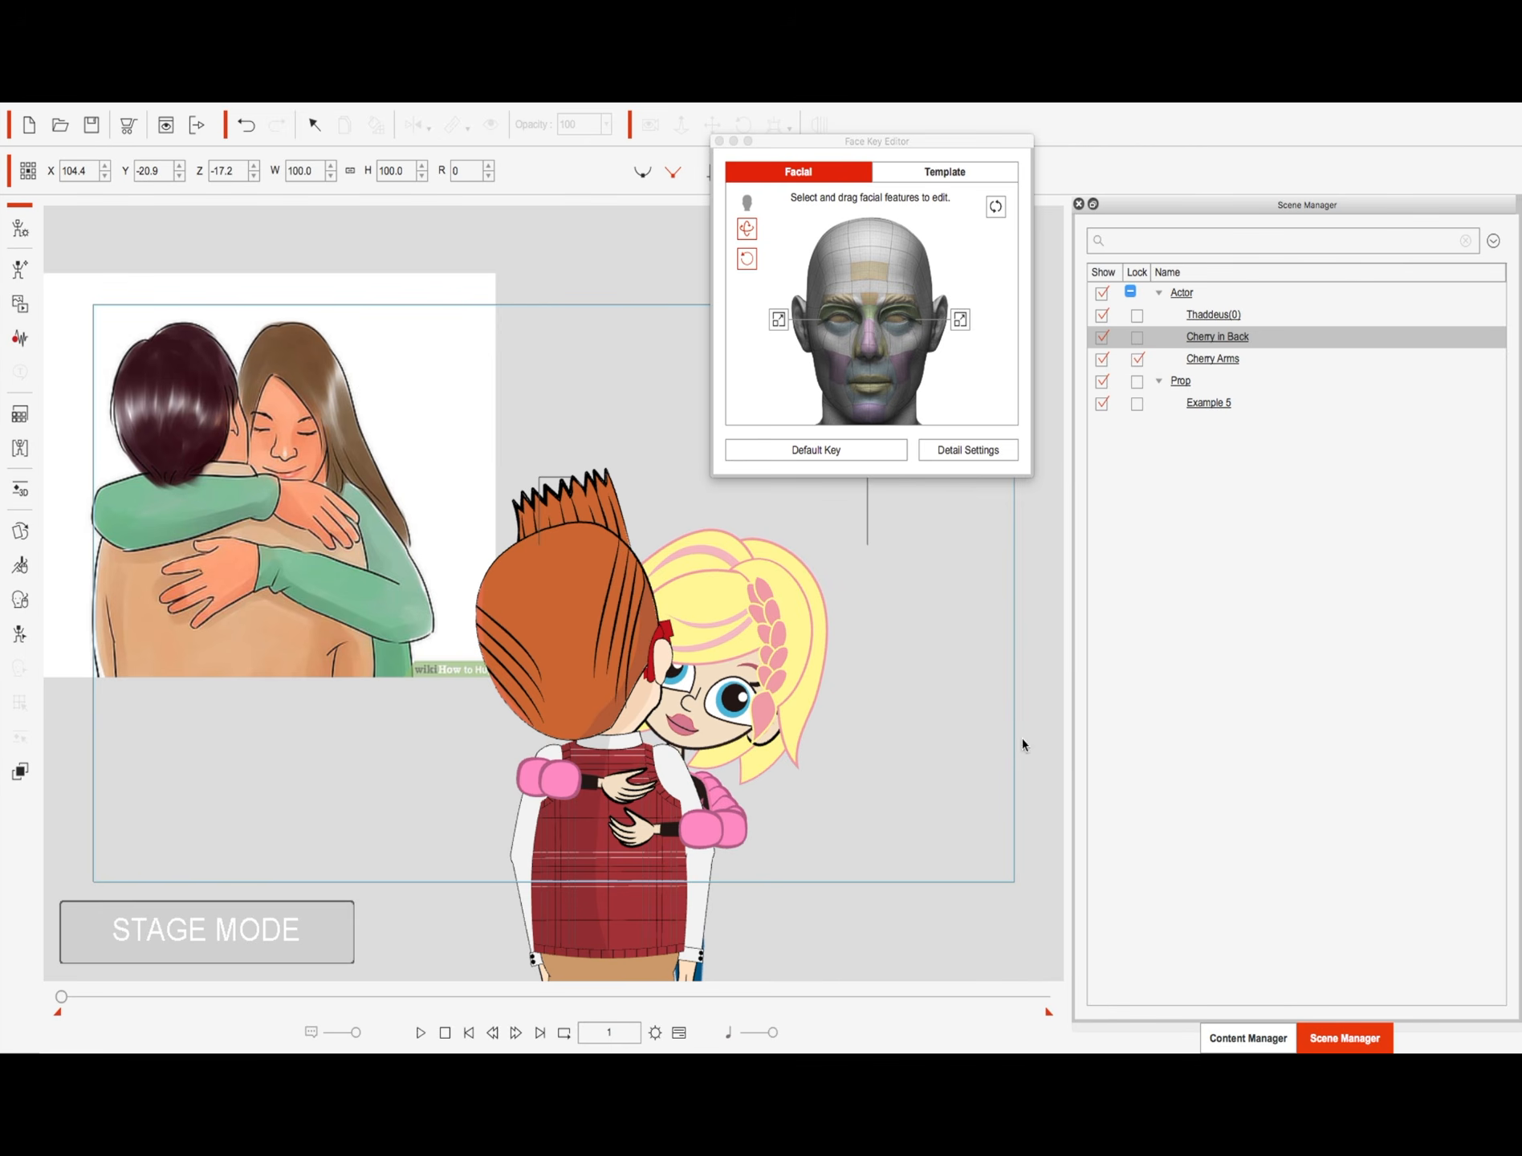
click(719, 142)
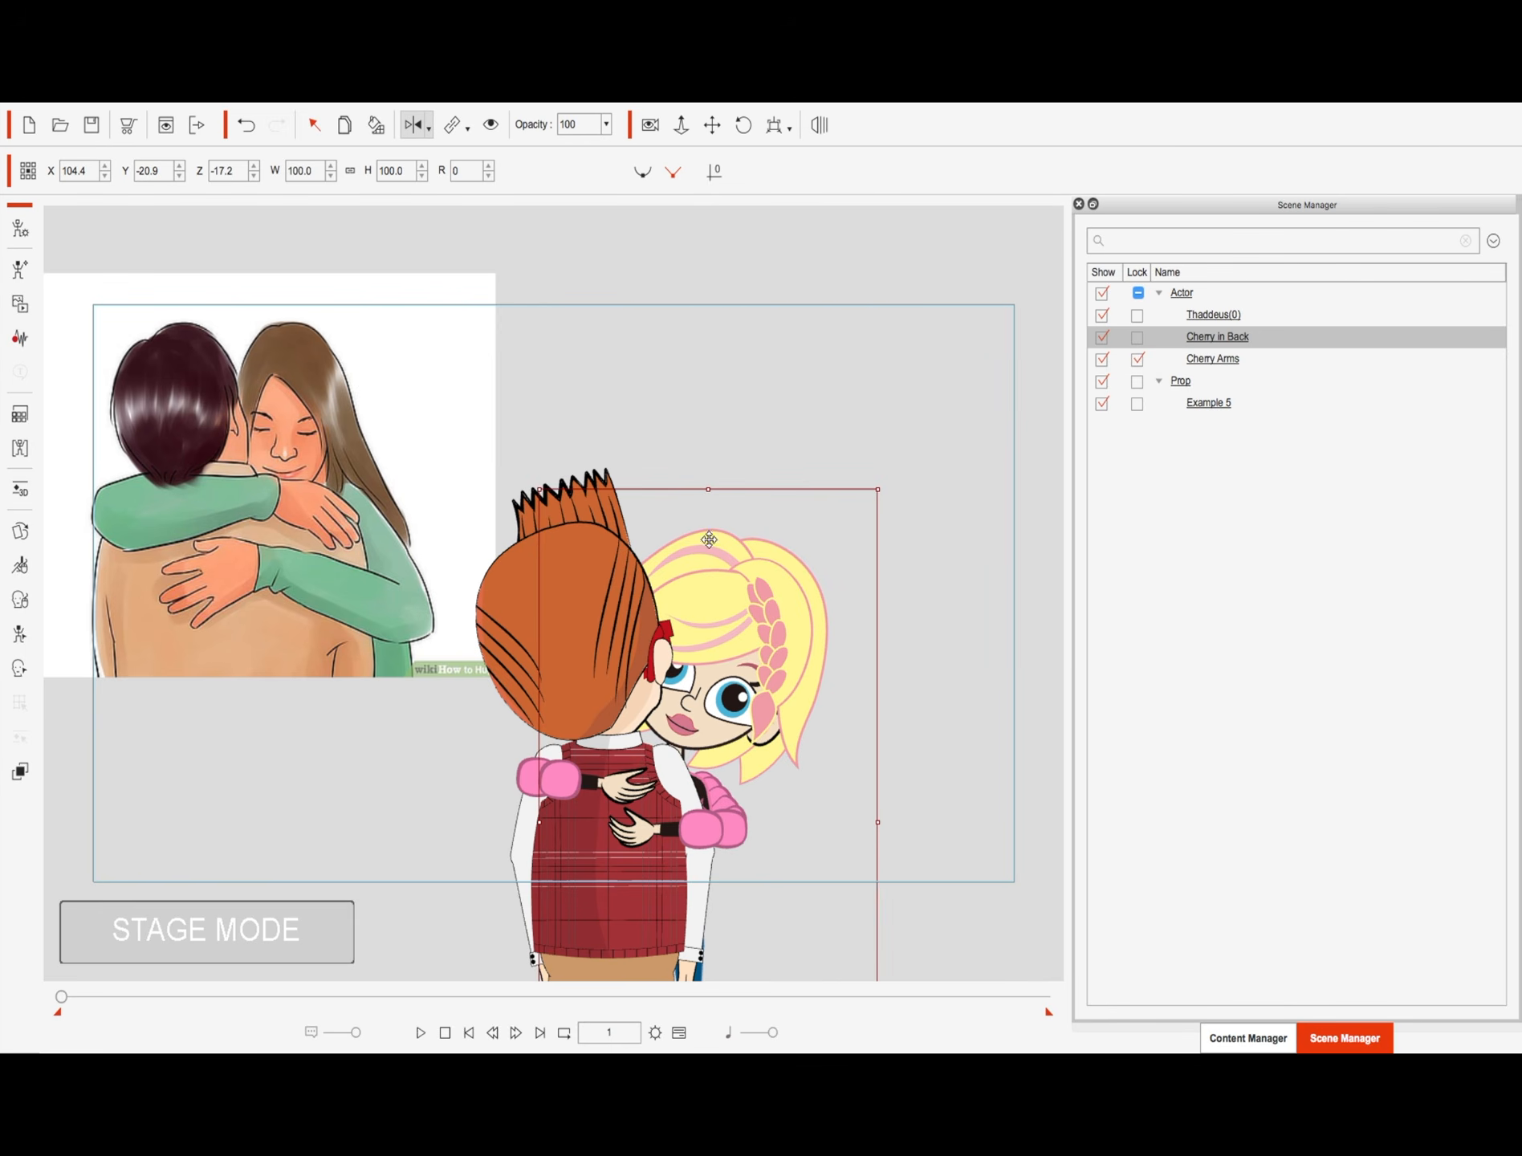
Step: Adjust the Face Depth of Cherry in Back's left eye in Composer mode and return to the stage
click(24, 233)
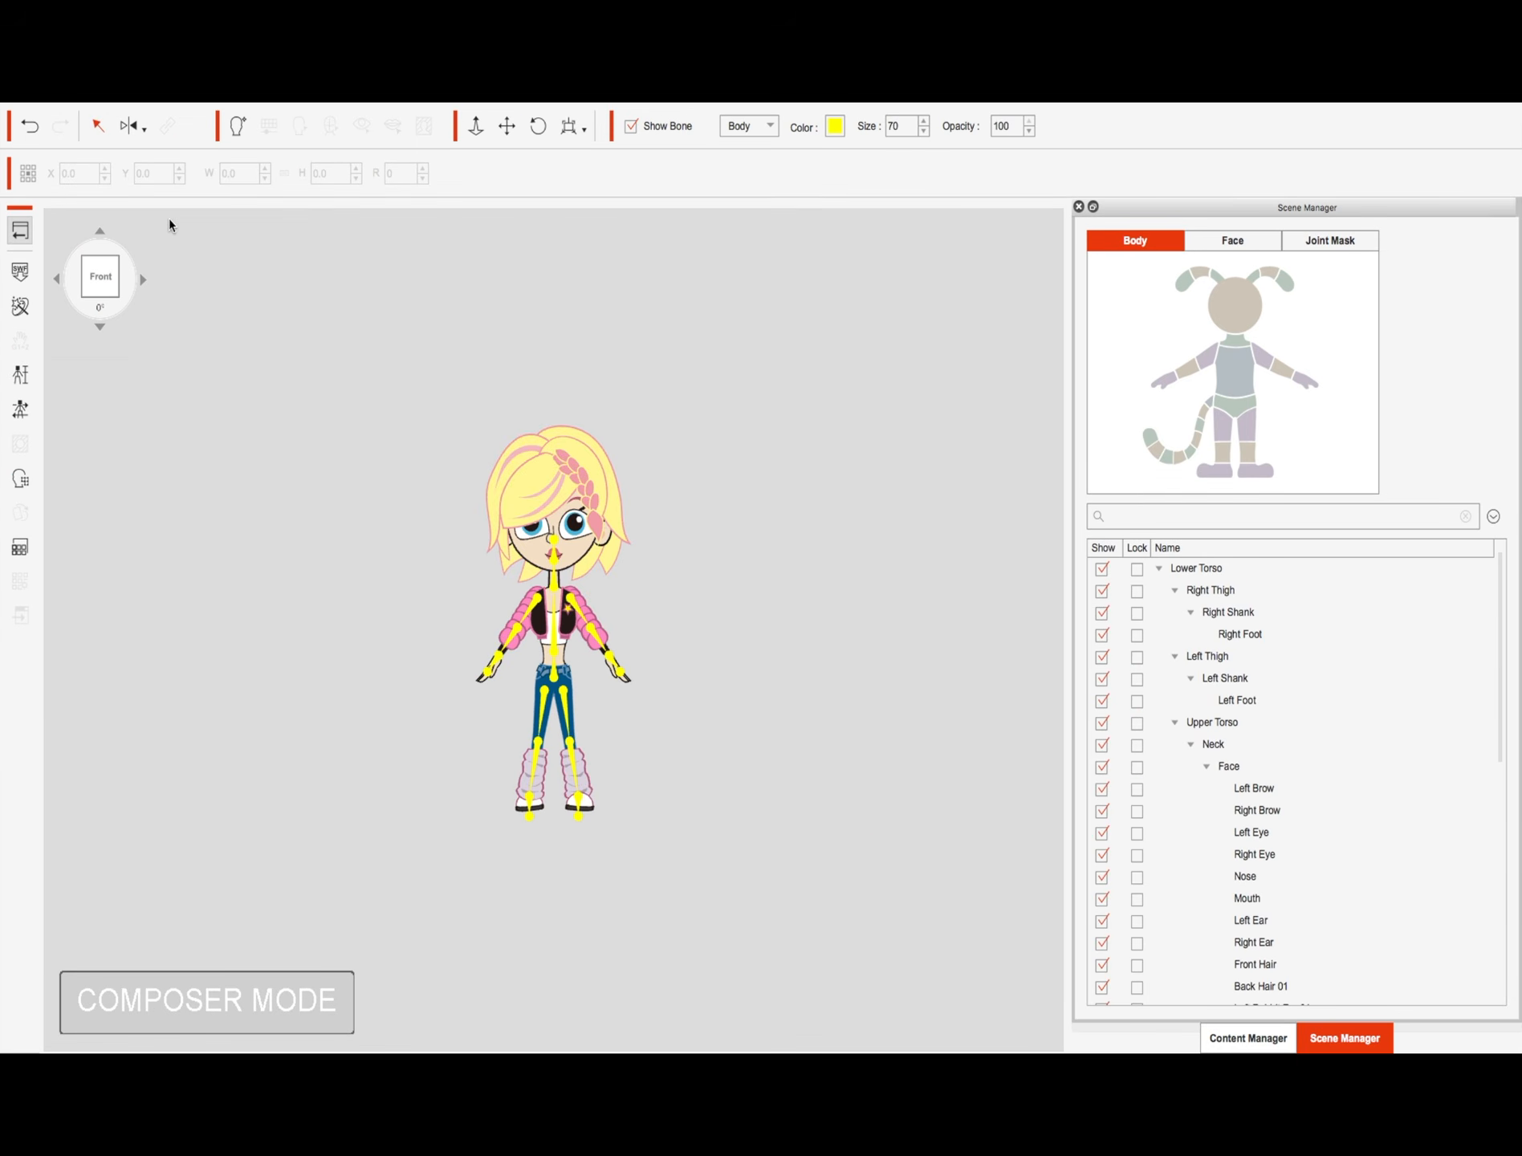
click(592, 536)
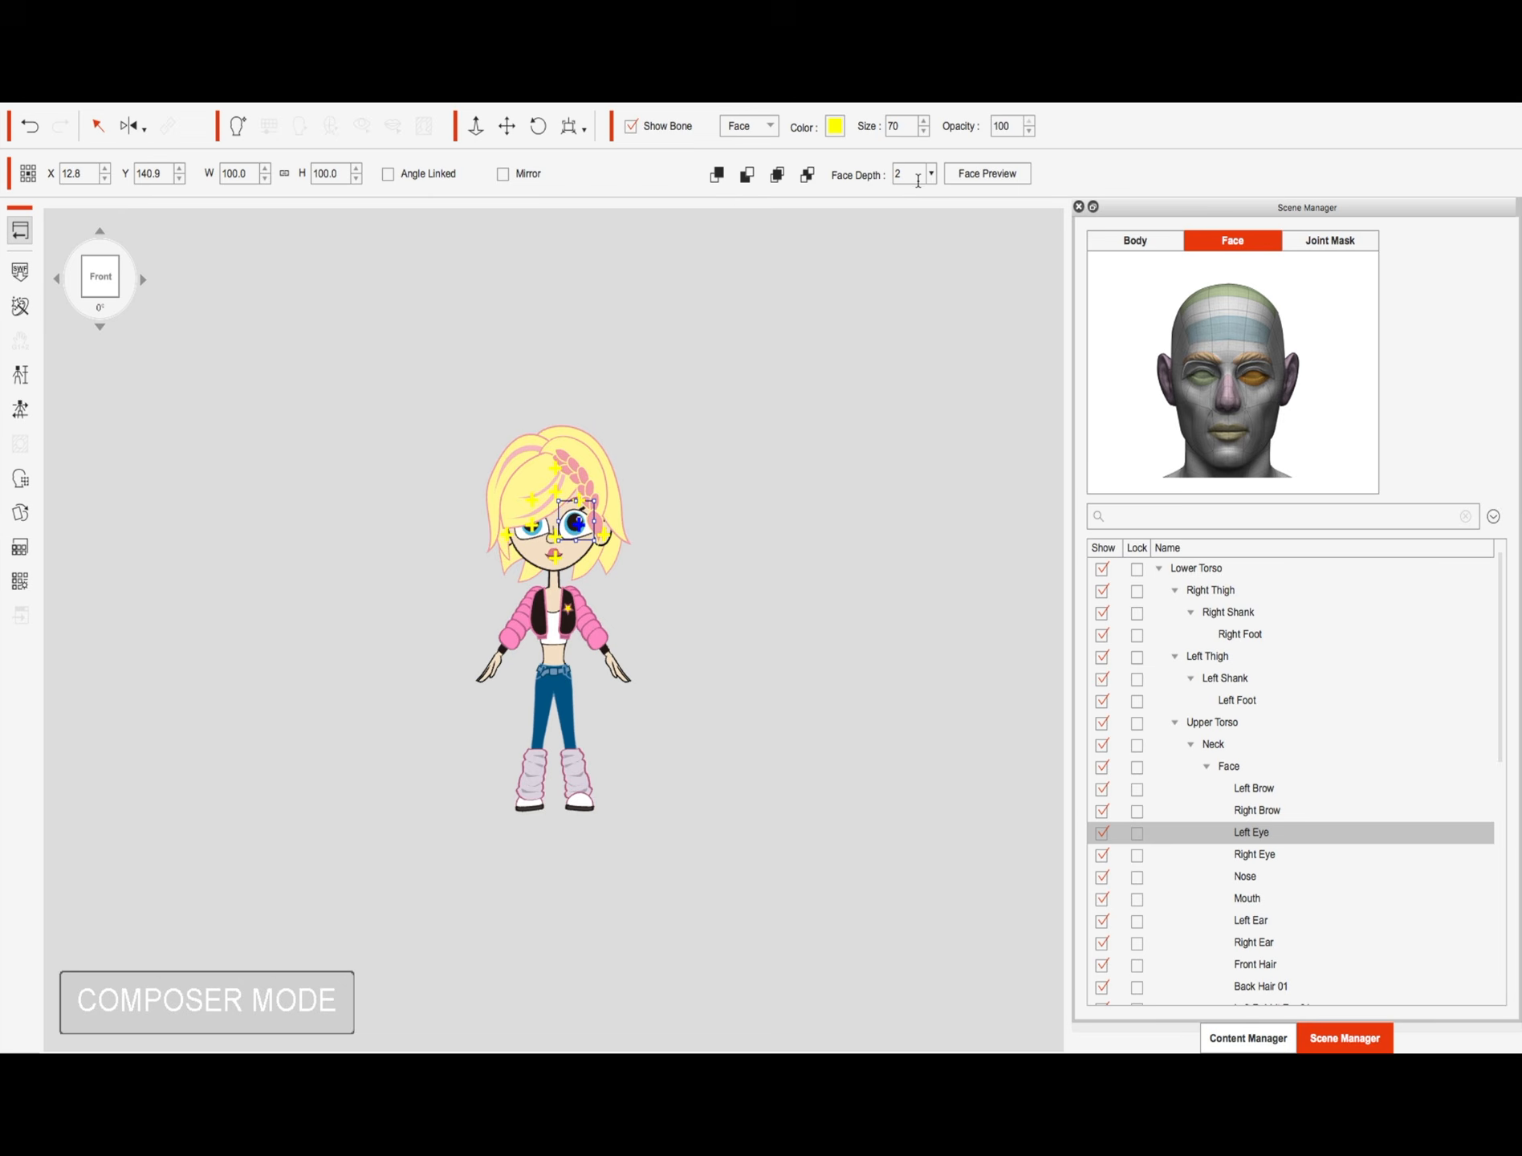
click(932, 173)
drag(938, 193, 970, 194)
click(28, 231)
click(26, 232)
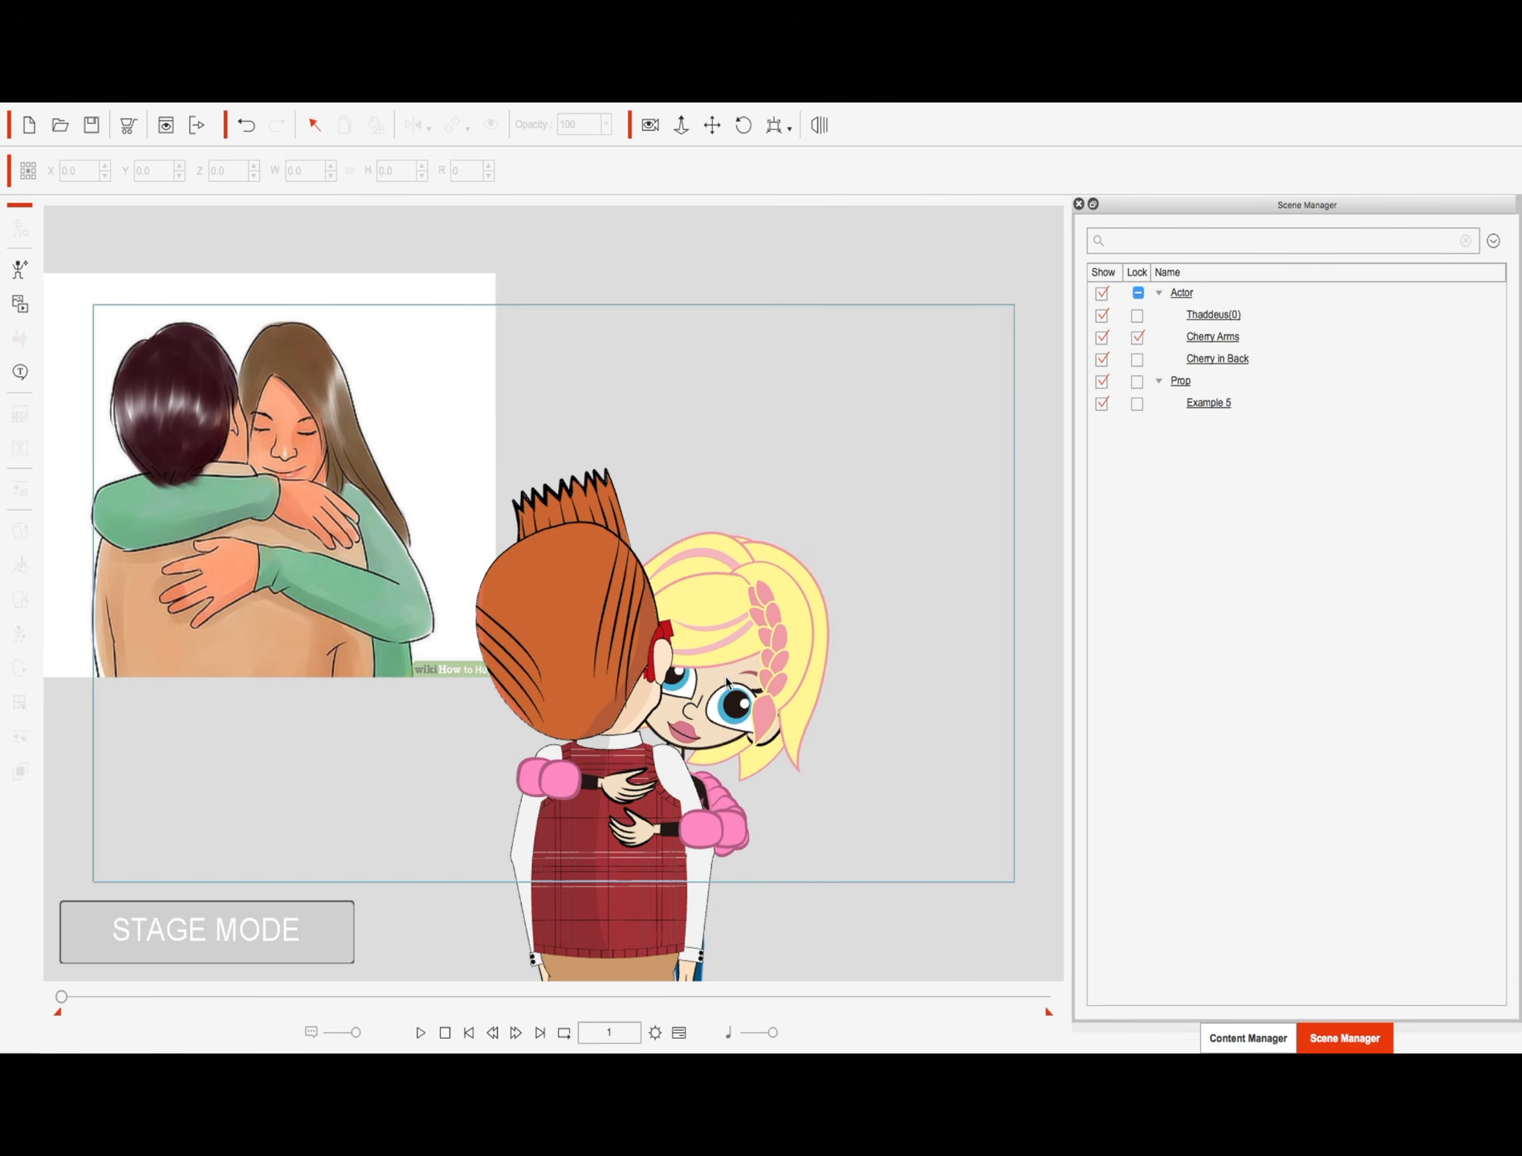
Step: Turn Cherry in Back's head toward the man with the Face Key Editor and set both her eye sprites to 03_Close
click(729, 689)
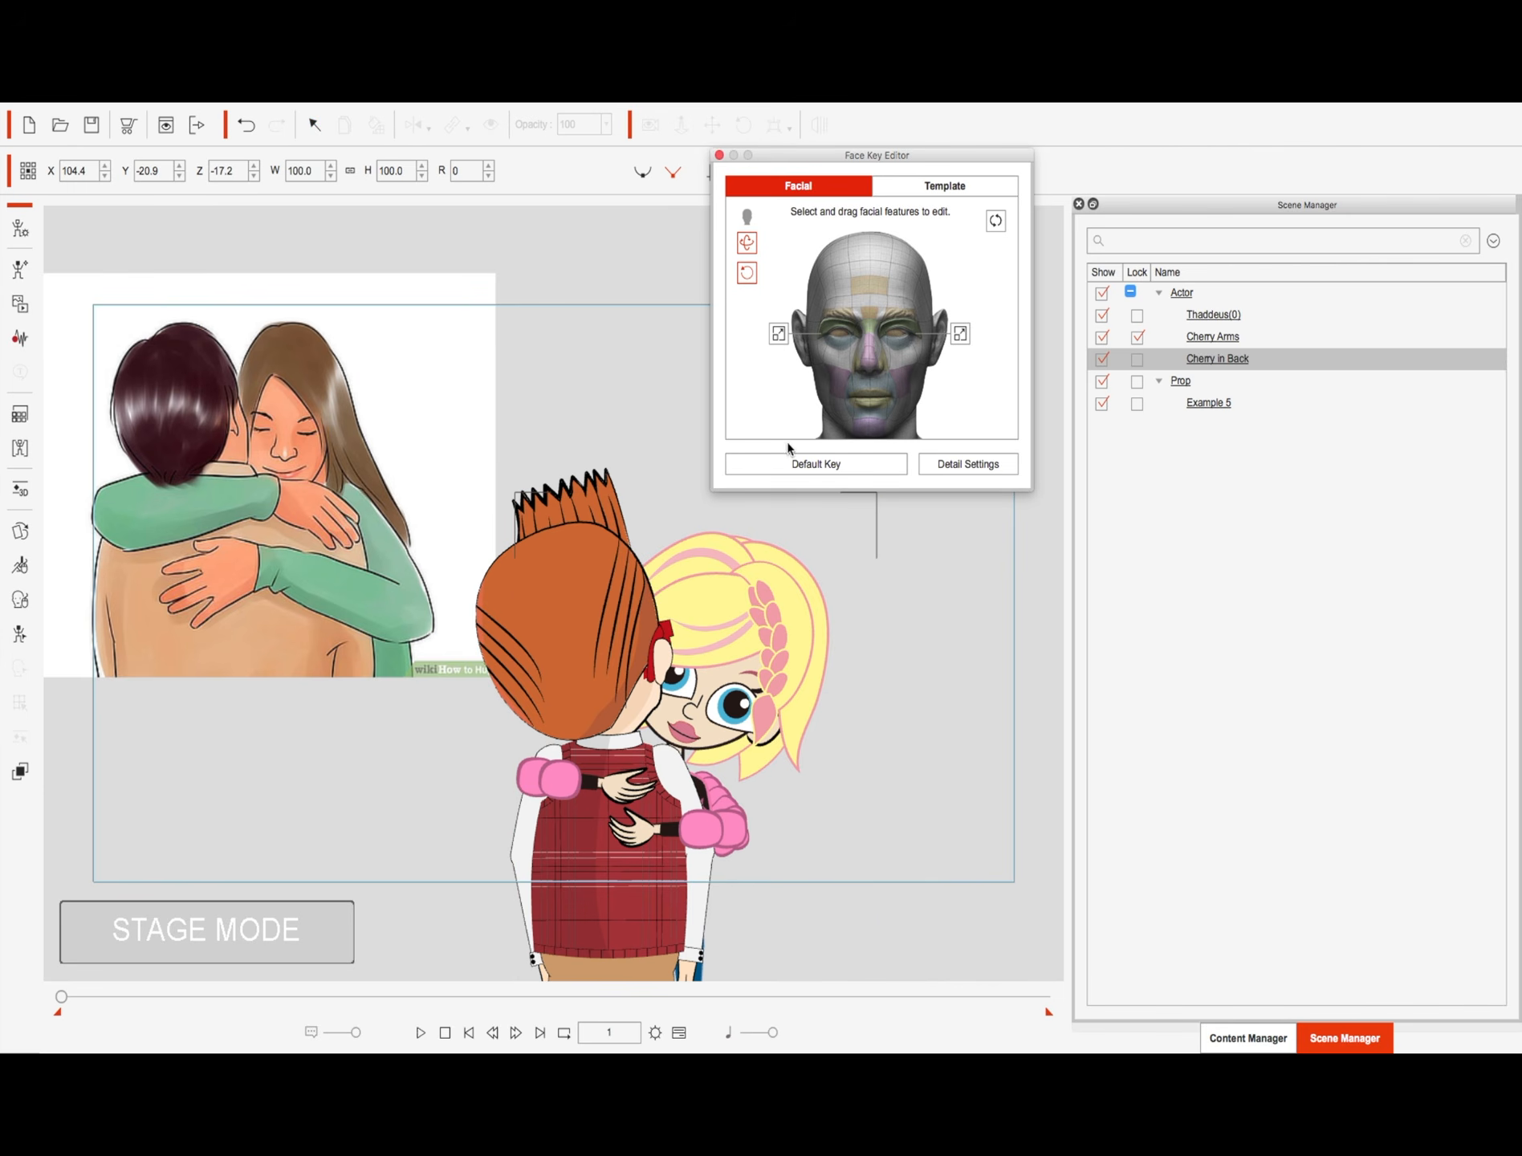
drag(776, 281, 359, 151)
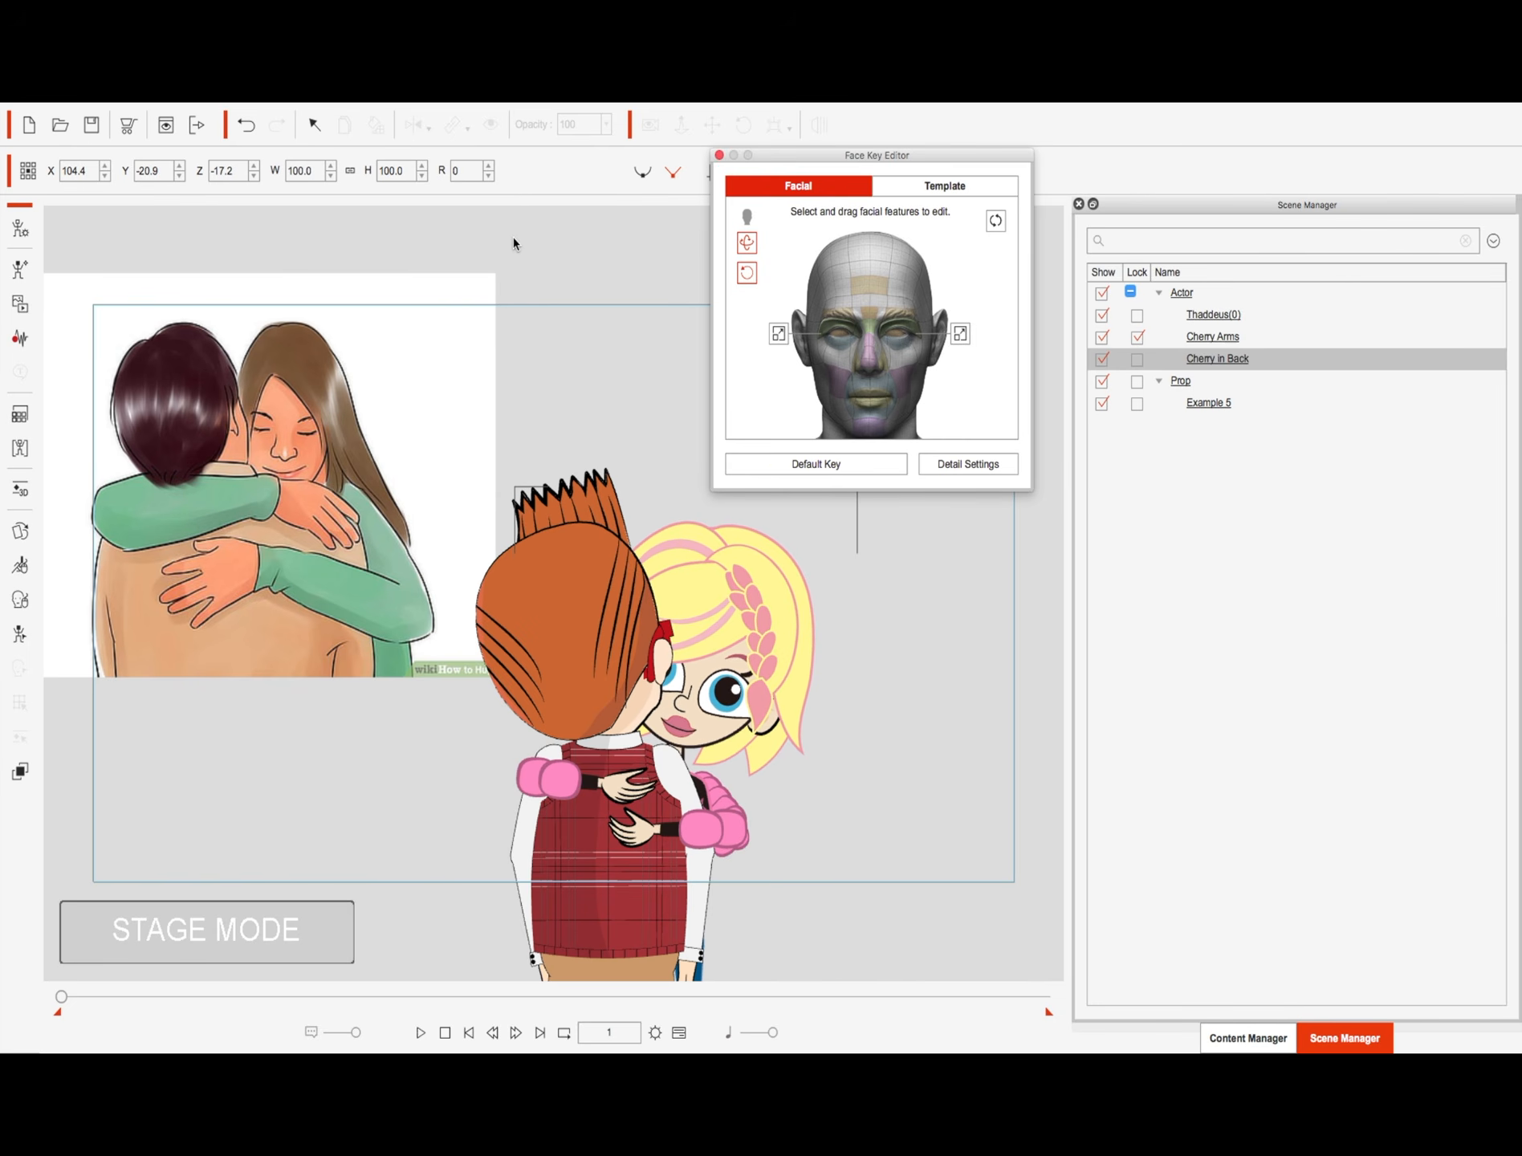
click(20, 530)
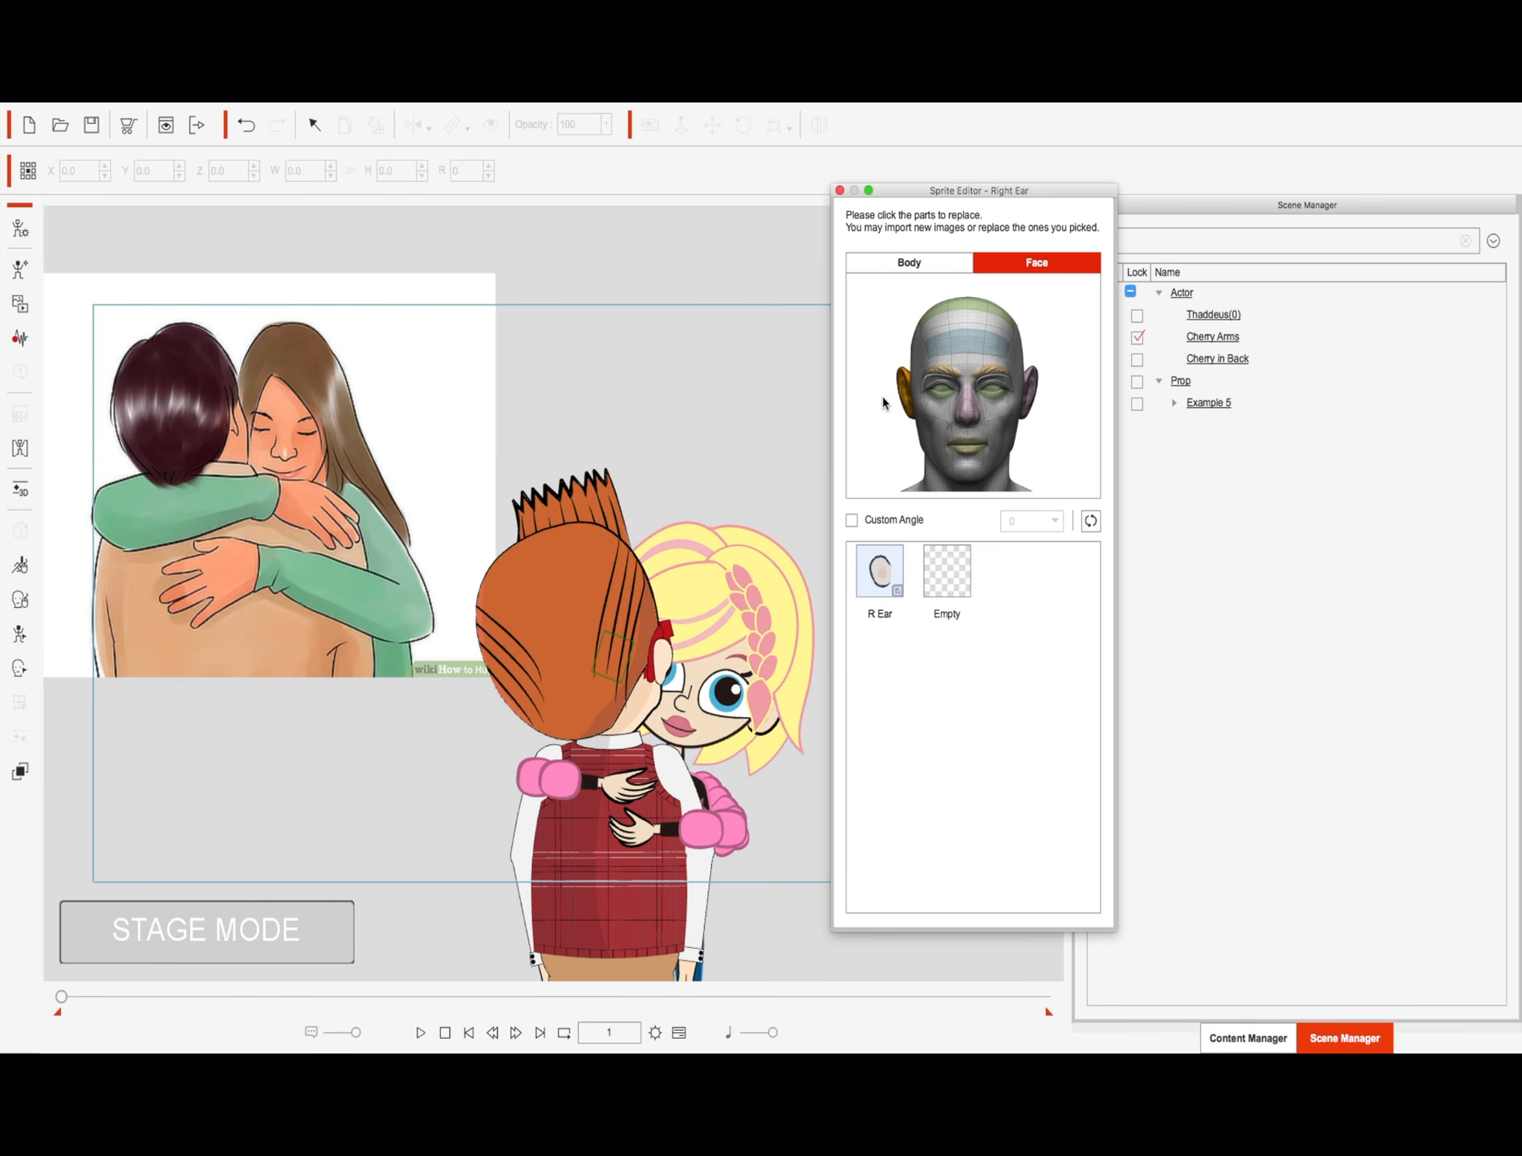
click(938, 392)
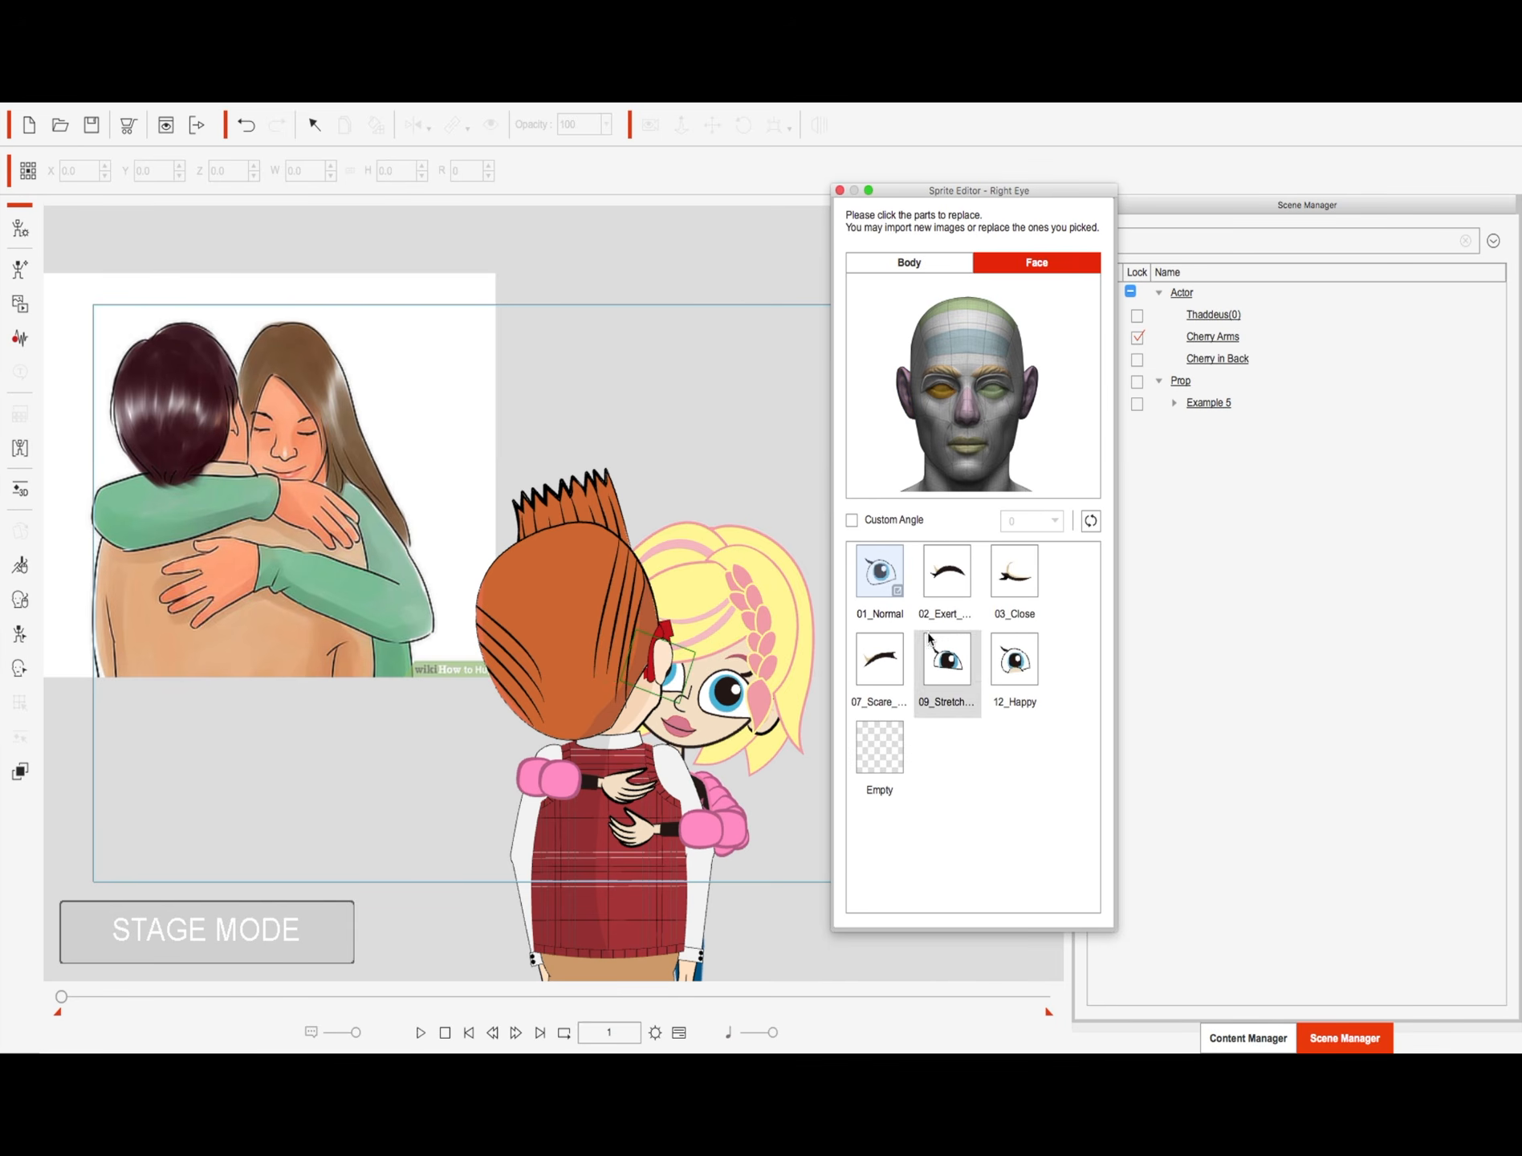
click(996, 580)
click(1004, 584)
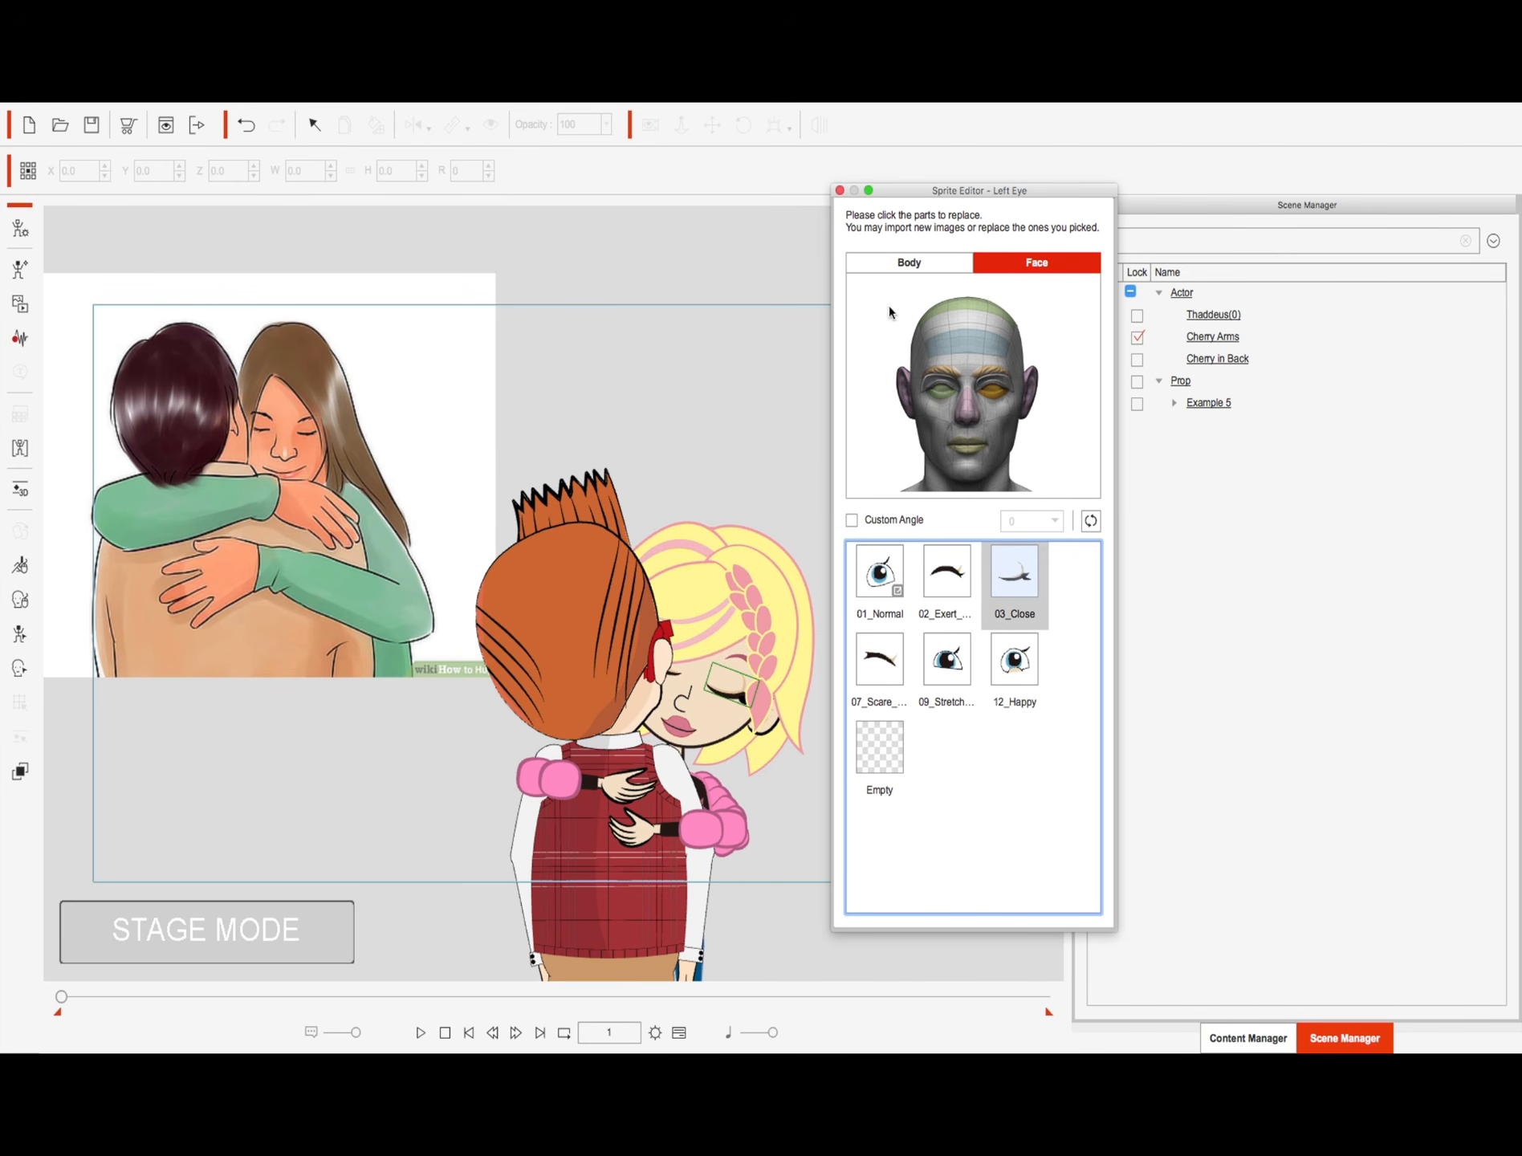
click(840, 191)
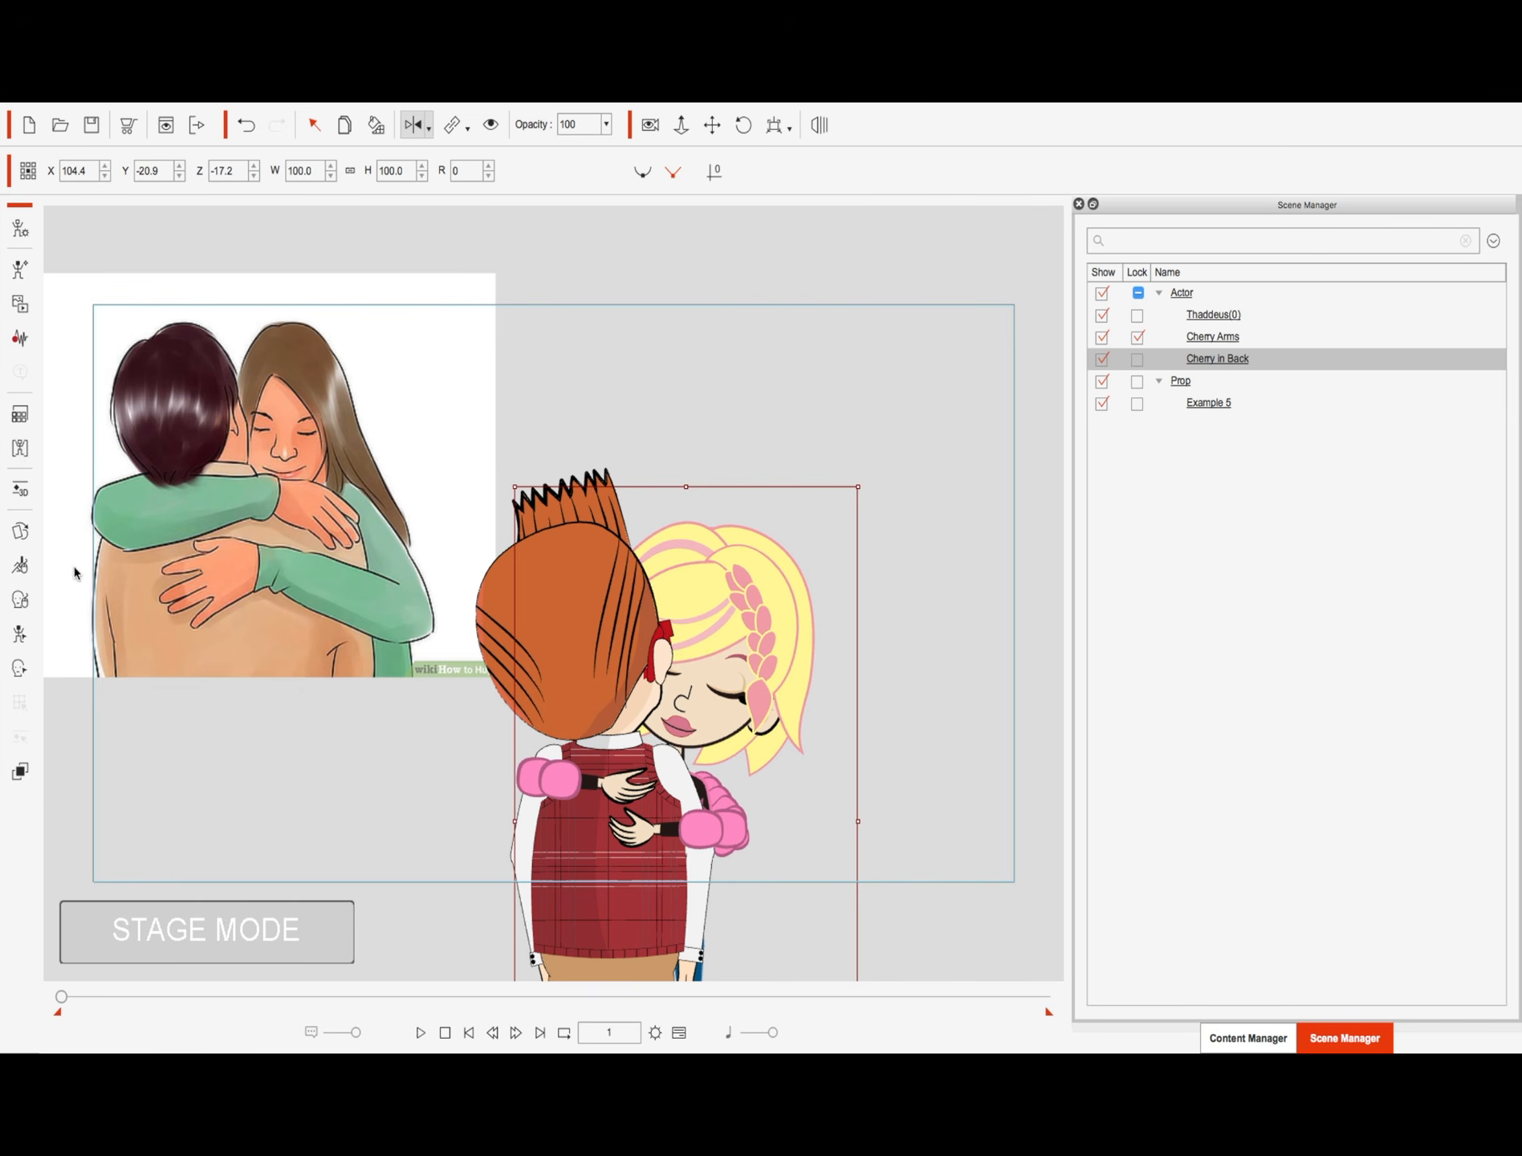
Step: Replace Cherry in Back's neck sprite with Empty in the Sprite Editor
click(20, 531)
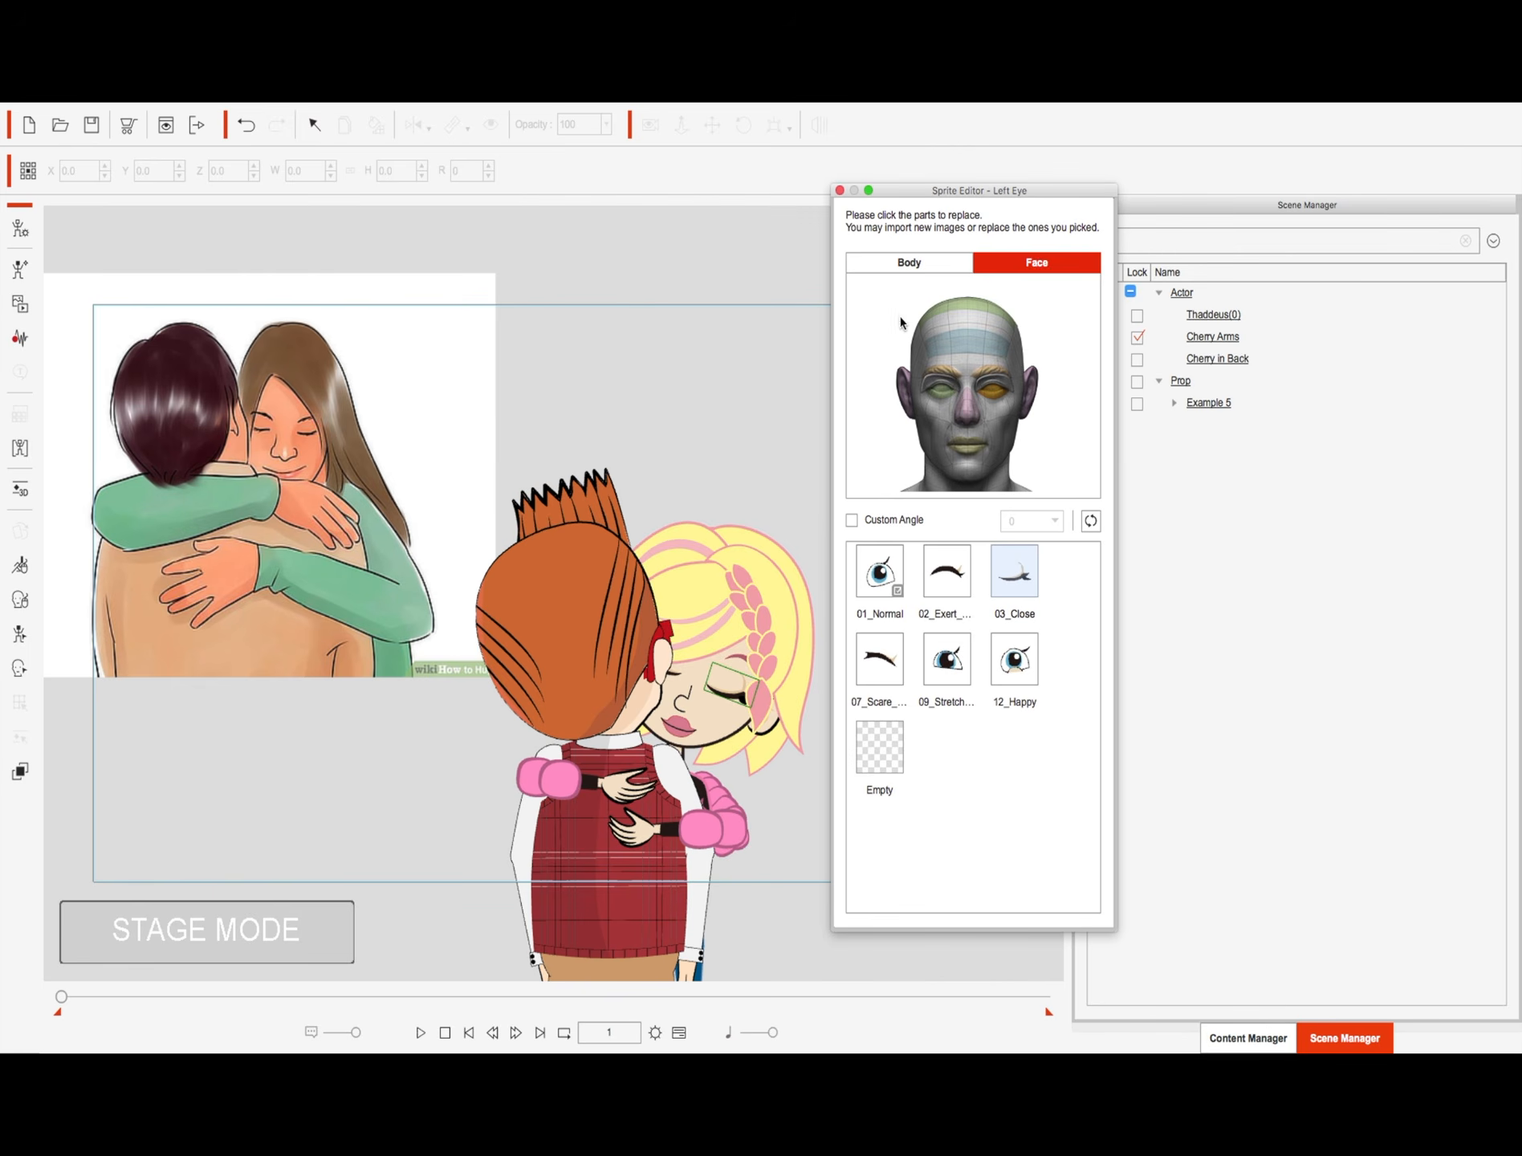
click(917, 263)
click(974, 356)
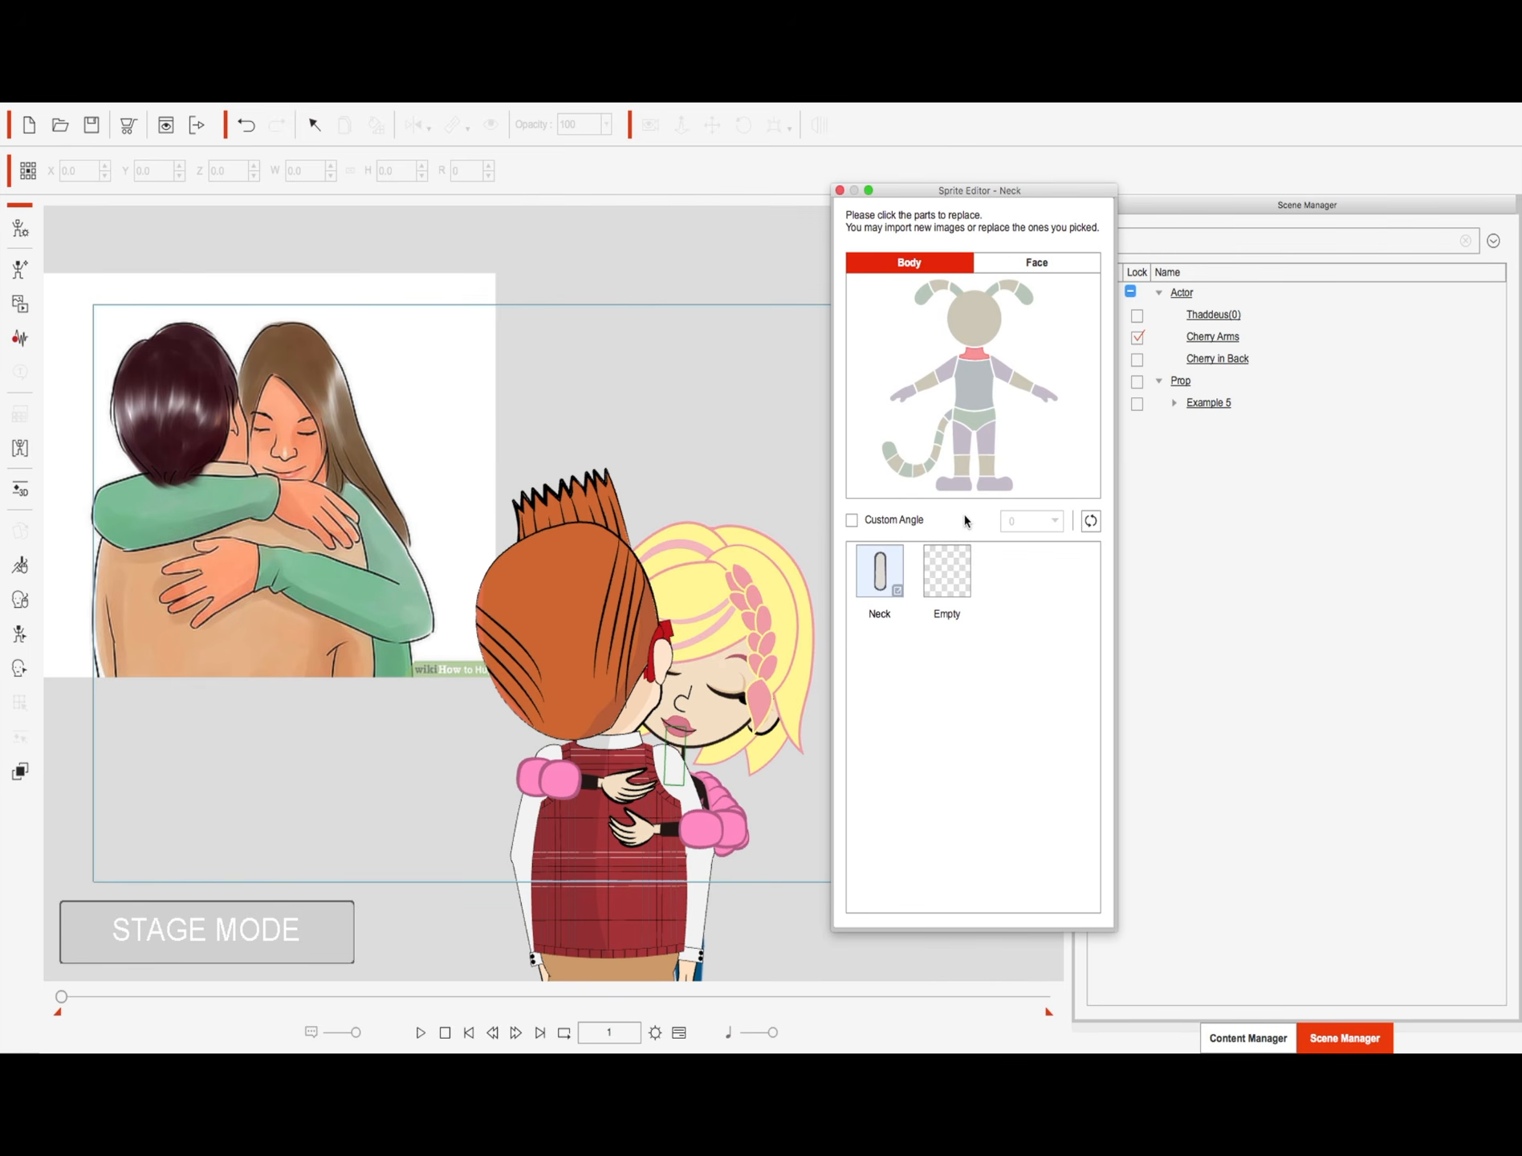
click(951, 566)
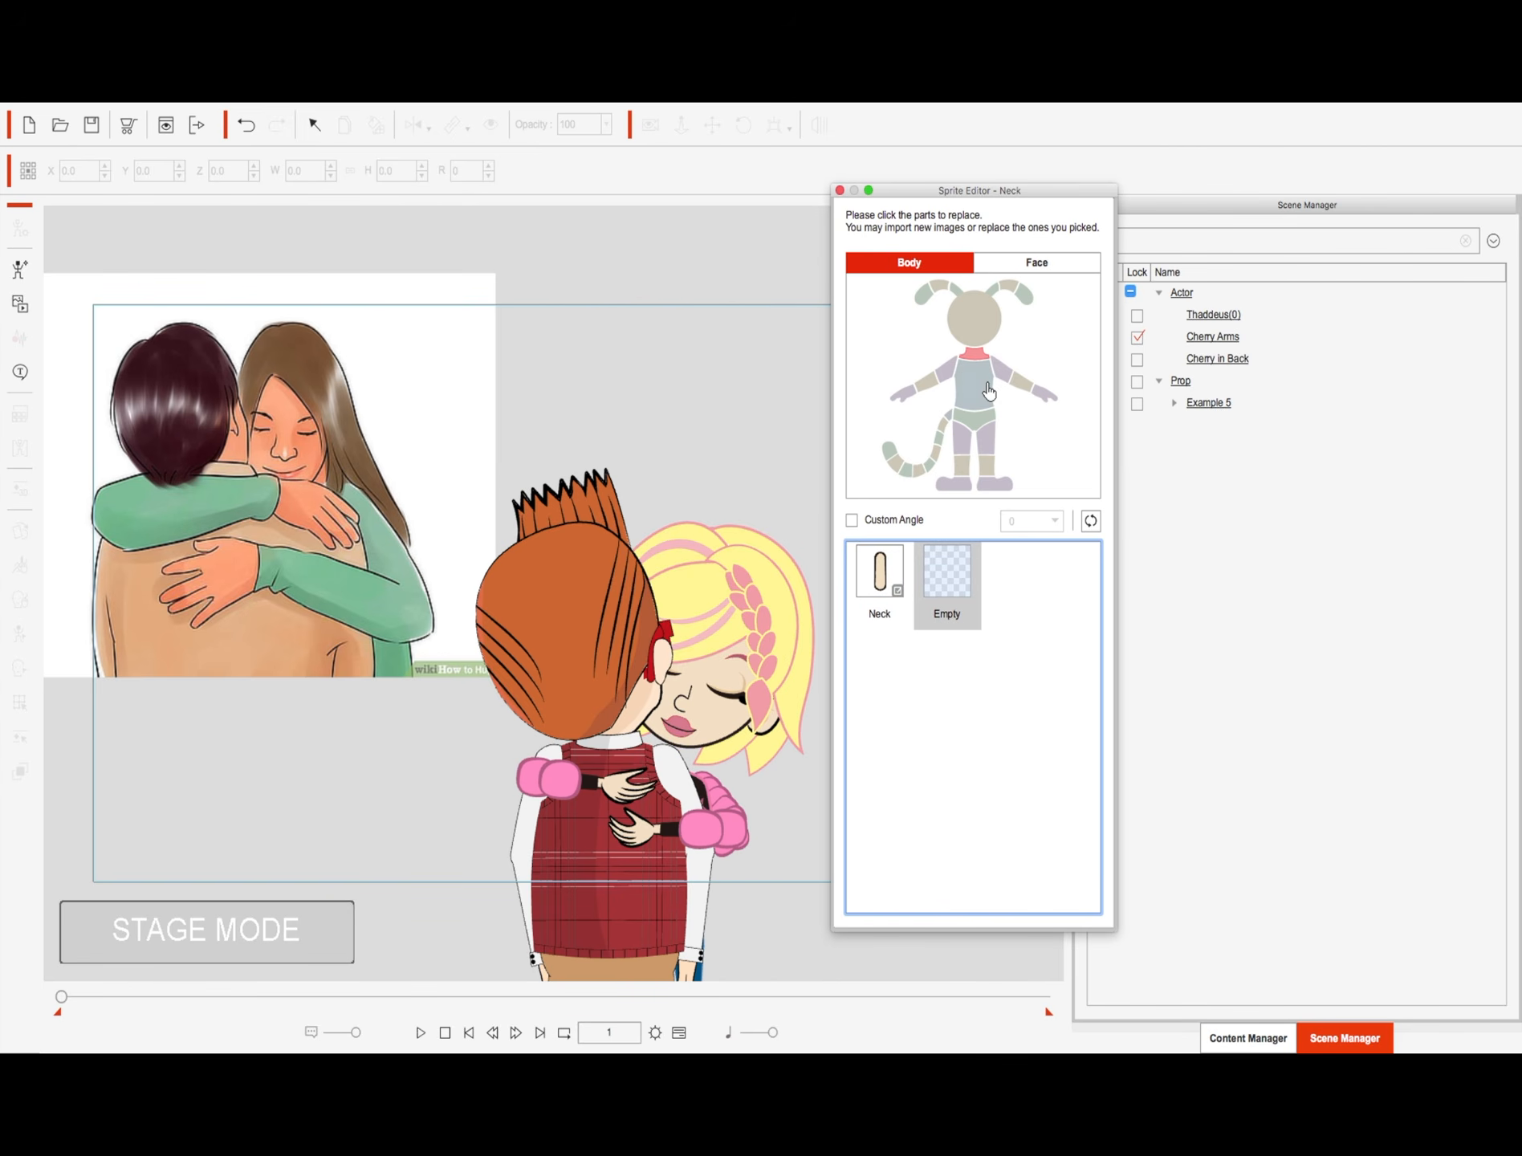
Step: Raise Cherry in Back's upper torso to Y 63.8 using Transform in the 2D Motion Key Editor
click(977, 392)
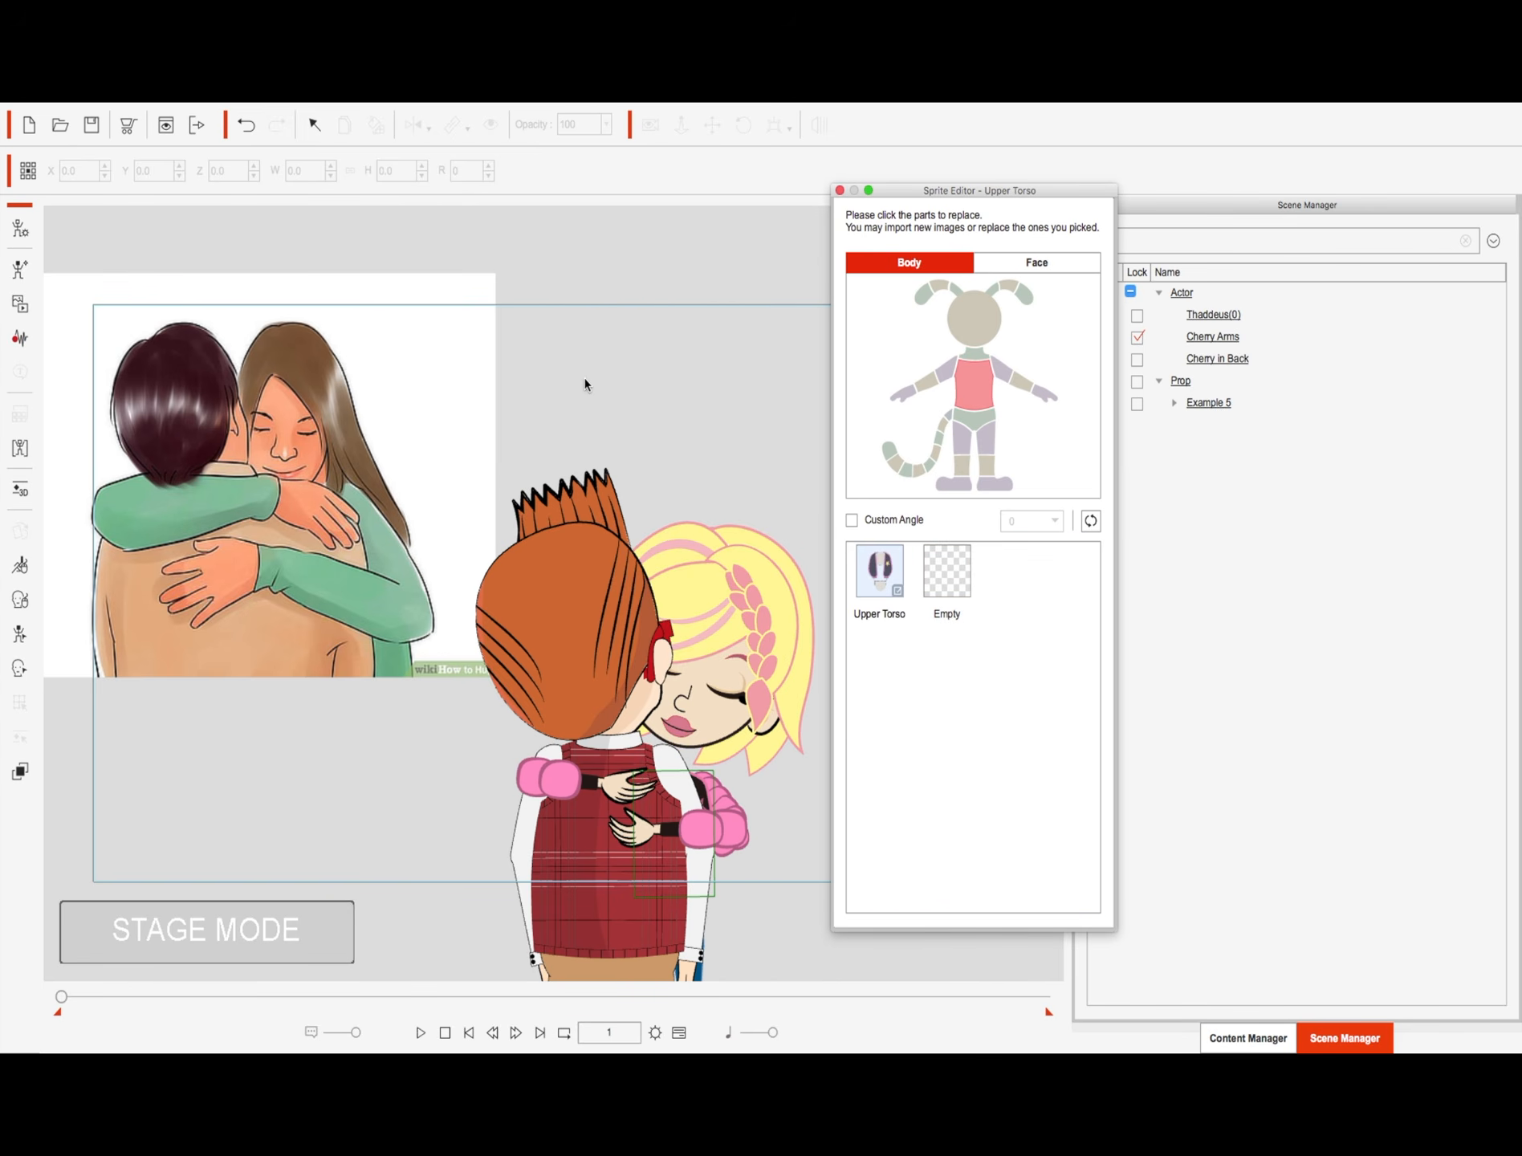
click(20, 641)
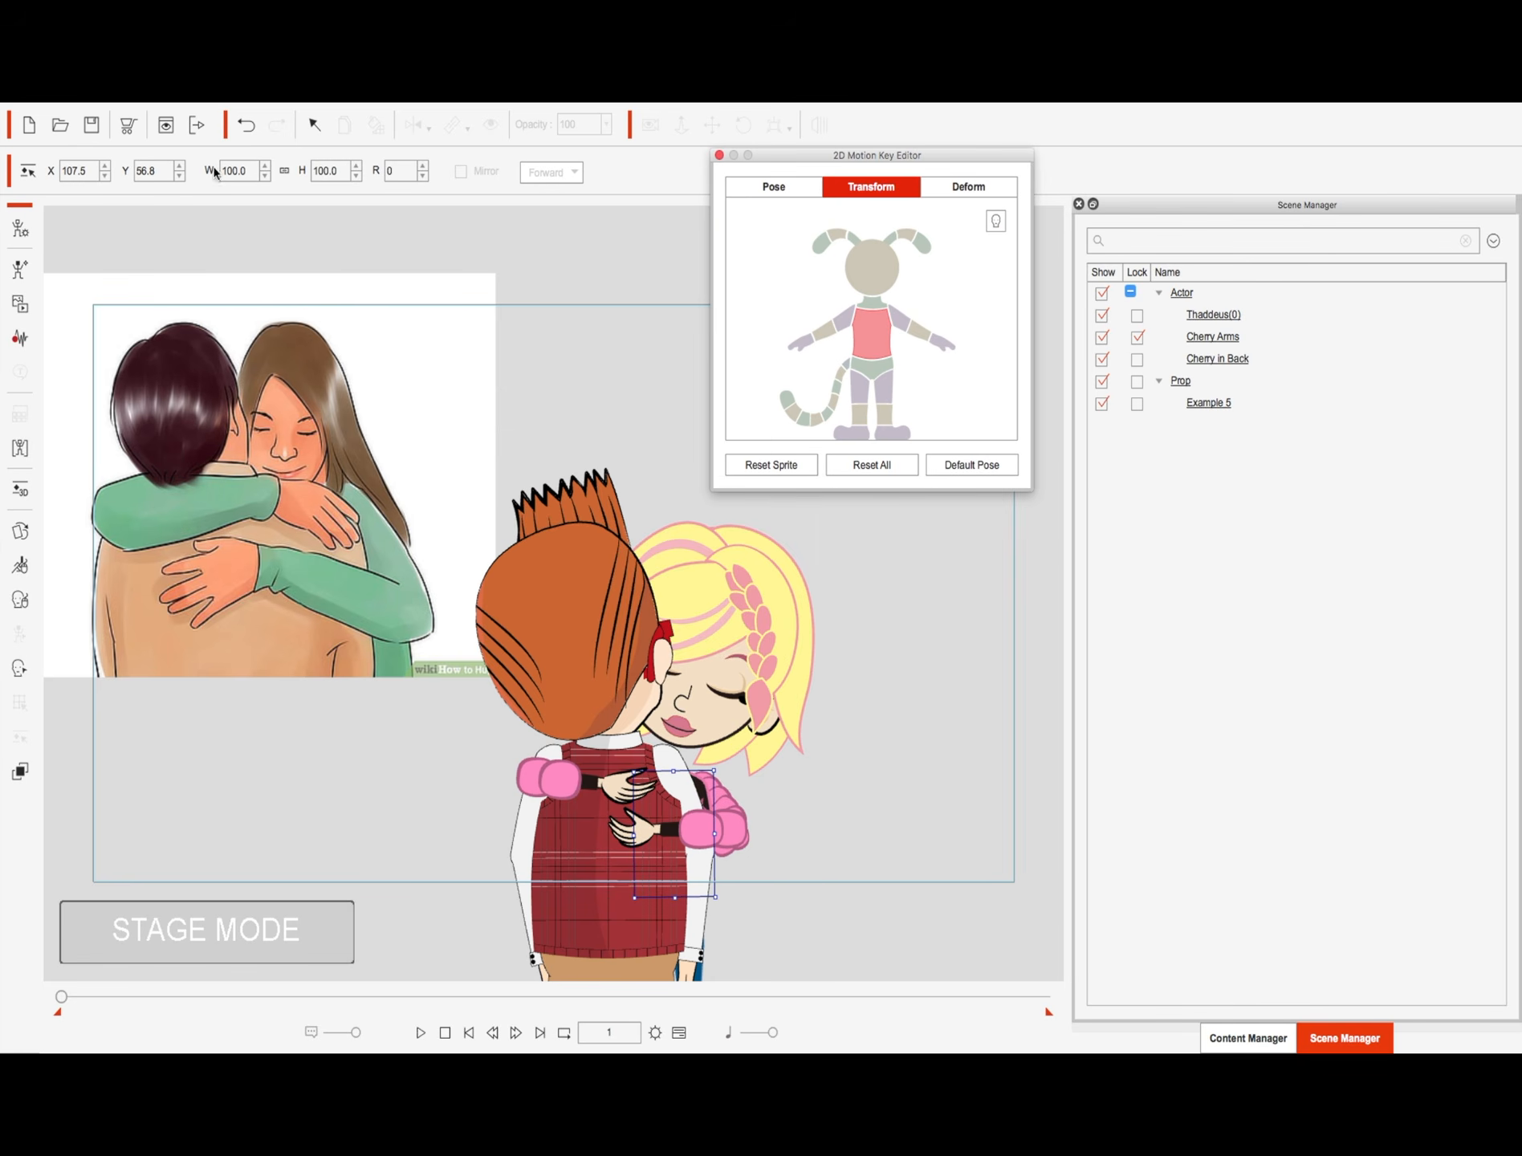
click(181, 166)
click(182, 166)
click(181, 166)
click(181, 166)
click(181, 165)
click(181, 165)
click(181, 166)
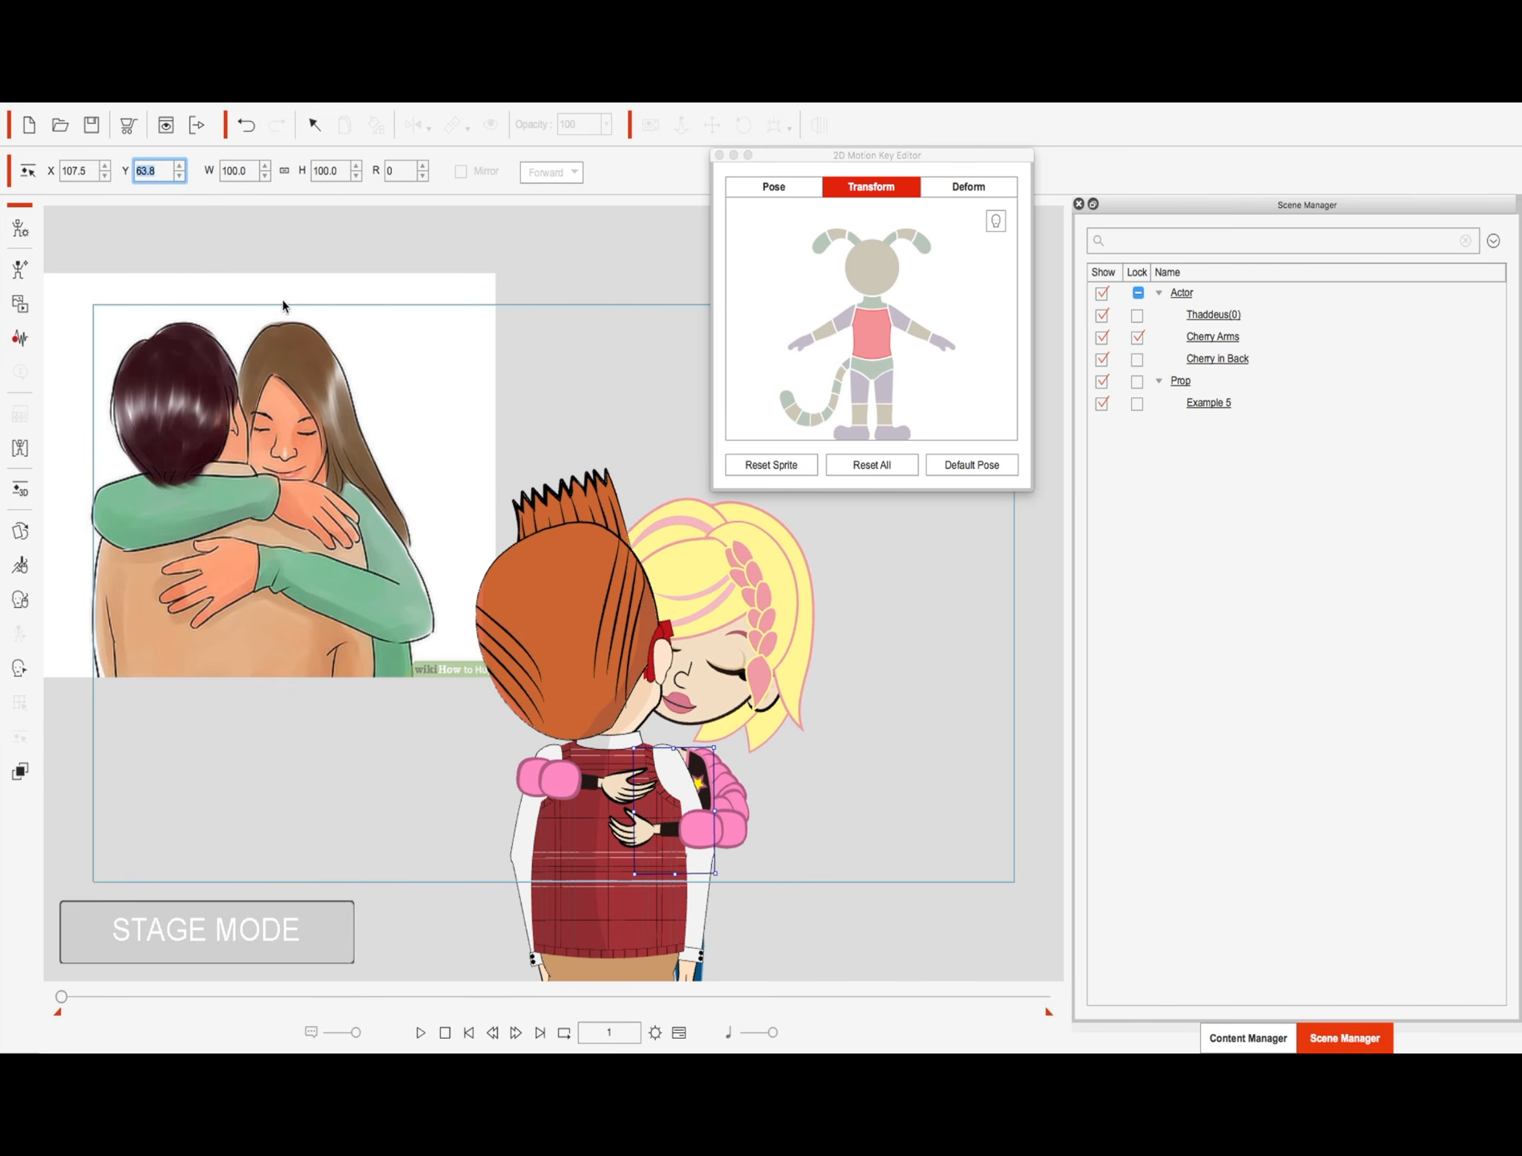
Step: Lower Cherry in Back's head to Y 97.9 using Transform in the 2D Motion Key Editor
click(860, 263)
click(860, 263)
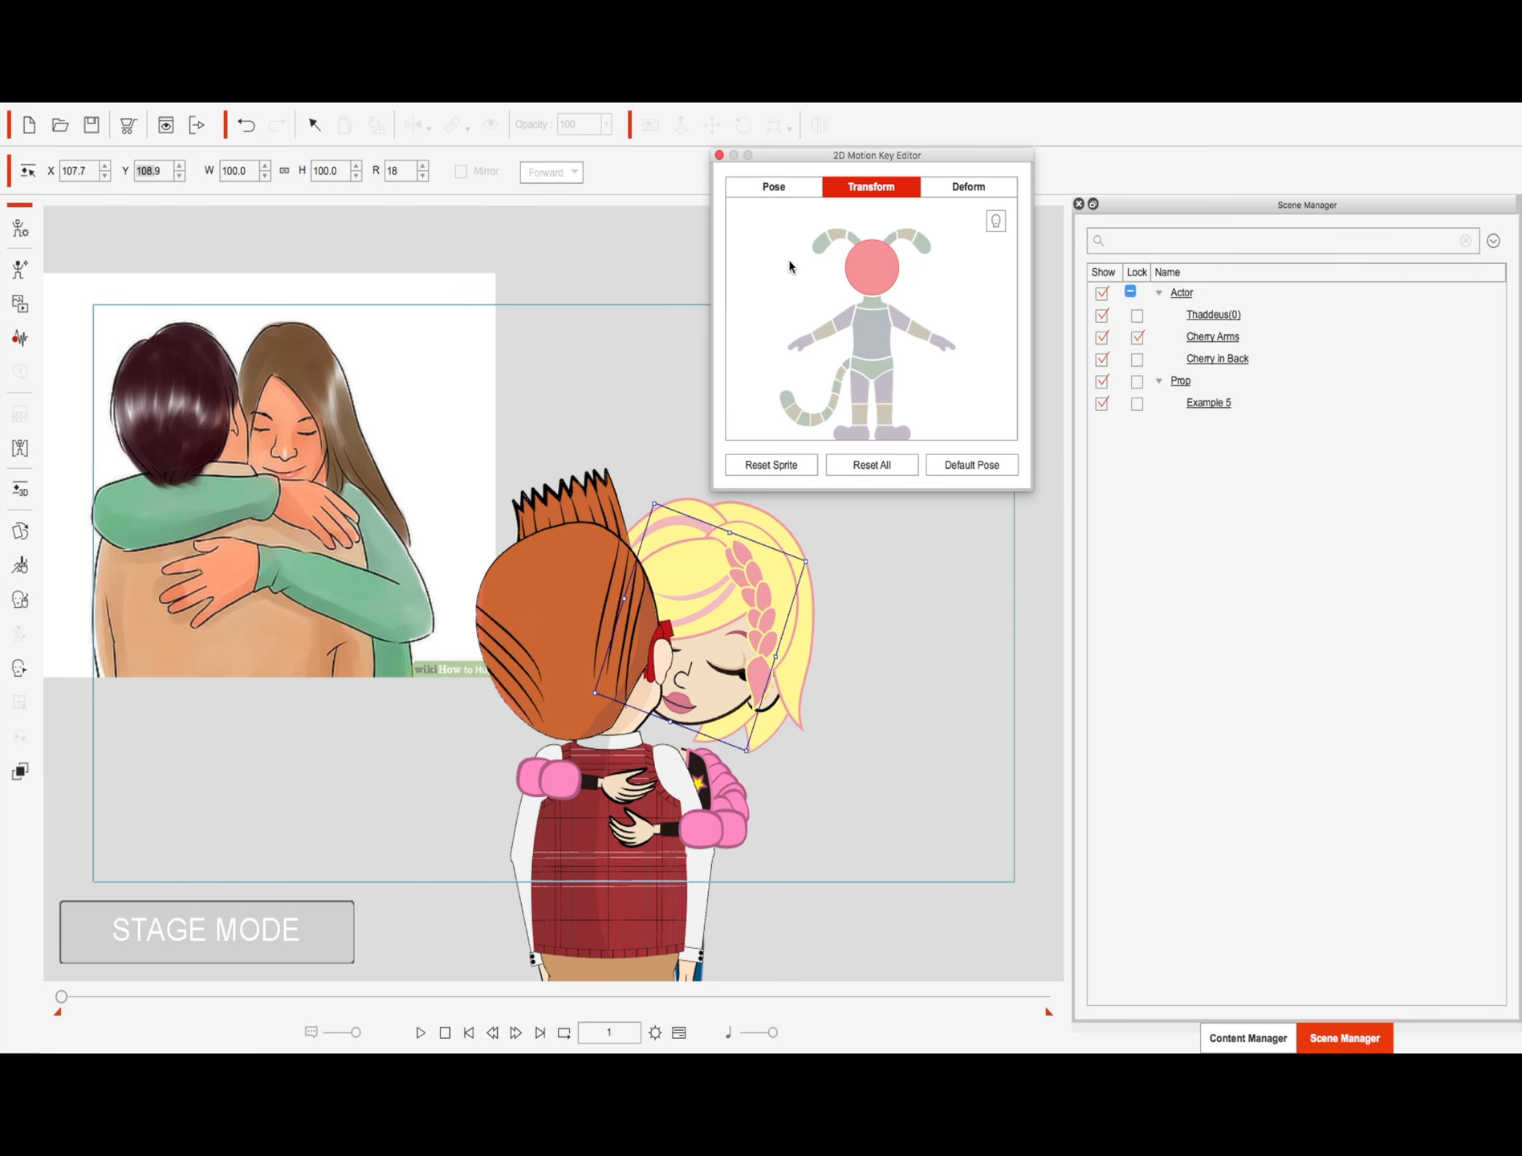
drag(179, 178, 177, 177)
click(178, 177)
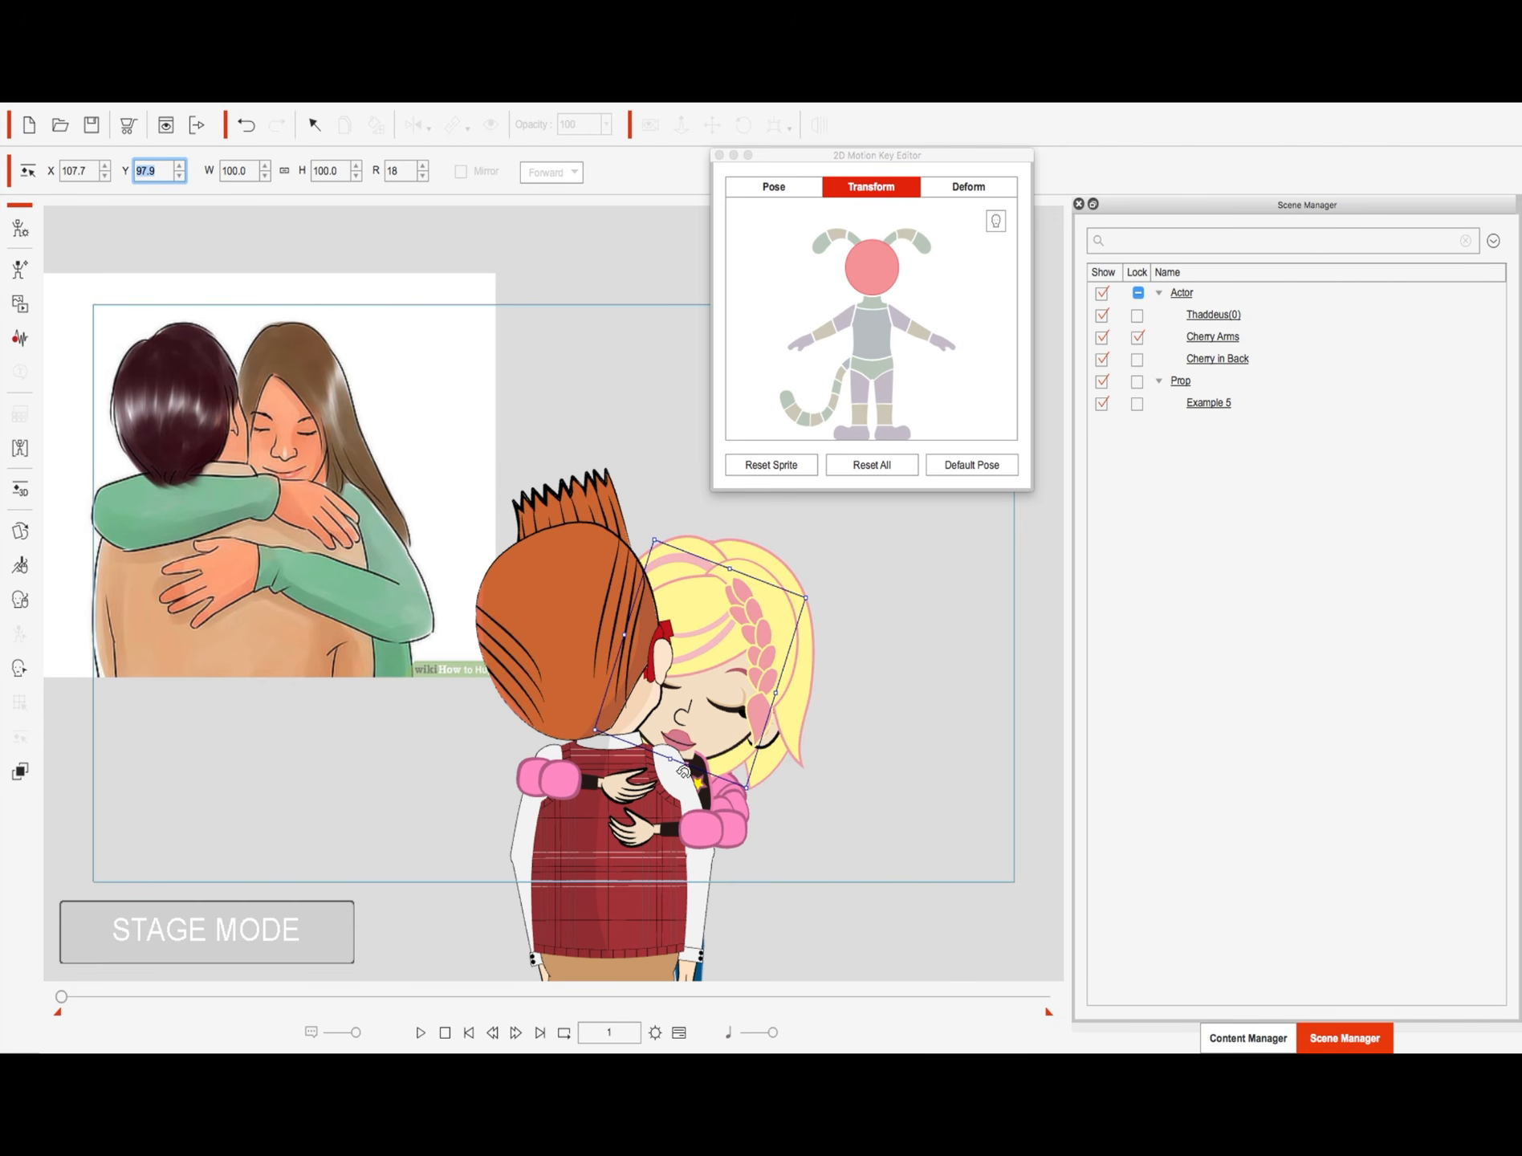
Step: Widen the joint mask at the base of Cherry in Back's neck to W 348.2 in the Runtime Composer and close it
click(20, 447)
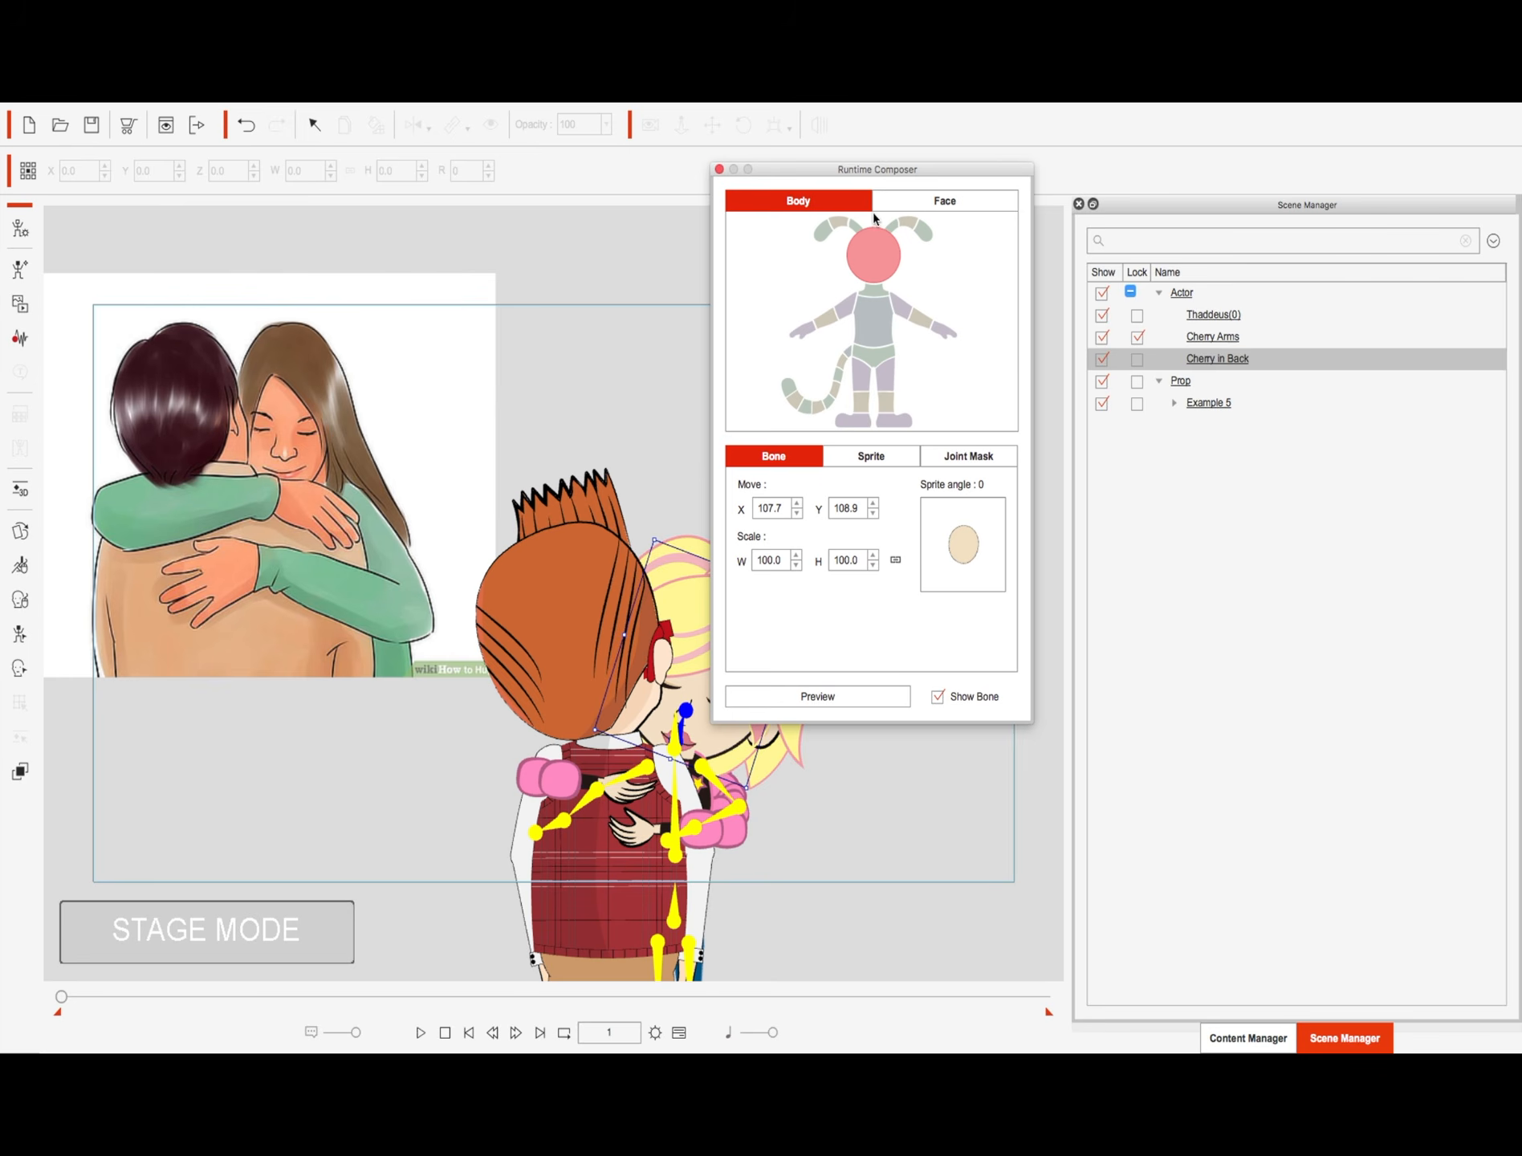
drag(848, 170, 1042, 151)
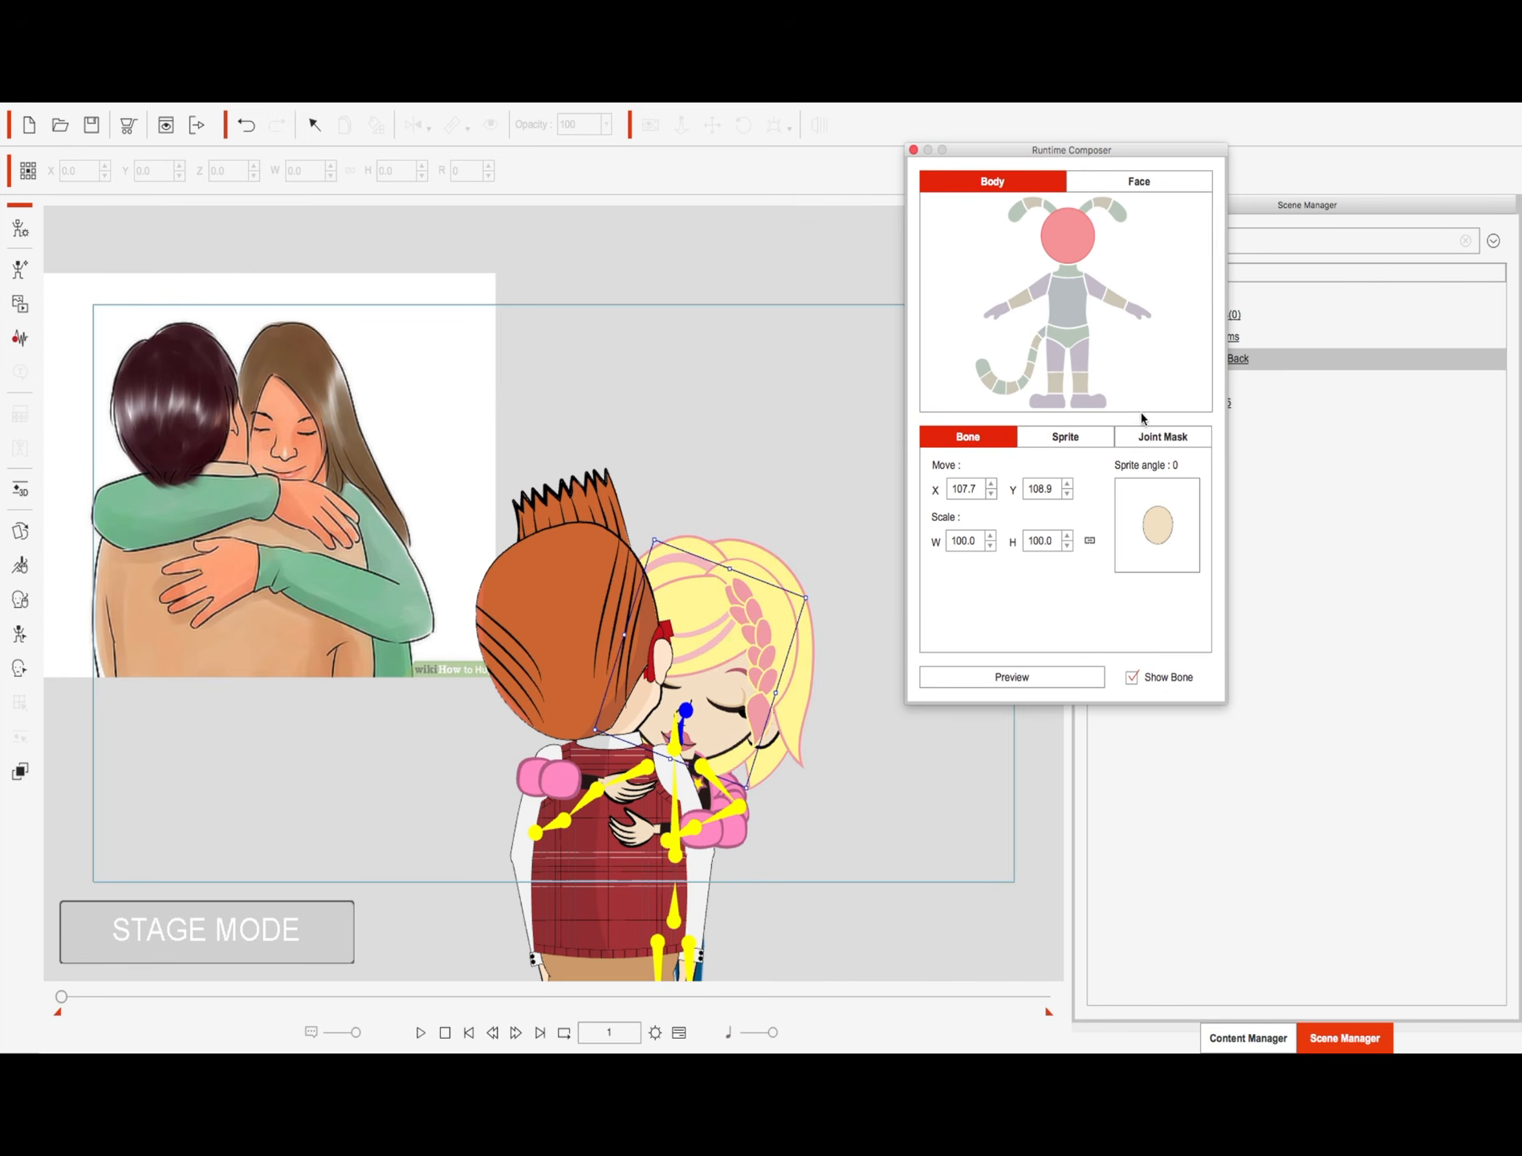
click(1140, 440)
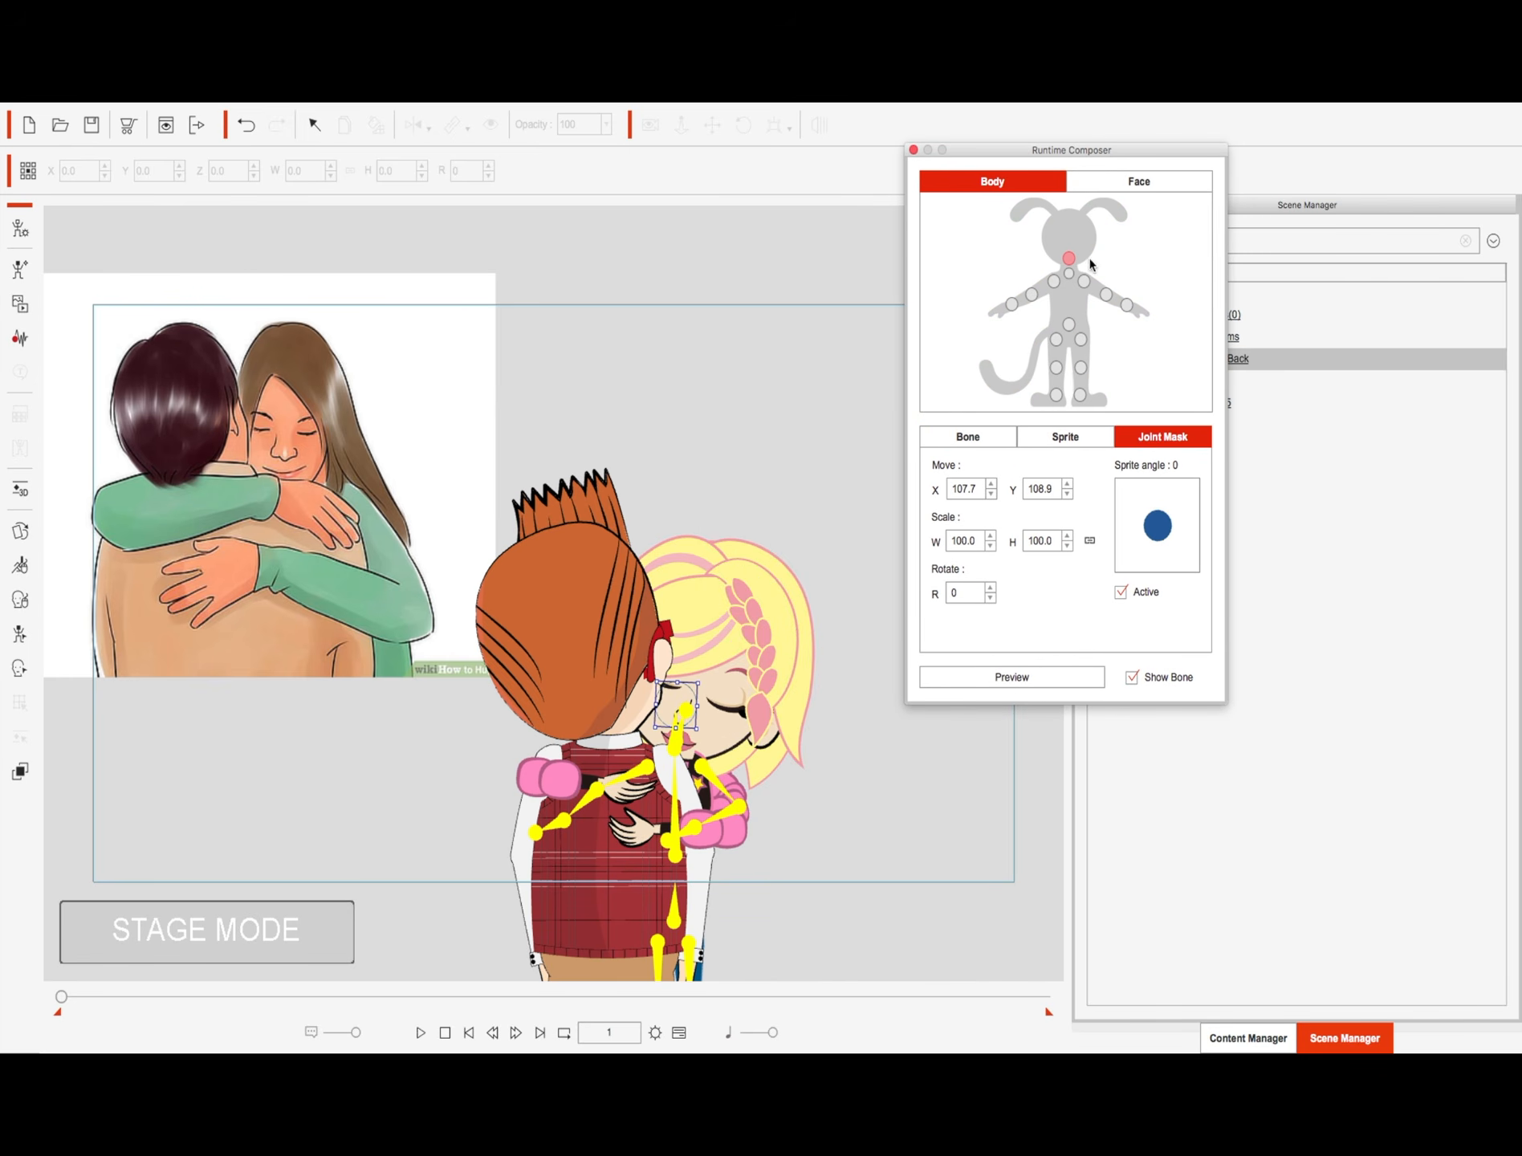
click(1069, 274)
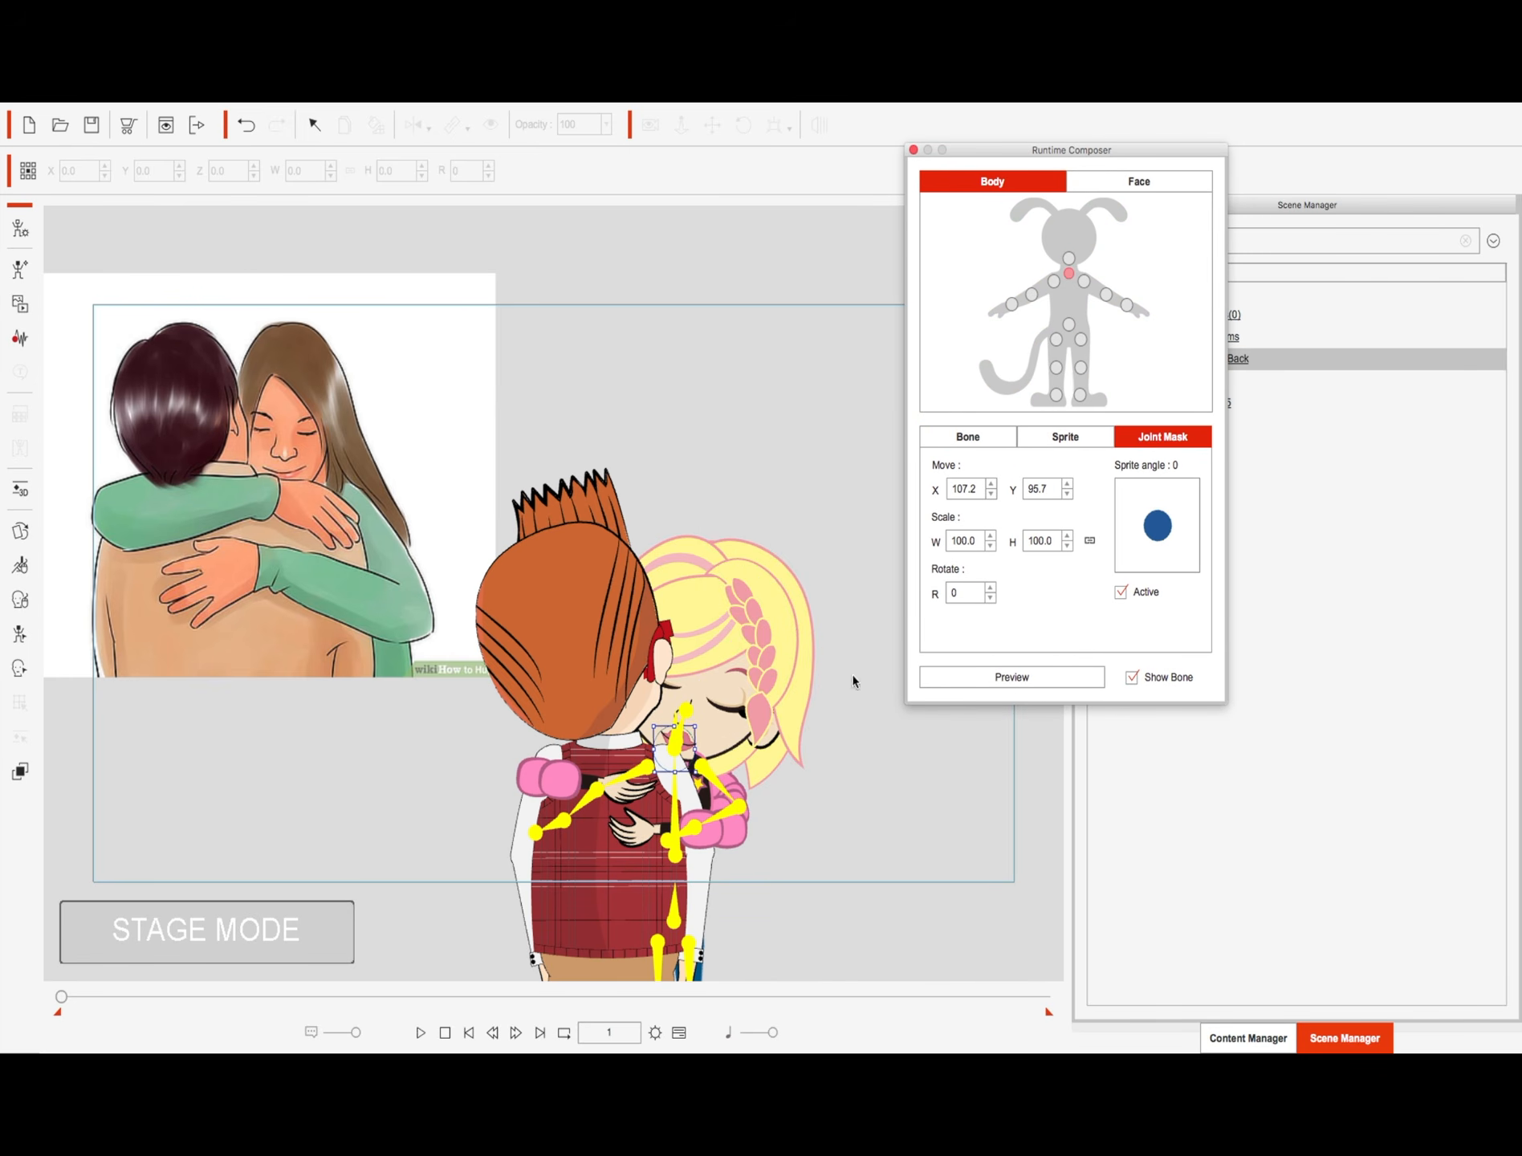
drag(695, 753, 747, 749)
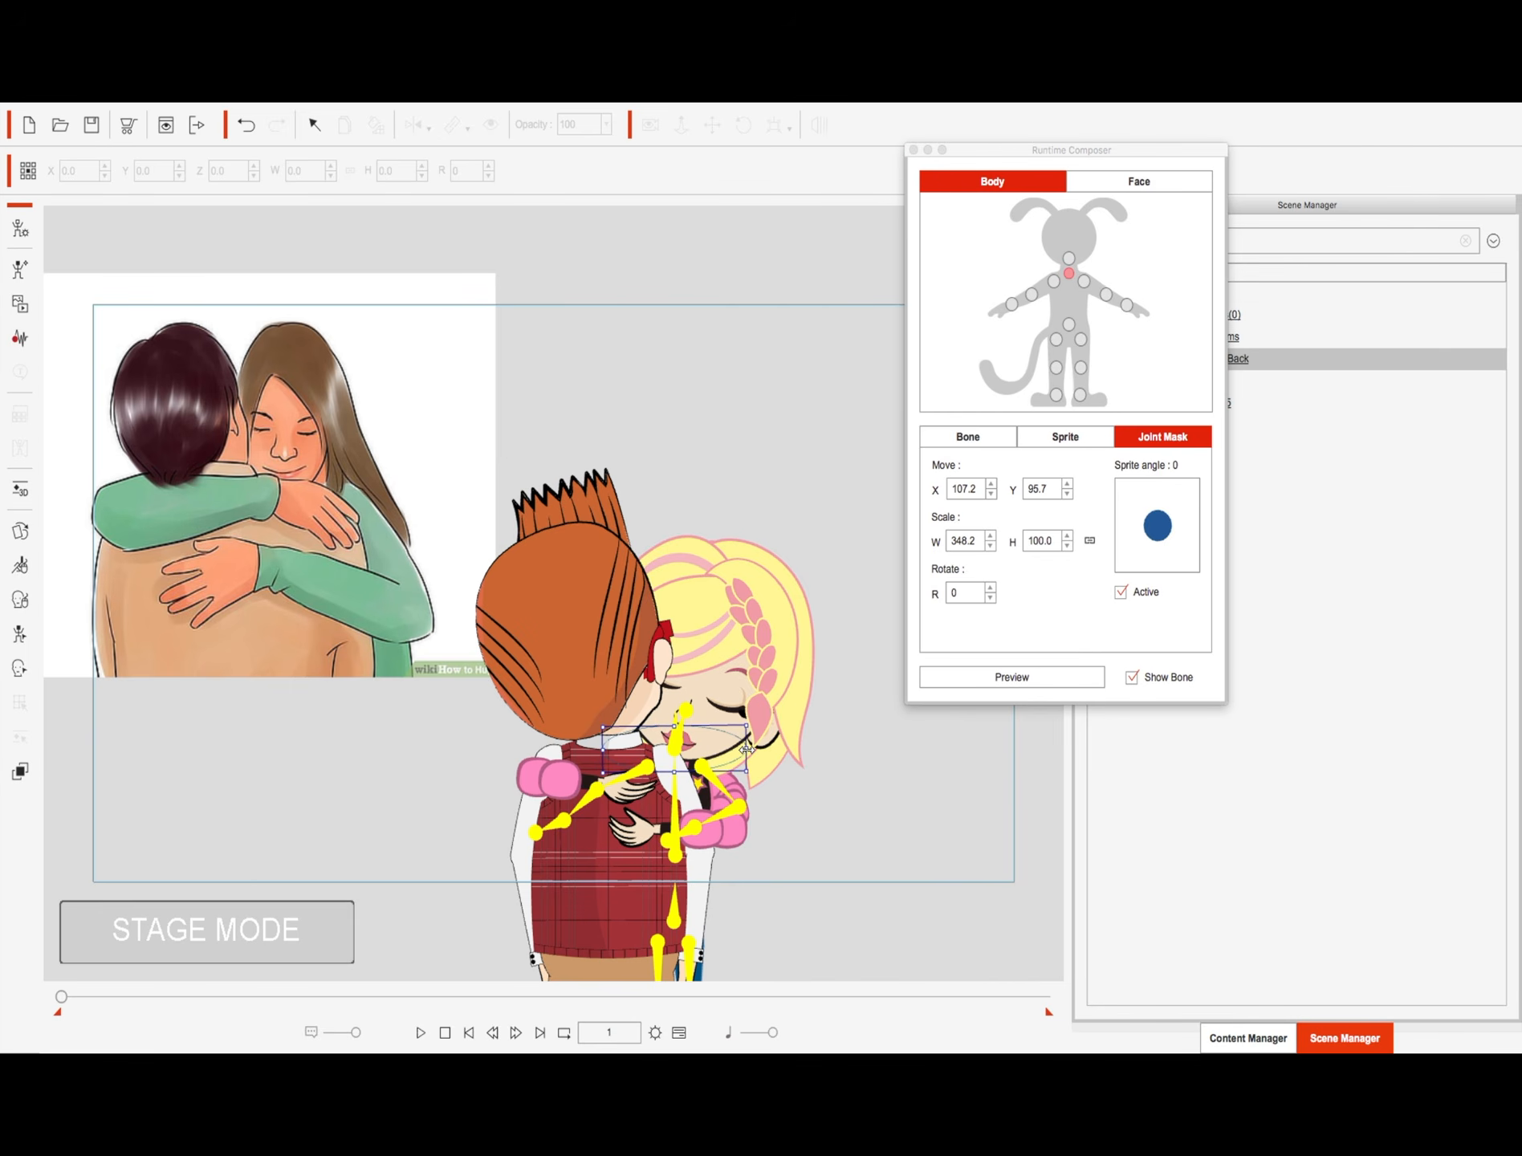
click(914, 150)
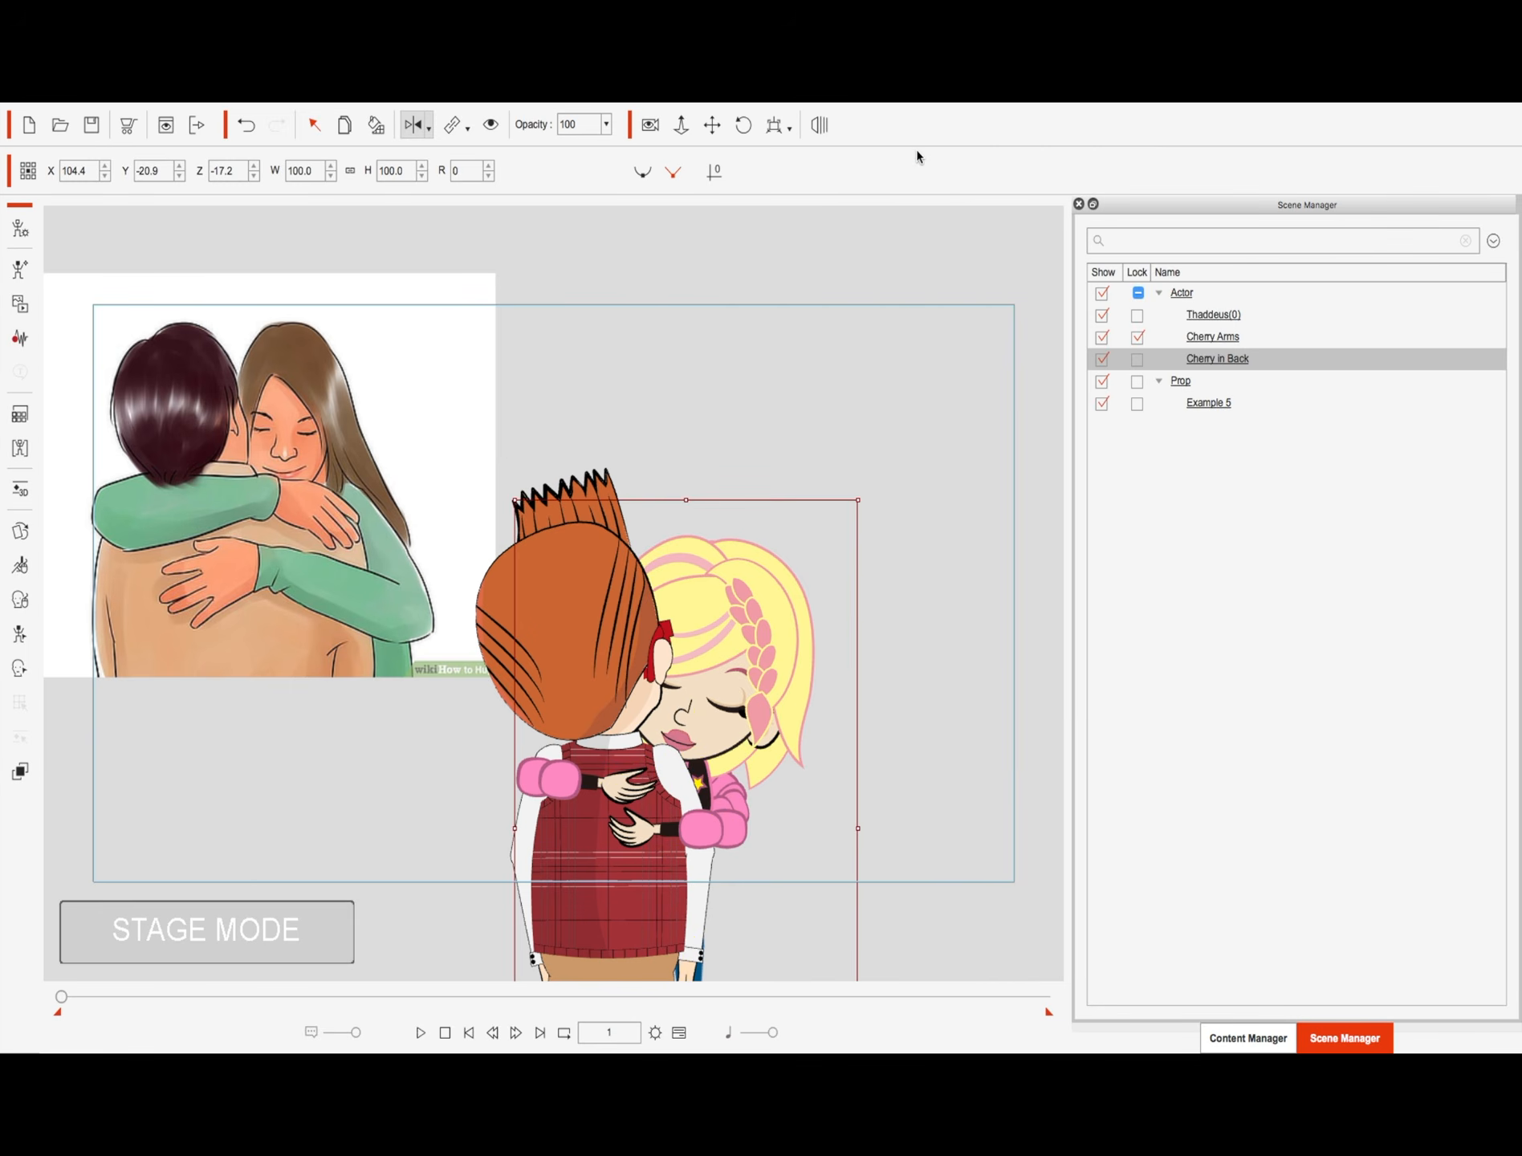
Step: Replace Cherry in Back's right forearm and right hand sprites with Empty in the Sprite Editor
click(1020, 382)
click(924, 383)
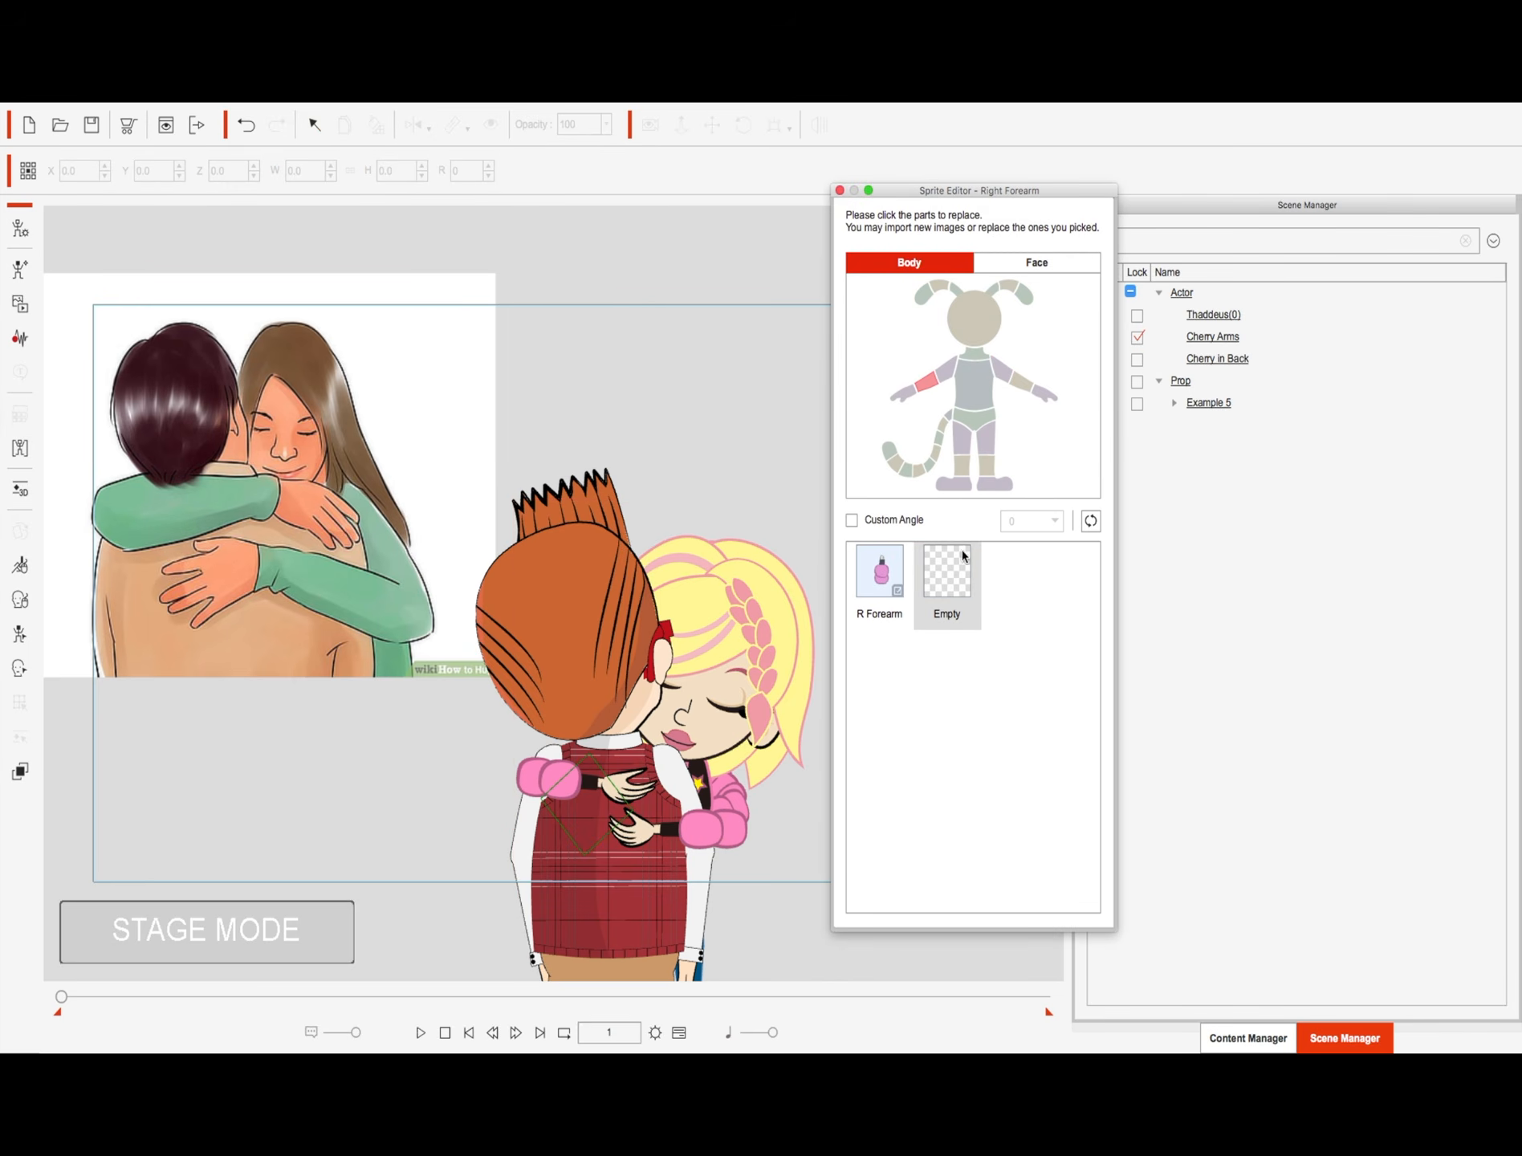
click(941, 571)
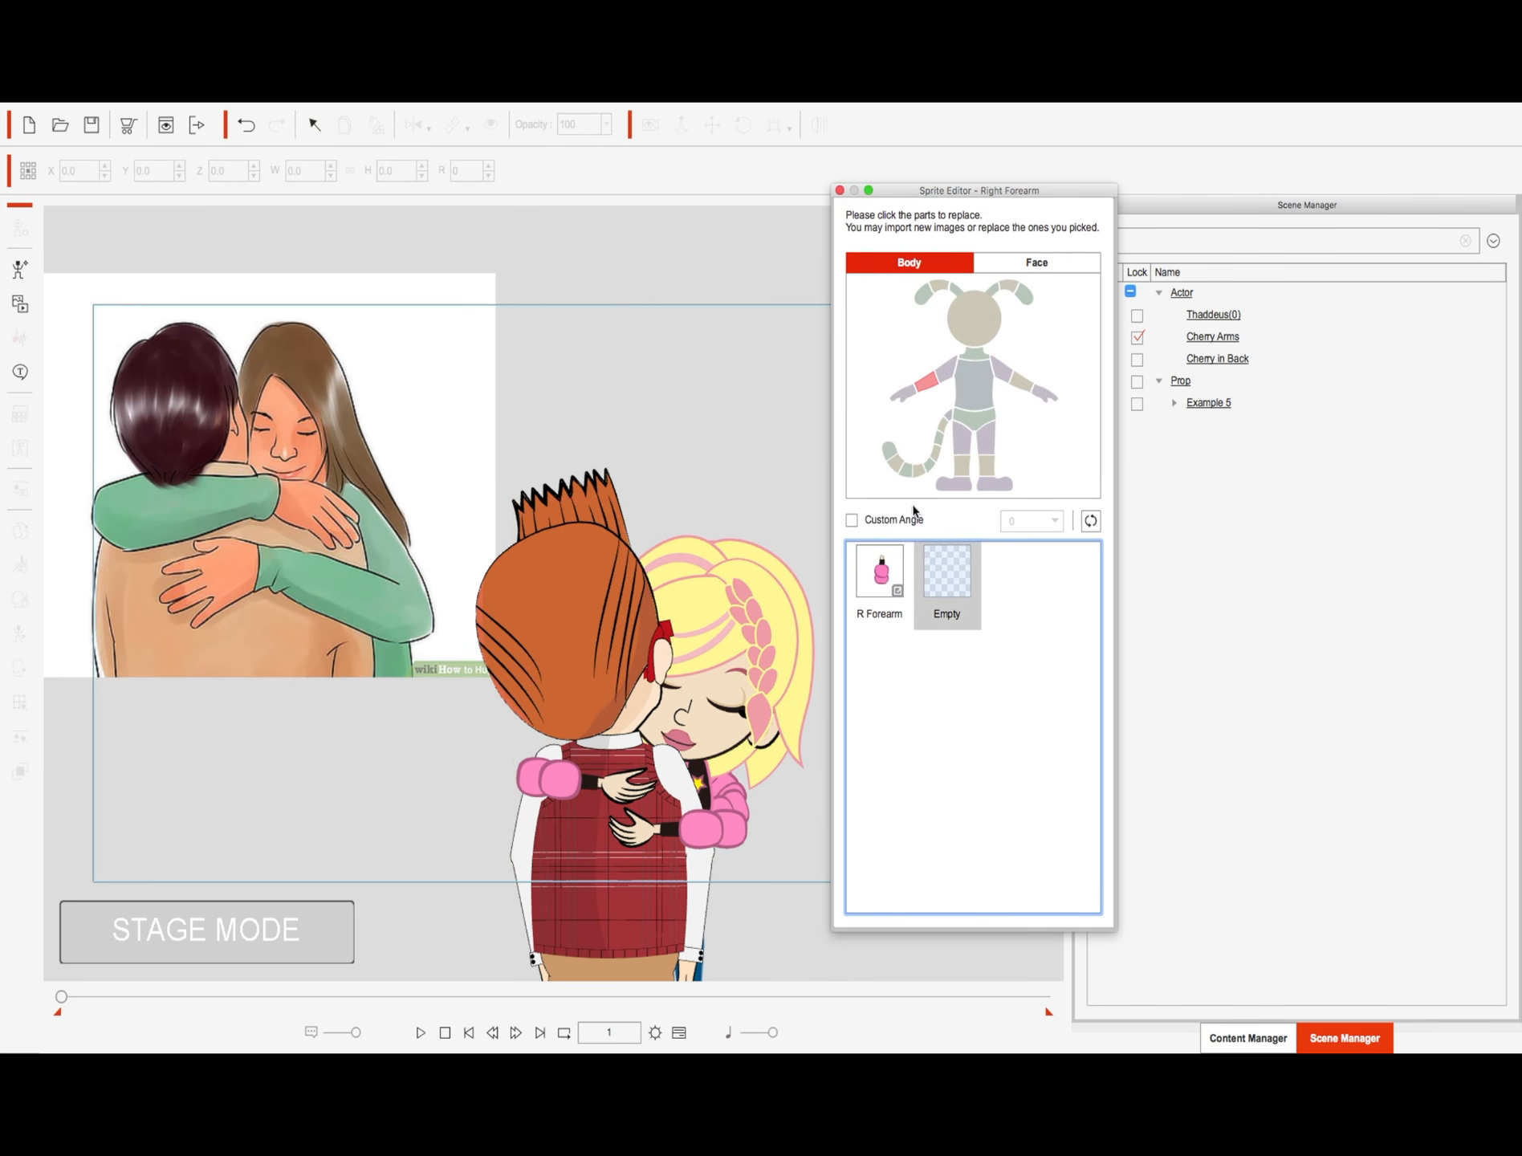
click(901, 410)
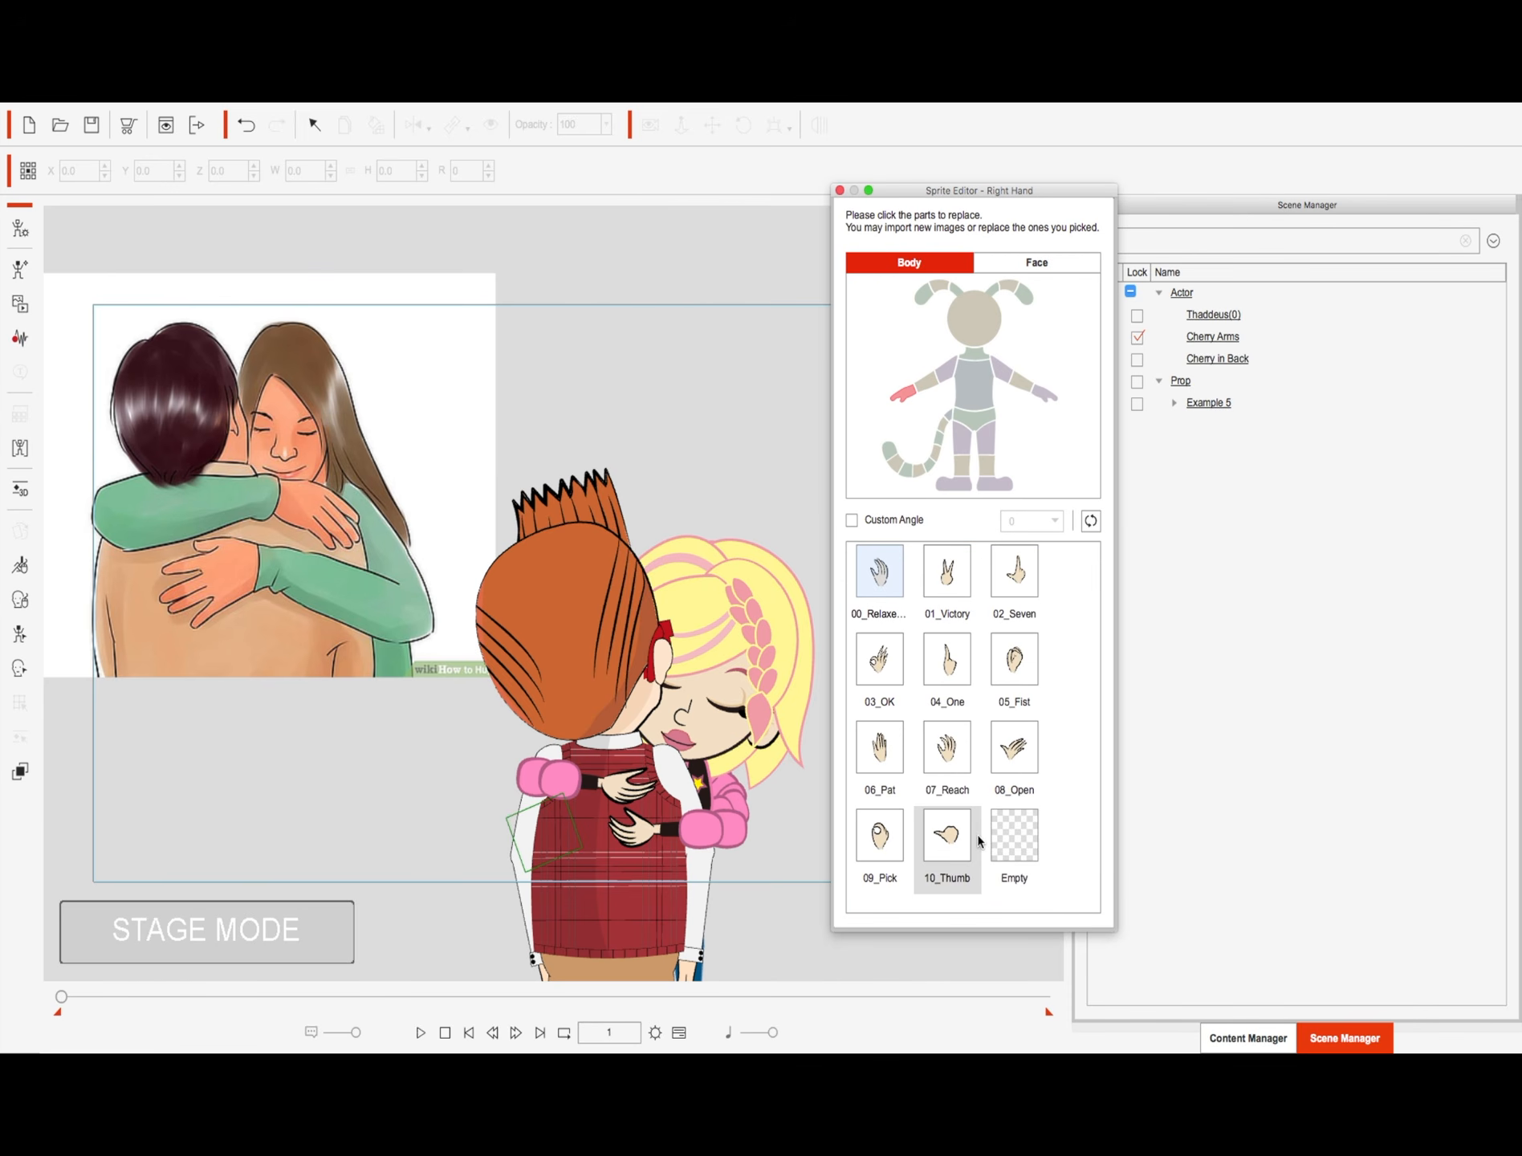
click(1014, 835)
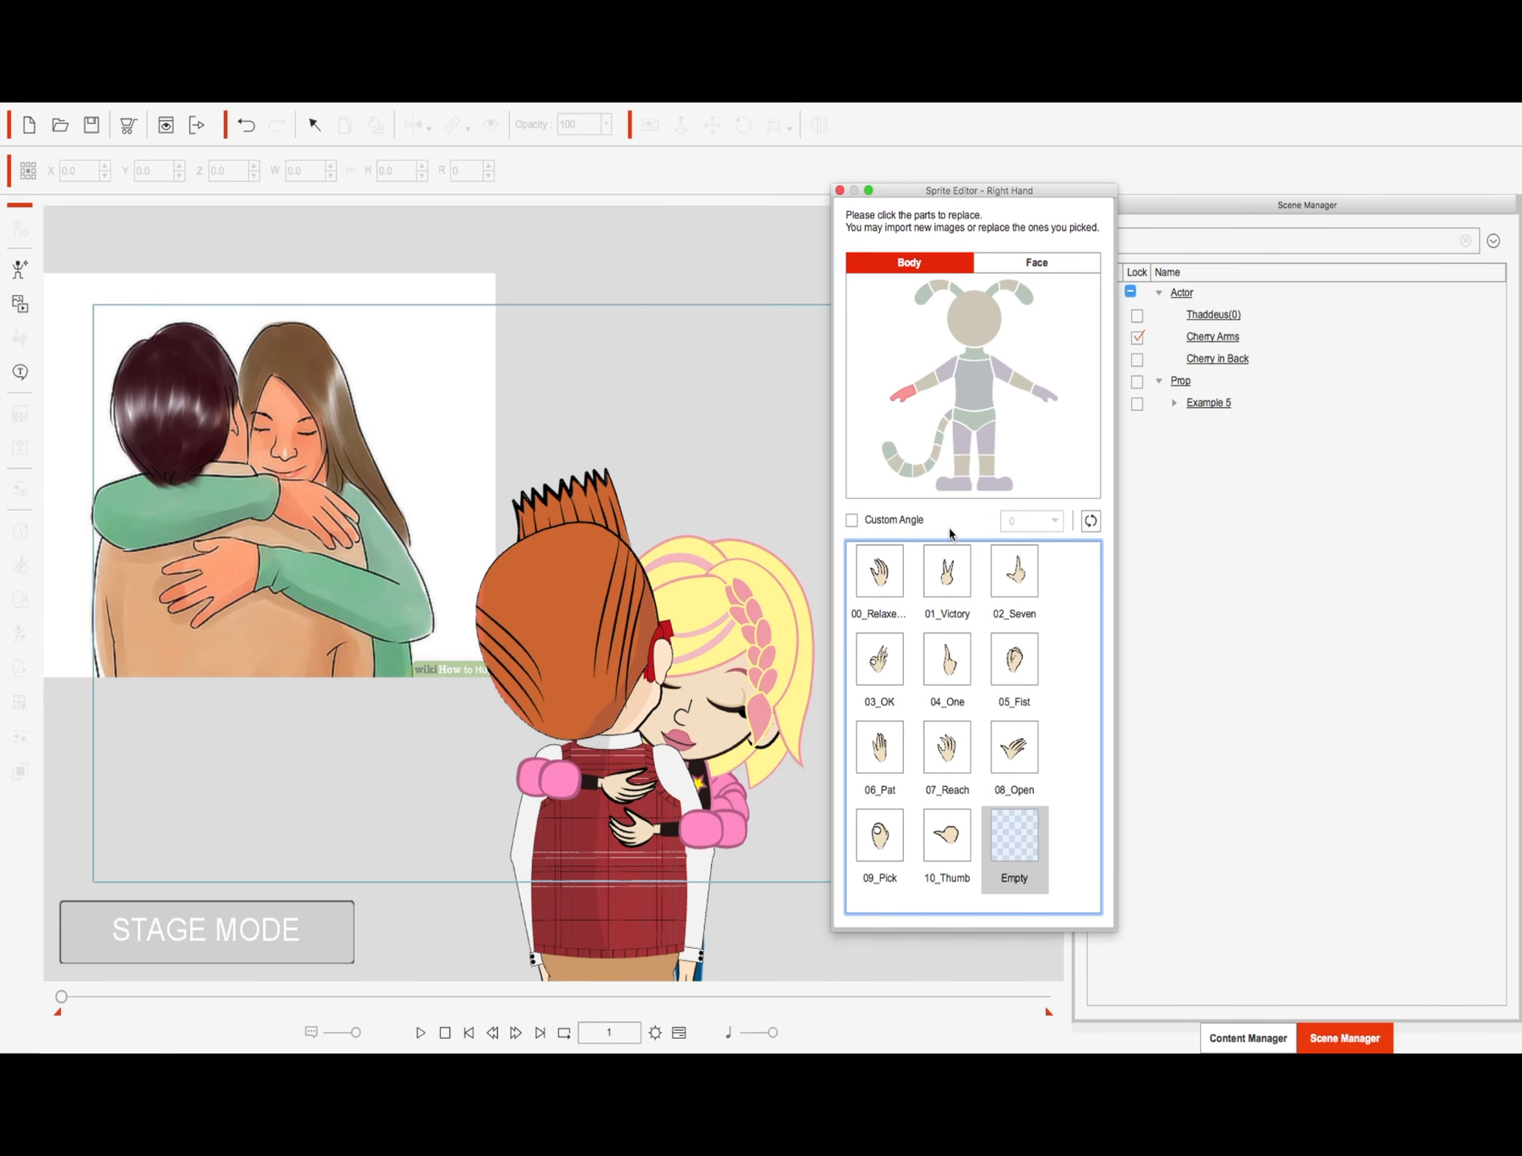
Step: Replace Cherry in Back's left forearm sprite with Empty and close the Sprite Editor
click(1018, 386)
click(936, 576)
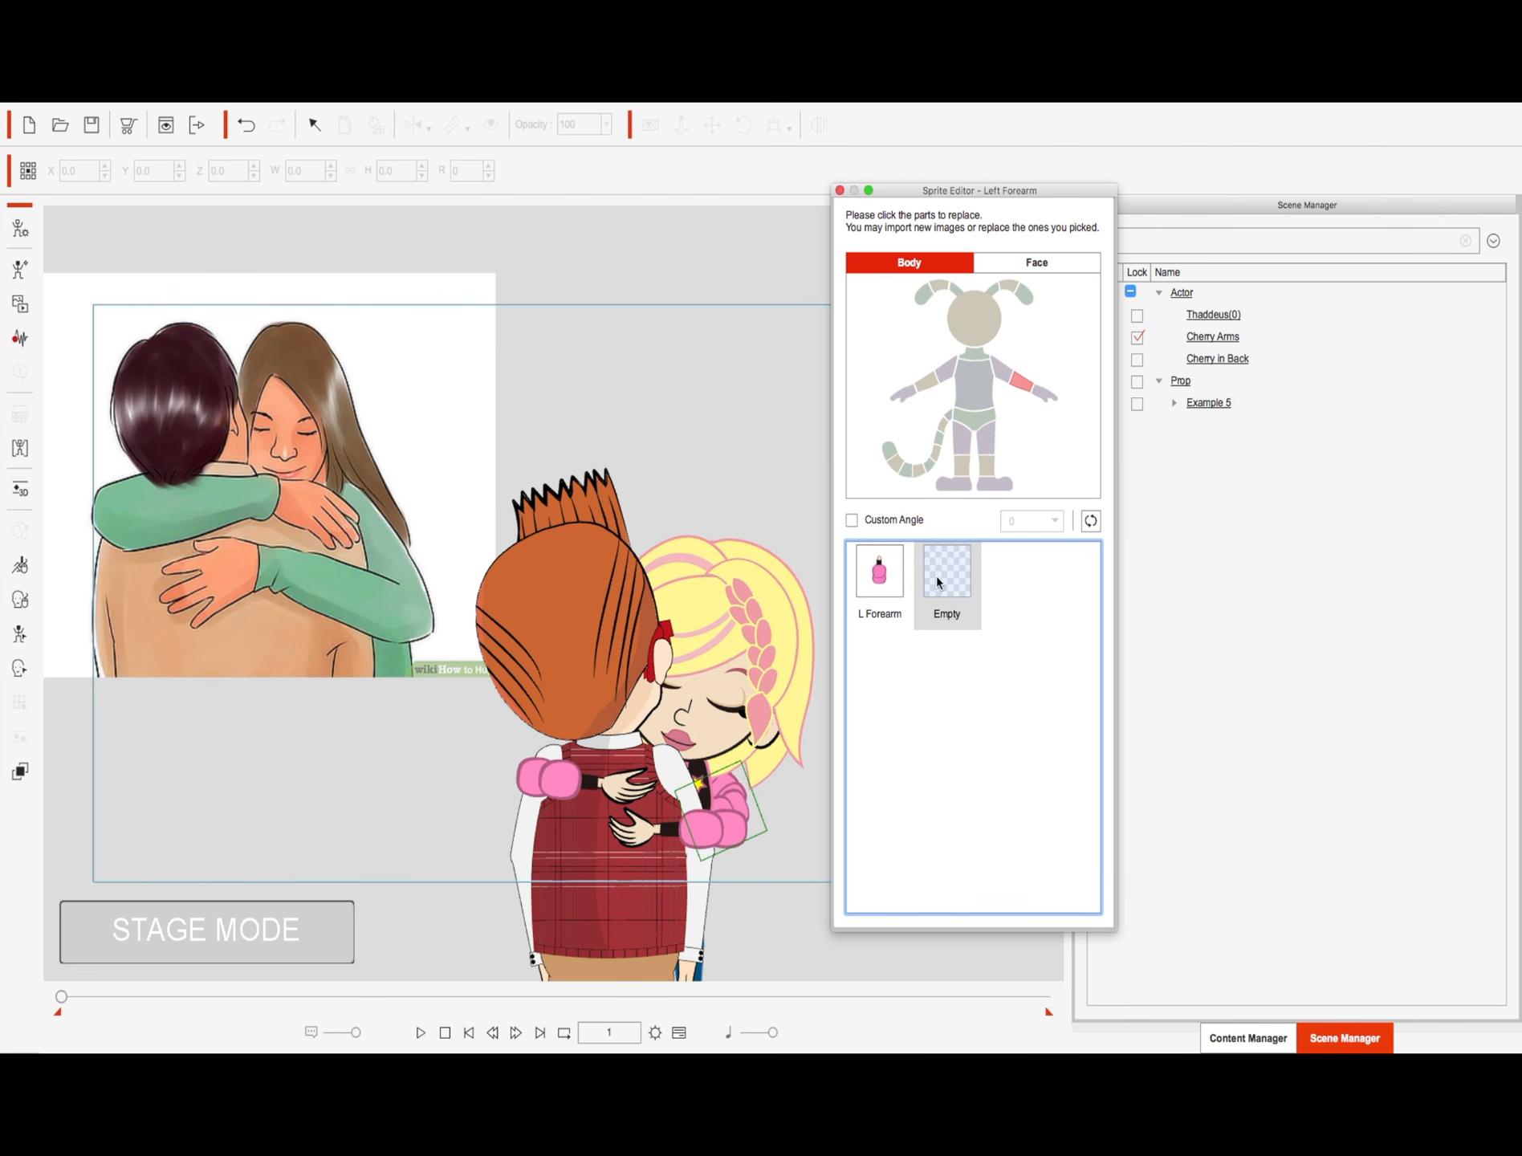
click(840, 190)
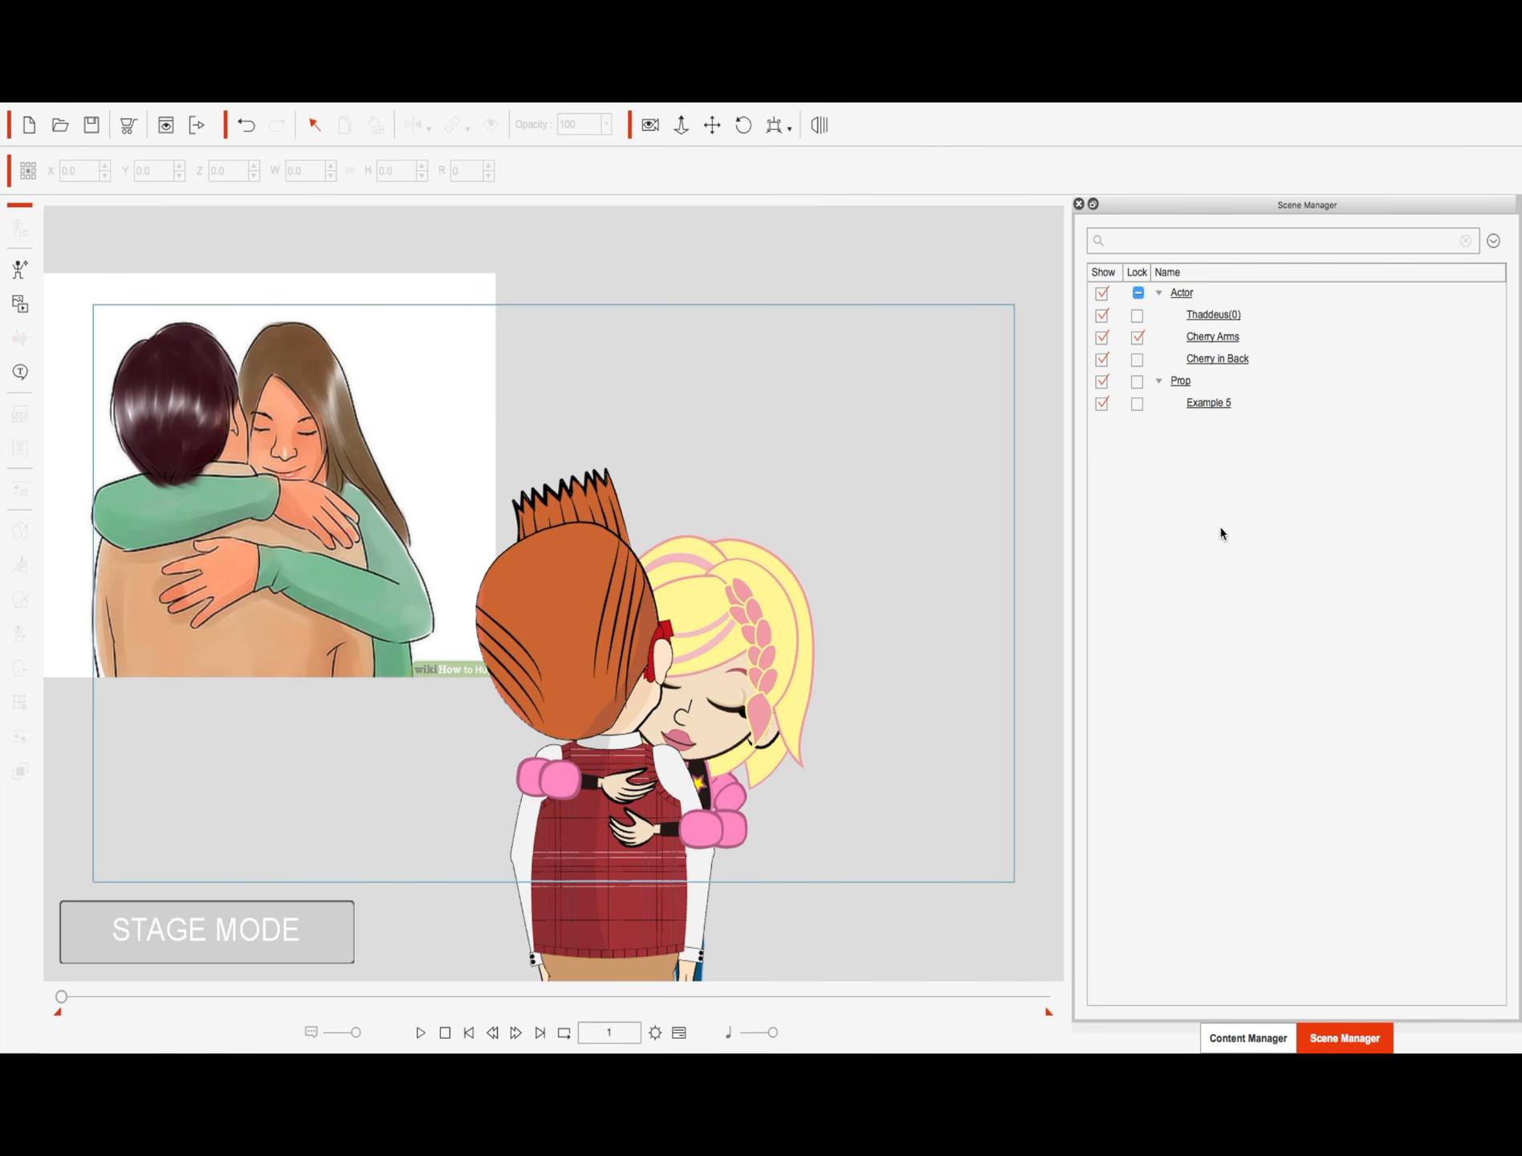
Step: Unlock Cherry Arms and adjust its forearms with Transform in the 2D Motion Key Editor, raising the left one and rotating the right one to R 212
click(1138, 337)
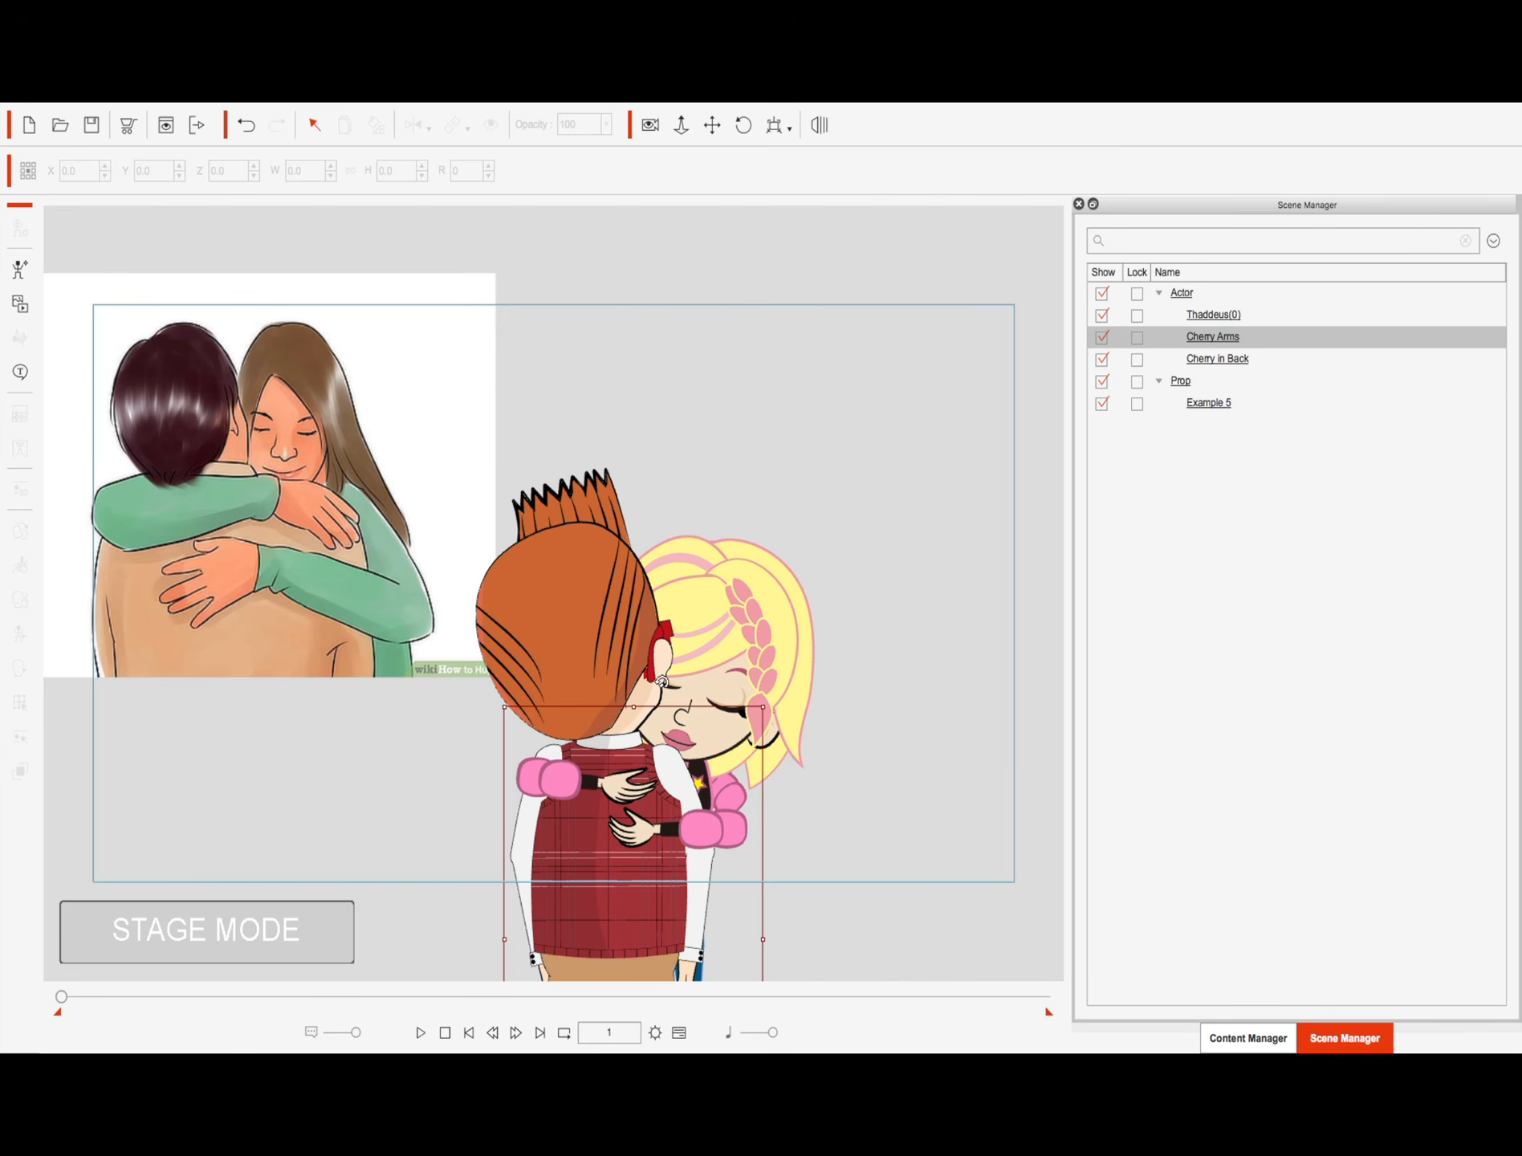
click(939, 718)
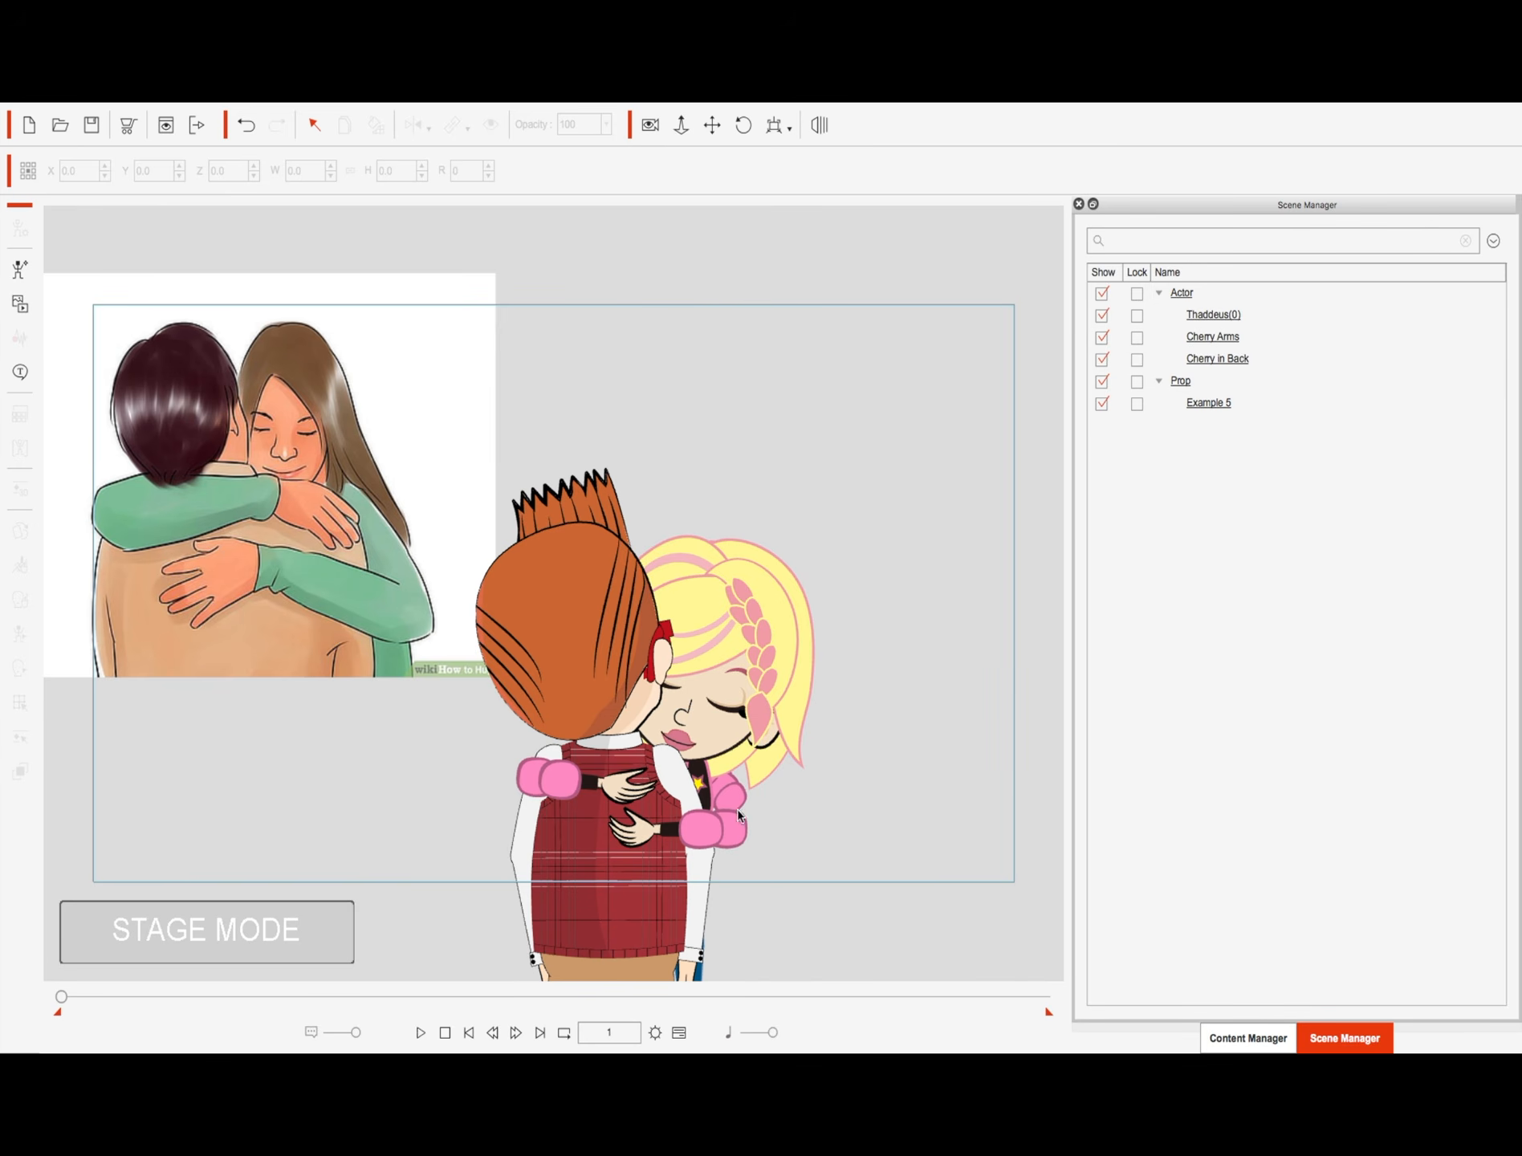
click(1216, 338)
click(20, 641)
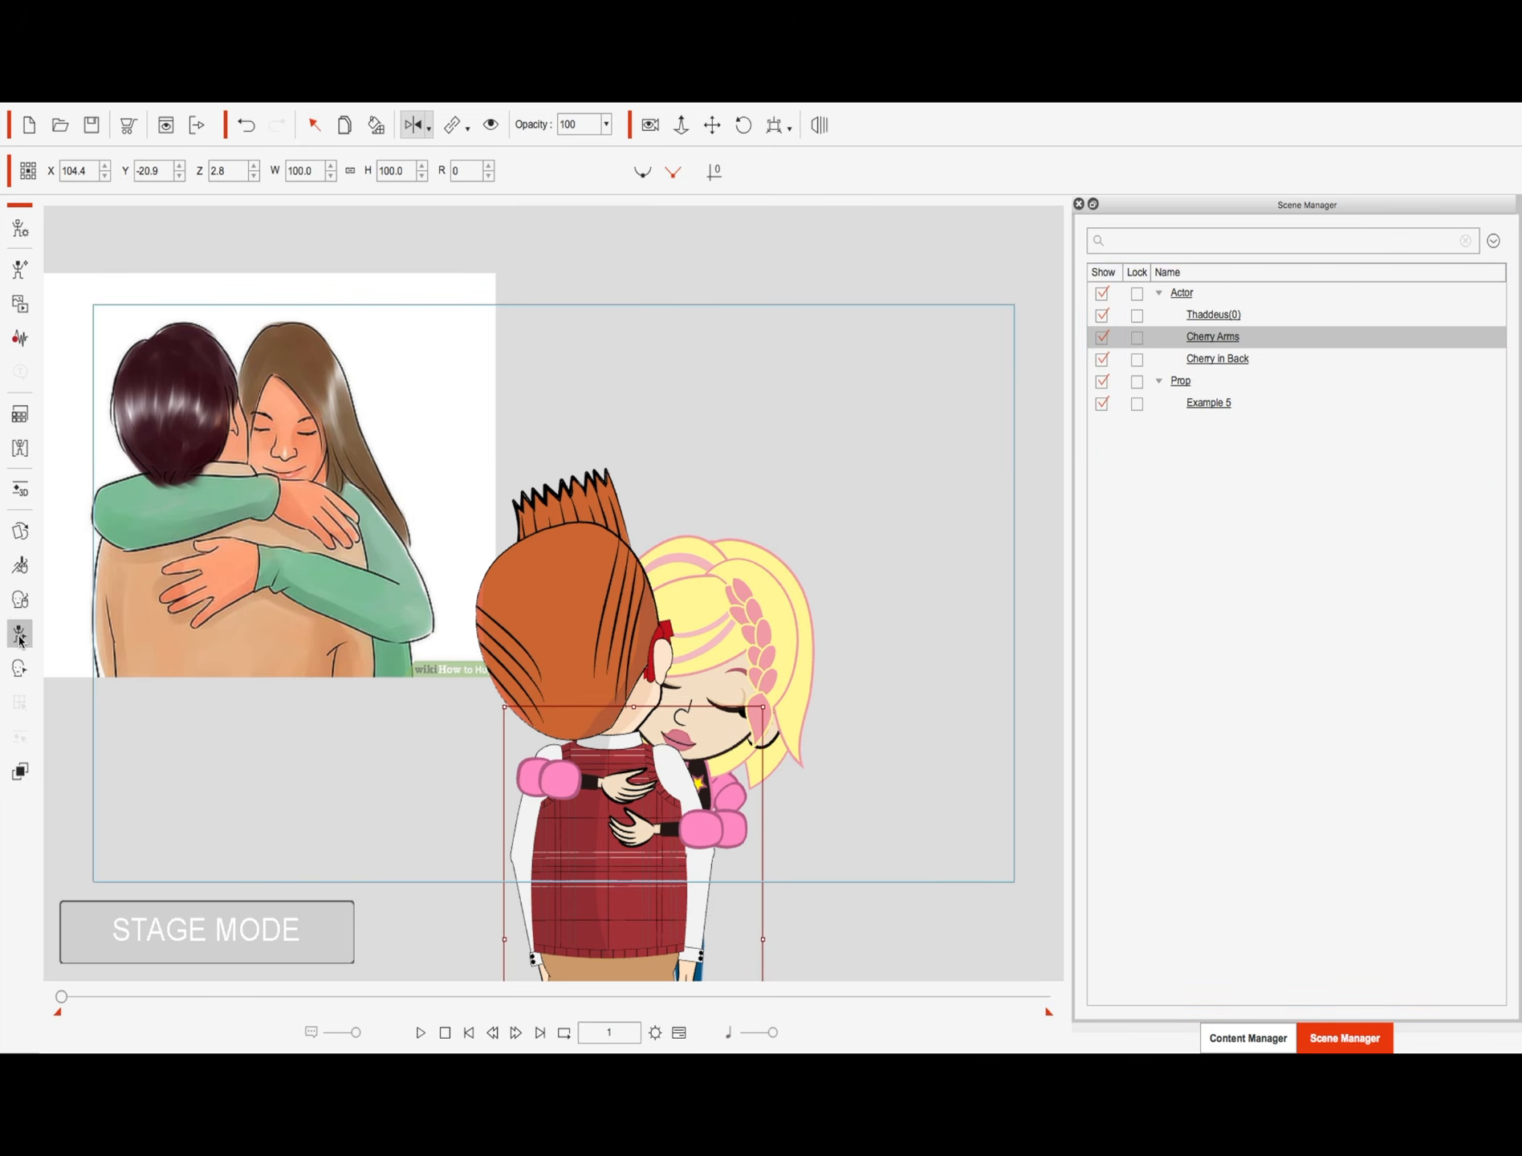
click(1113, 330)
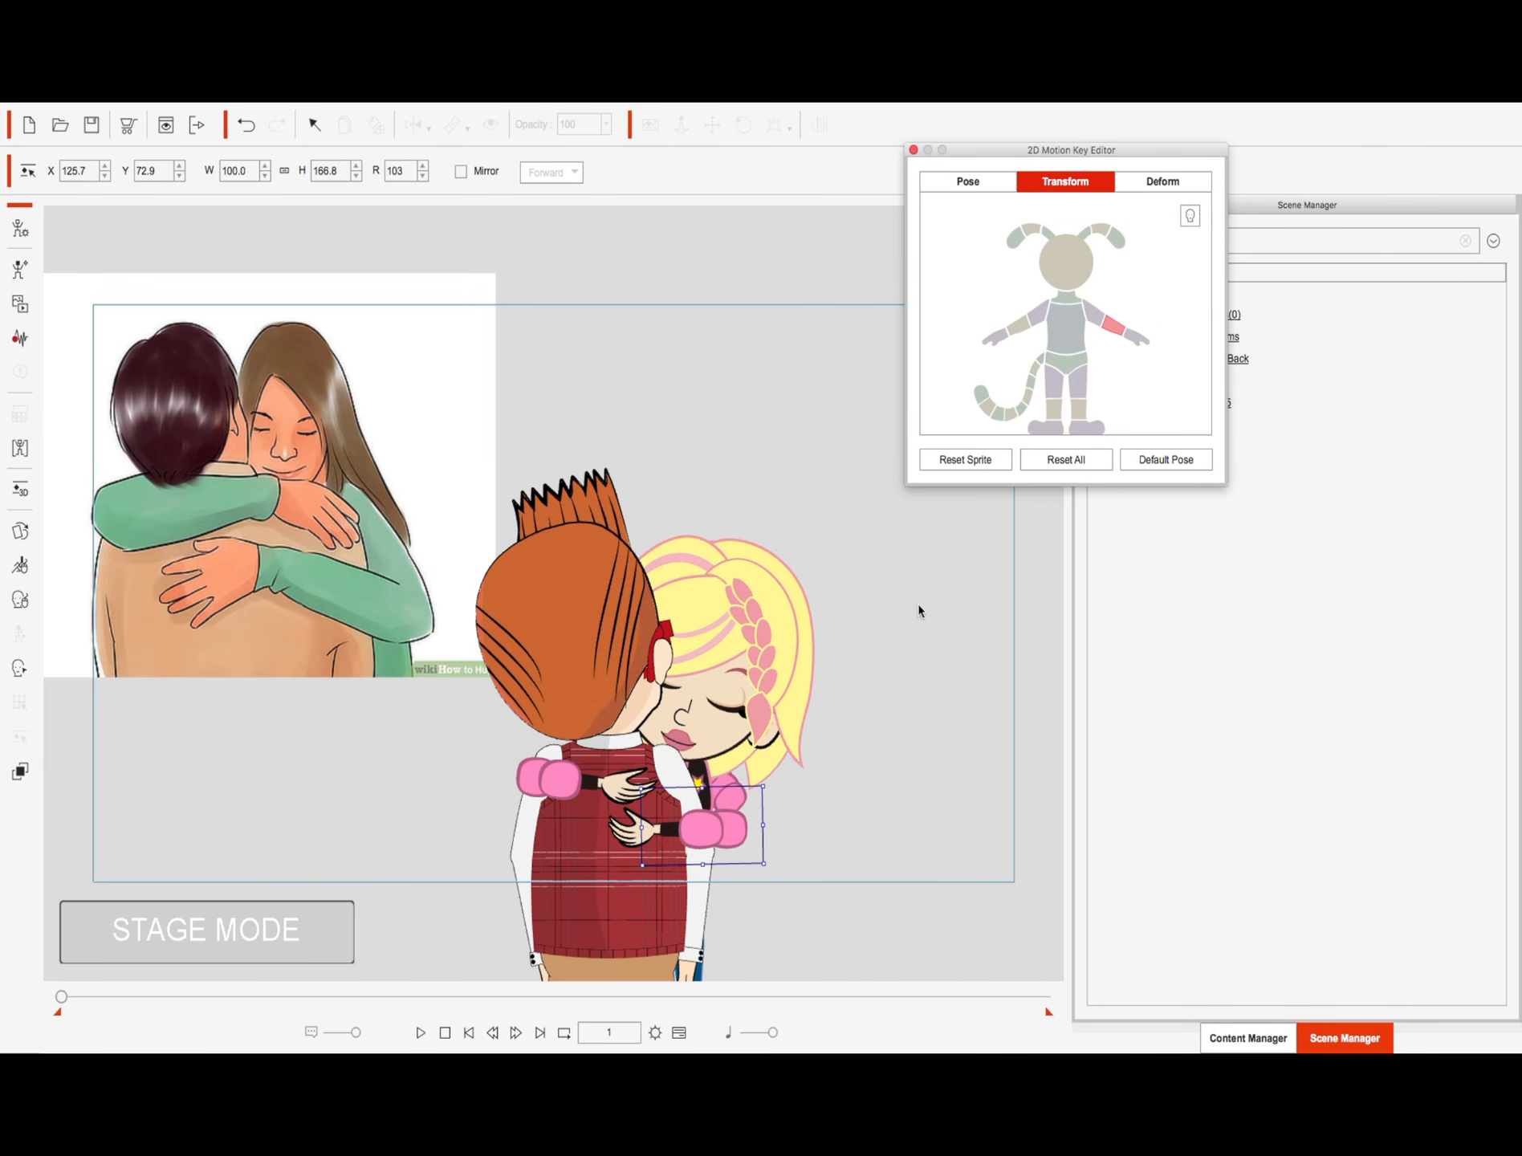
drag(686, 837, 683, 802)
click(550, 782)
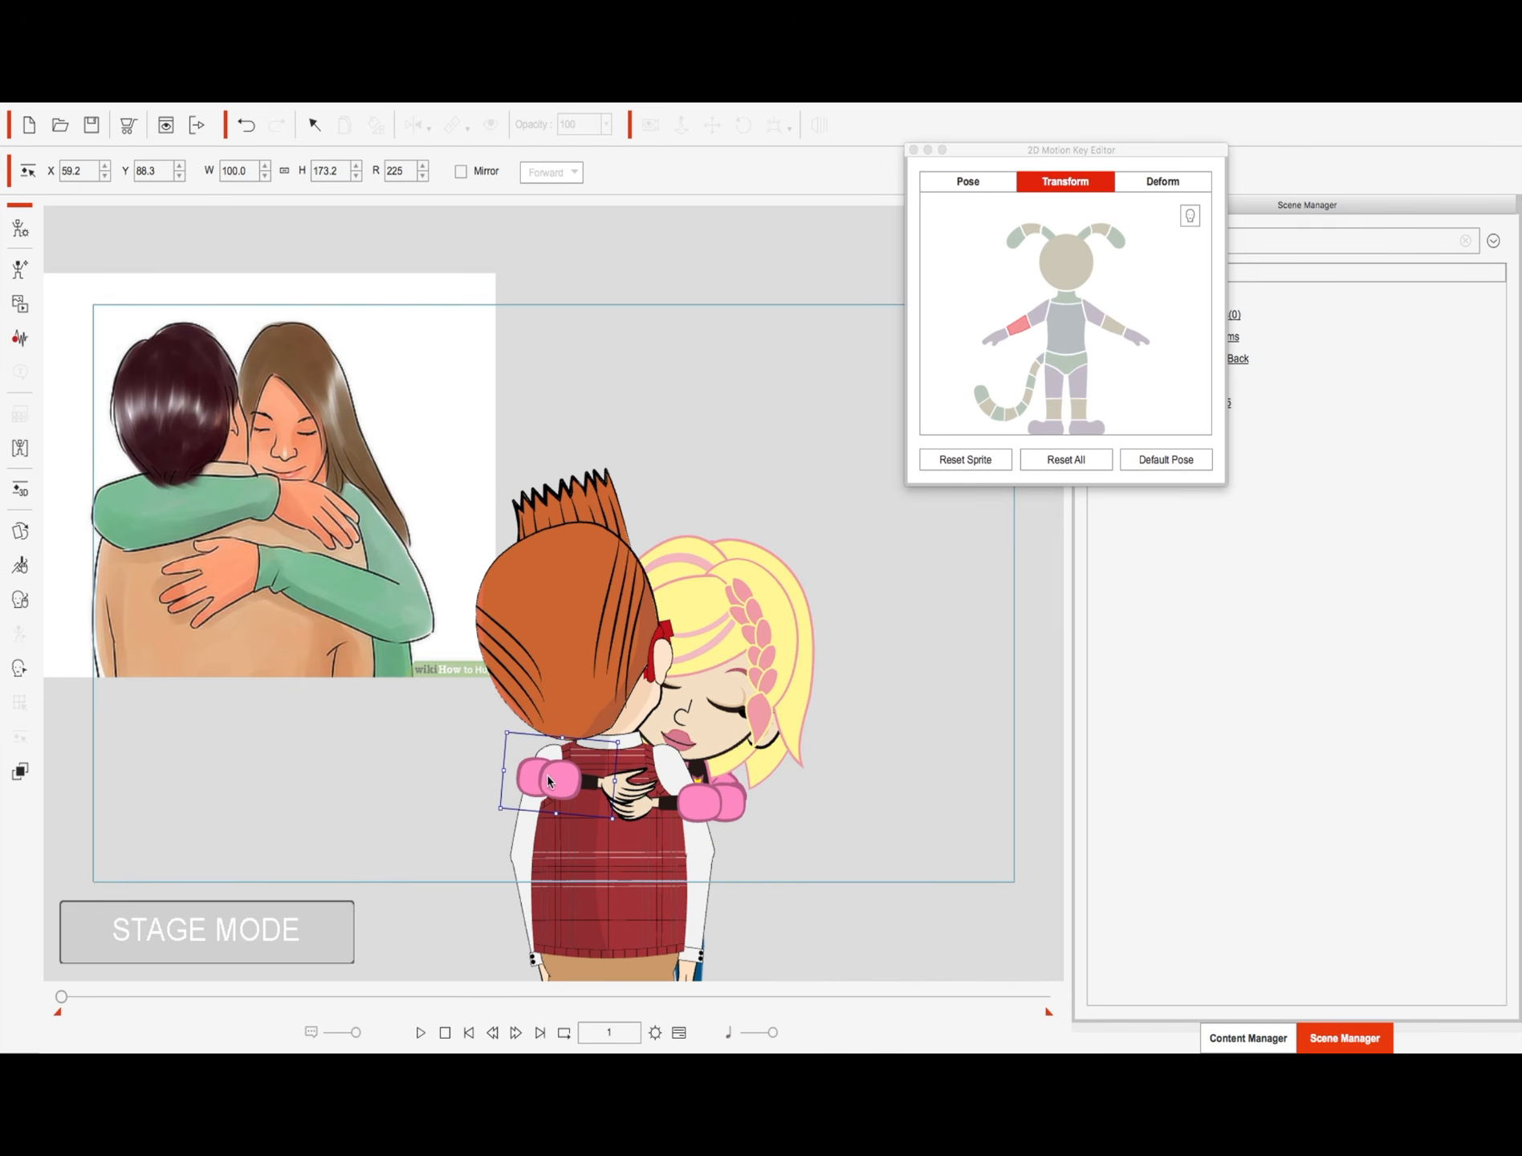
mouse_move(624, 759)
mouse_down()
mouse_move(629, 735)
mouse_move(616, 750)
mouse_move(595, 721)
mouse_move(622, 727)
mouse_move(620, 755)
mouse_move(614, 737)
mouse_up()
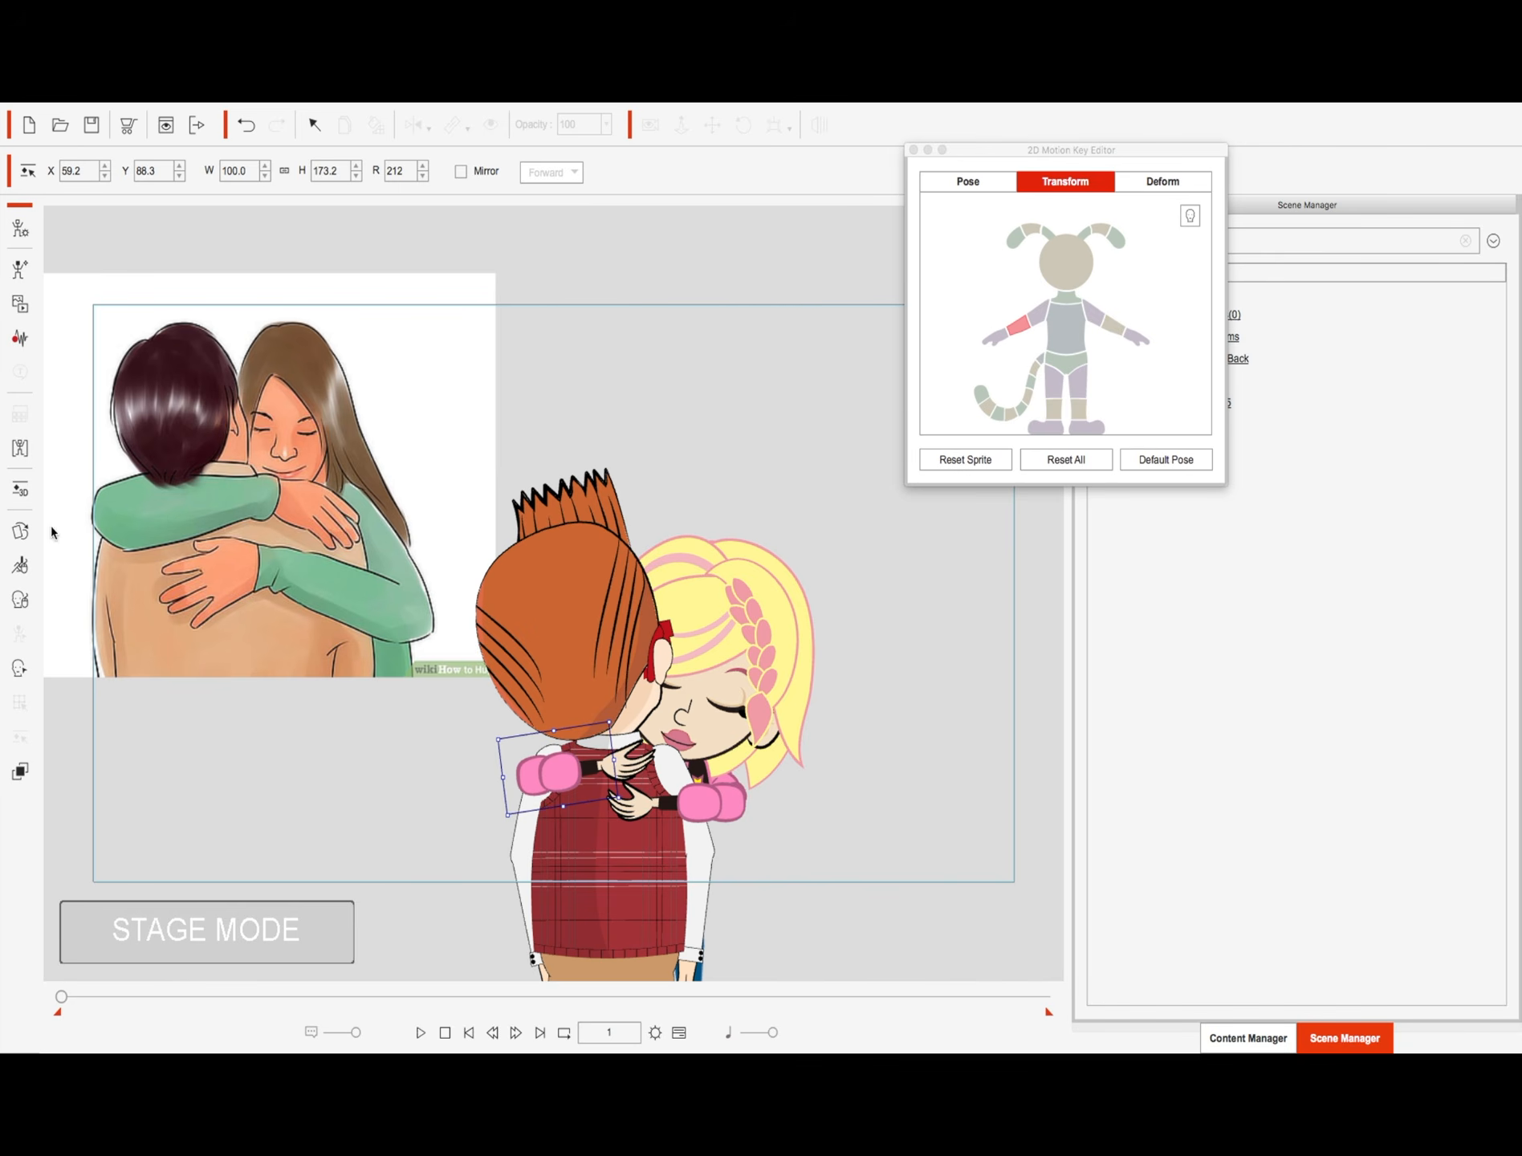
Step: Rotate Cherry Arms' right forearm slightly in the 3D Motion Key Editor, close the editor and deselect the character
click(20, 488)
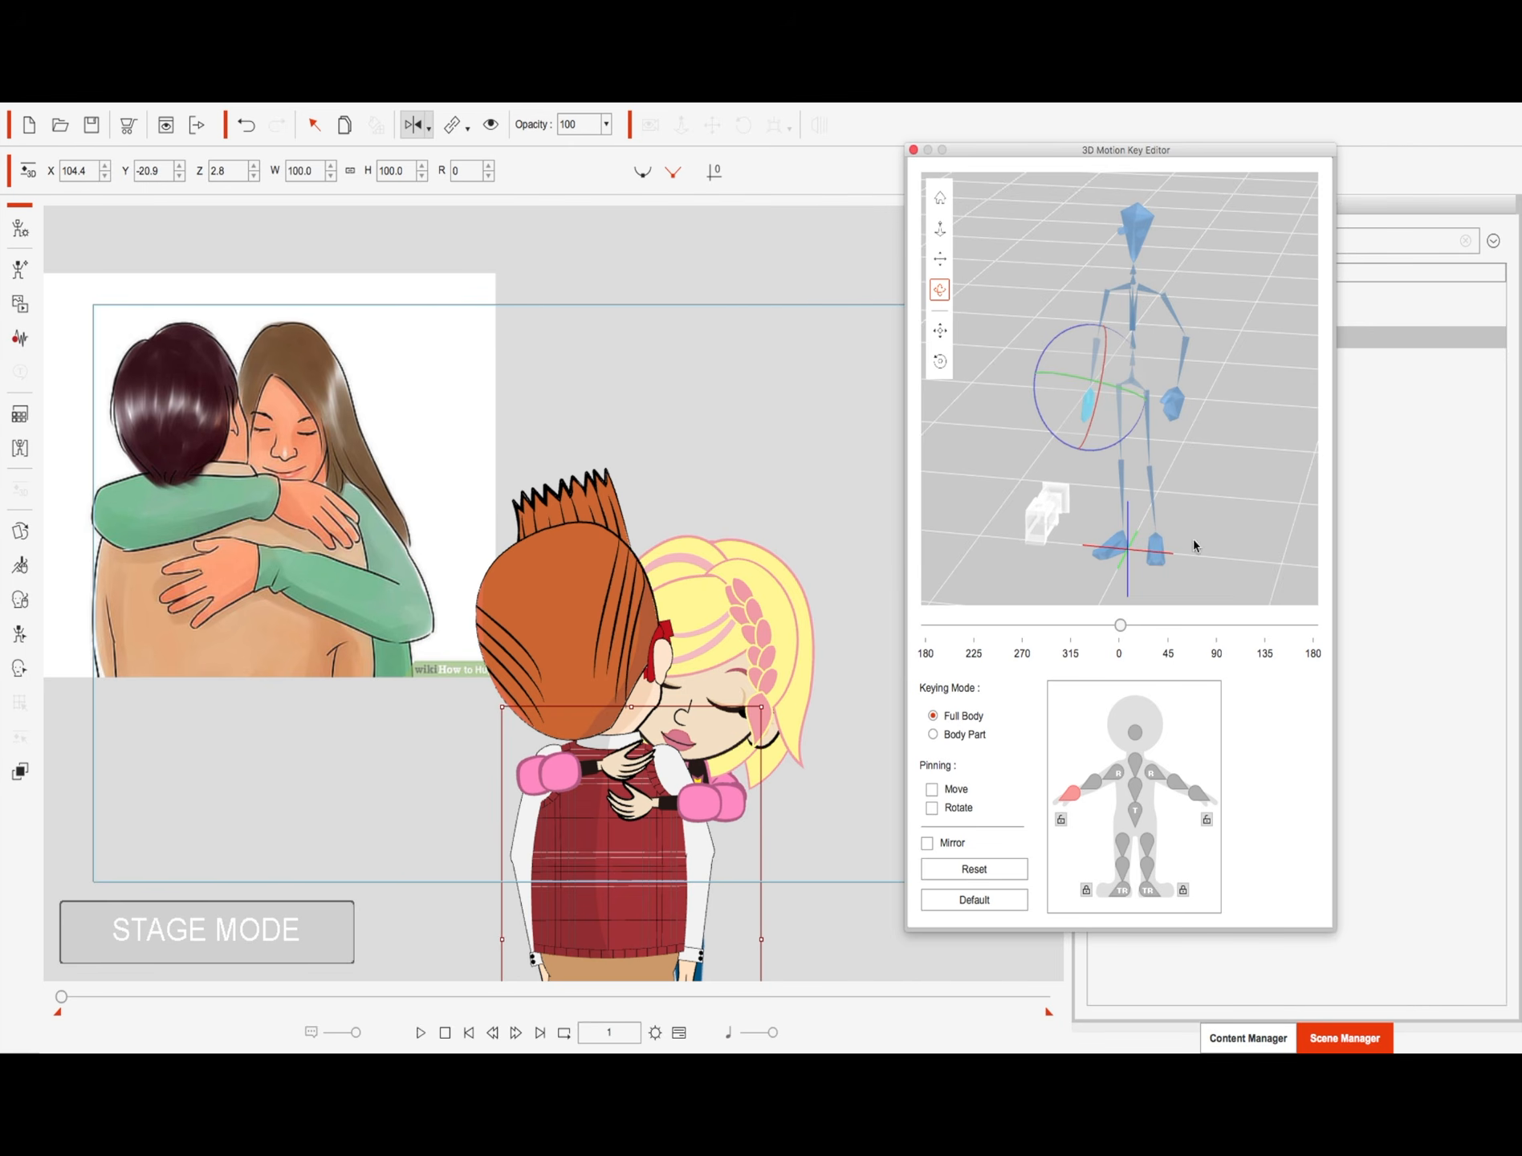
click(1092, 781)
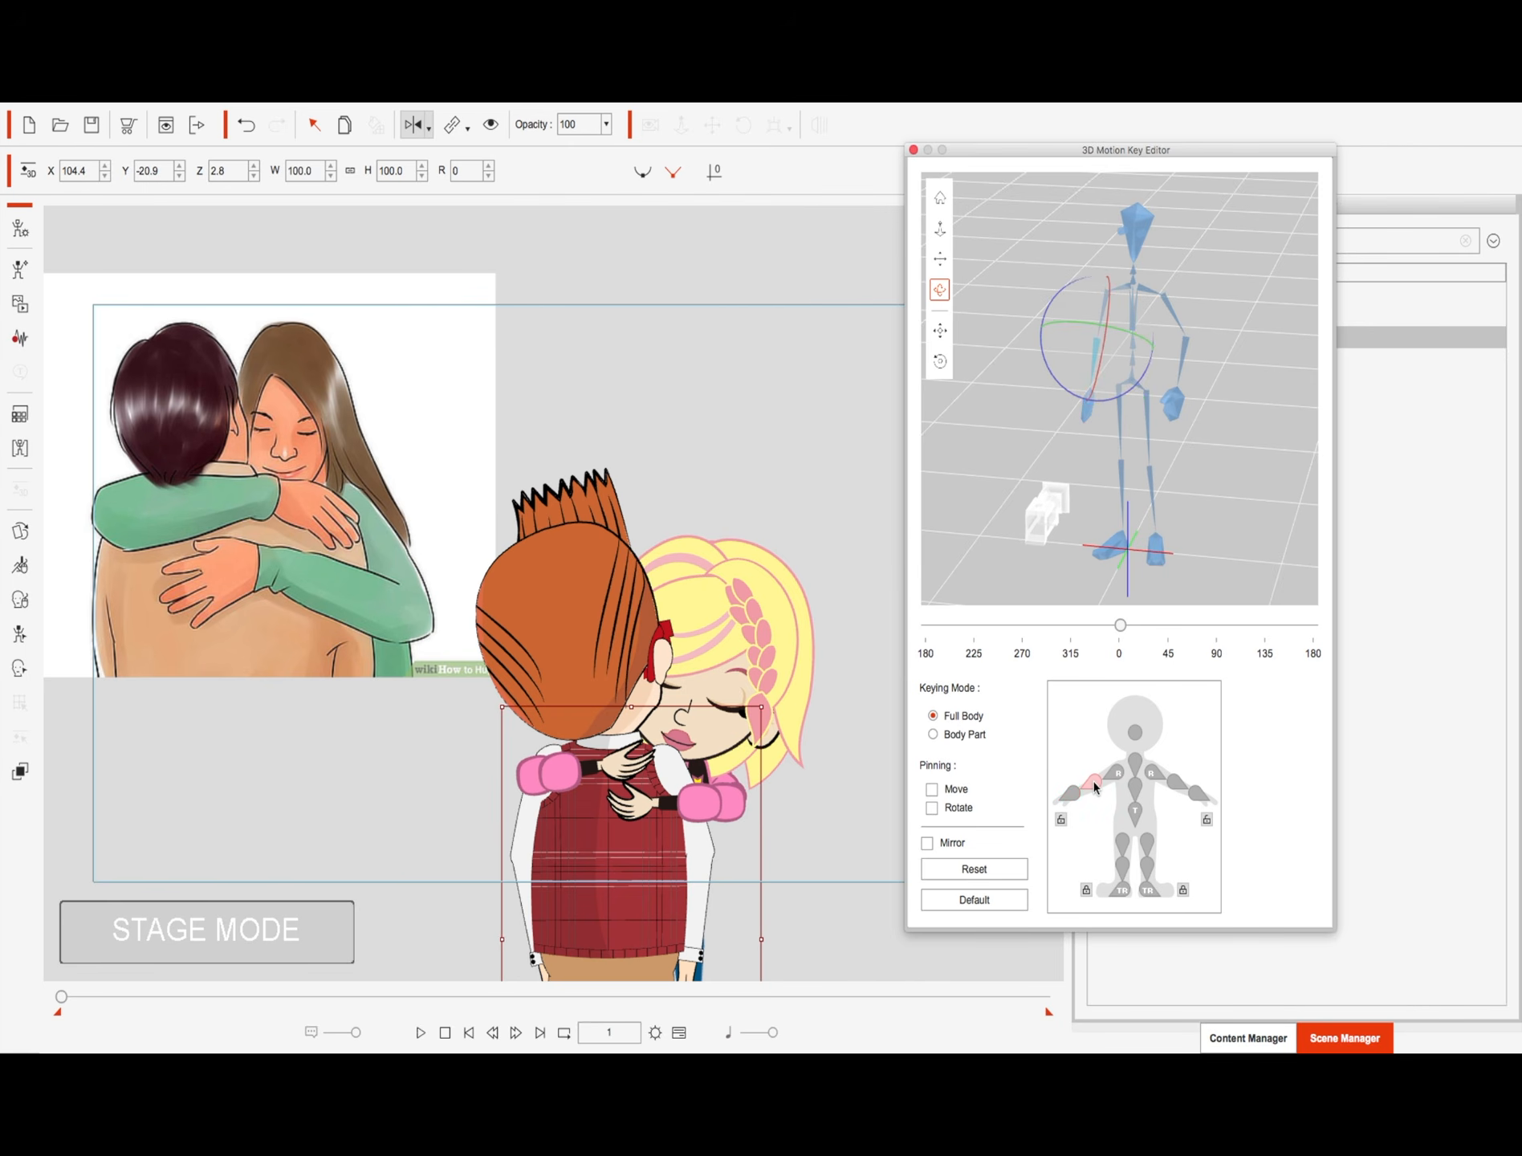
drag(1099, 359, 1064, 357)
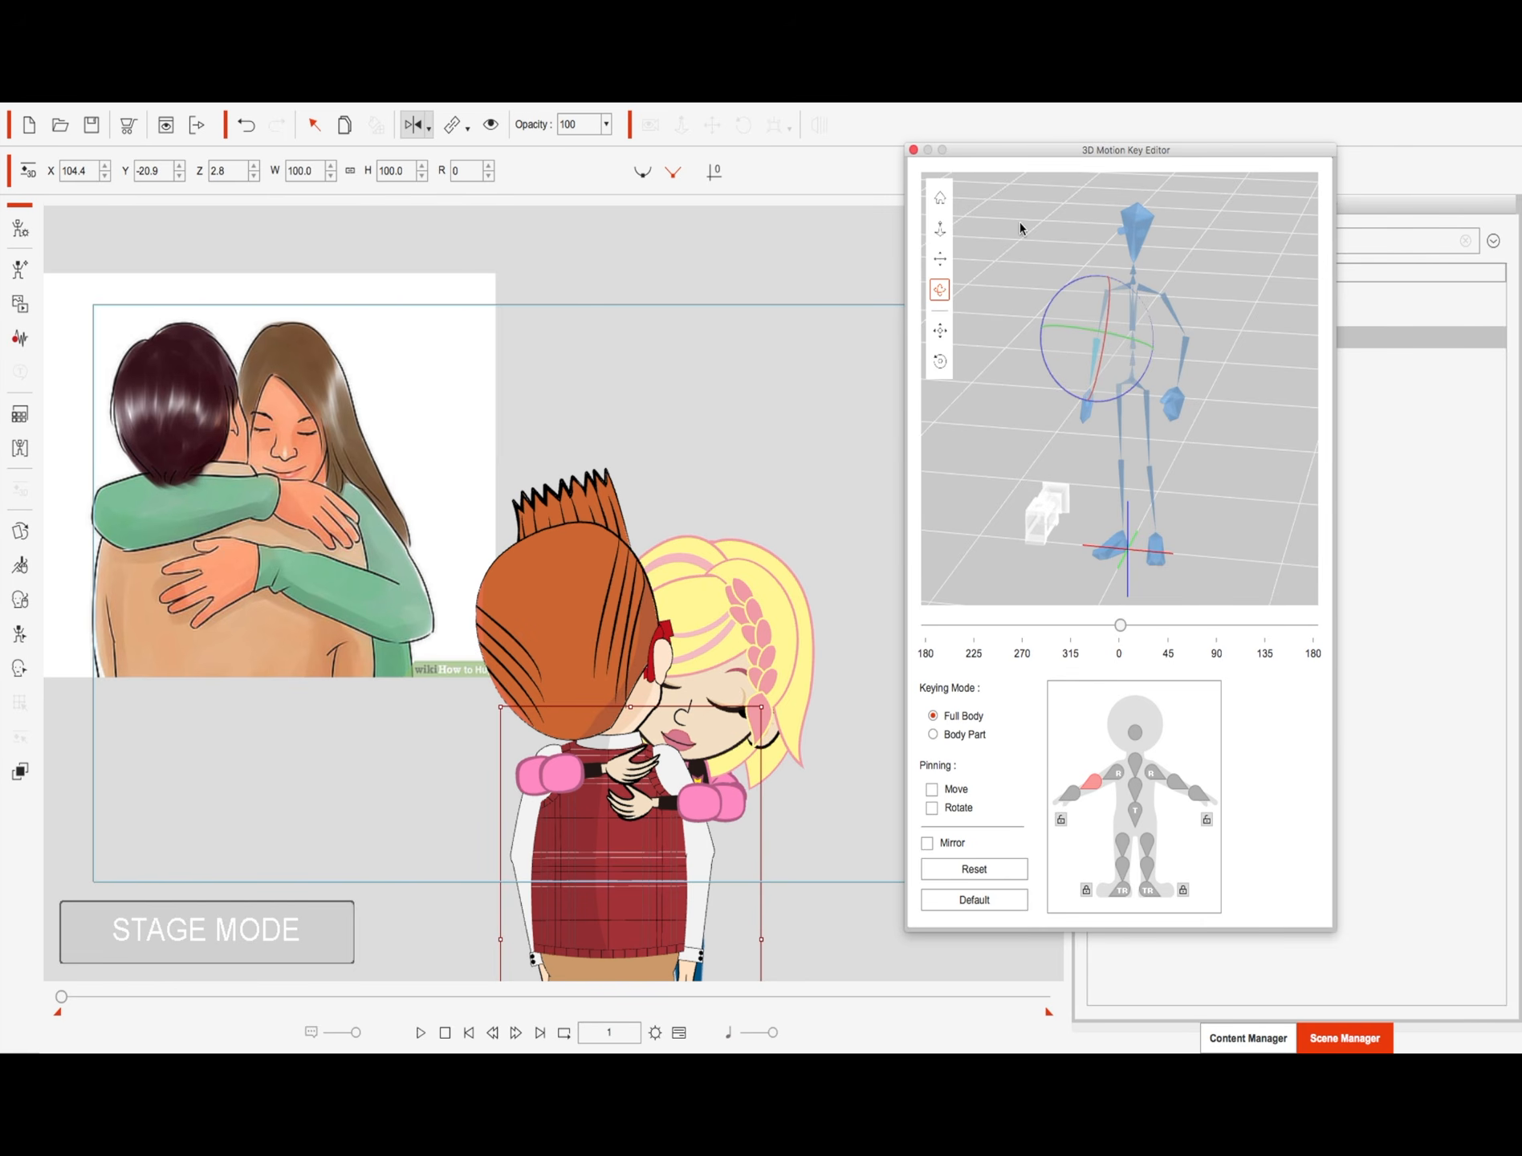
click(912, 151)
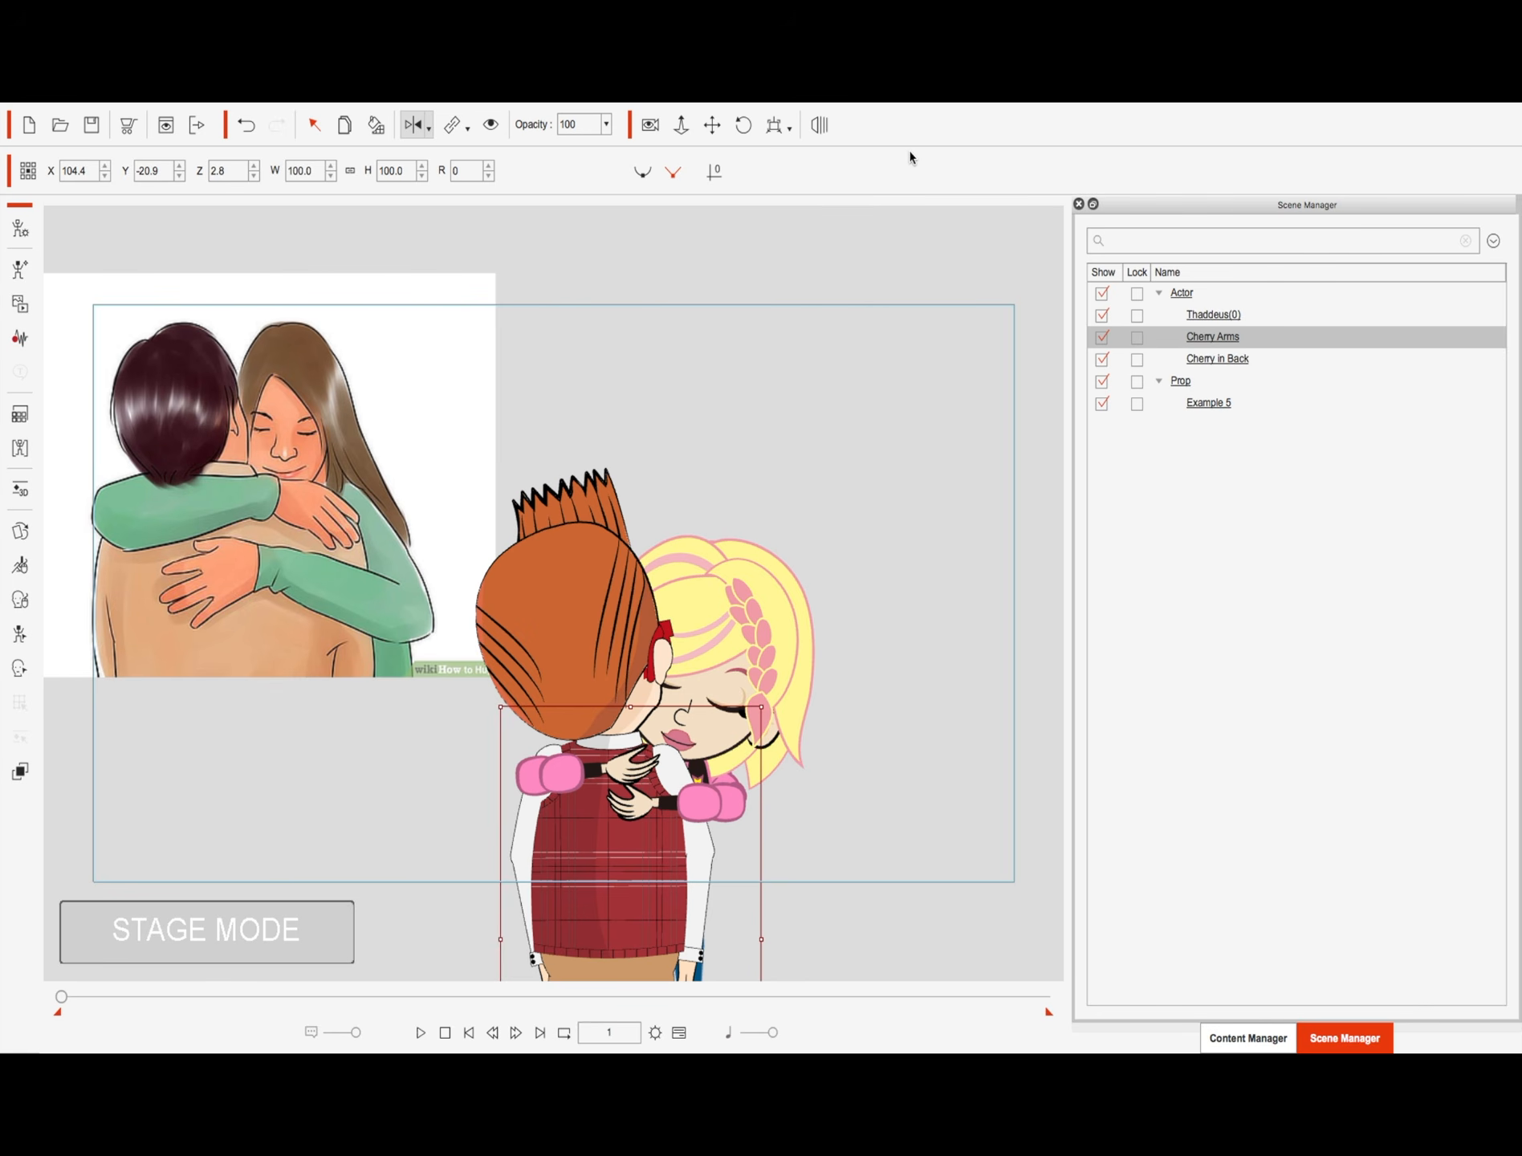
click(816, 440)
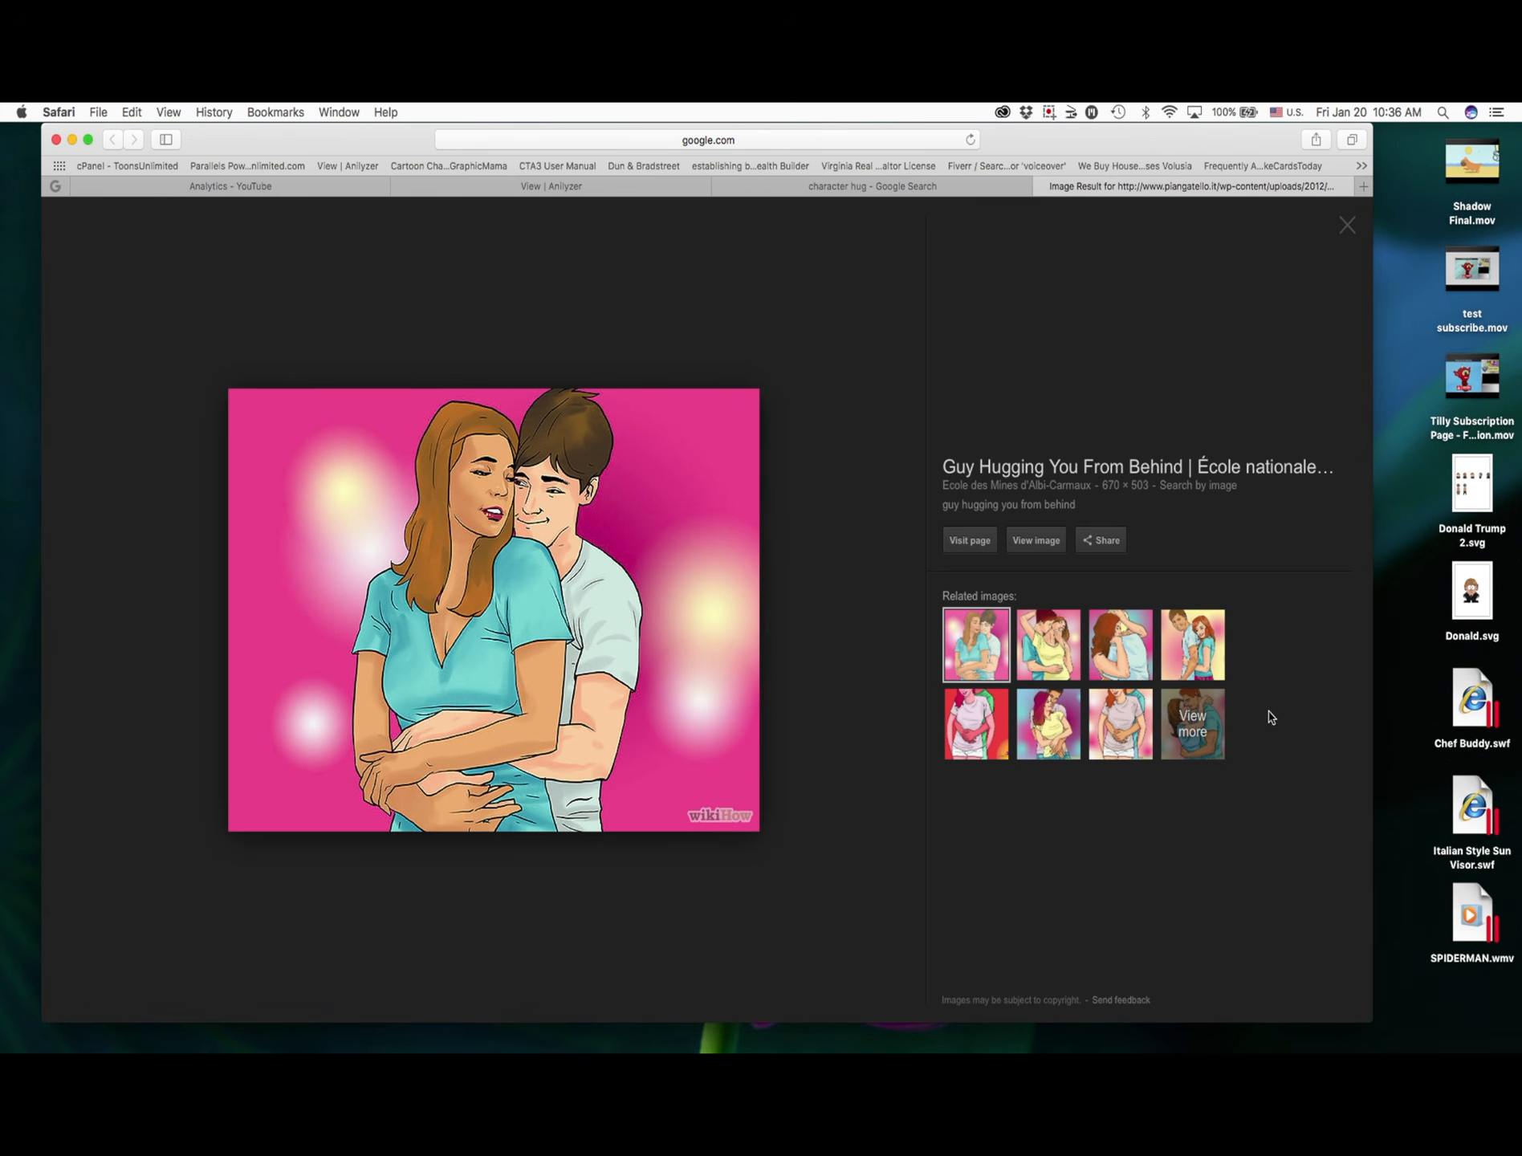
Step: View the related hug reference image with the yellow background in Safari and minimize the browser window
click(1210, 651)
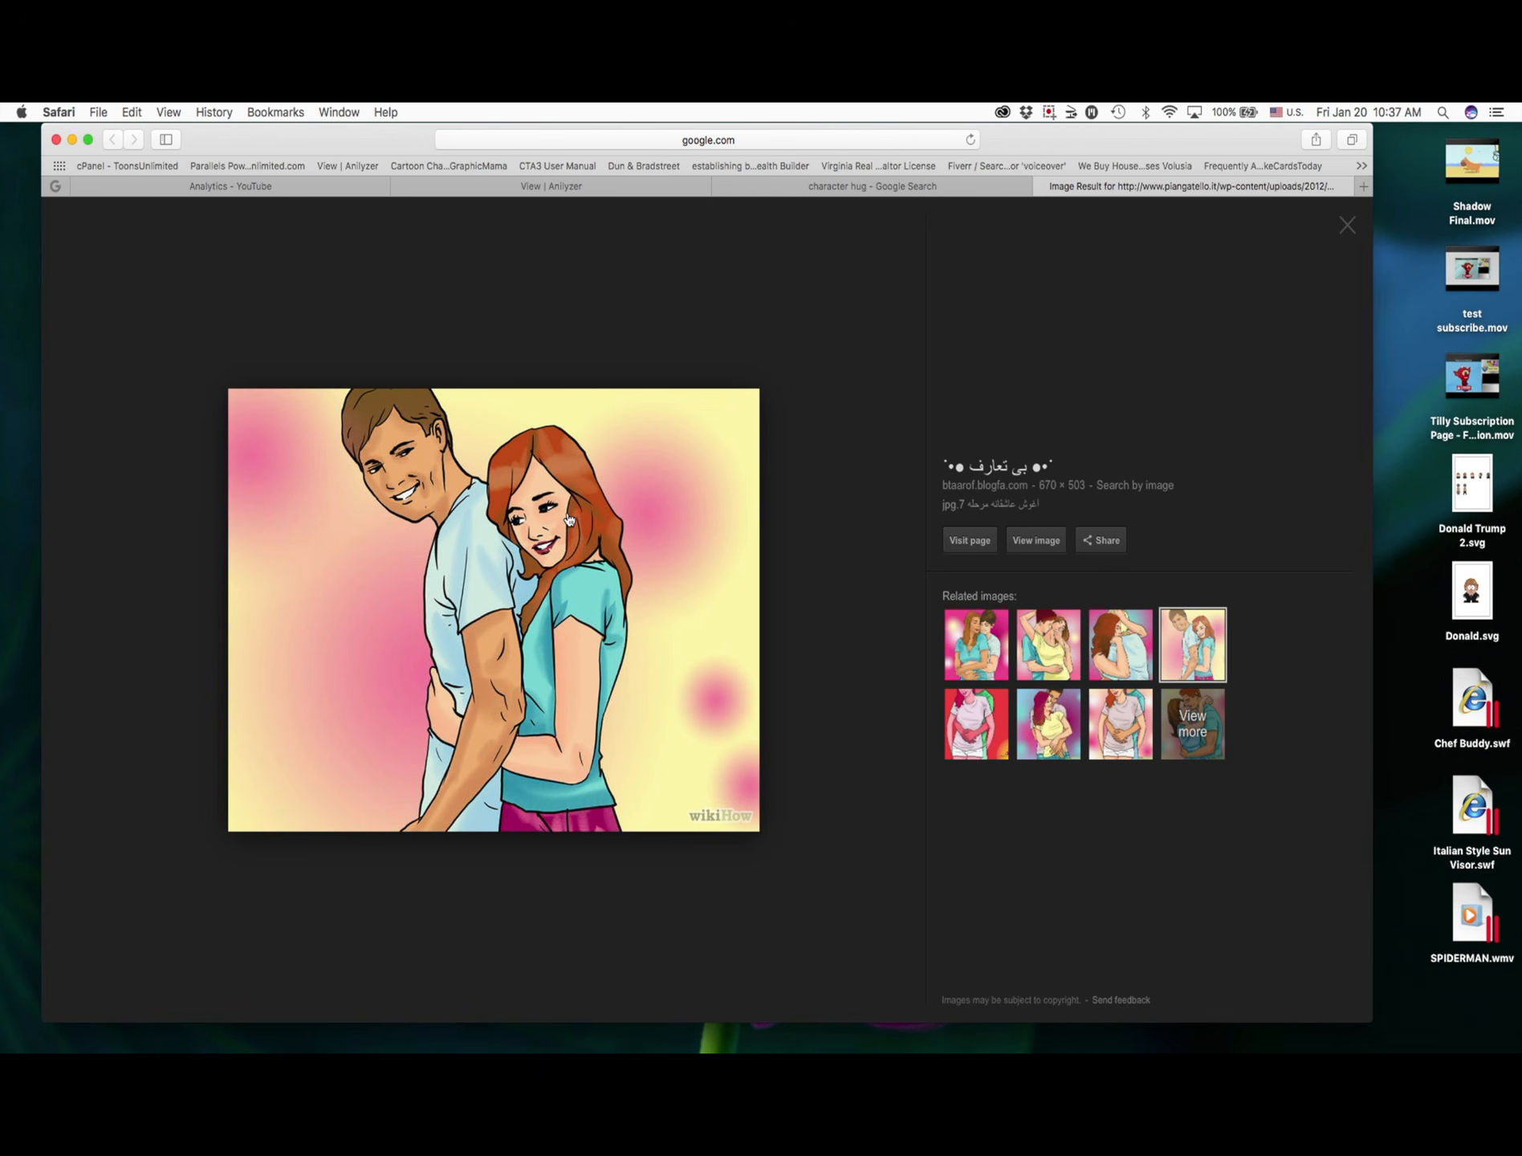
click(71, 141)
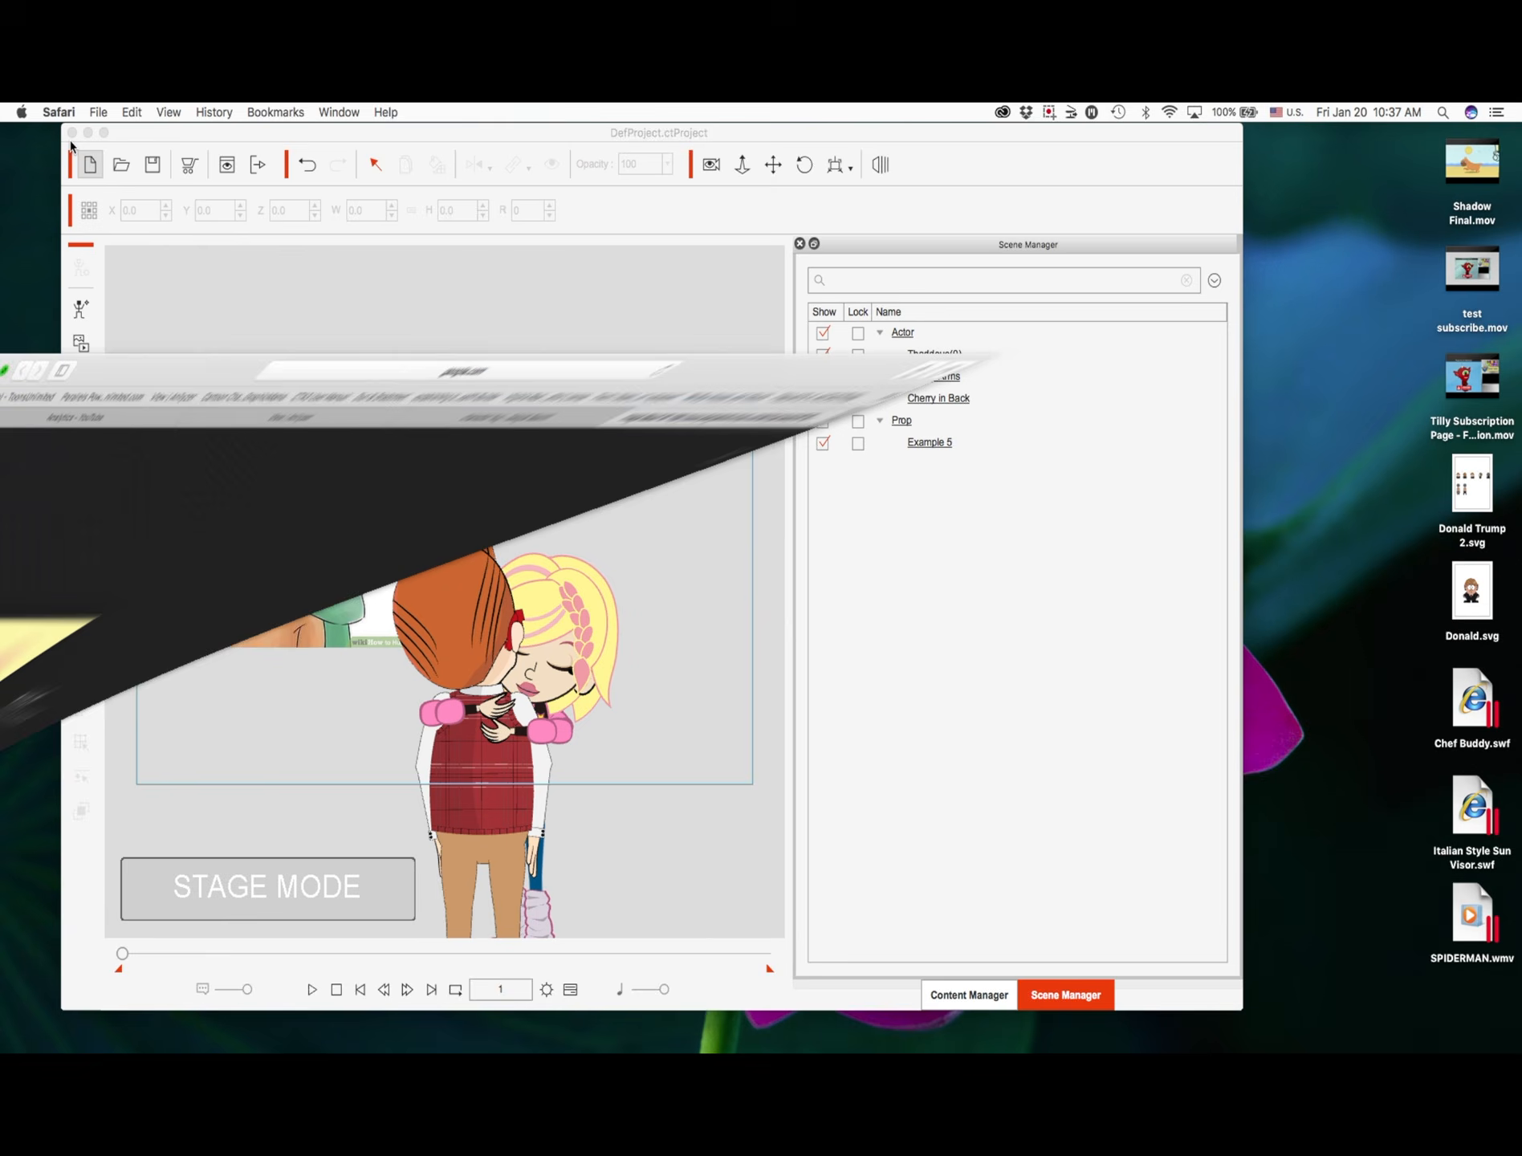